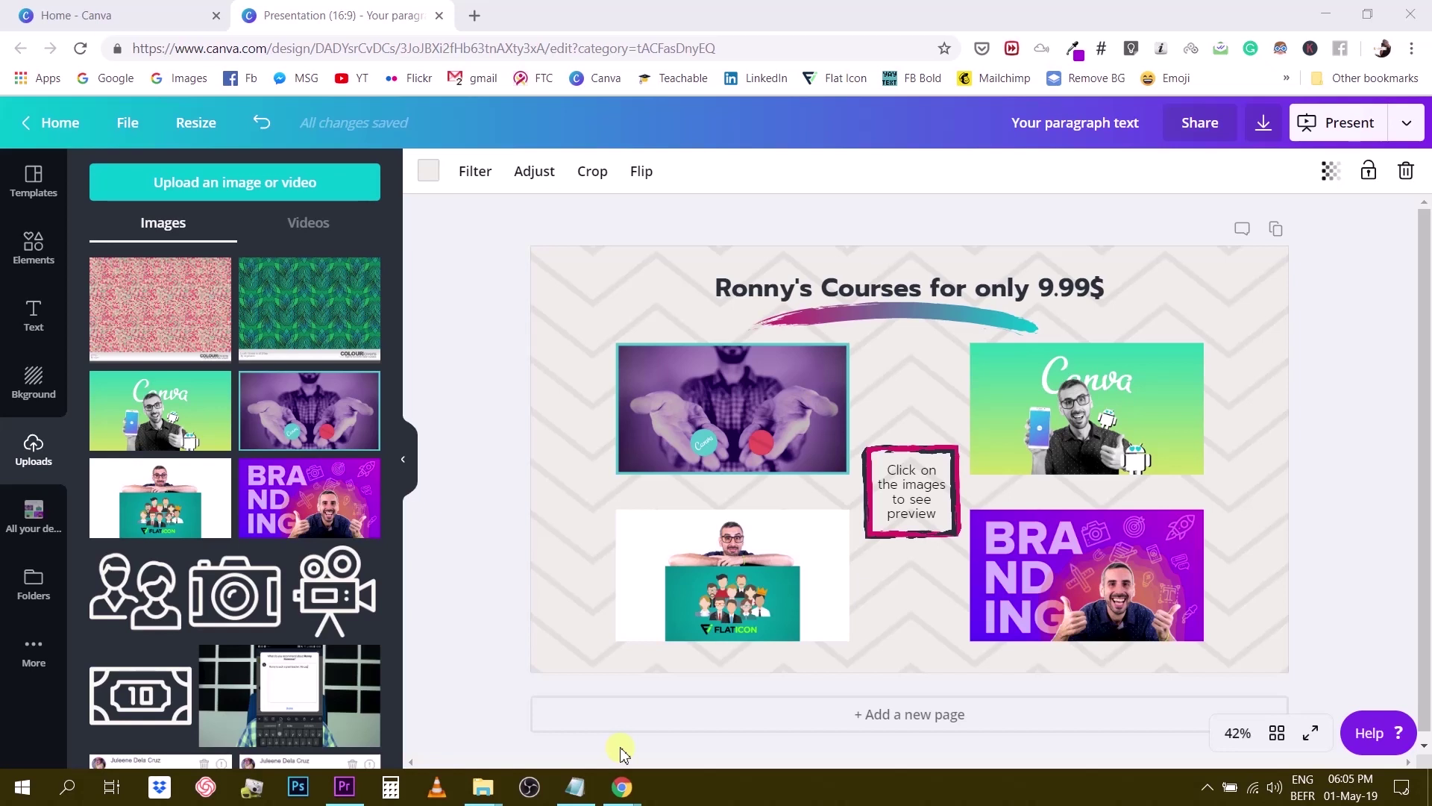
Add a new blank page and reorder the pages so the blank one comes before the courses page
scroll(880, 448, down, 1)
click(919, 708)
scroll(916, 715, up, 5)
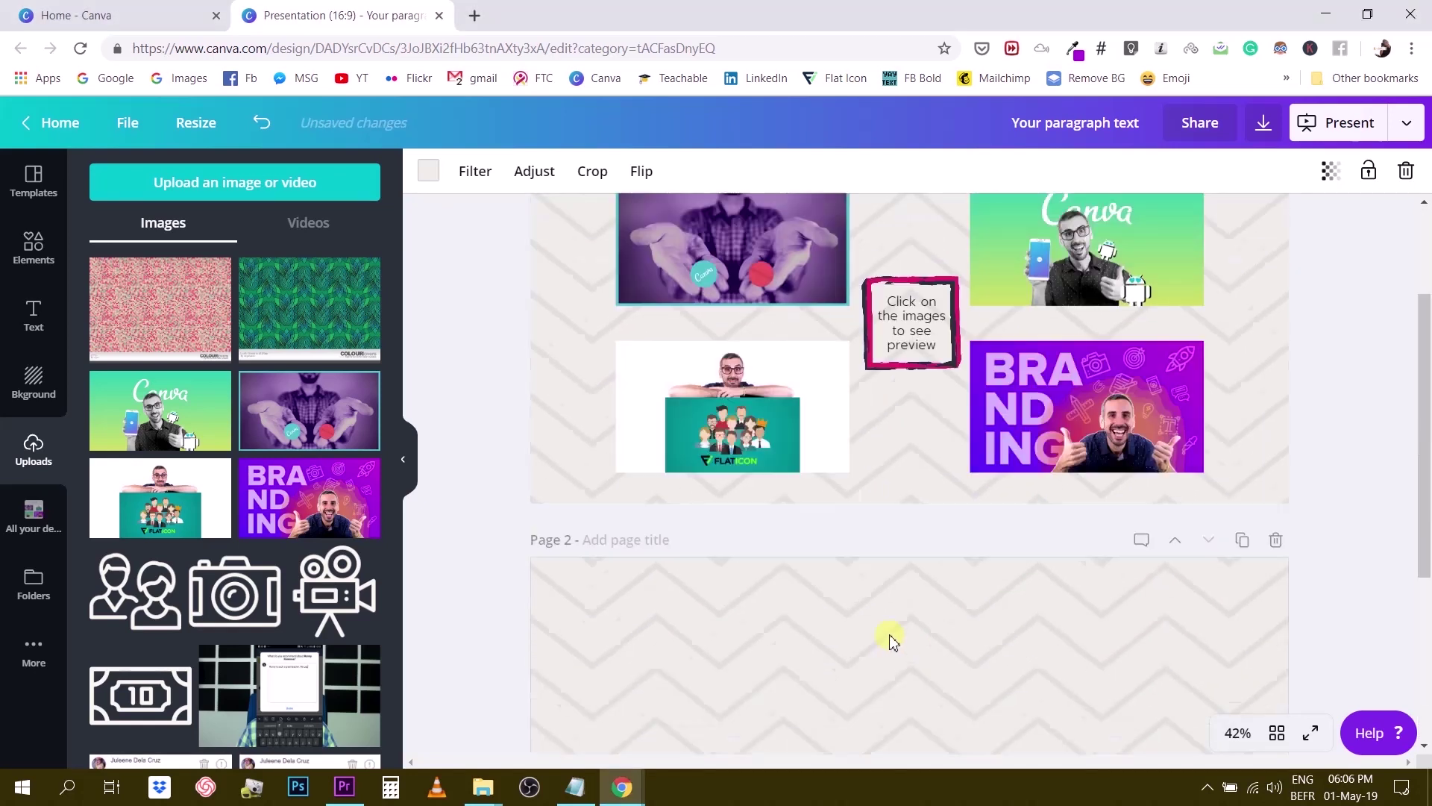
scroll(871, 603, down, 3)
scroll(869, 601, up, 3)
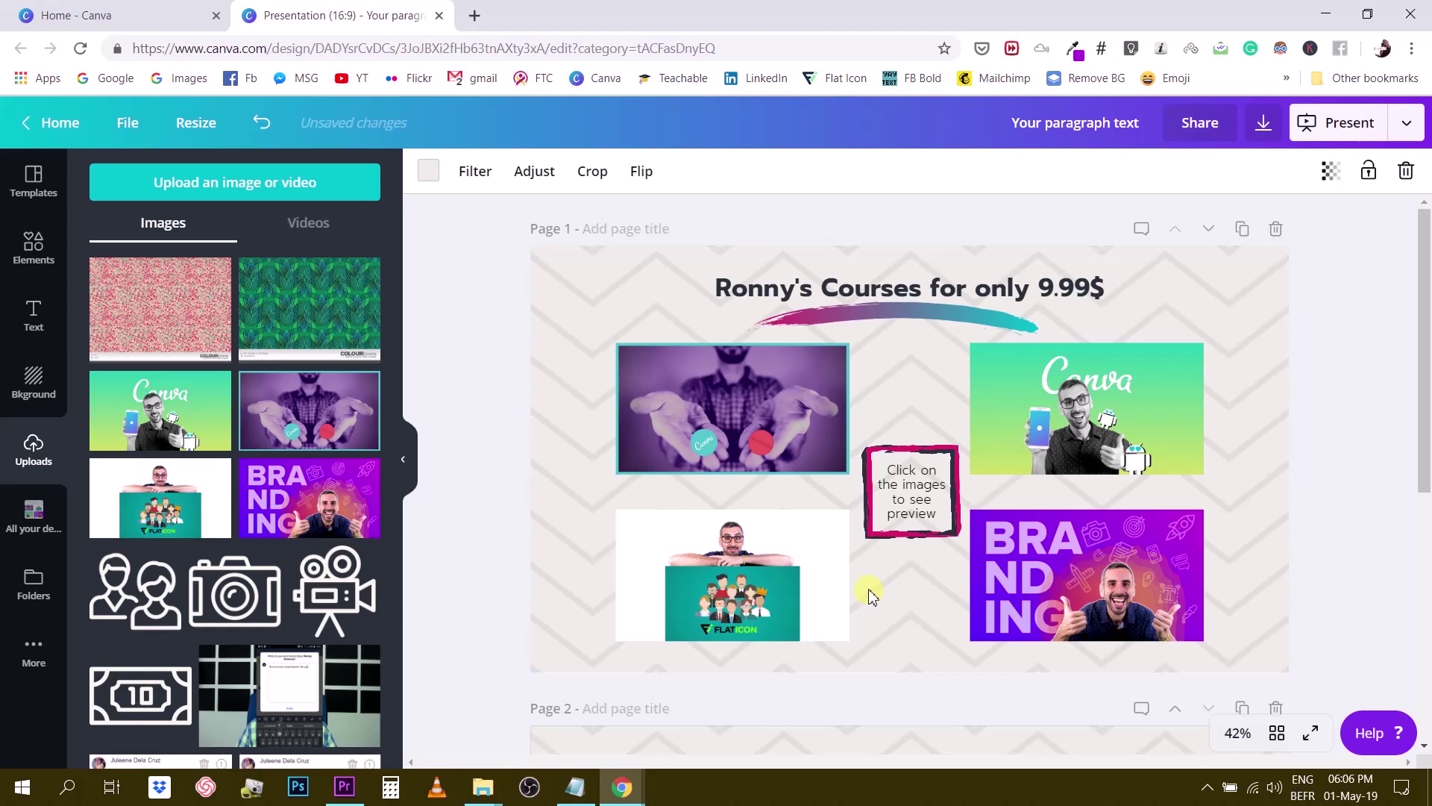
click(1209, 231)
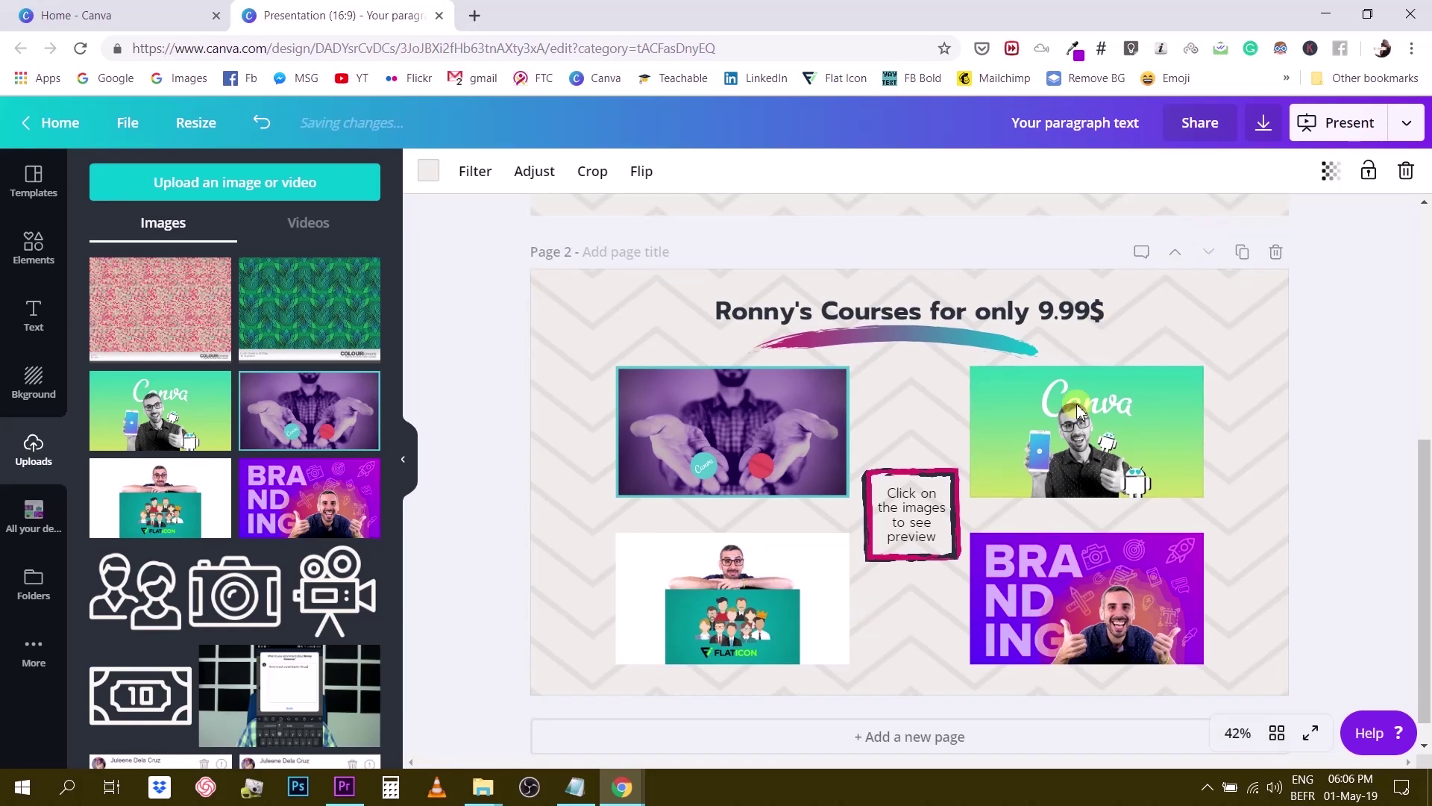
Move the courses title from page 2 onto the blank page 1 and centre it on that page
scroll(1034, 477, up, 3)
drag(943, 683, 980, 345)
scroll(943, 418, up, 2)
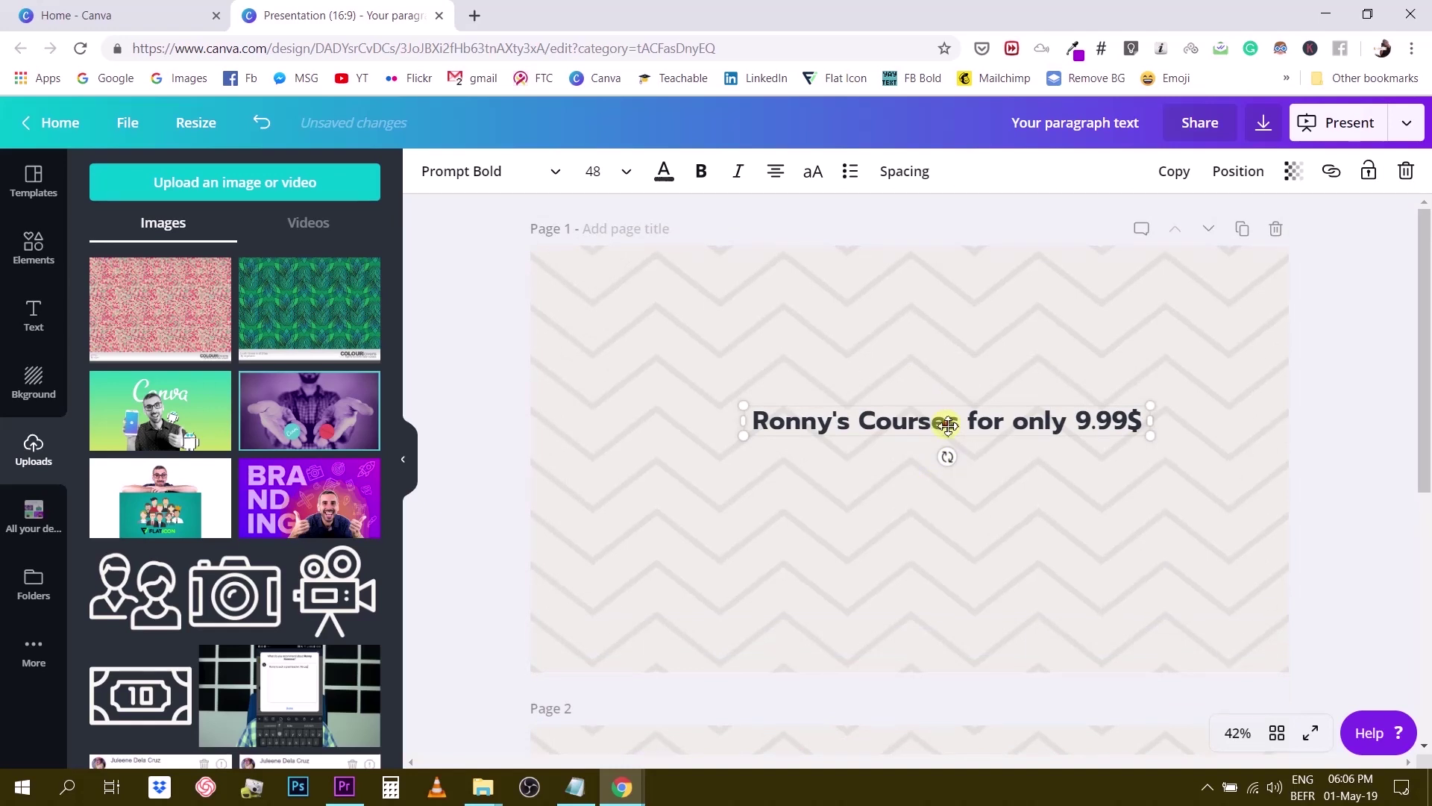
drag(914, 421, 910, 466)
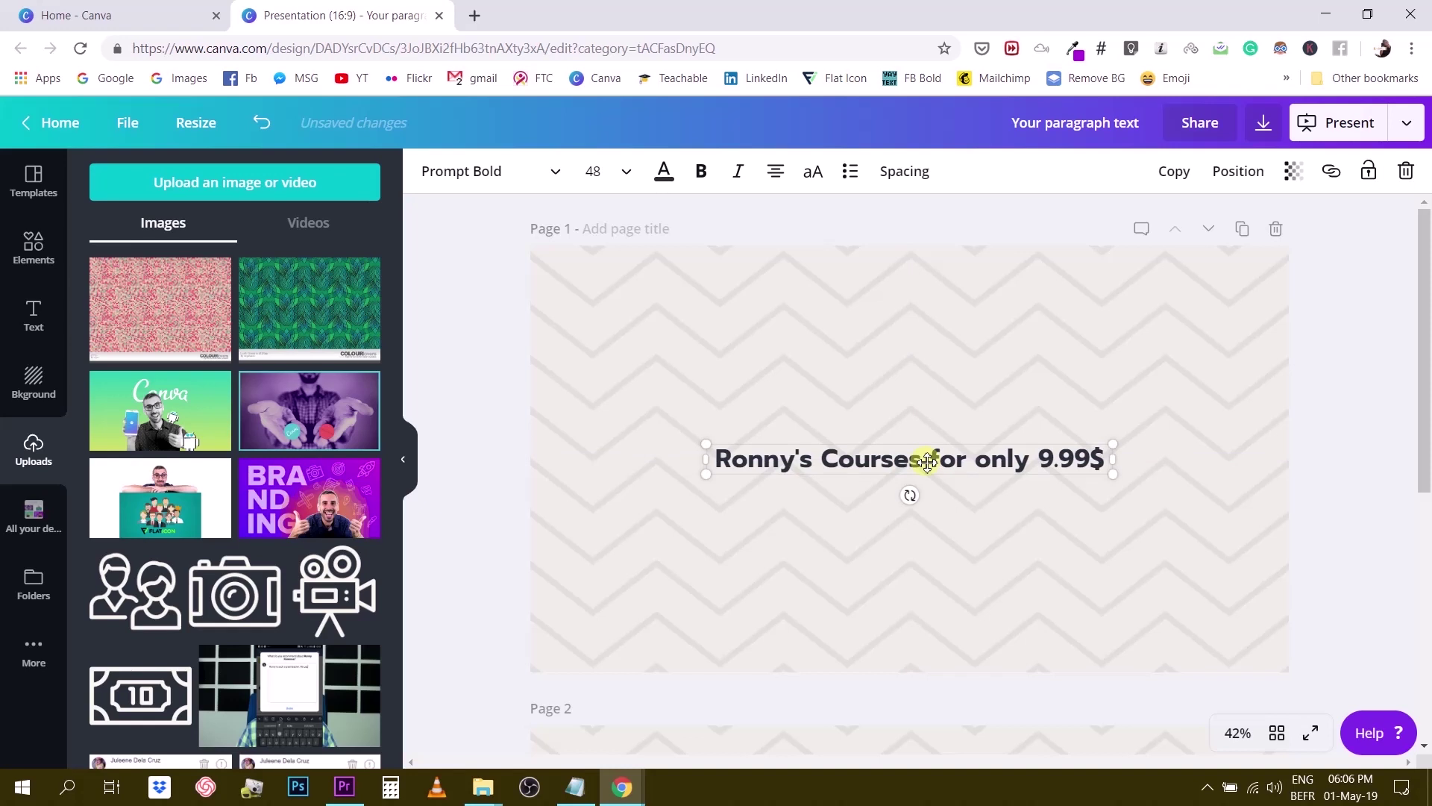
Enlarge the title to about size 93.3 and break it into two lines before "for only 9.99$"
drag(624, 402, 1003, 561)
drag(1117, 448, 1238, 360)
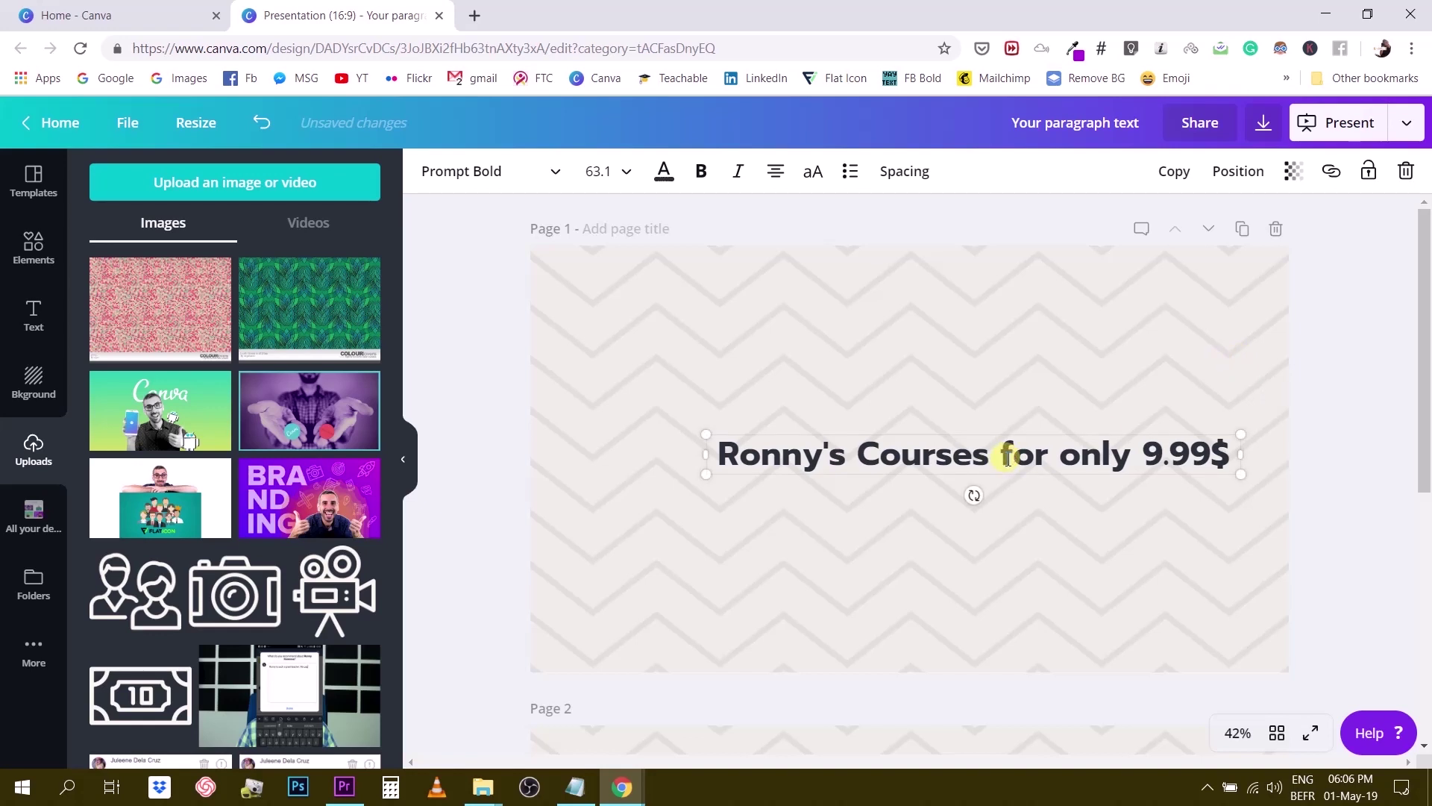
key(Return)
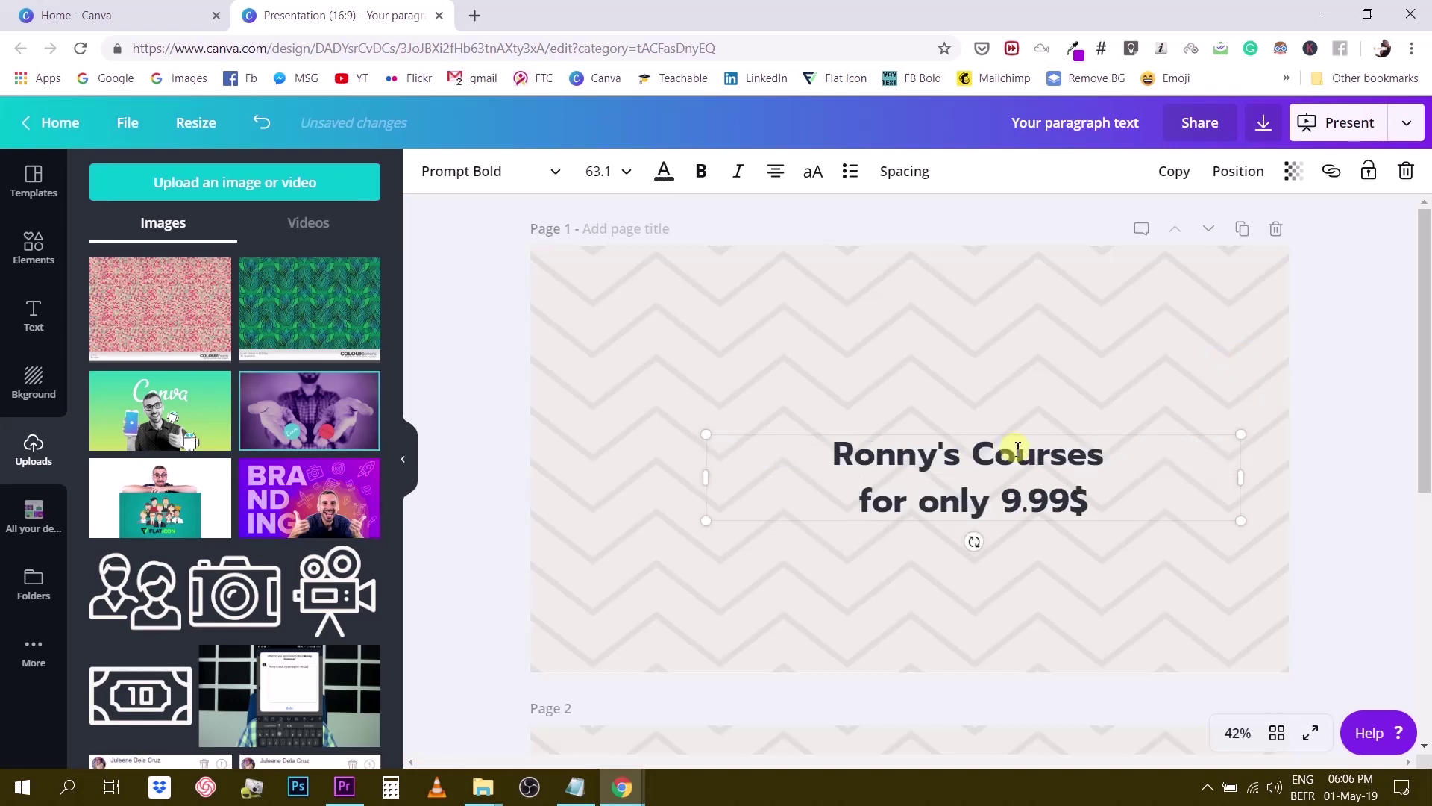
drag(706, 434, 461, 332)
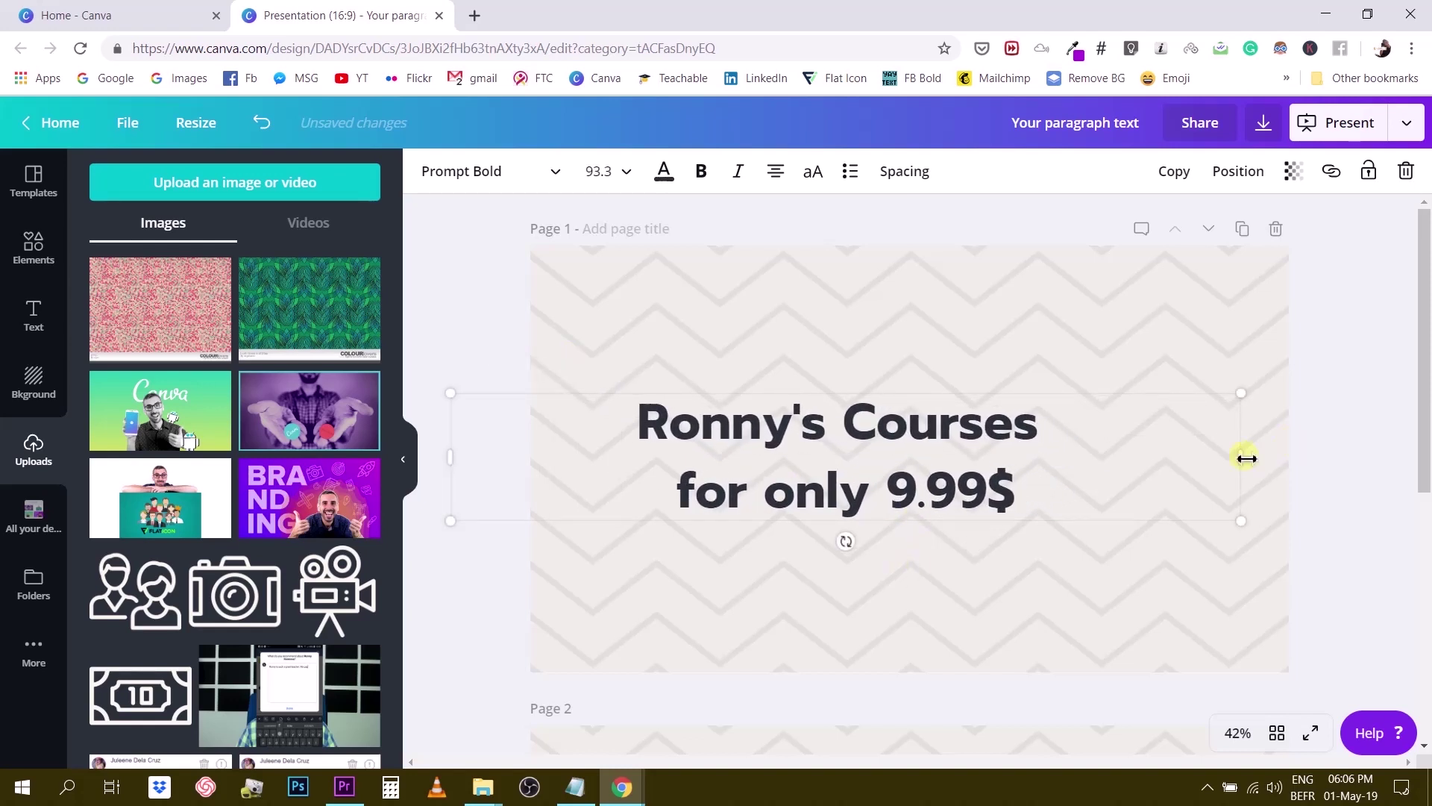
Narrow the title's text box to fit its two lines and recentre it on the page
drag(1246, 459, 891, 441)
click(1082, 441)
drag(808, 425, 895, 415)
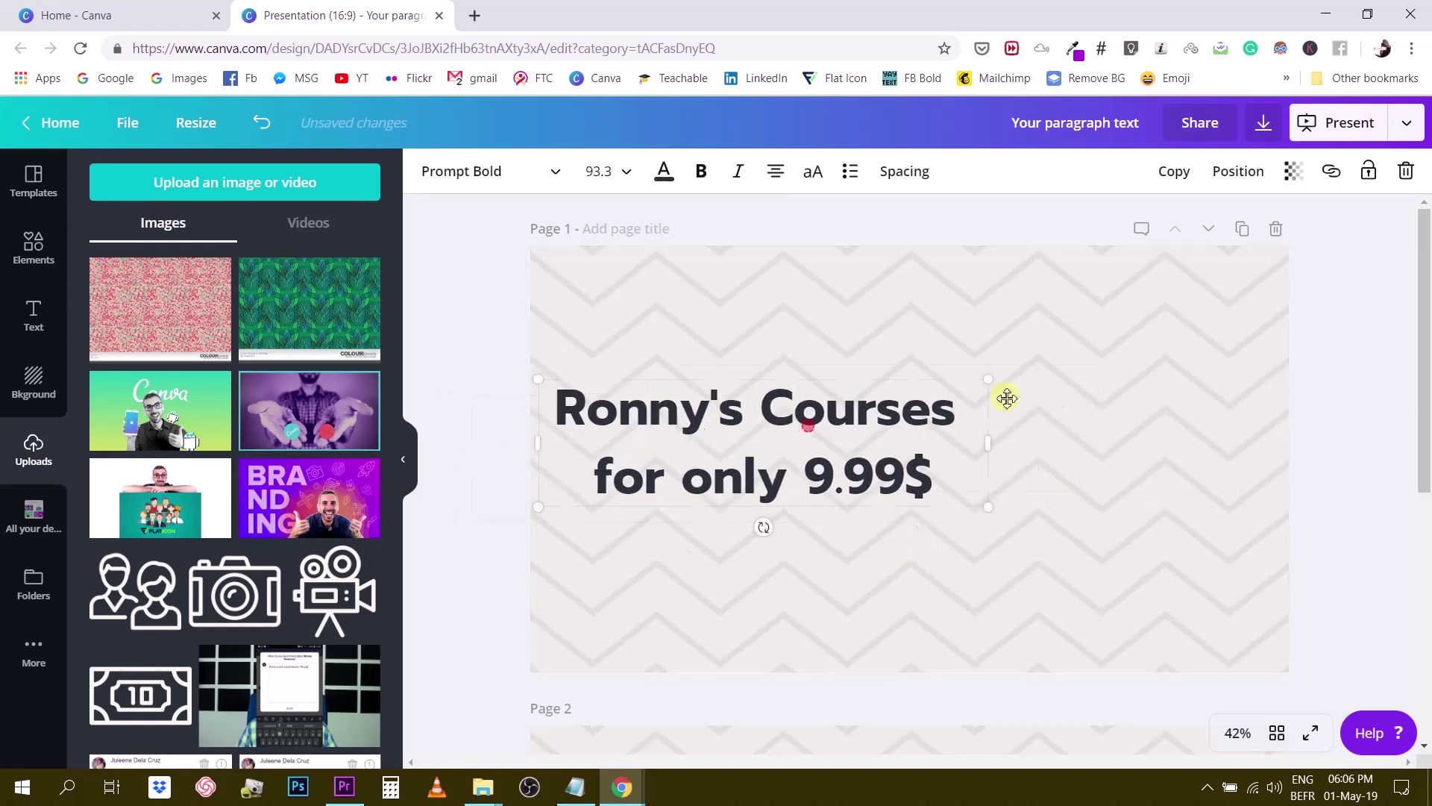
drag(1007, 398, 1048, 428)
Tighten the title's line height and move the text slightly higher on the page
click(902, 172)
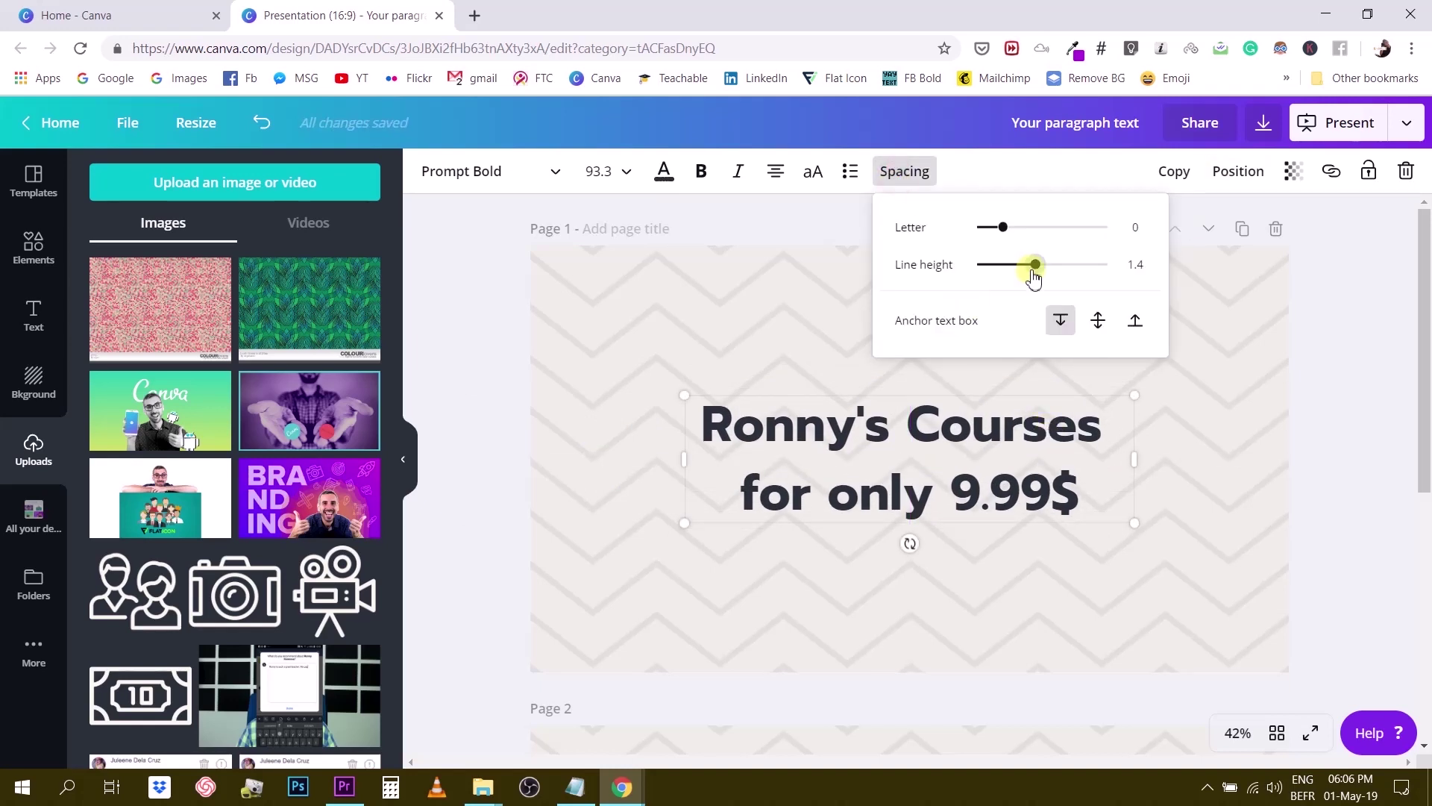
mouse_move(1031, 269)
mouse_down()
mouse_move(994, 269)
mouse_move(1006, 270)
mouse_up()
click(1237, 374)
drag(991, 438, 969, 407)
click(929, 561)
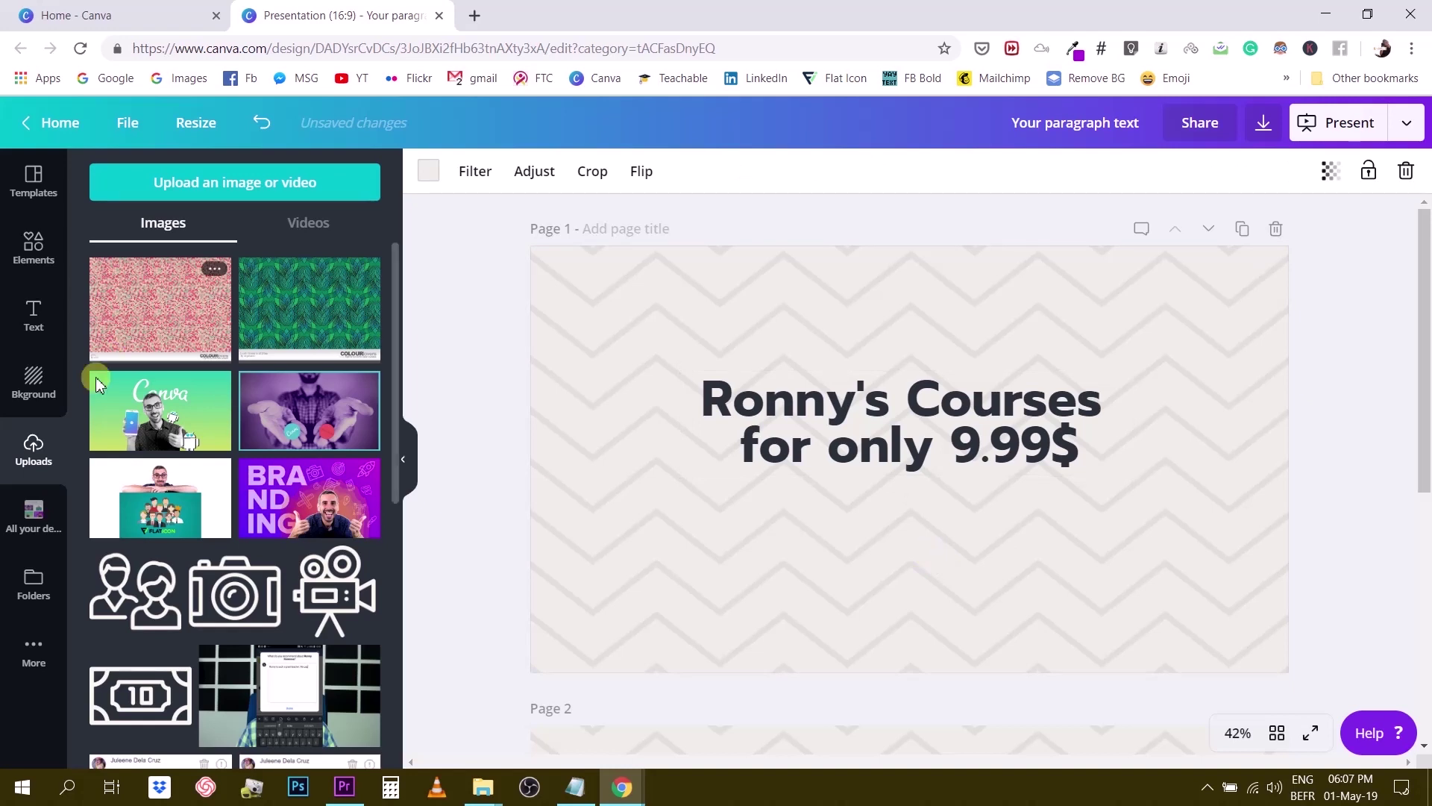
Add the pink gradient brush stroke from the Gradients elements and place it over the title's second line
click(29, 248)
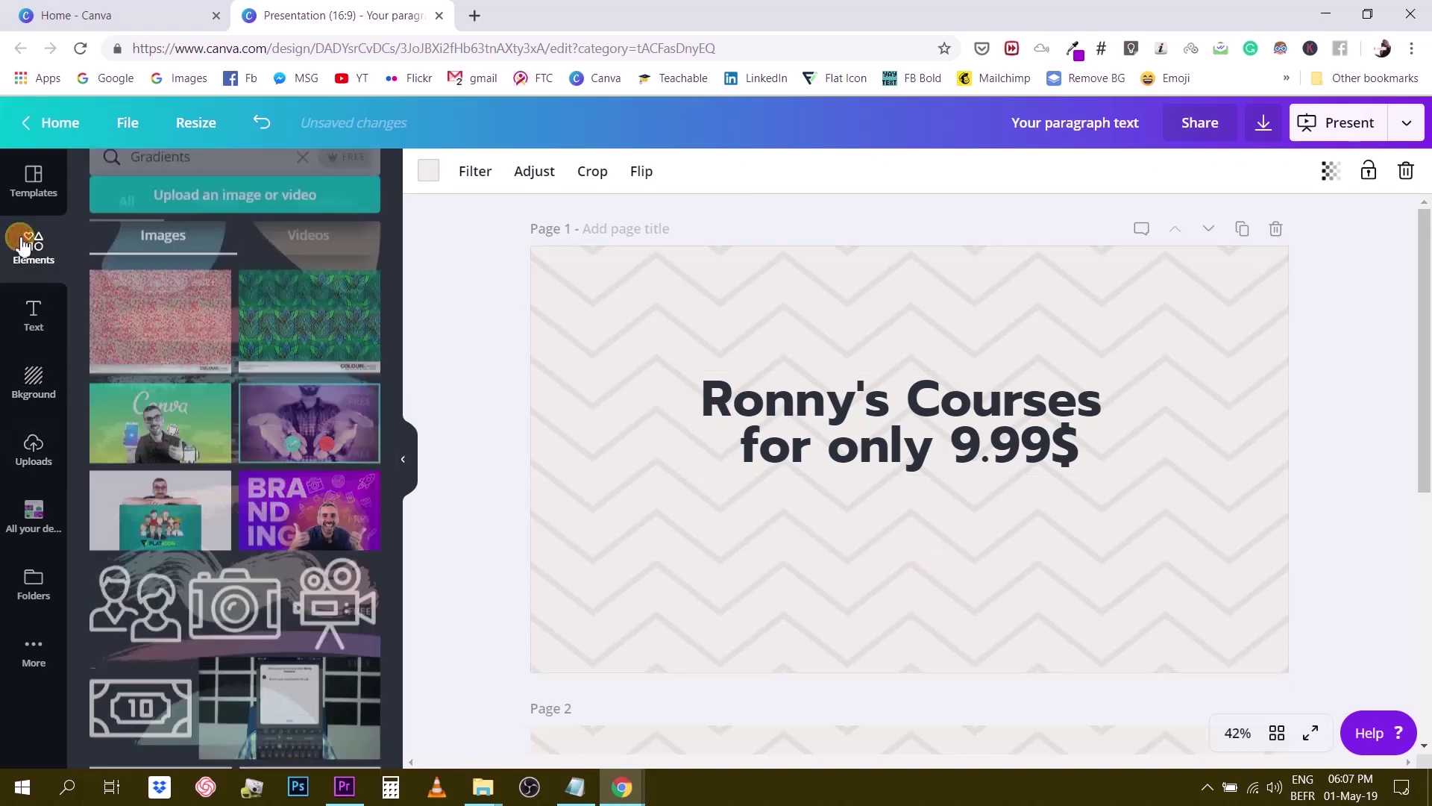
scroll(217, 416, down, 3)
scroll(218, 415, up, 4)
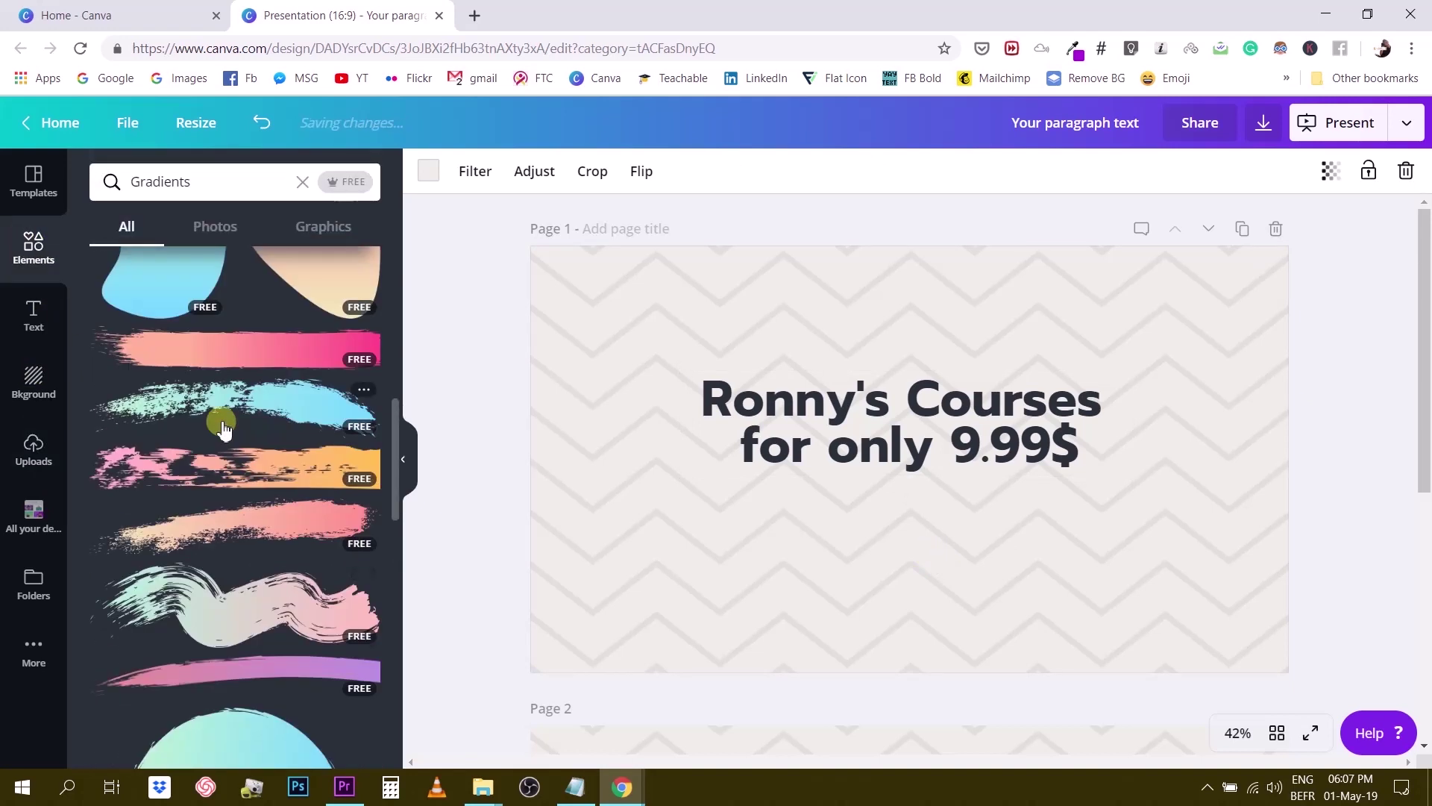
click(269, 445)
mouse_move(1014, 476)
mouse_down()
mouse_move(1012, 562)
mouse_move(889, 474)
mouse_up()
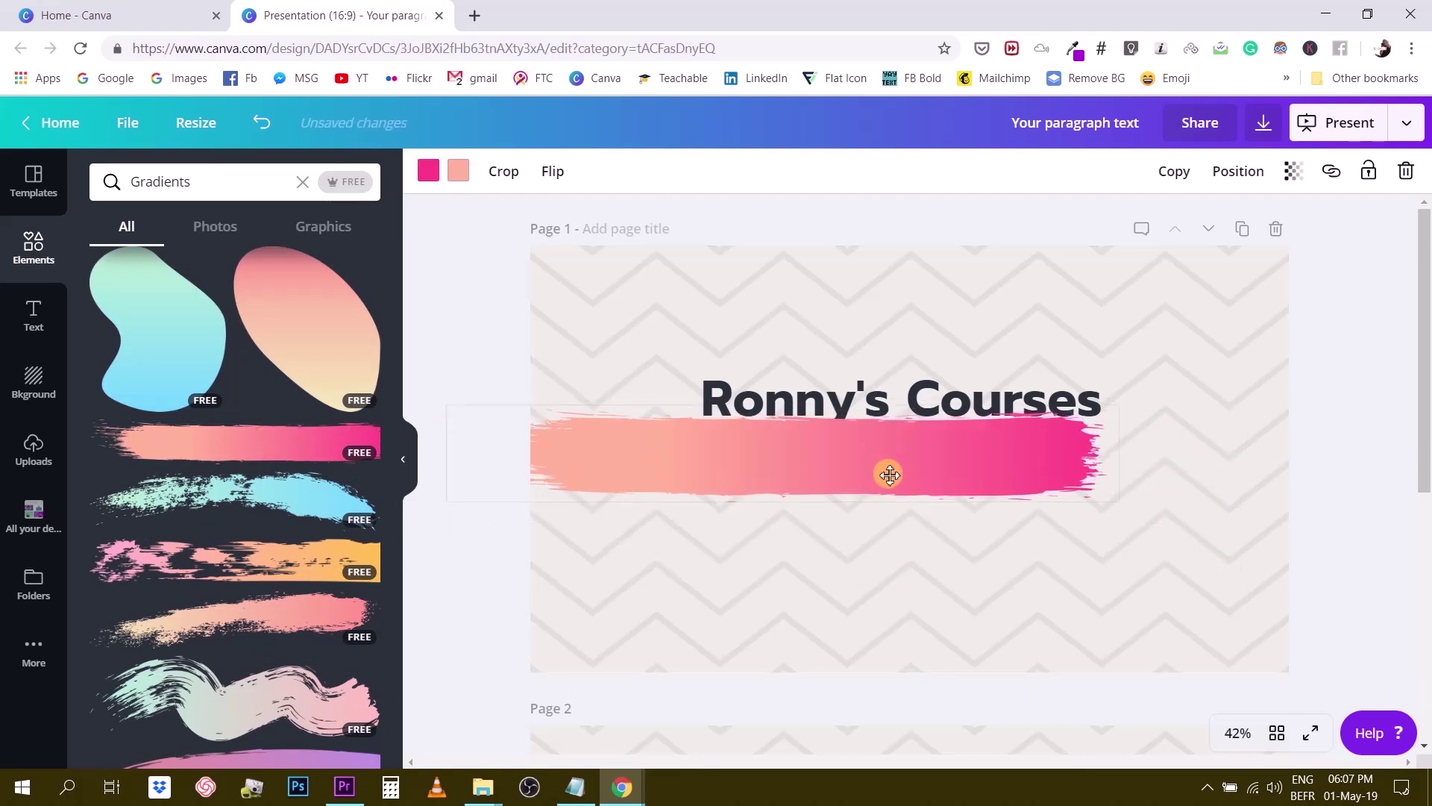
Crop the brush stroke to just its dark pink right end, covering the 9.99$ price
double_click(672, 473)
mouse_move(448, 500)
mouse_down()
mouse_move(728, 480)
mouse_move(817, 485)
mouse_move(812, 502)
mouse_move(964, 503)
mouse_move(943, 504)
mouse_up()
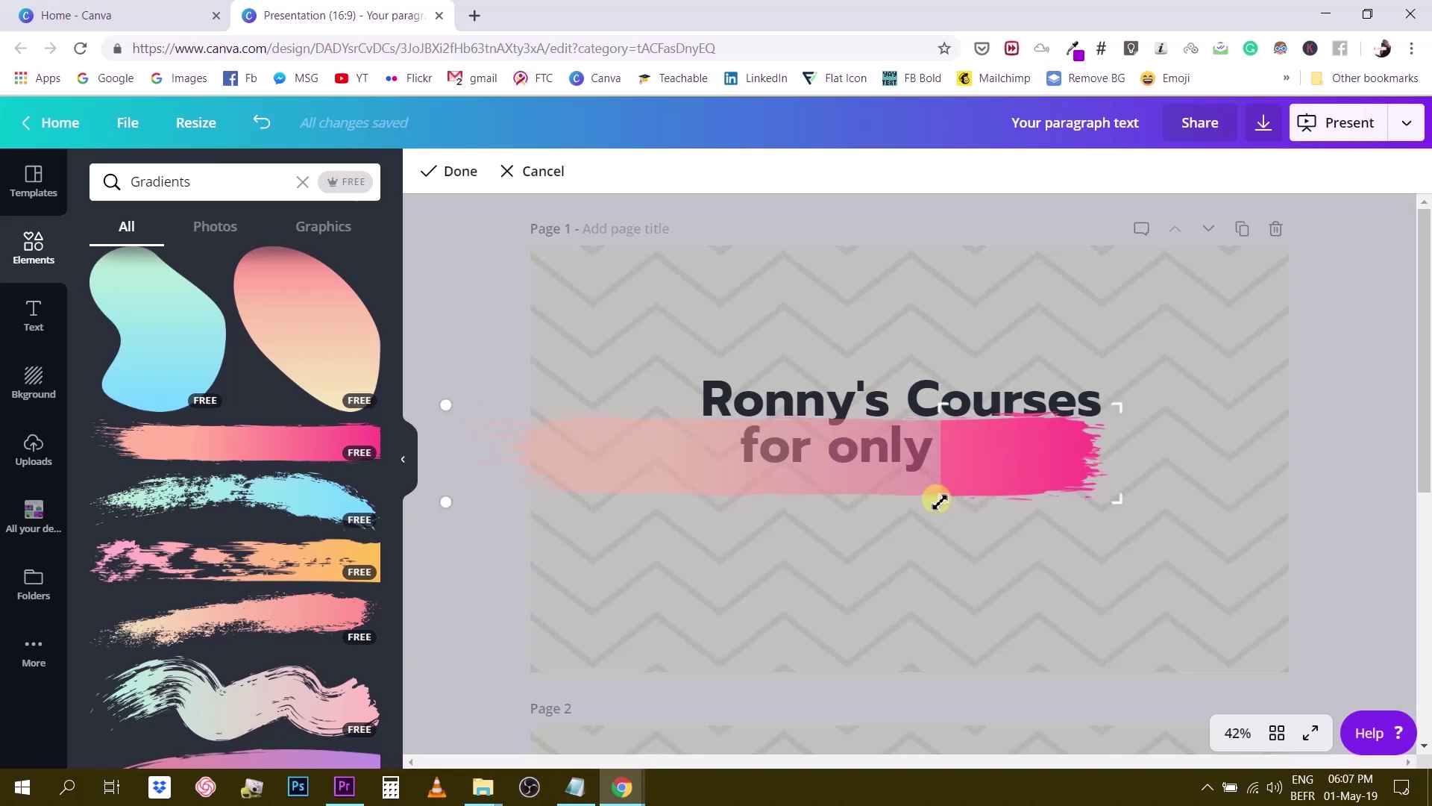
key(Return)
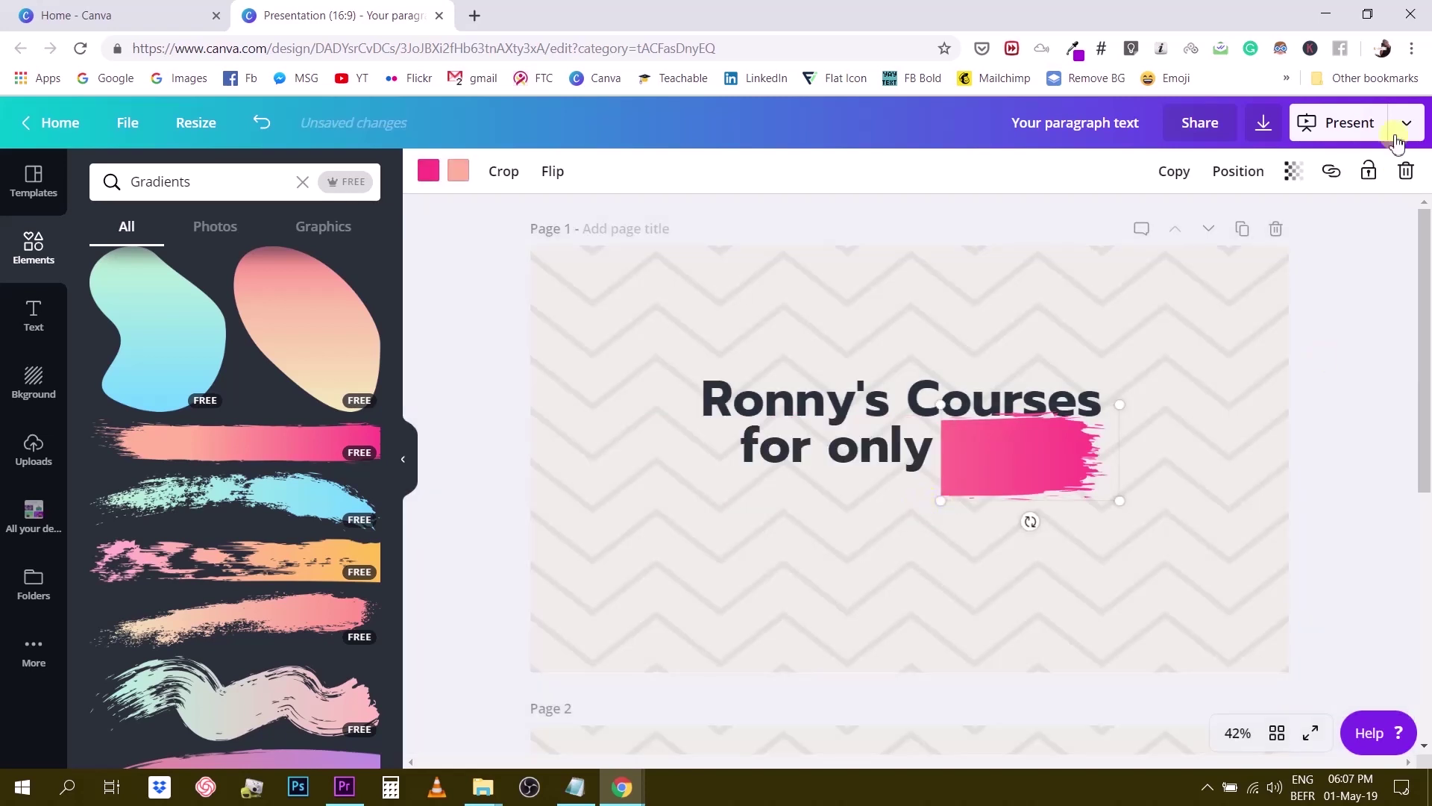
Send the cropped pink brush stroke backward behind the title text
click(1238, 171)
click(1171, 227)
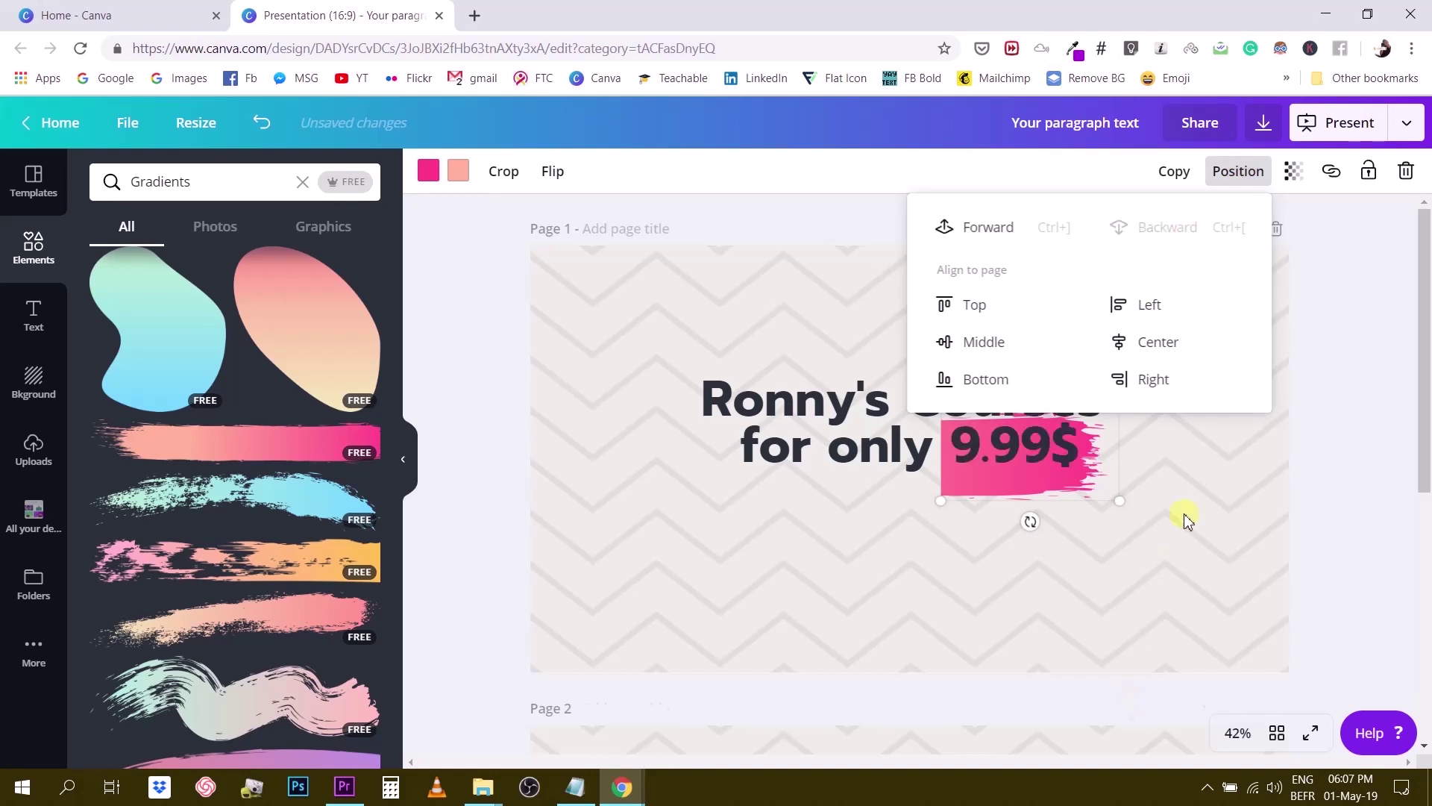
click(1238, 179)
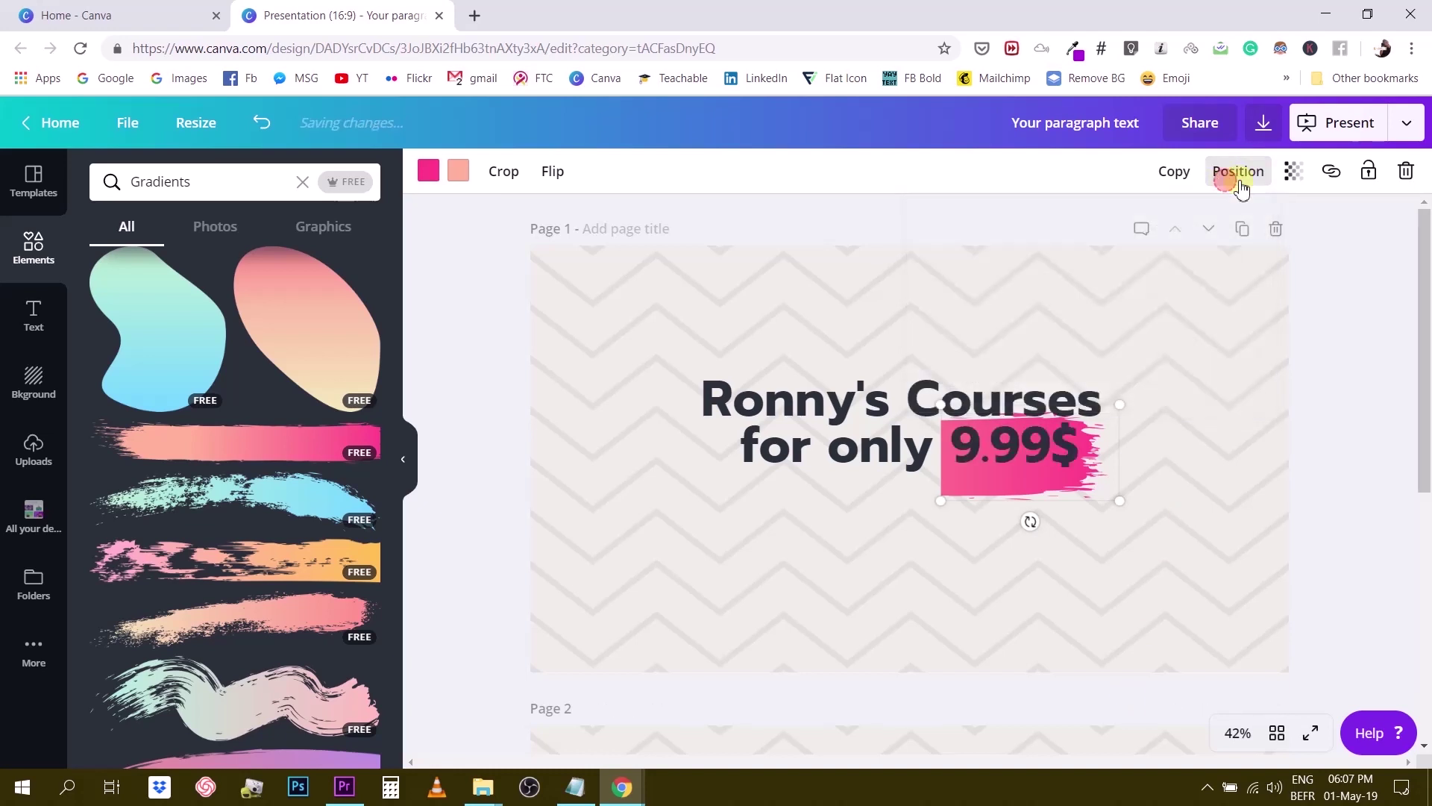
Nudge the pink brush stroke up slightly behind the 9.99$ price
key(Up)
key(Up)
key(Up)
key(Up)
key(Up)
key(Up)
key(Up)
key(Up)
key(Up)
key(Up)
key(Up)
key(Up)
key(Up)
key(Up)
key(Up)
key(Up)
key(Up)
key(Up)
key(Up)
key(Up)
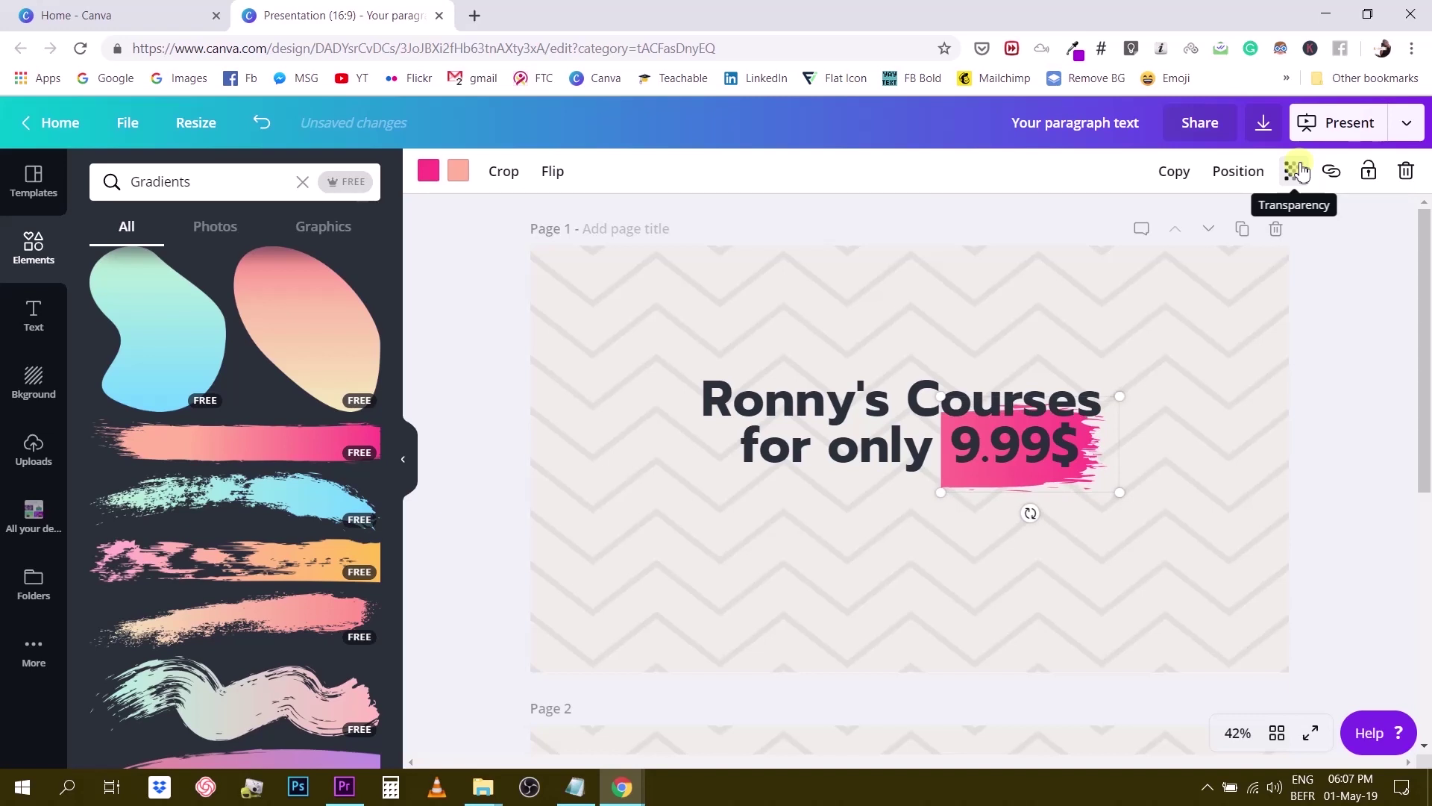
Adjust the brush stroke's crop to reveal slightly more of its left side
double_click(1006, 492)
drag(944, 490, 934, 498)
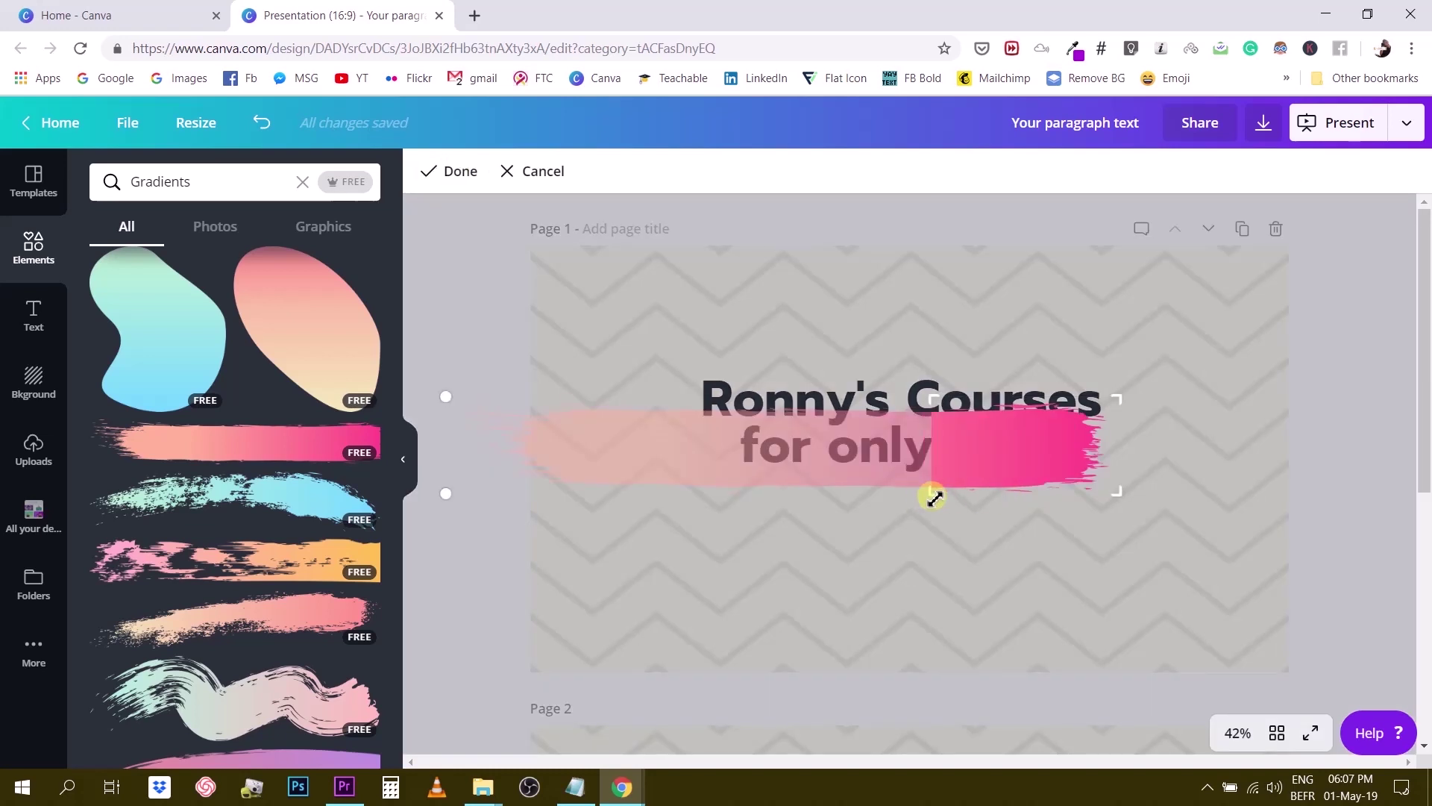
key(Return)
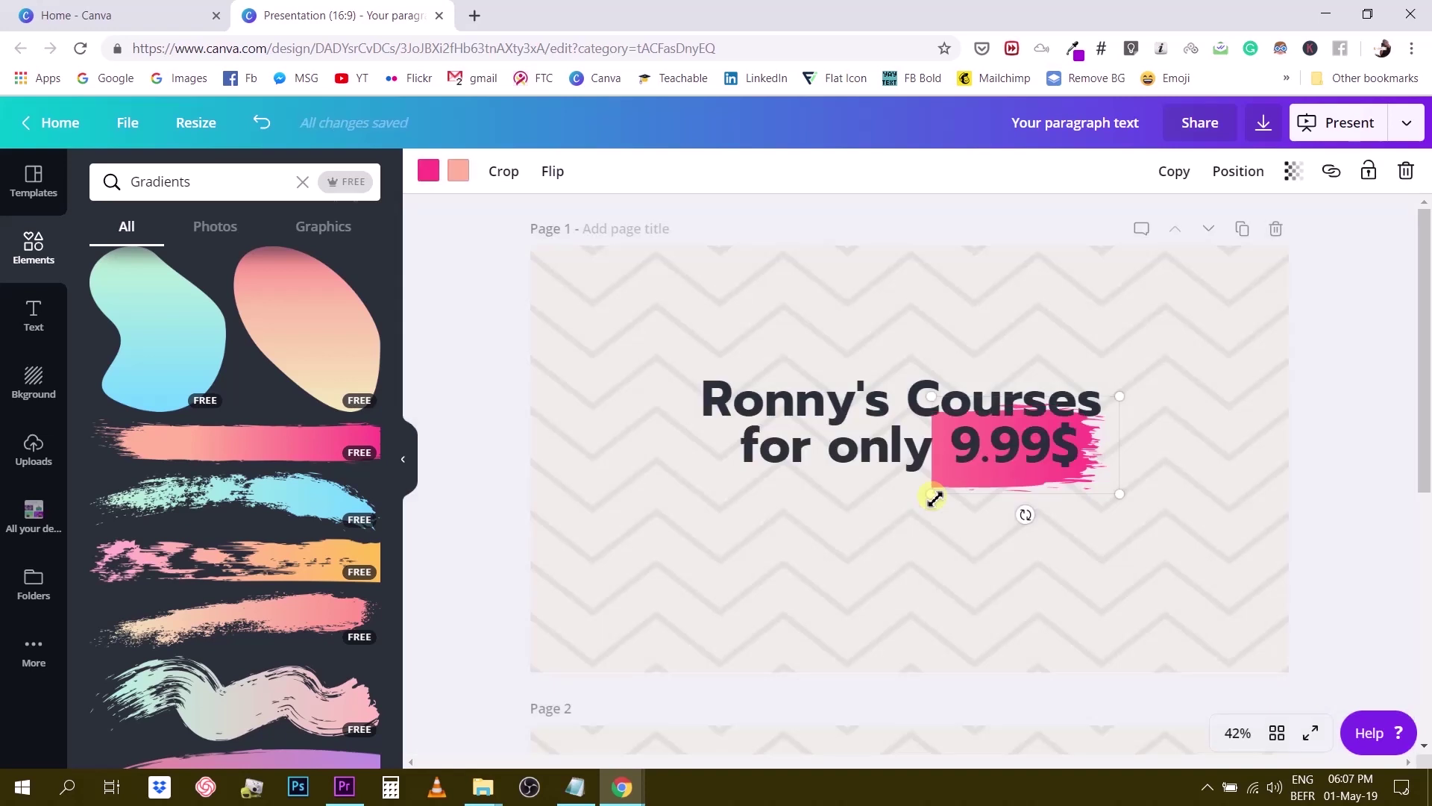
Nudge the pink brush stroke to the right so its left edge clears the word "only"
key(shift+Right)
key(shift+Right)
key(shift+Right)
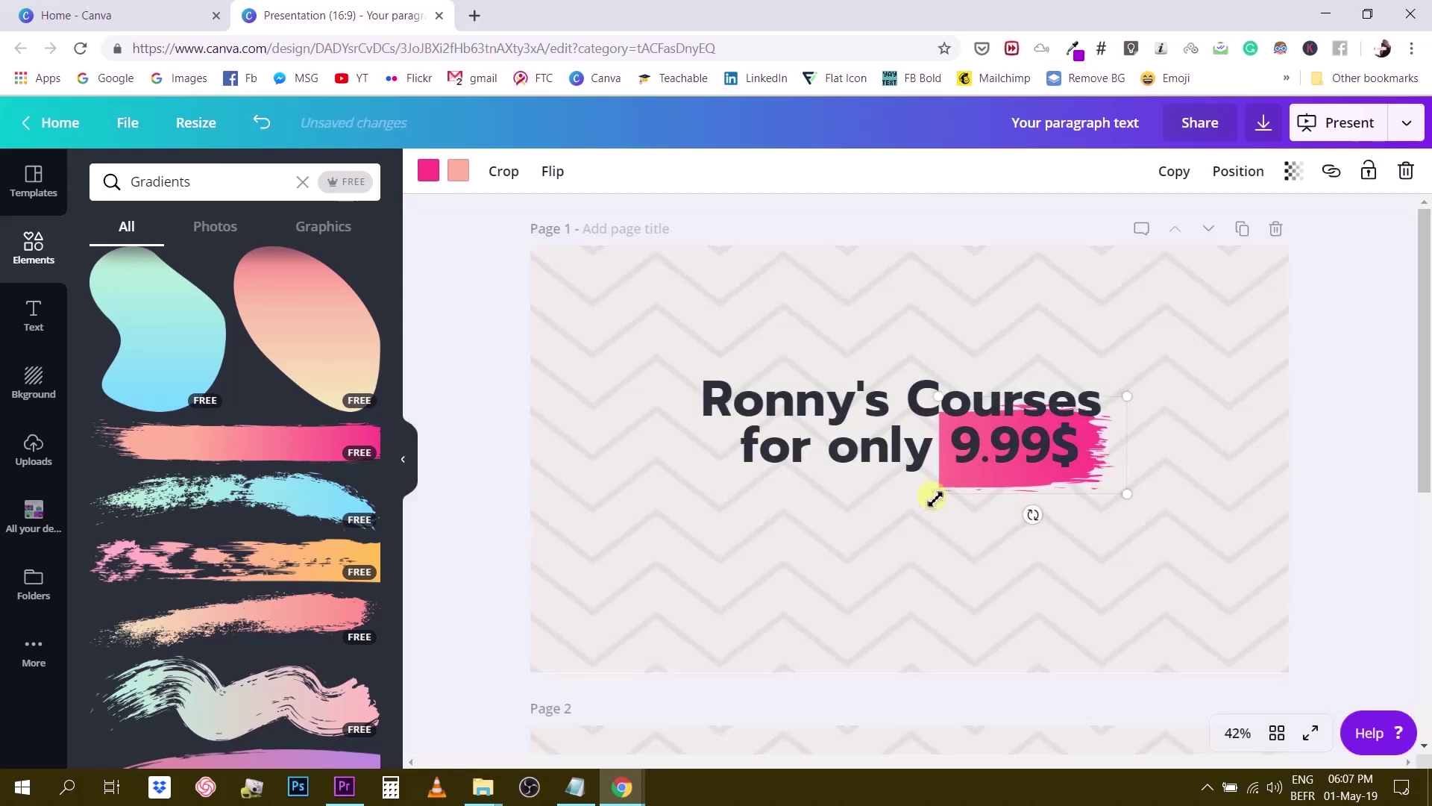
key(Right)
key(Right)
key(Right)
key(Right)
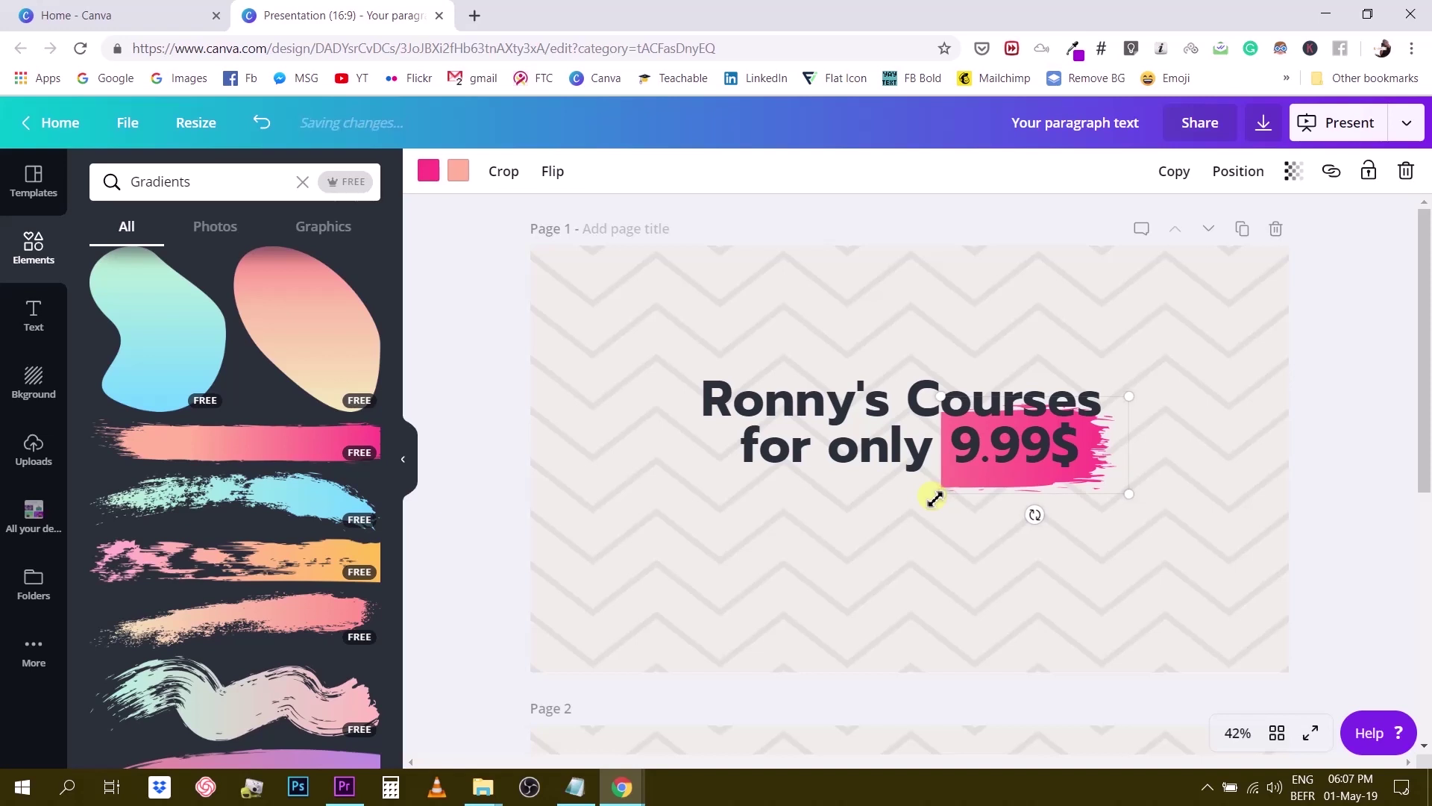
click(908, 589)
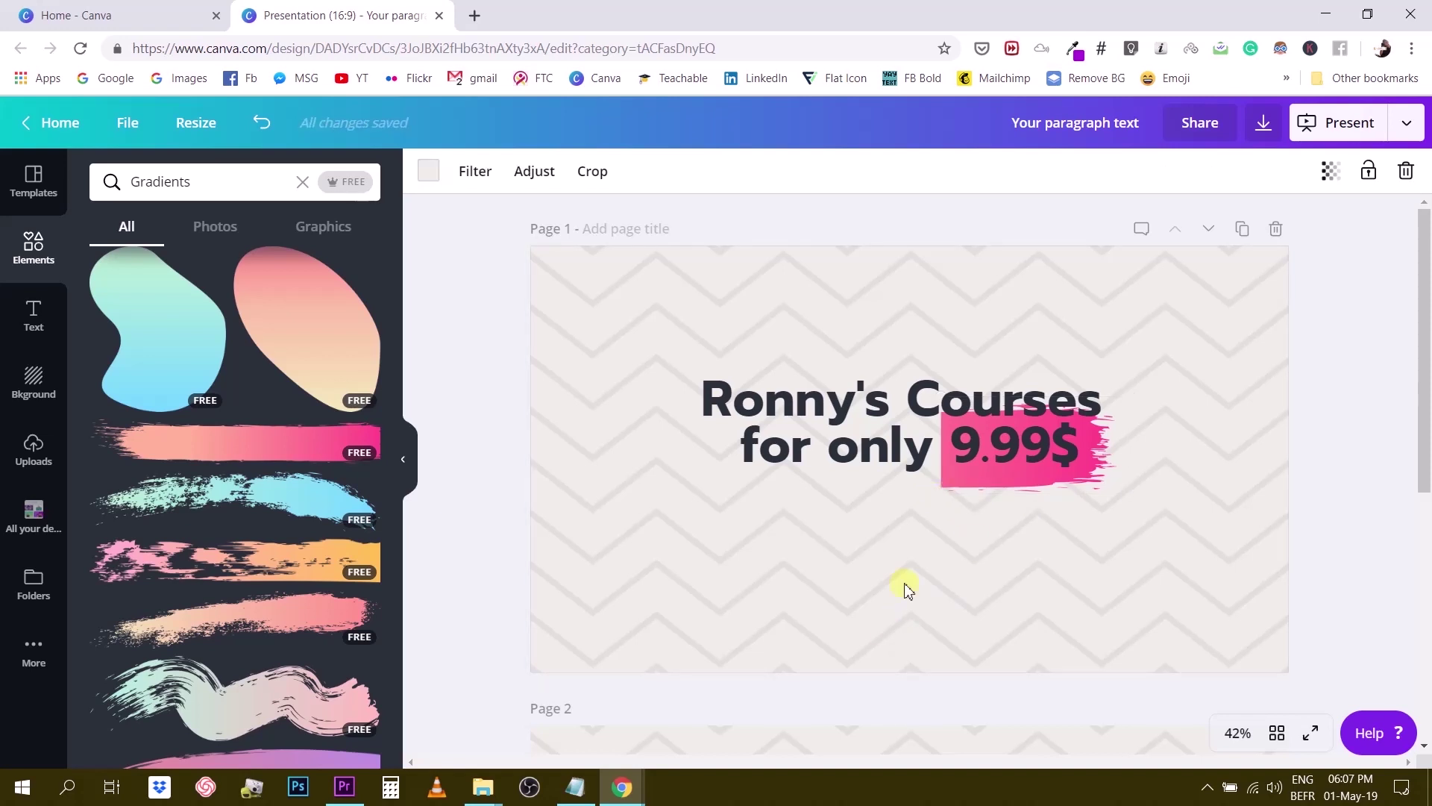
Set the title's line height to 1.16
click(940, 403)
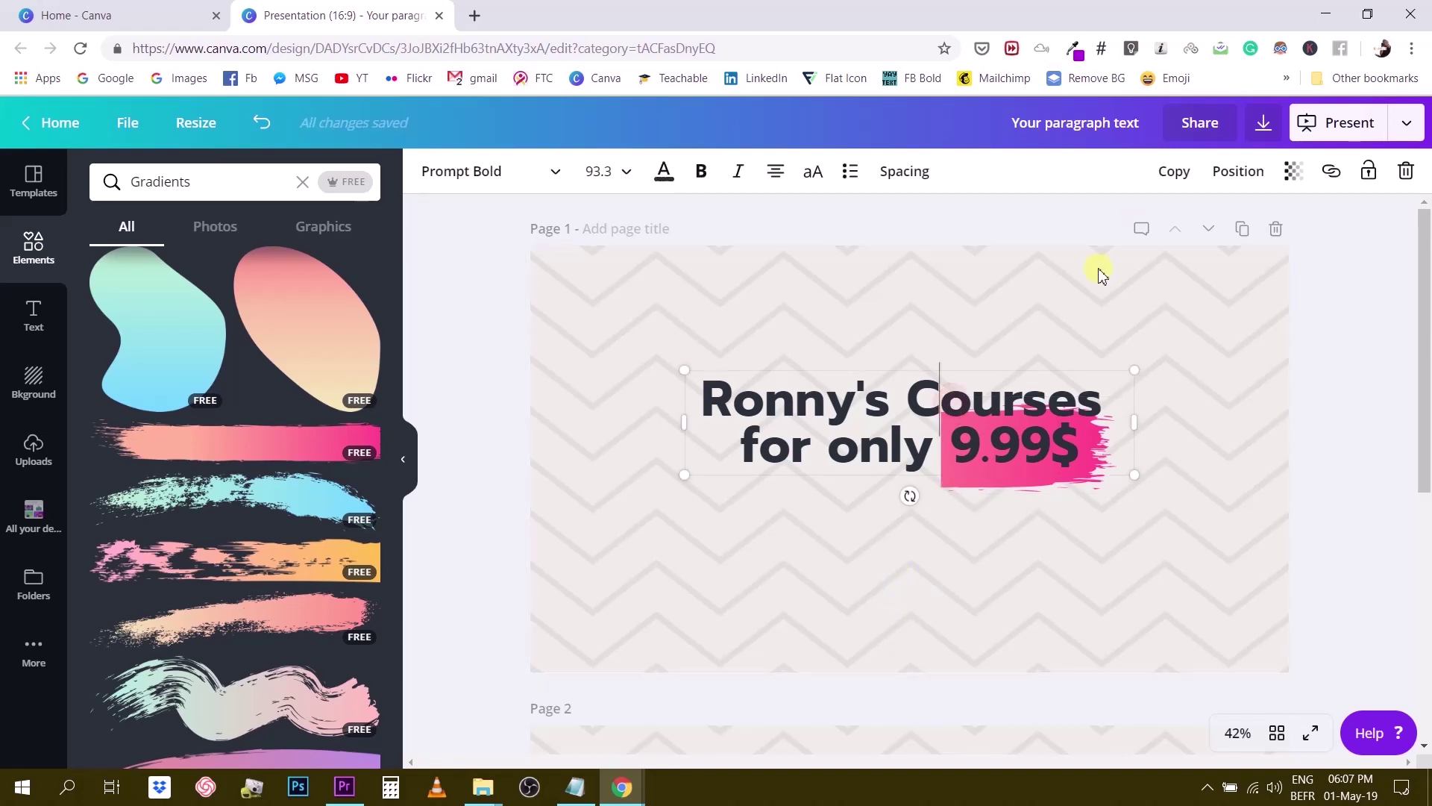
click(924, 175)
drag(1007, 259, 1017, 268)
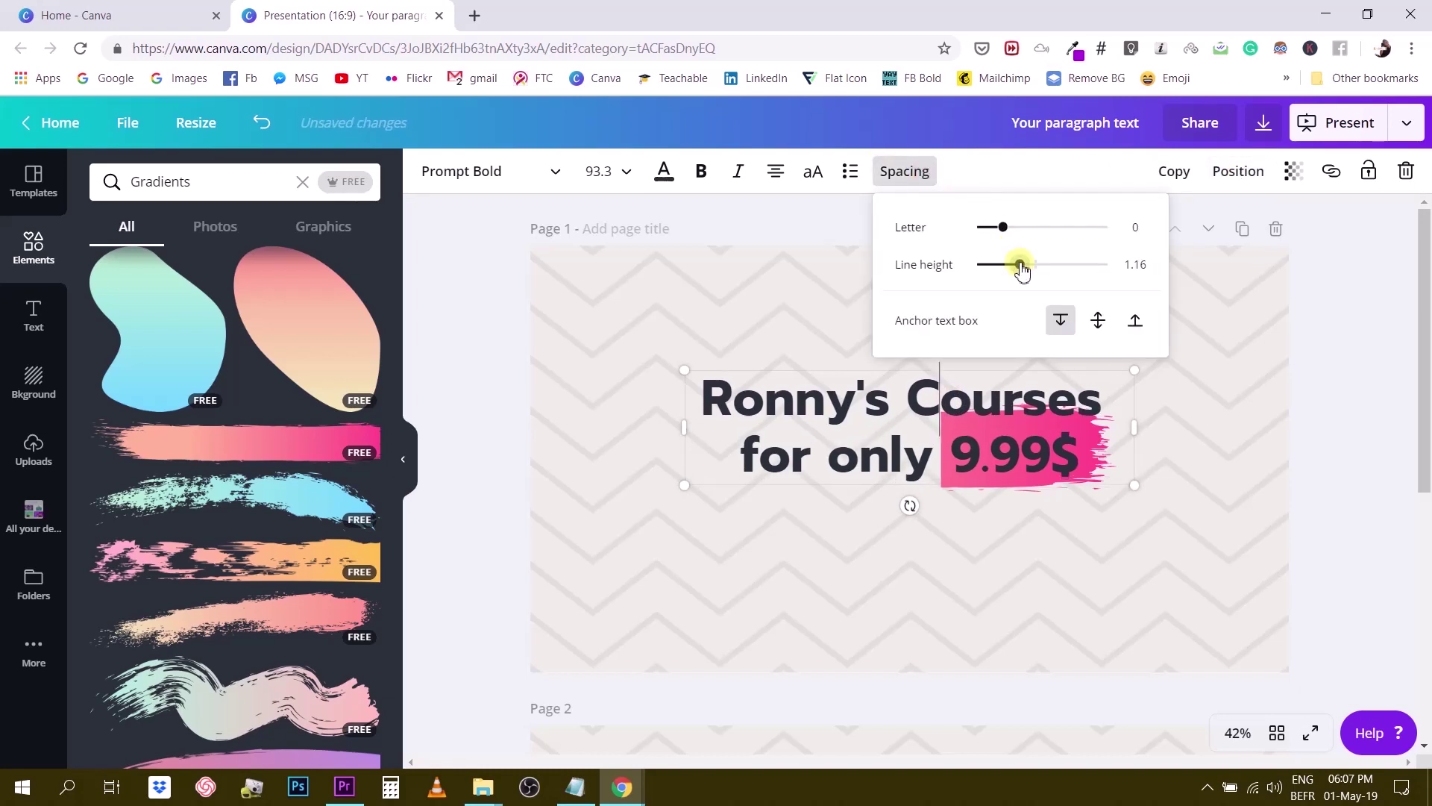
click(1077, 559)
Try to select the pink brush stroke lying behind the title's text box
click(1051, 477)
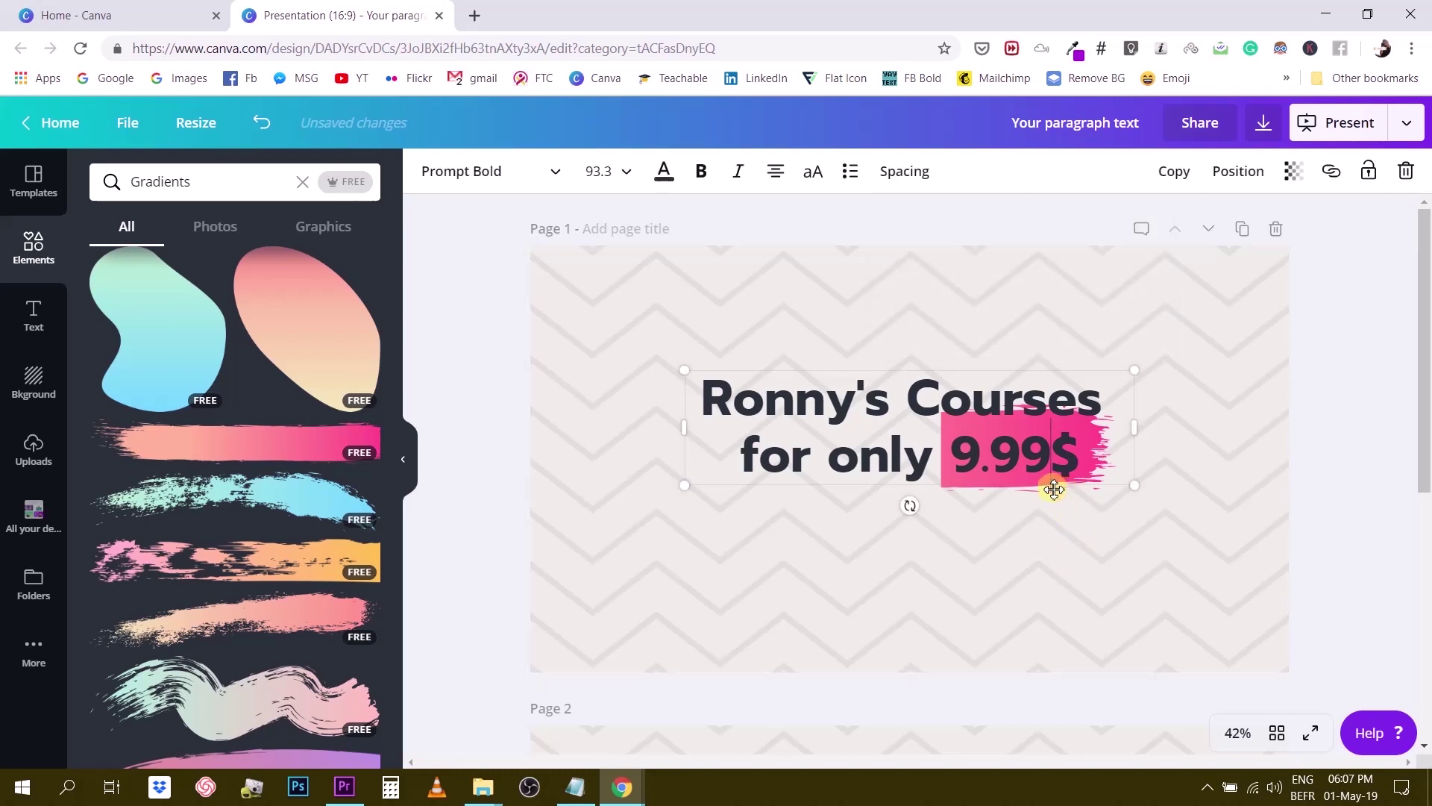
click(1017, 530)
click(1020, 470)
click(1022, 468)
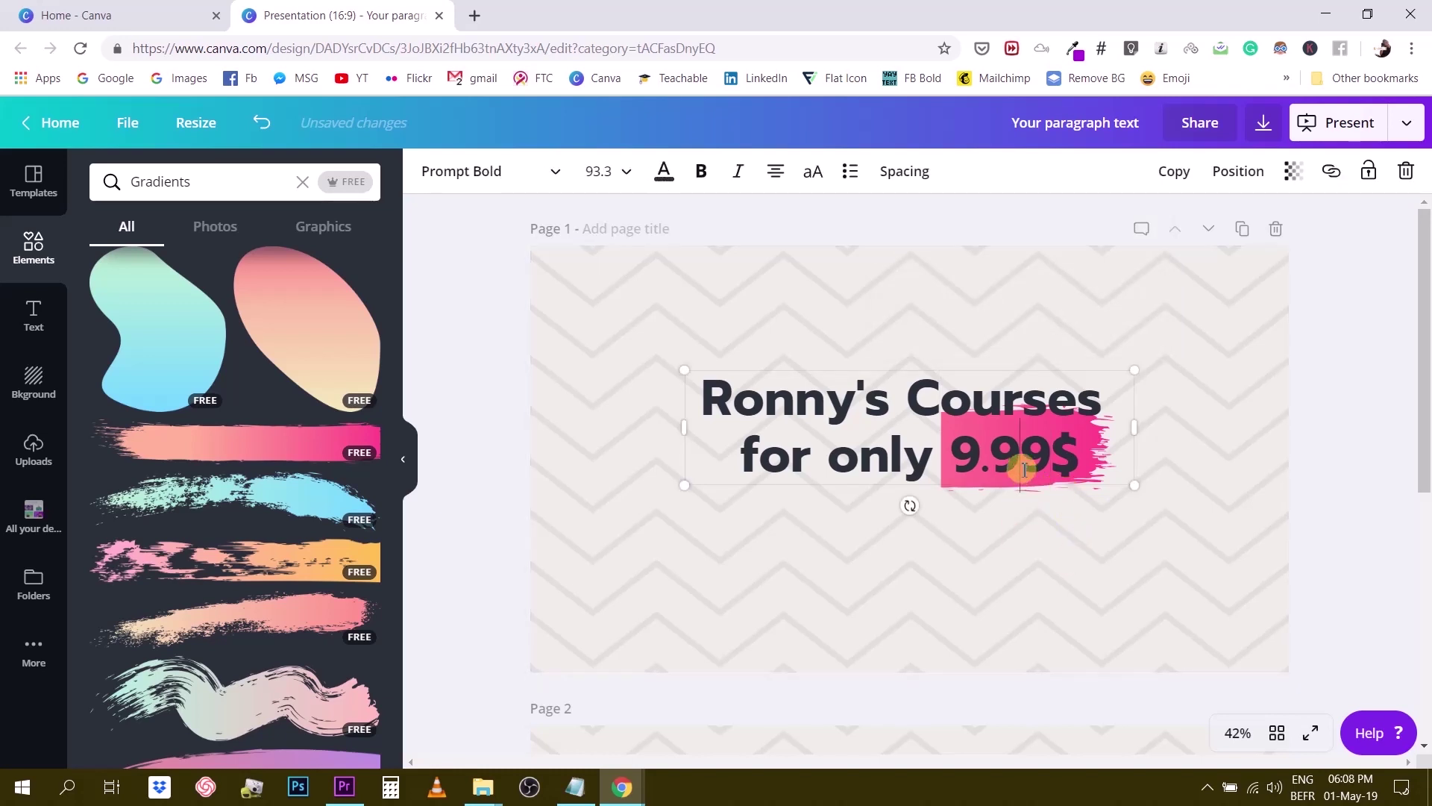
click(1002, 558)
click(964, 490)
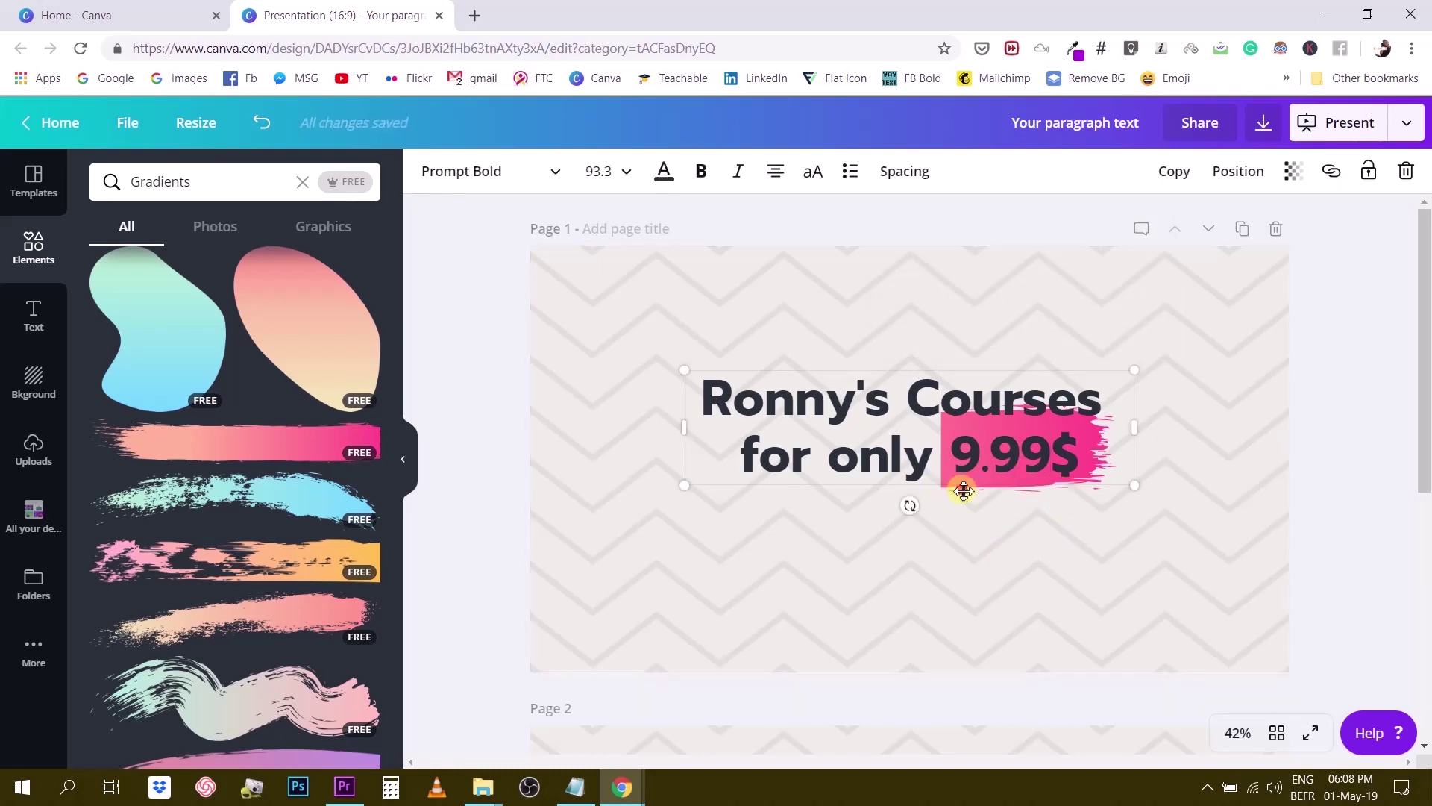
click(961, 533)
click(974, 463)
click(961, 528)
click(970, 467)
Select the brush stroke behind the title and nudge it down until it sits evenly behind the 9.99$ price
key(Tab)
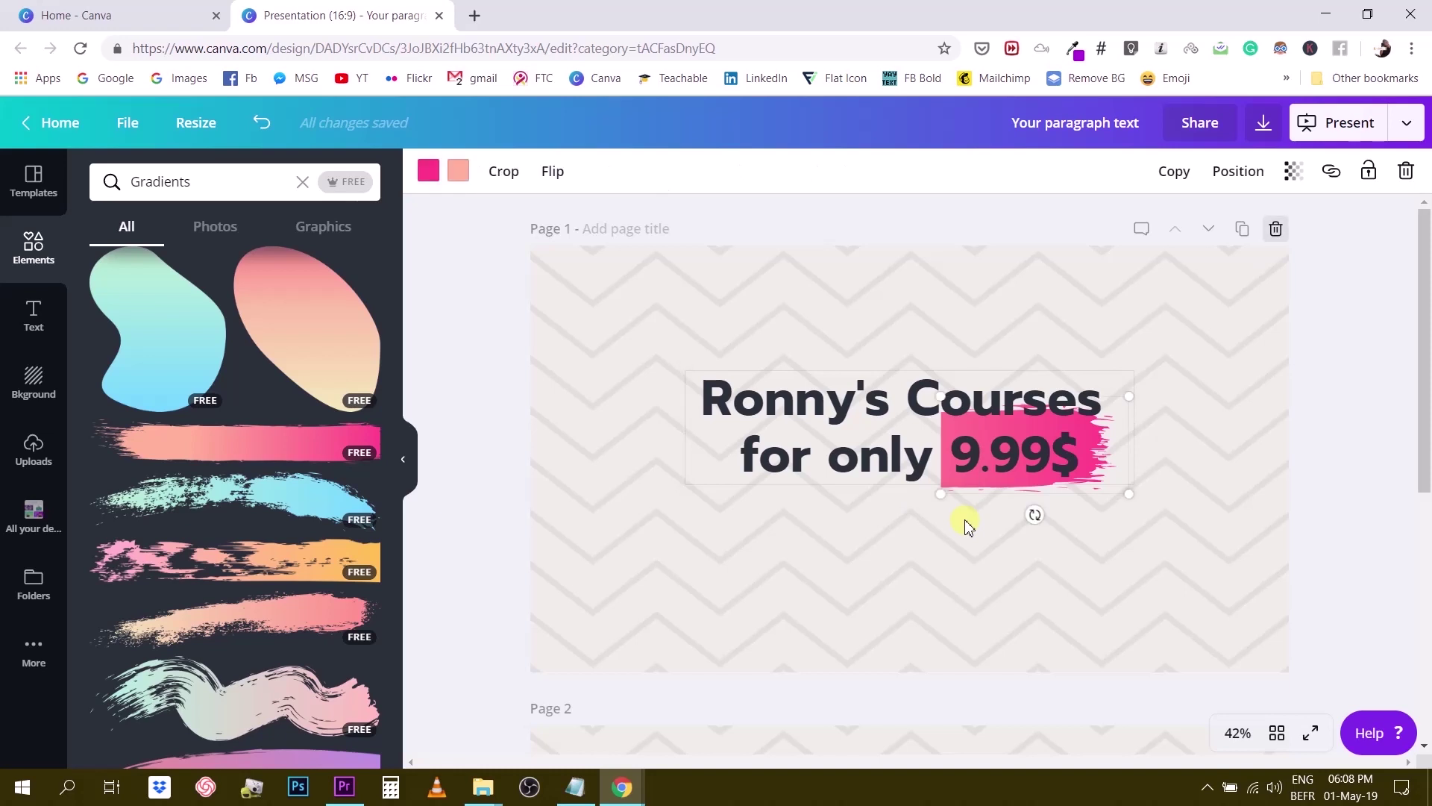
key(Tab)
key(Tab)
key(Tab)
key(Tab)
key(Tab)
key(Tab)
key(Tab)
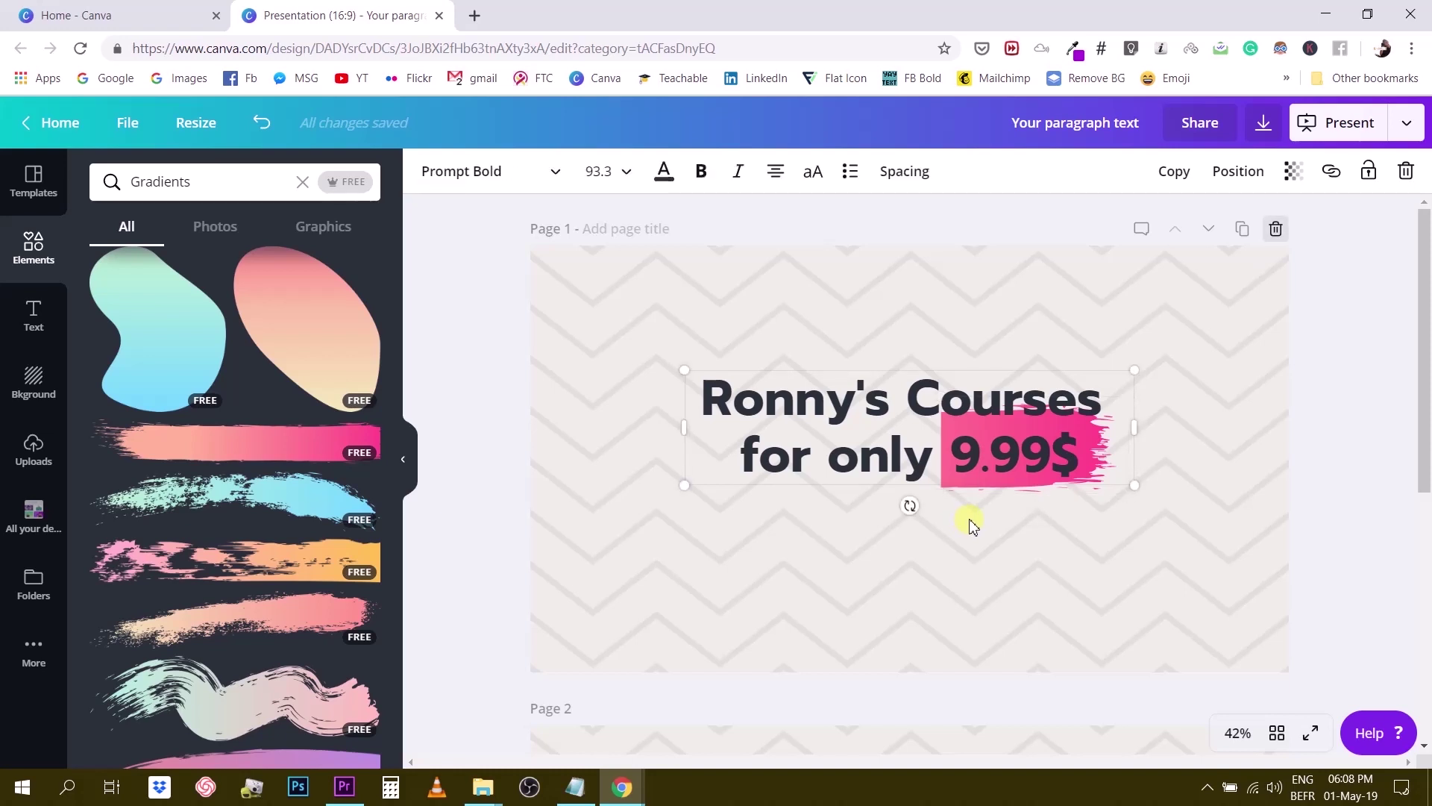
key(Tab)
key(Tab)
key(Tab)
key(Tab)
key(Tab)
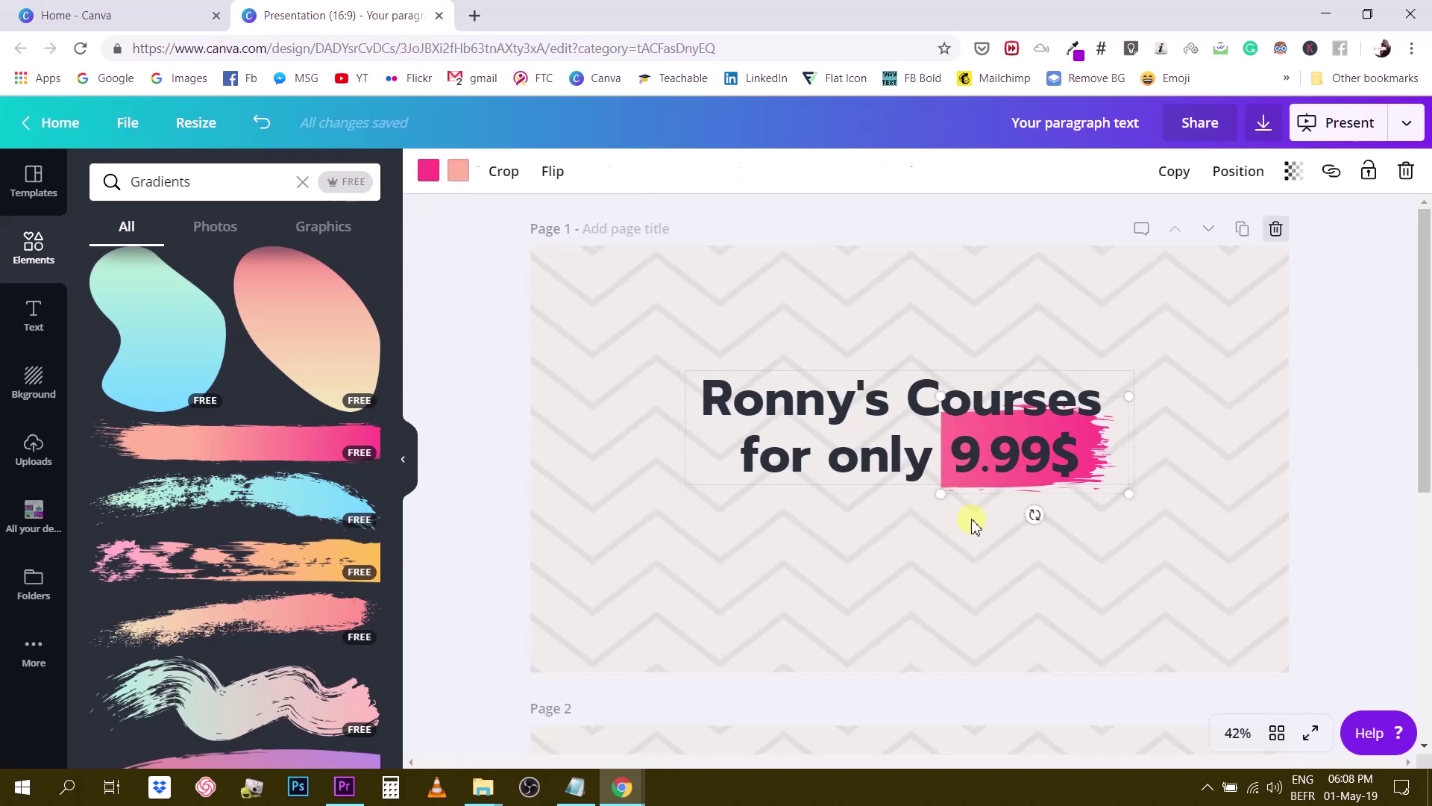
key(Tab)
key(Tab)
key(Tab)
key(Tab)
key(Tab)
key(Tab)
key(Down)
key(Down)
key(Down)
key(Down)
key(Down)
key(Down)
key(Down)
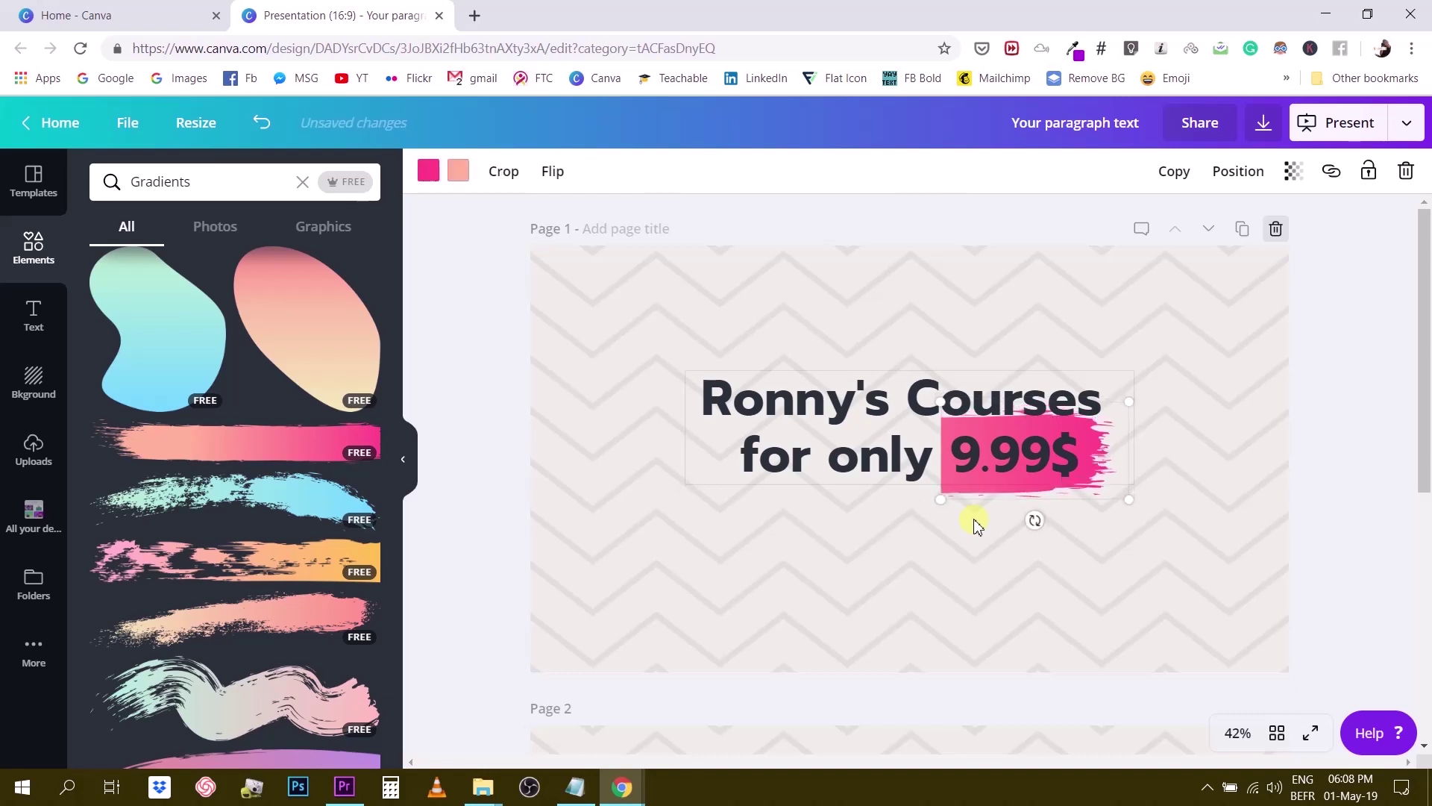
key(Down)
key(Down)
key(Down)
key(Down)
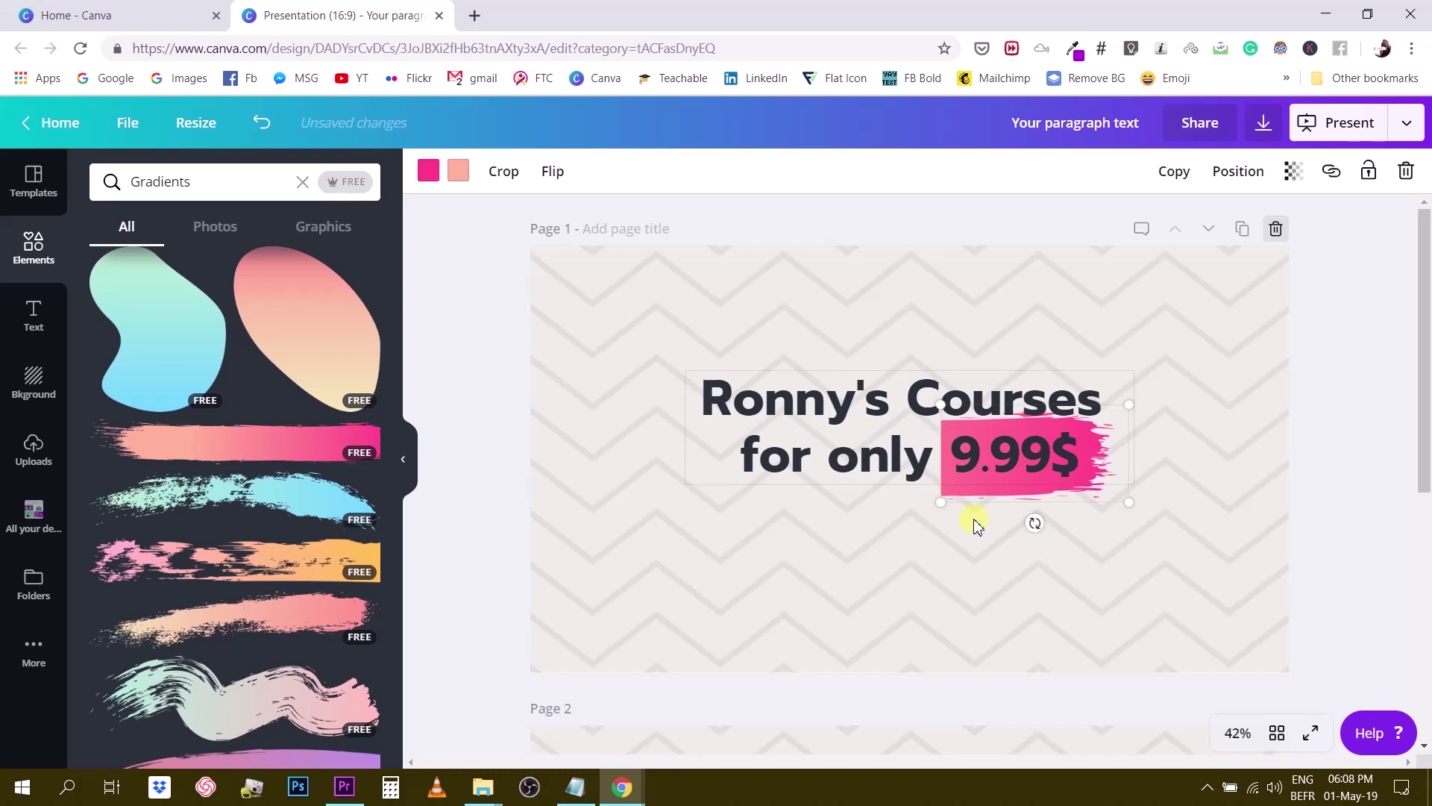
click(1187, 388)
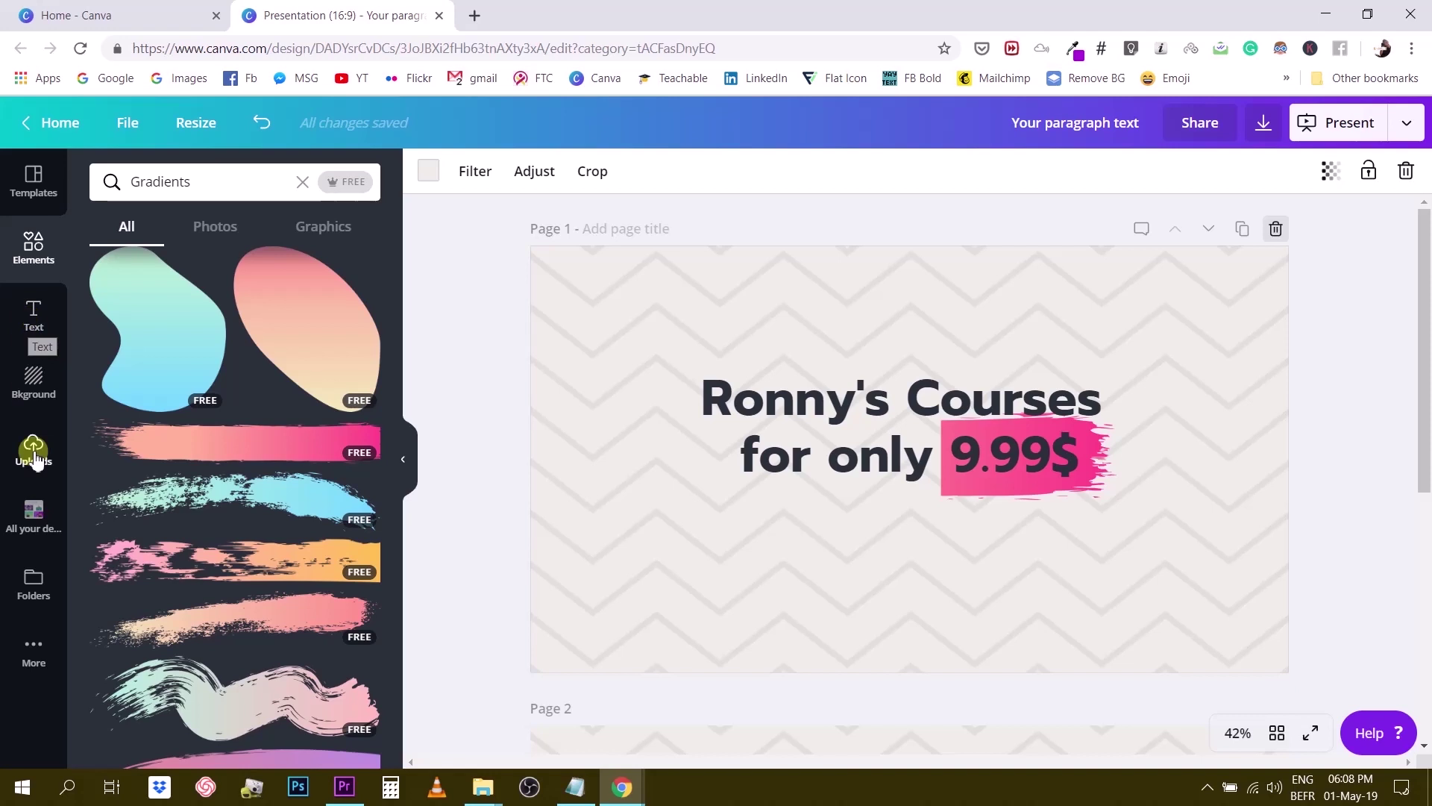
Insert the cut-out photo of the shocked man holding his cheeks onto page 1 from the no-background photo folder
click(41, 579)
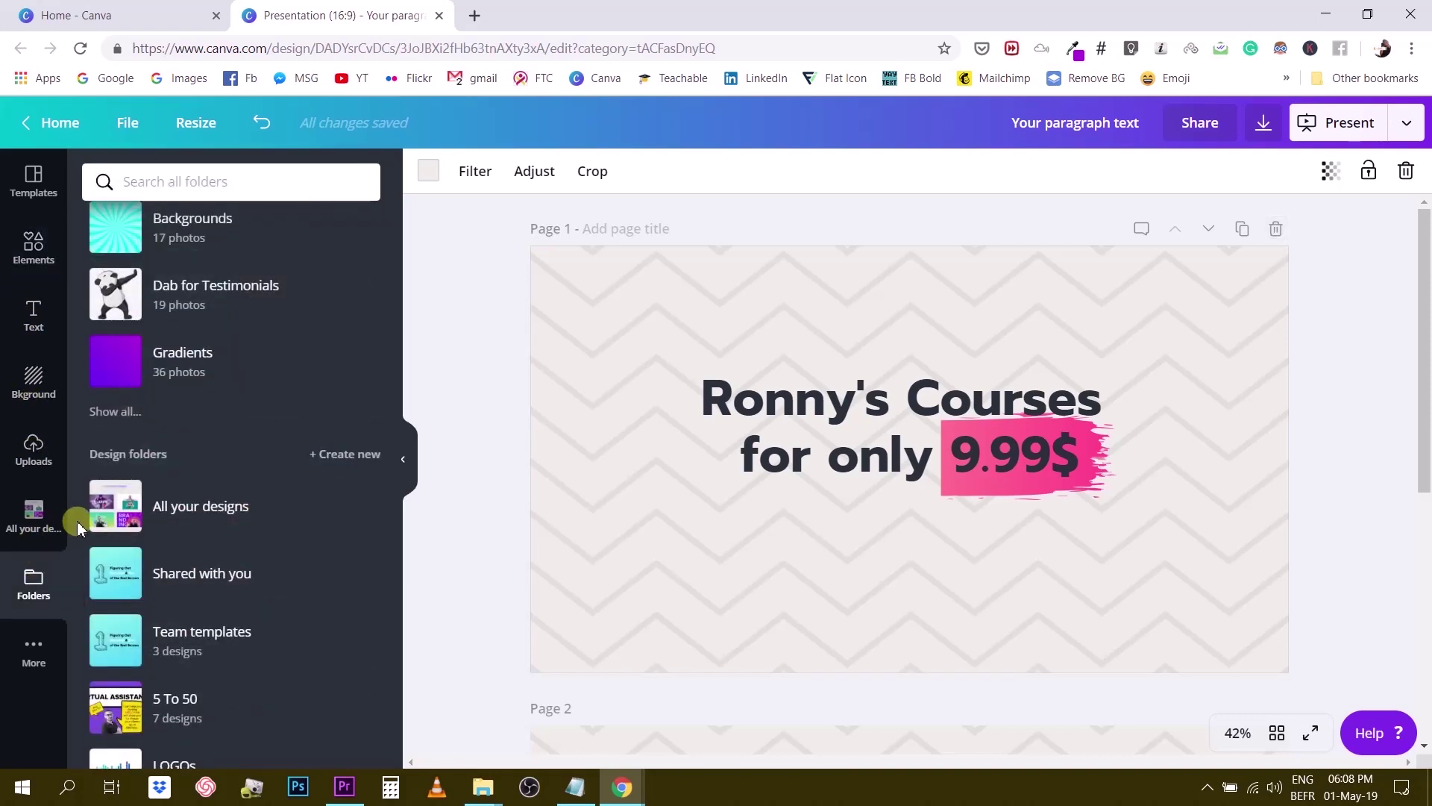
scroll(179, 470, up, 3)
click(133, 597)
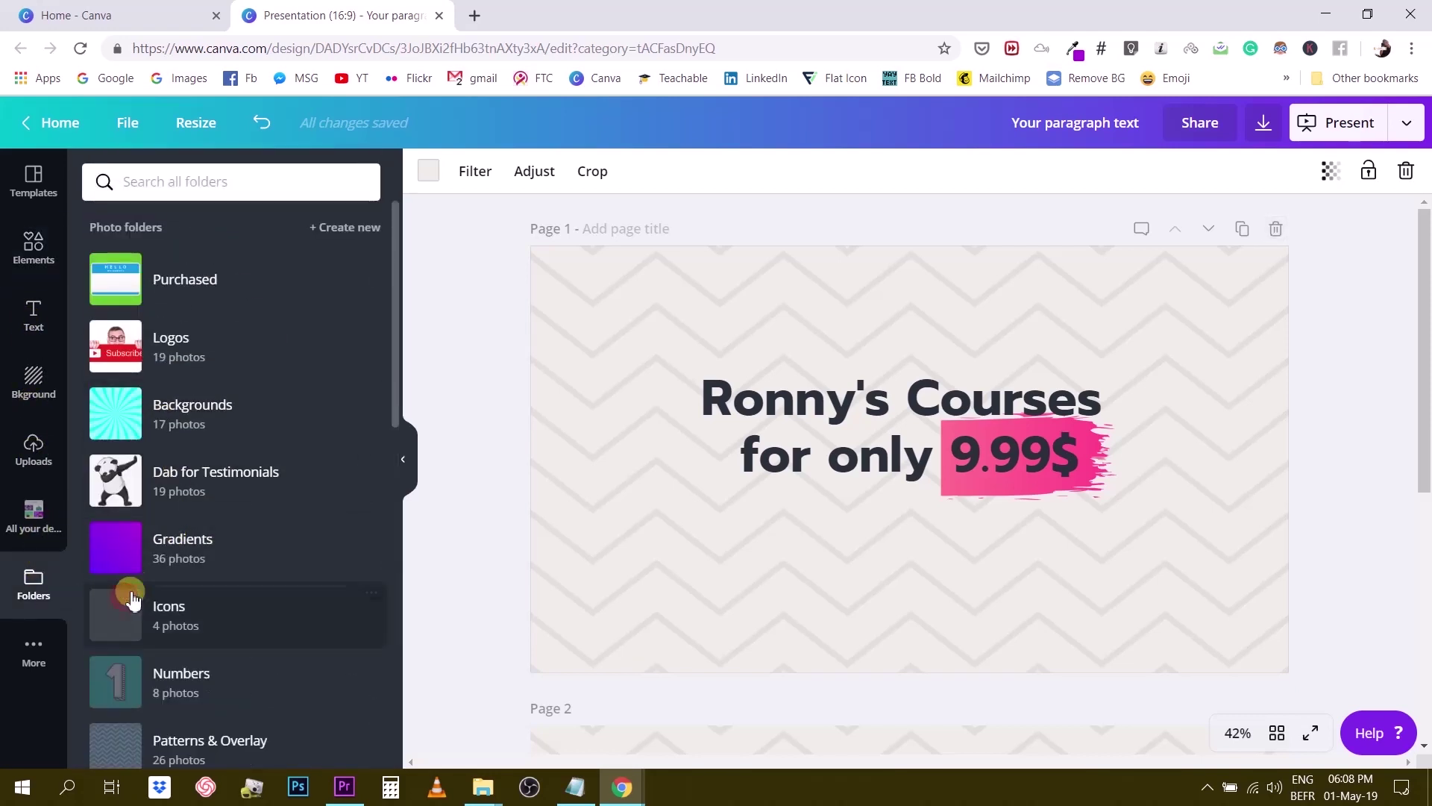
scroll(168, 515, down, 6)
click(130, 347)
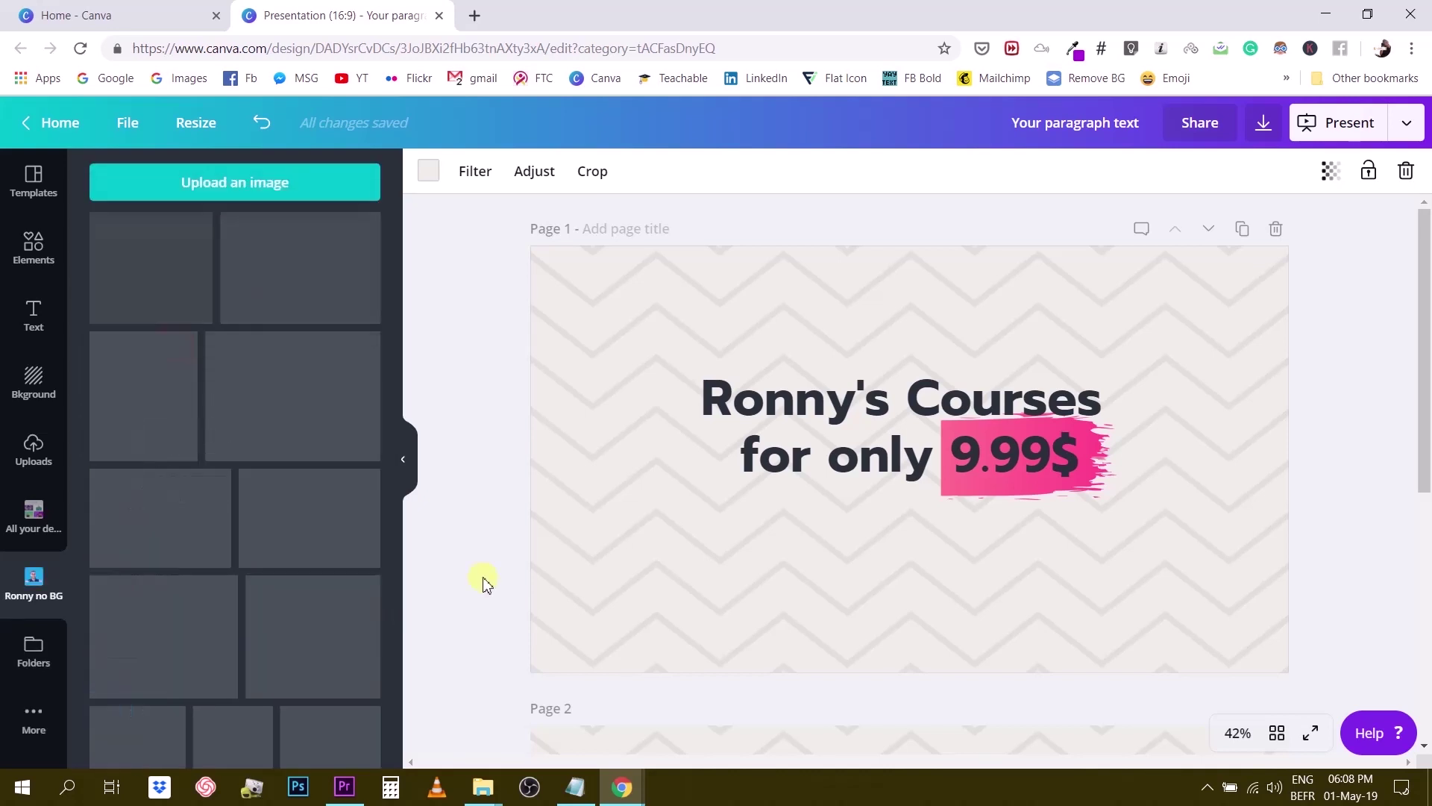
scroll(347, 451, down, 6)
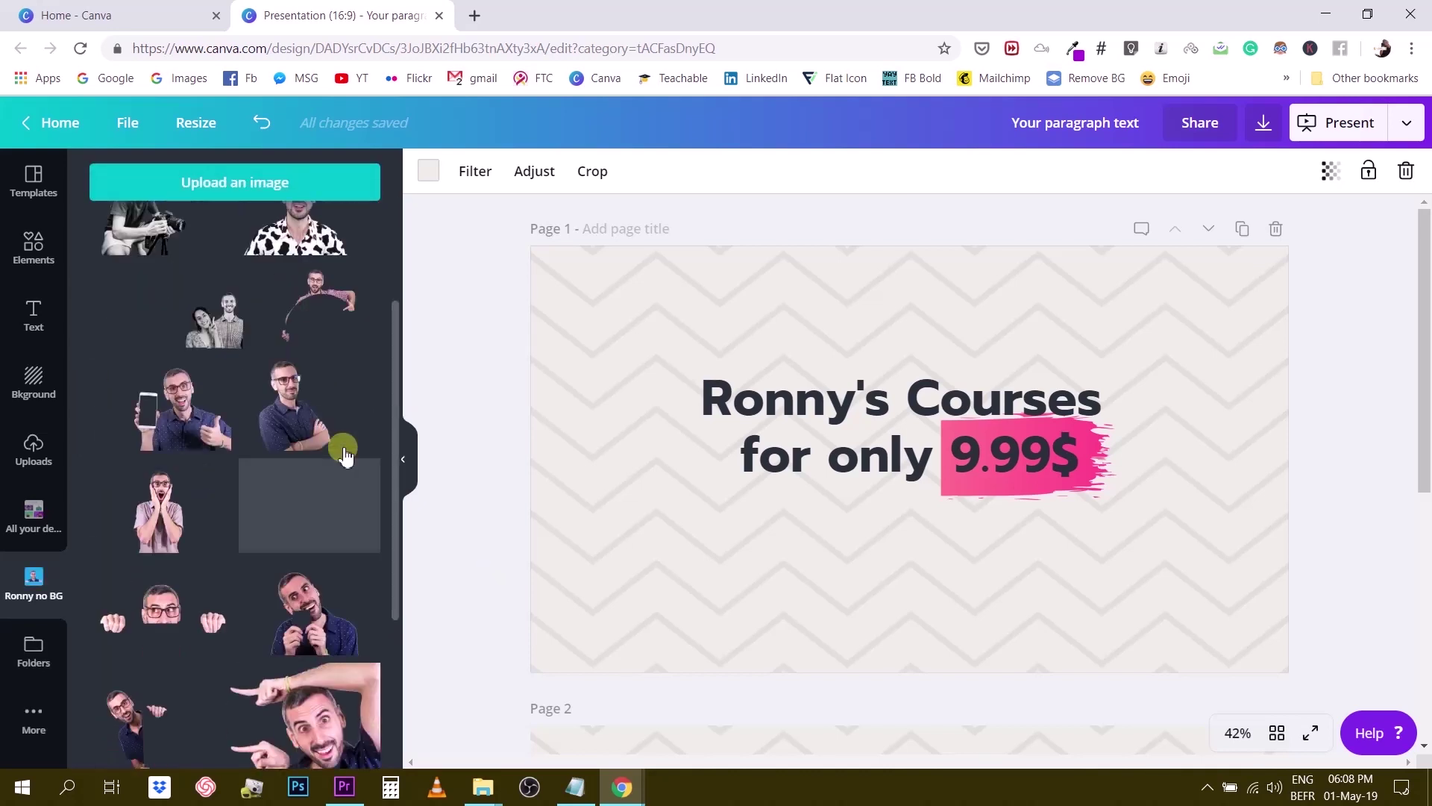
click(172, 366)
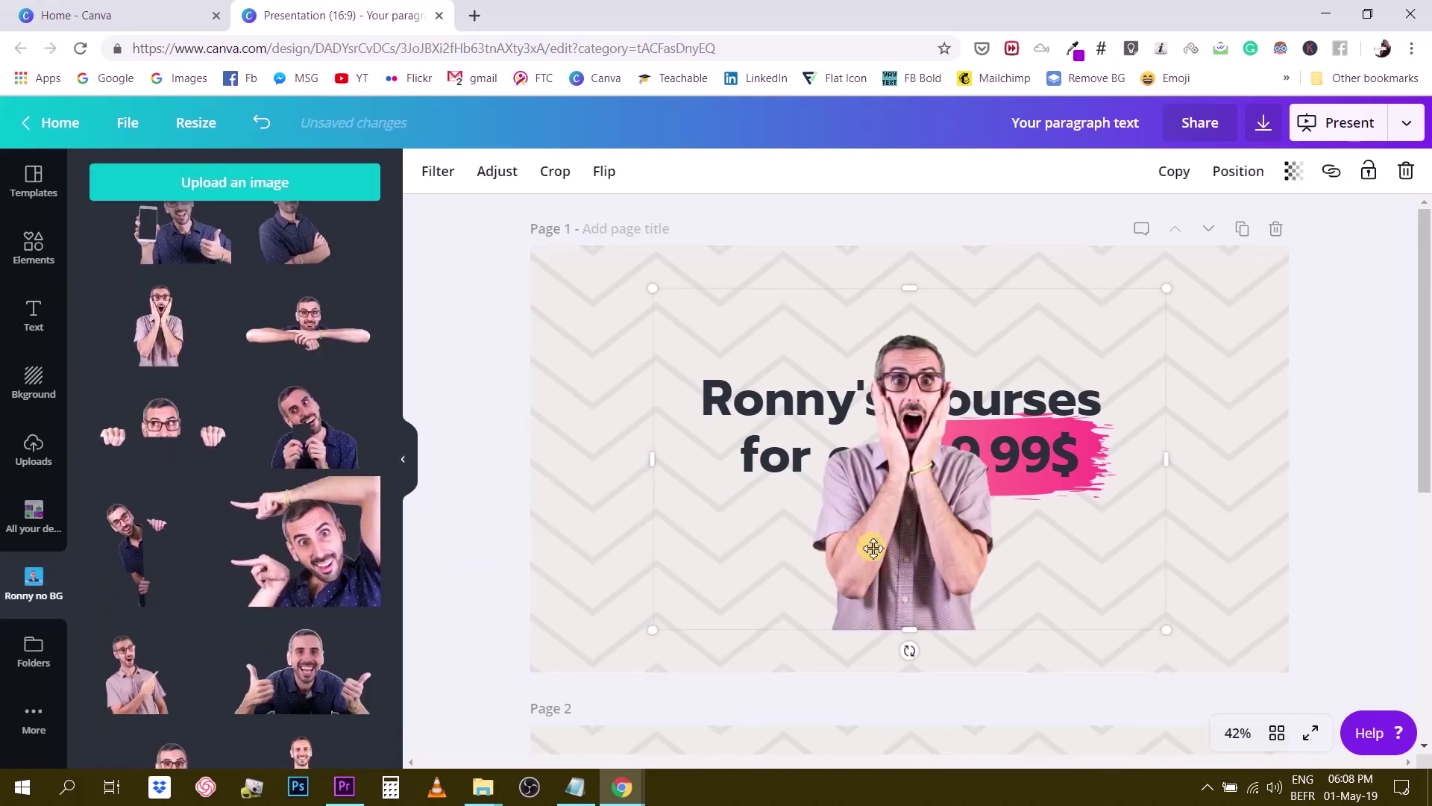
Place the photo at the lower left of page 1 and move the title with its brush stroke right, clear of it
drag(858, 584, 685, 604)
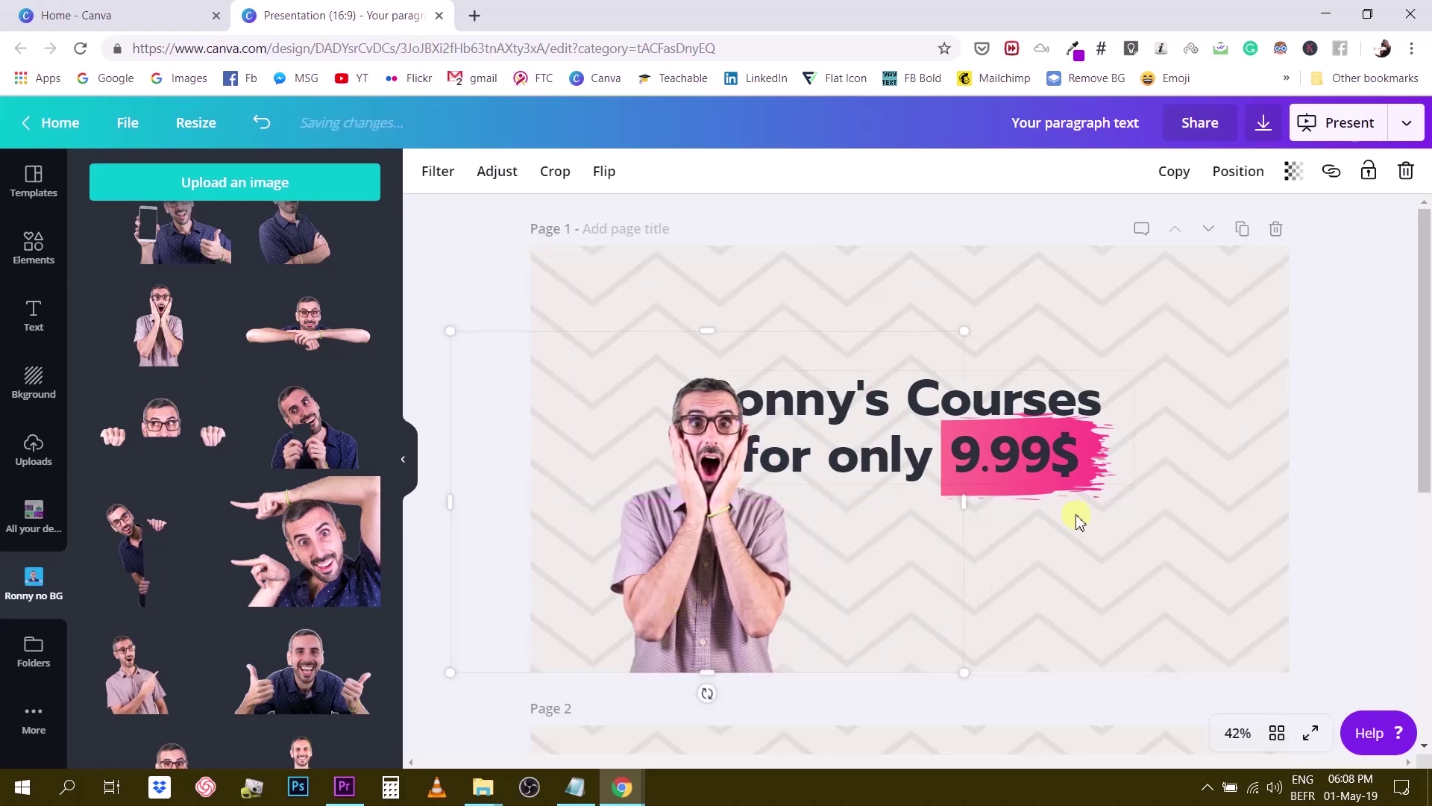
mouse_move(1218, 473)
mouse_down()
mouse_move(949, 390)
mouse_move(1103, 405)
mouse_up()
click(1018, 641)
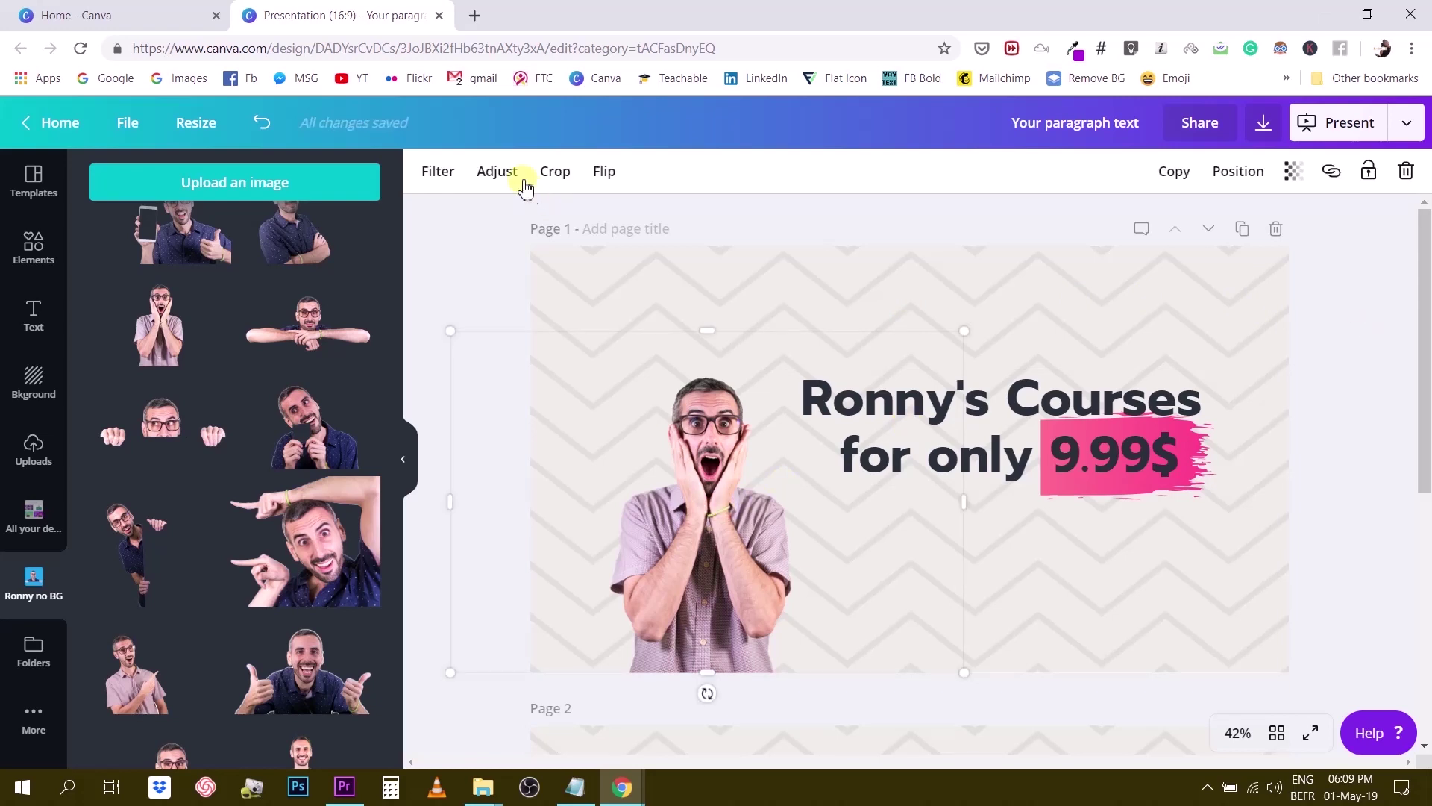
Make the man's photo black and white with saturation -100, brightness 6 and contrast 26
click(495, 178)
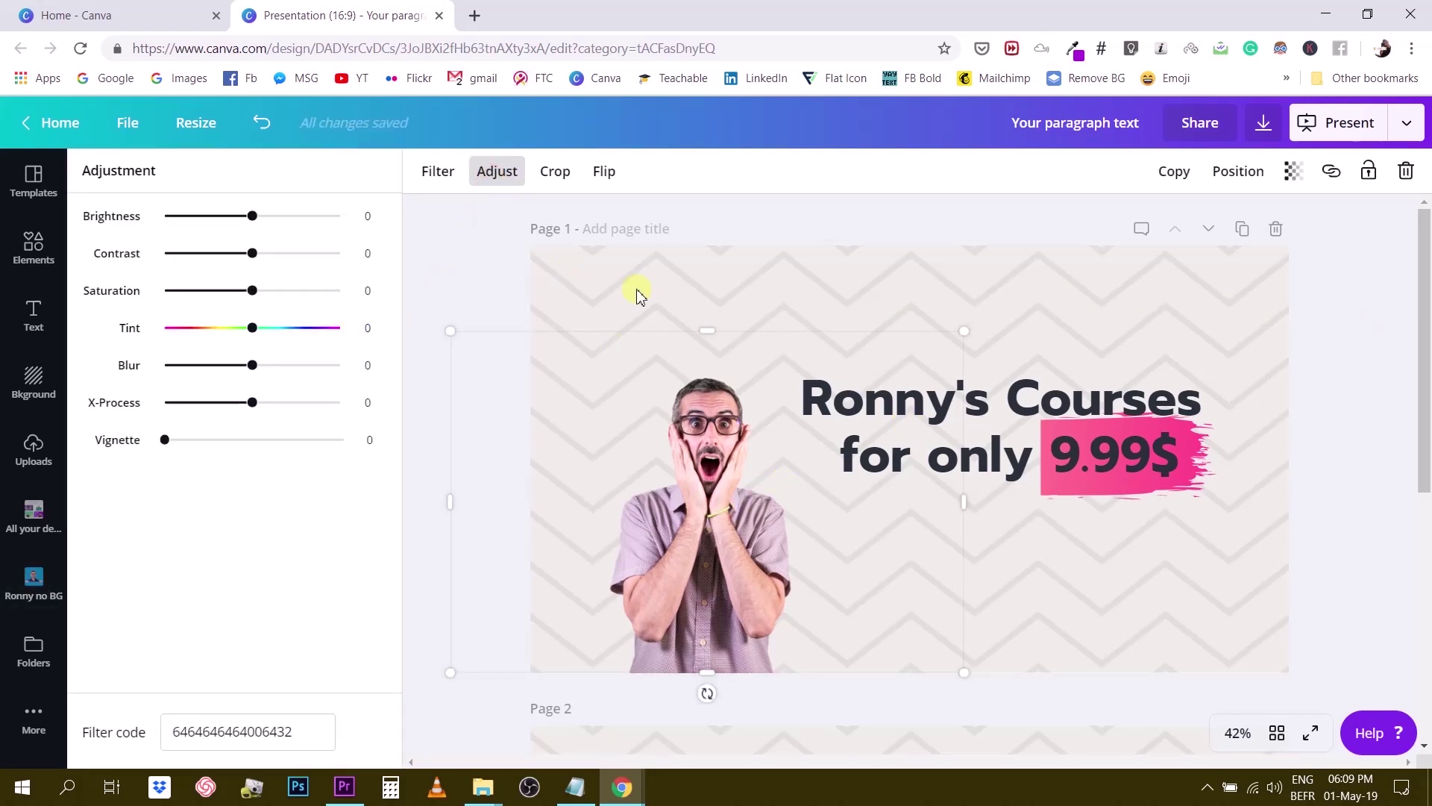
click(491, 176)
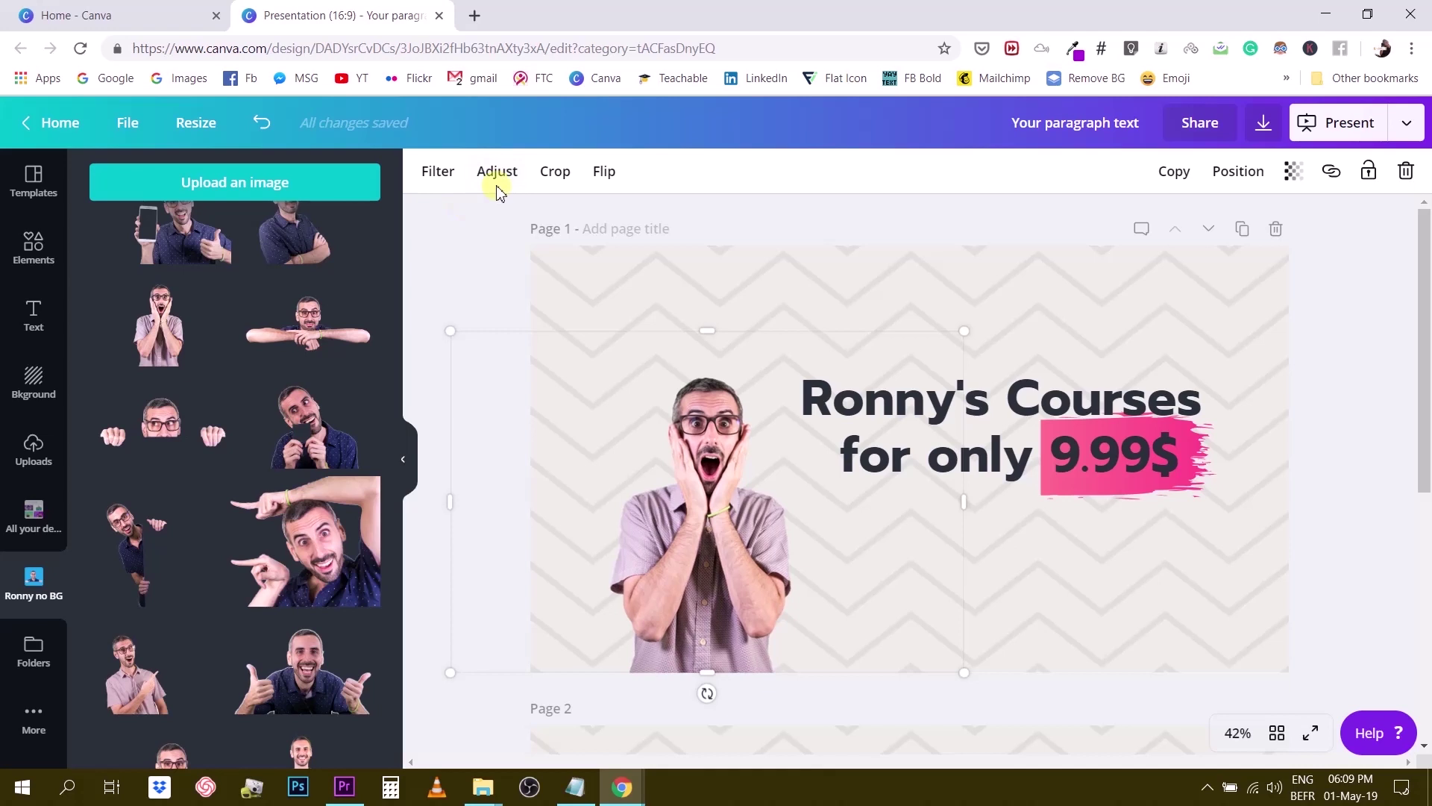
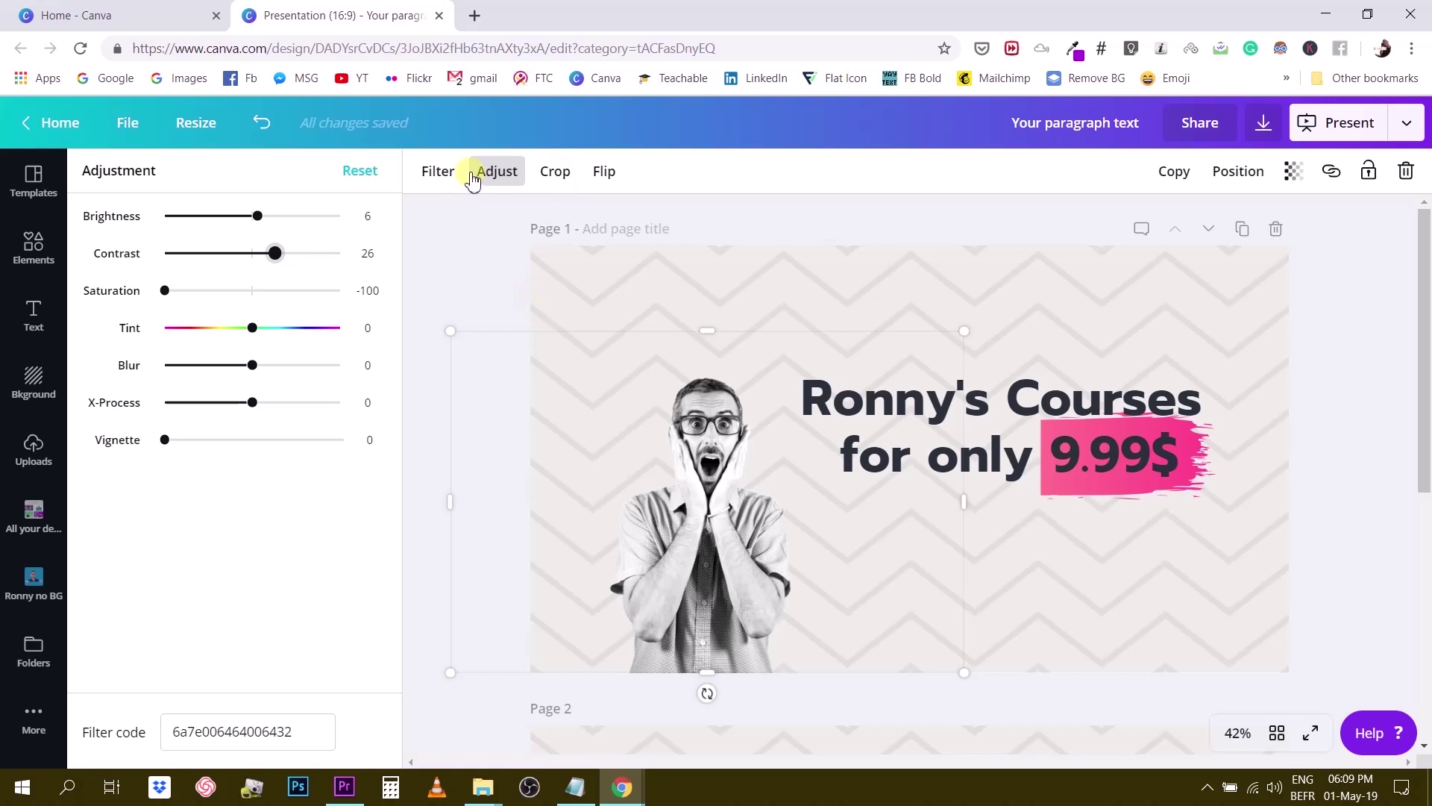
click(467, 217)
click(724, 496)
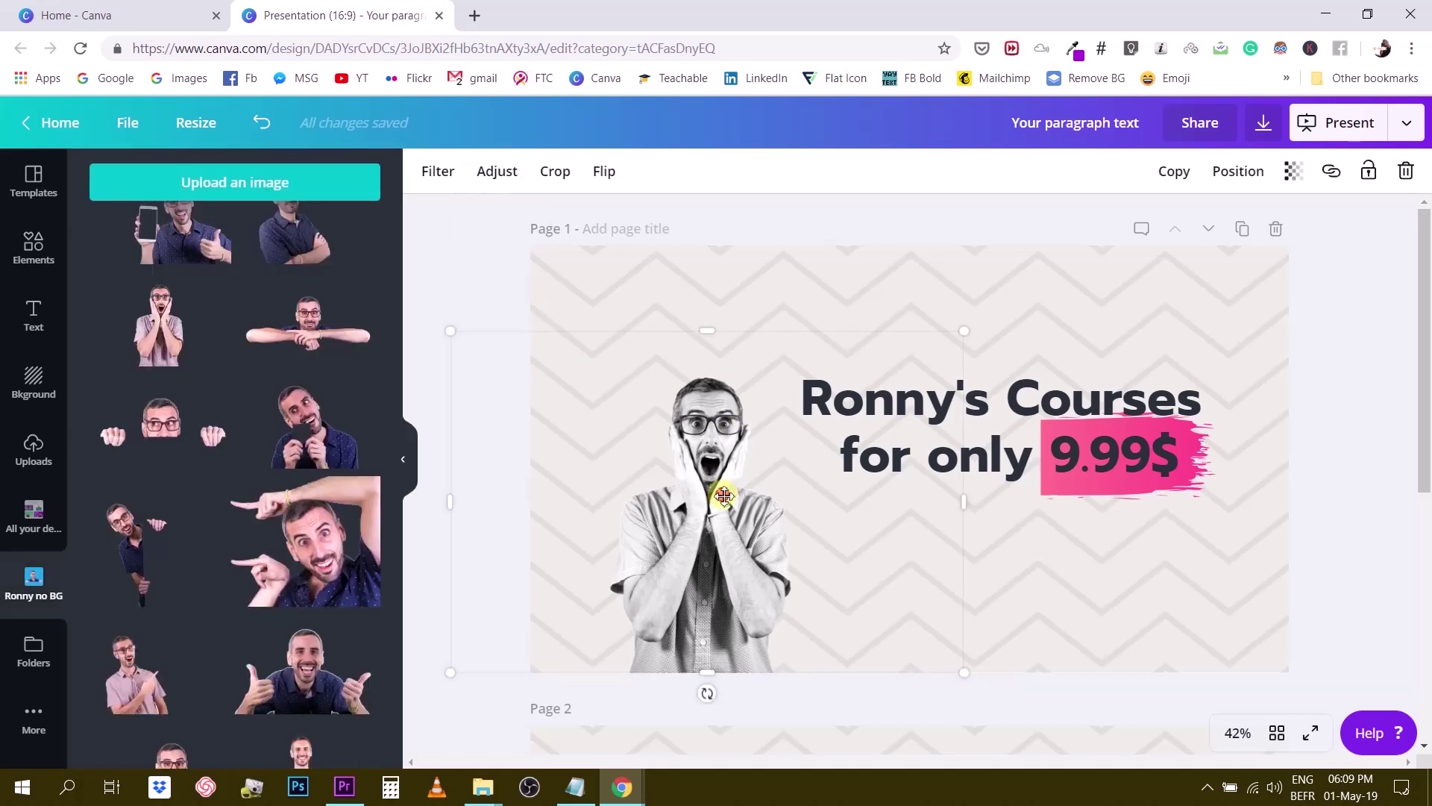
Duplicate the black-and-white photo, enlarge the copy slightly and lay it over the original
click(1165, 171)
mouse_move(973, 338)
mouse_down()
mouse_move(1018, 321)
mouse_move(993, 329)
mouse_up()
drag(734, 454, 722, 455)
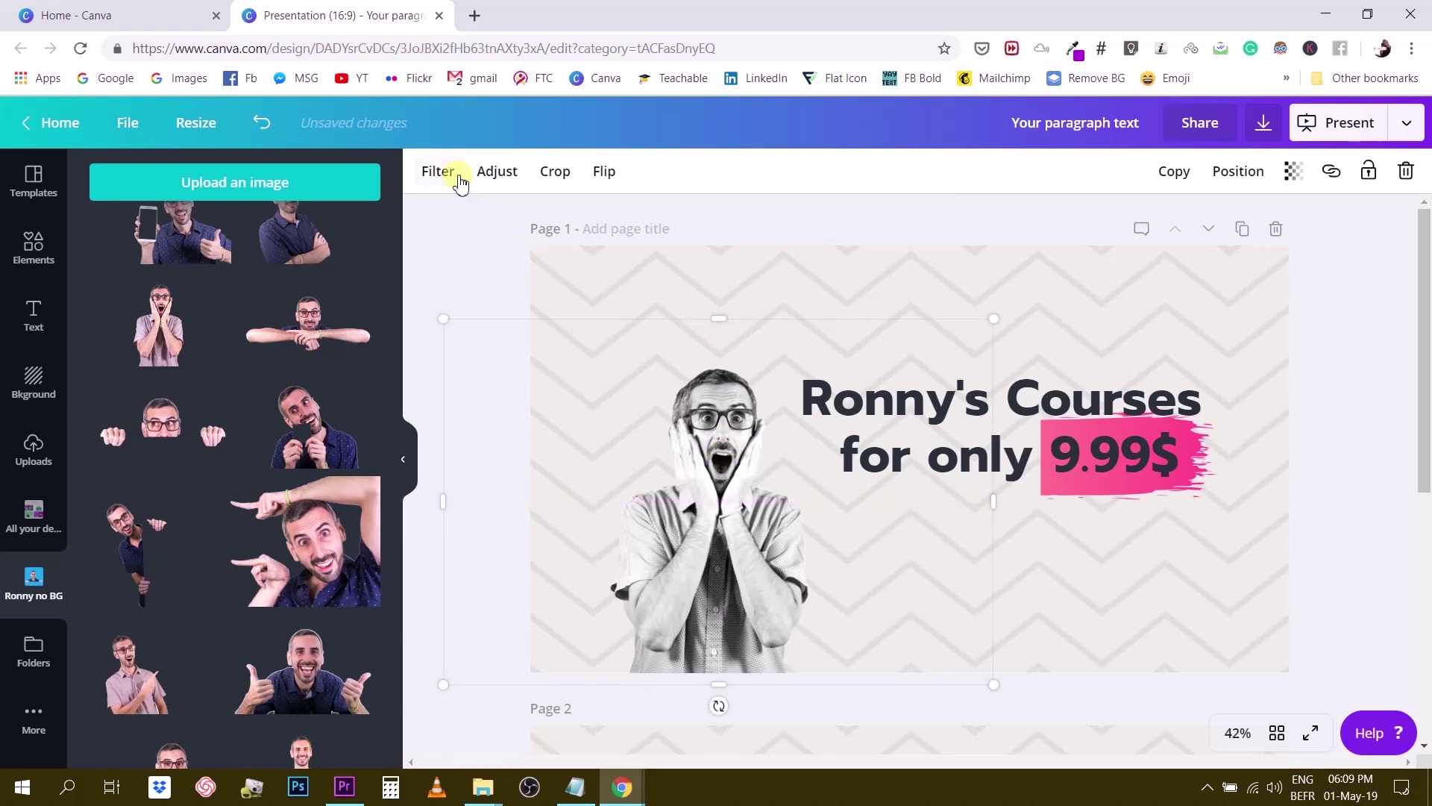
Adjust the copied photo to tint -99, blur 21, X-Process 1 and saturation 100
click(495, 173)
drag(226, 321, 351, 333)
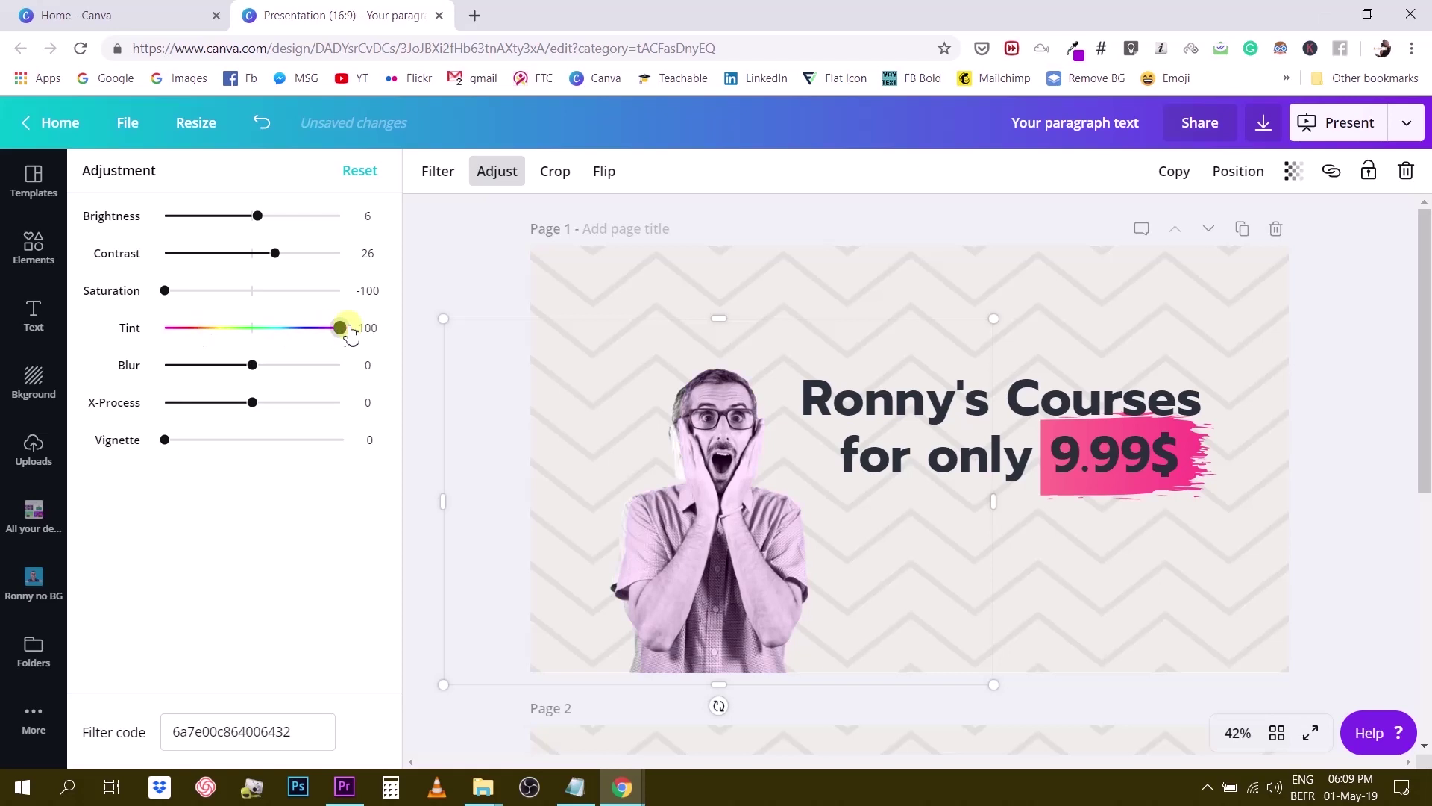
drag(257, 365, 281, 399)
drag(336, 328, 165, 328)
drag(286, 371, 257, 406)
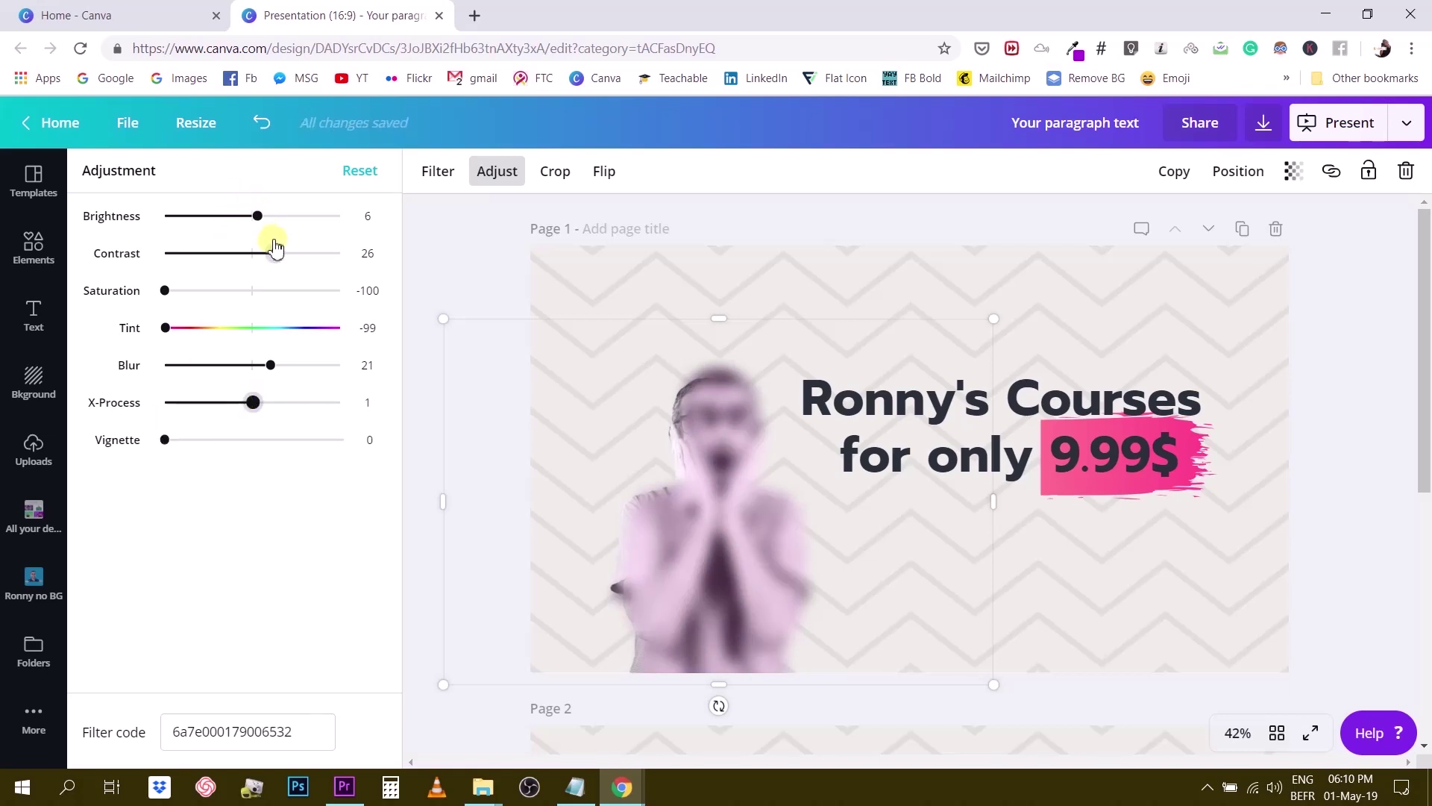
drag(167, 293, 348, 281)
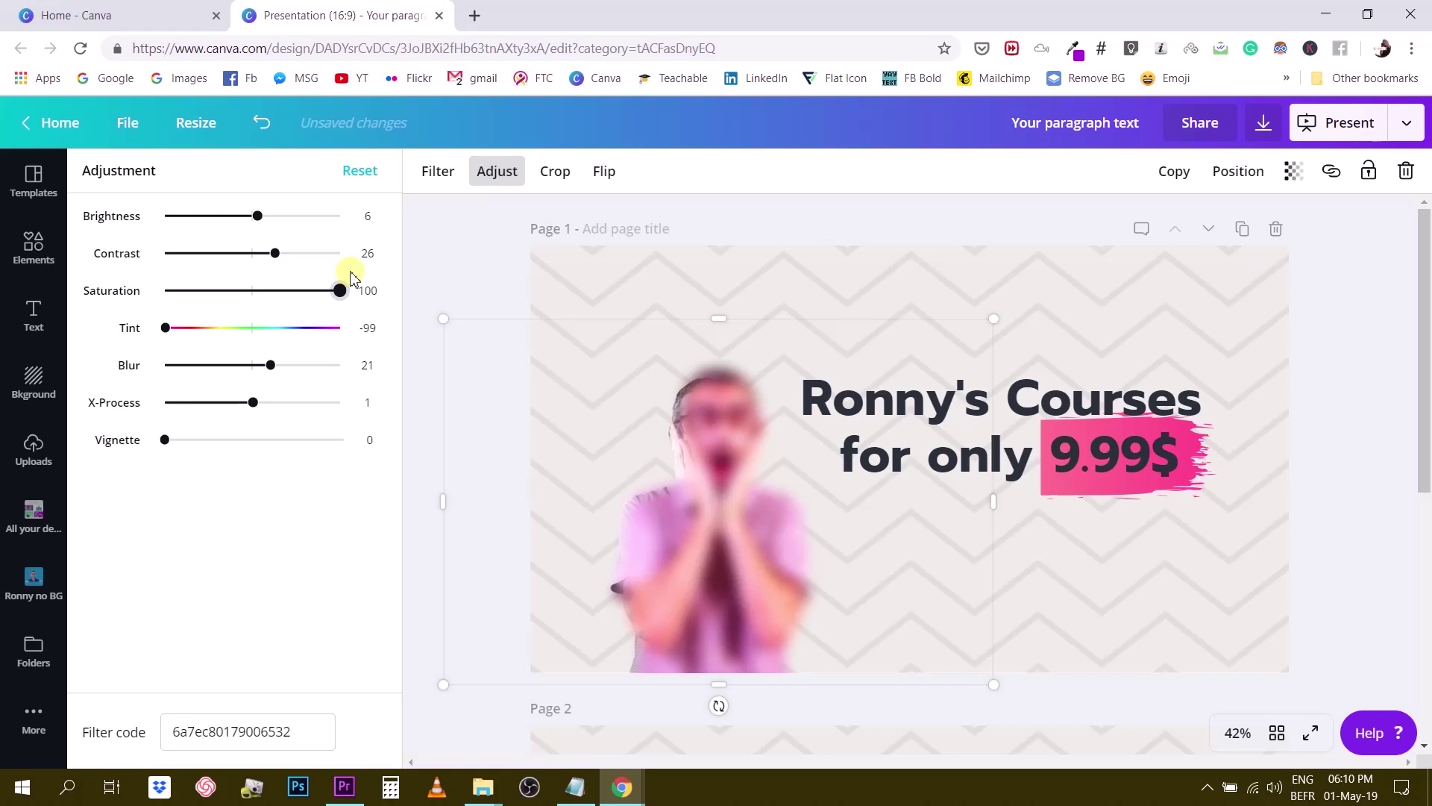
Send the blurred, coloured copy behind the black-and-white photo so it forms a glow around the man
click(1244, 171)
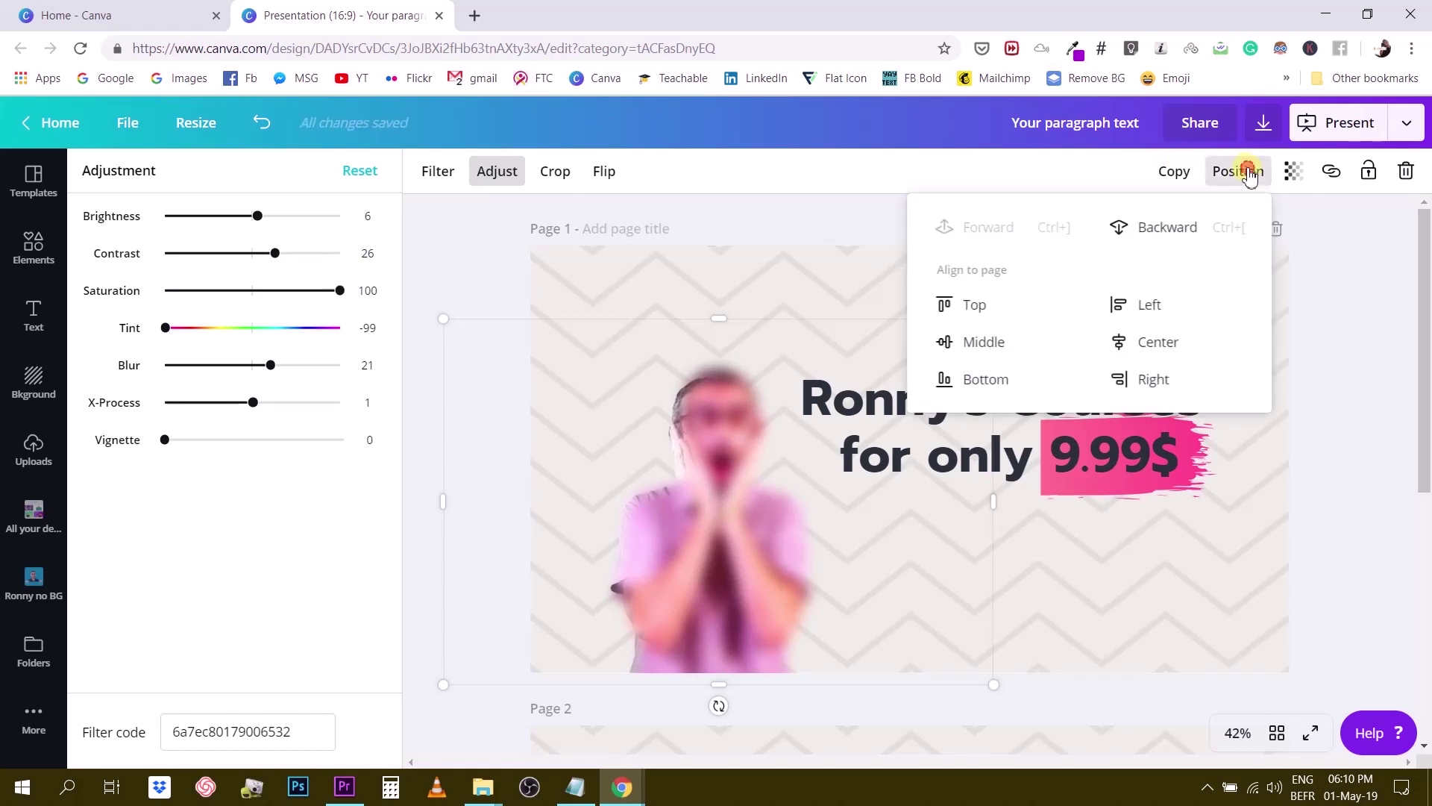
click(1170, 226)
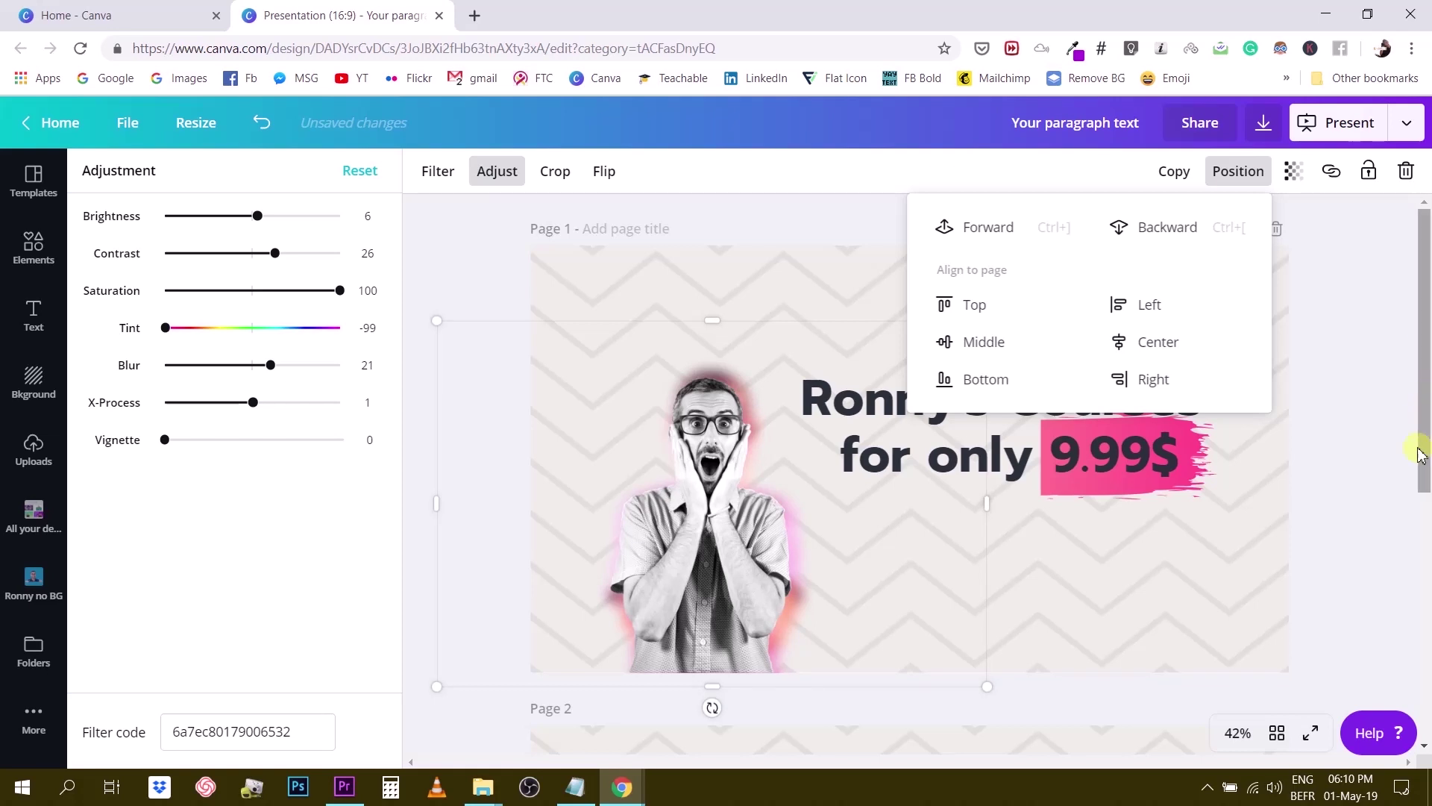
click(1356, 491)
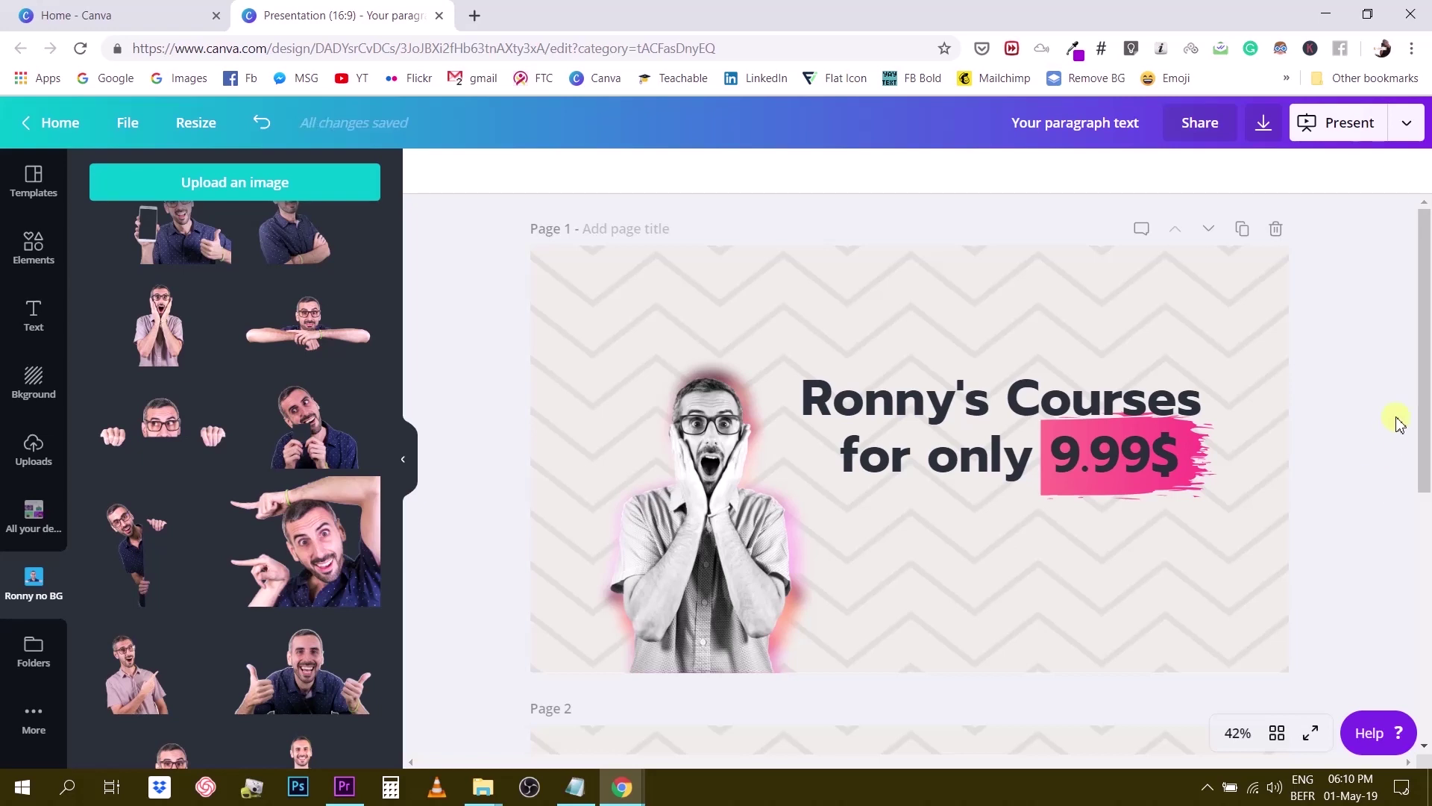
scroll(1398, 418, down, 4)
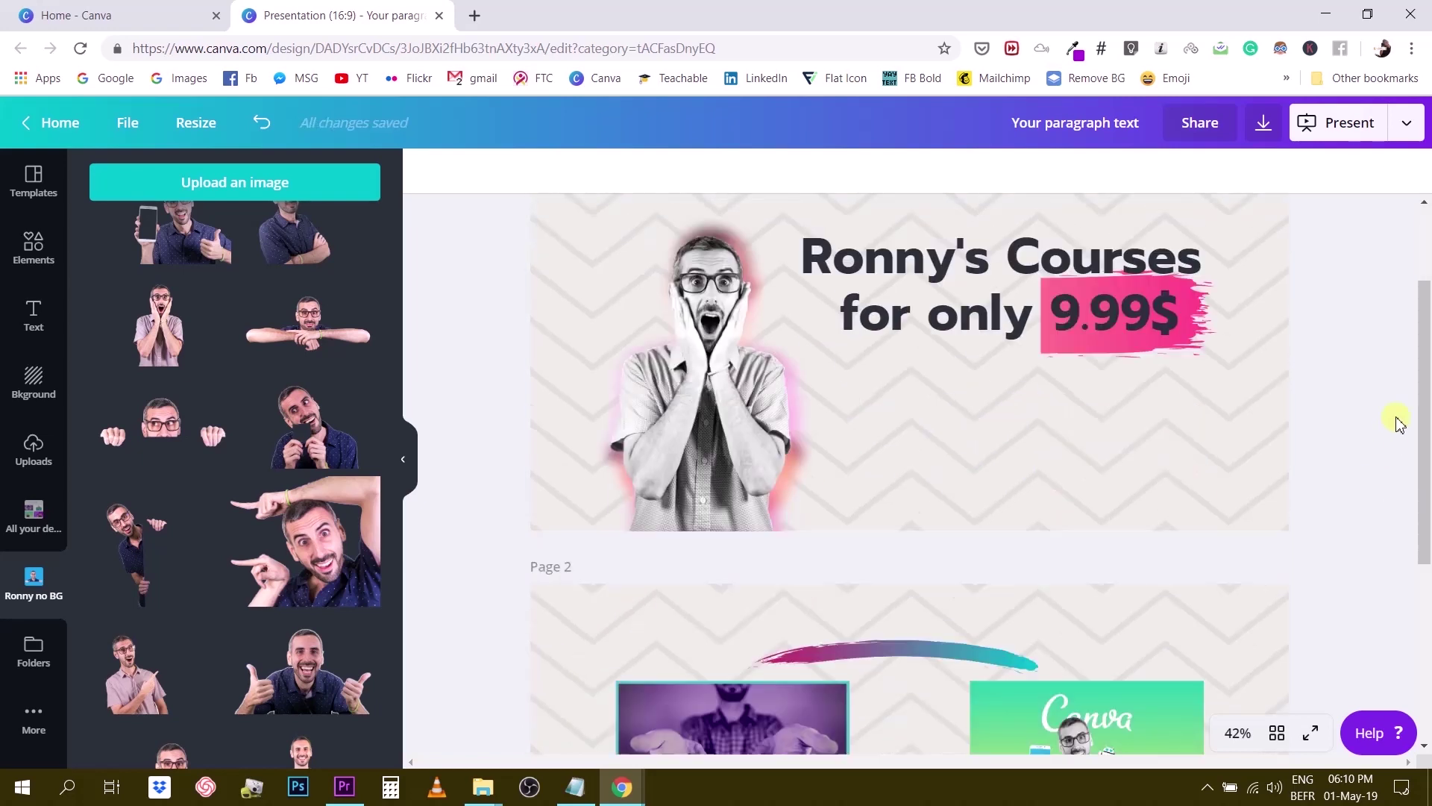
scroll(1398, 419, up, 3)
scroll(541, 453, up, 3)
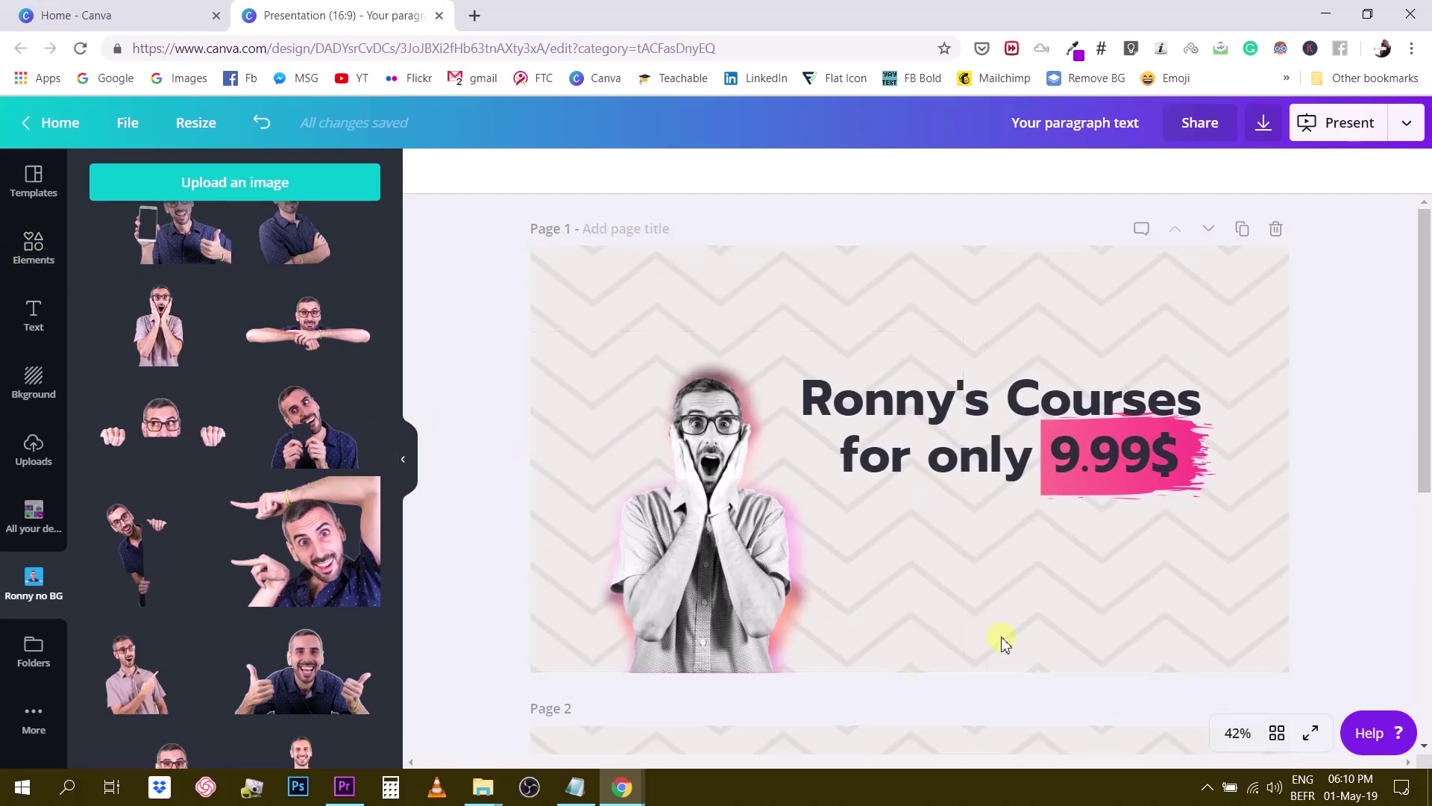
scroll(968, 636, down, 5)
scroll(968, 636, up, 5)
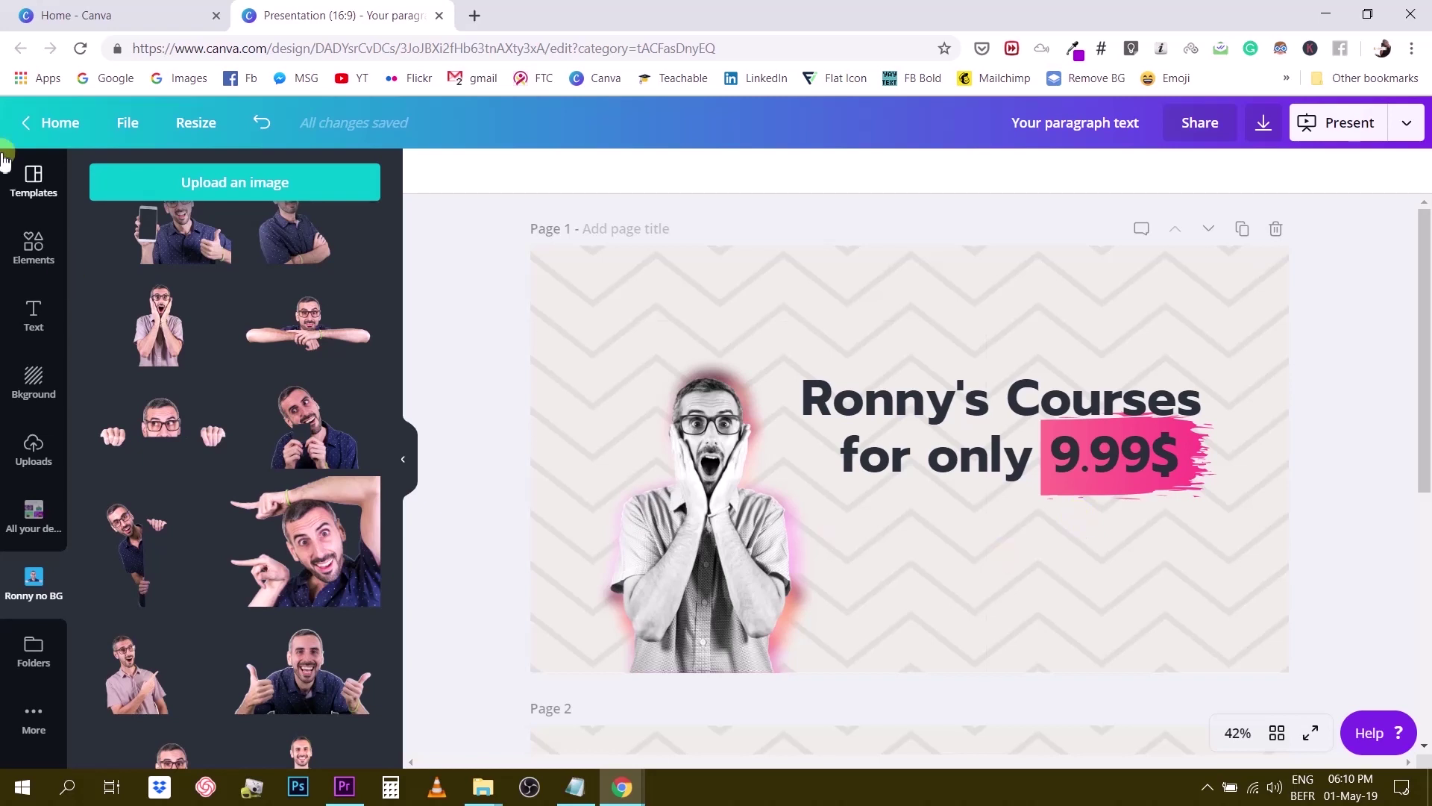
Search the elements for "arrow" and insert the outlined double-chevron arrow onto page 1
click(34, 248)
double_click(189, 184)
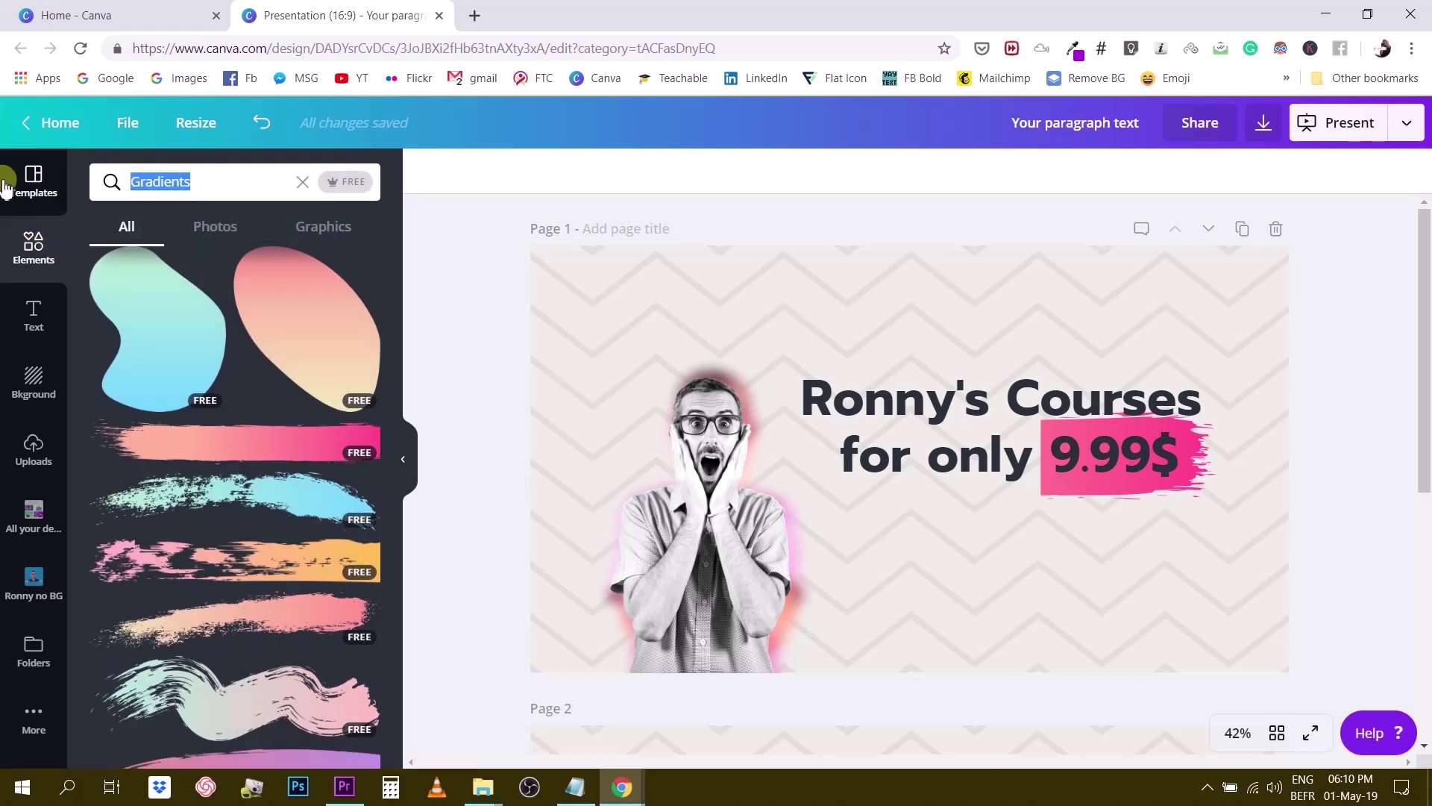
text(arrow)
key(Return)
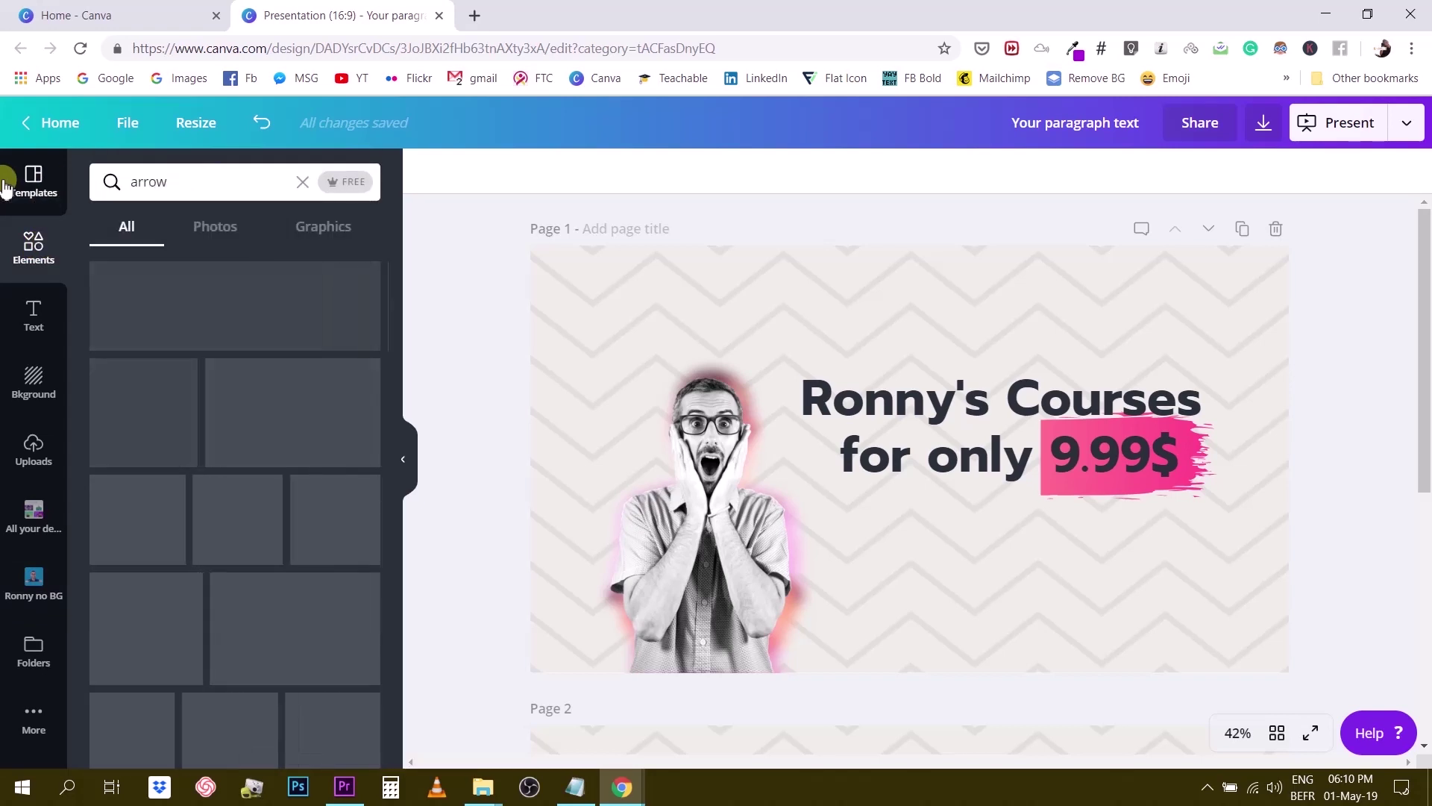
scroll(209, 440, down, 3)
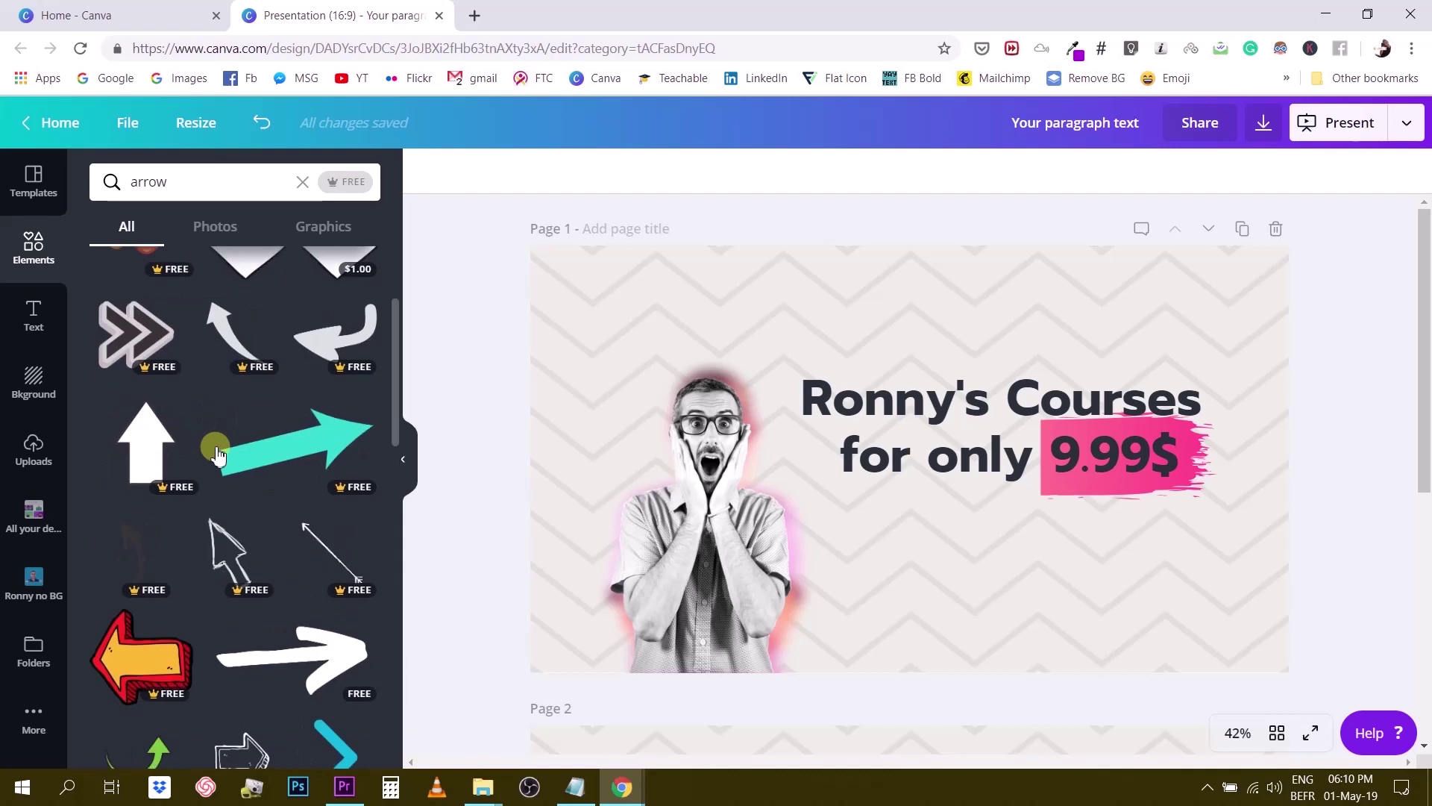
click(153, 349)
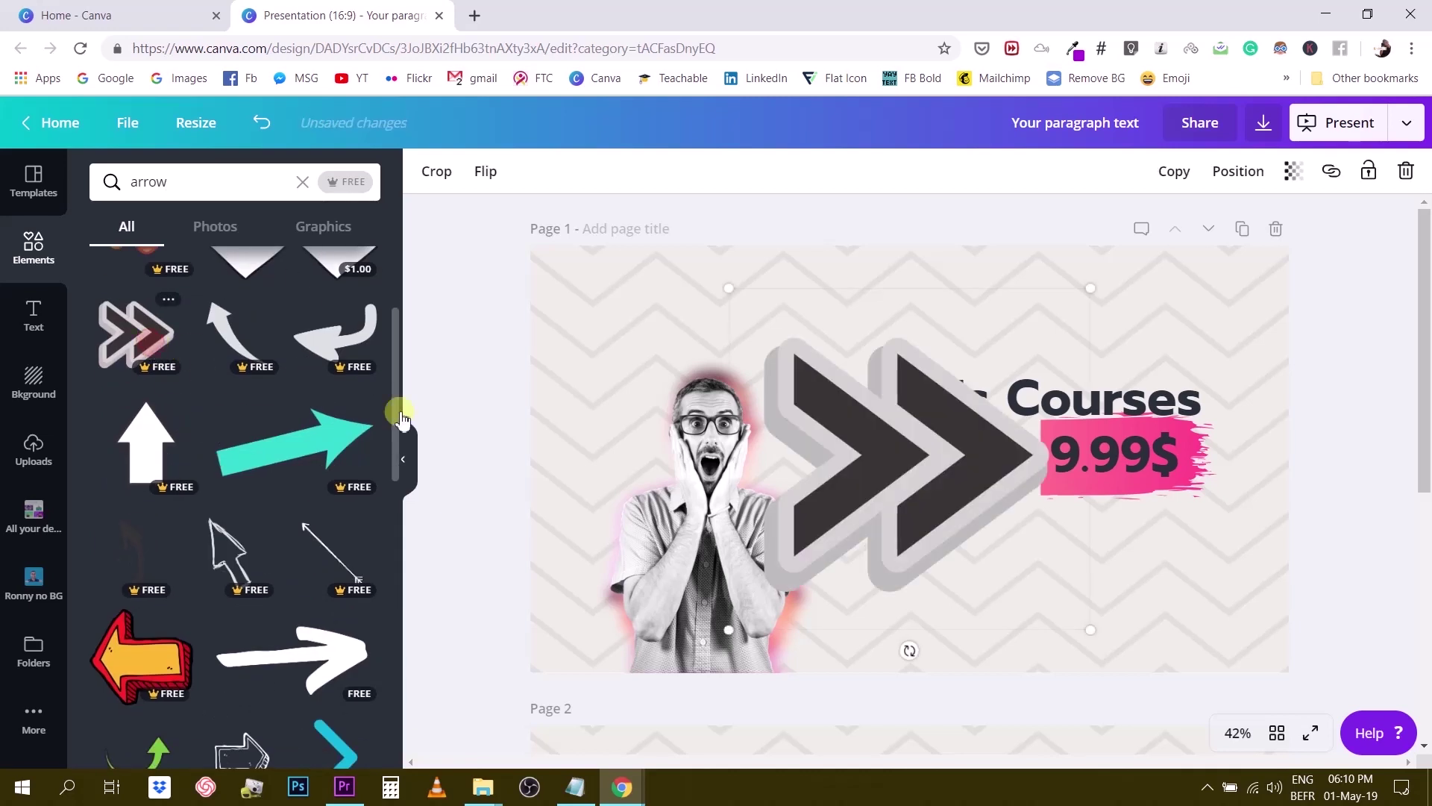
Rotate the double chevron to point downward, shrink it and place it near the bottom centre of page 1
drag(906, 652, 634, 448)
drag(745, 279, 919, 625)
click(981, 597)
click(1065, 597)
Recolour the chevron's light outer outline with the bright pink of the brush stroke
click(911, 629)
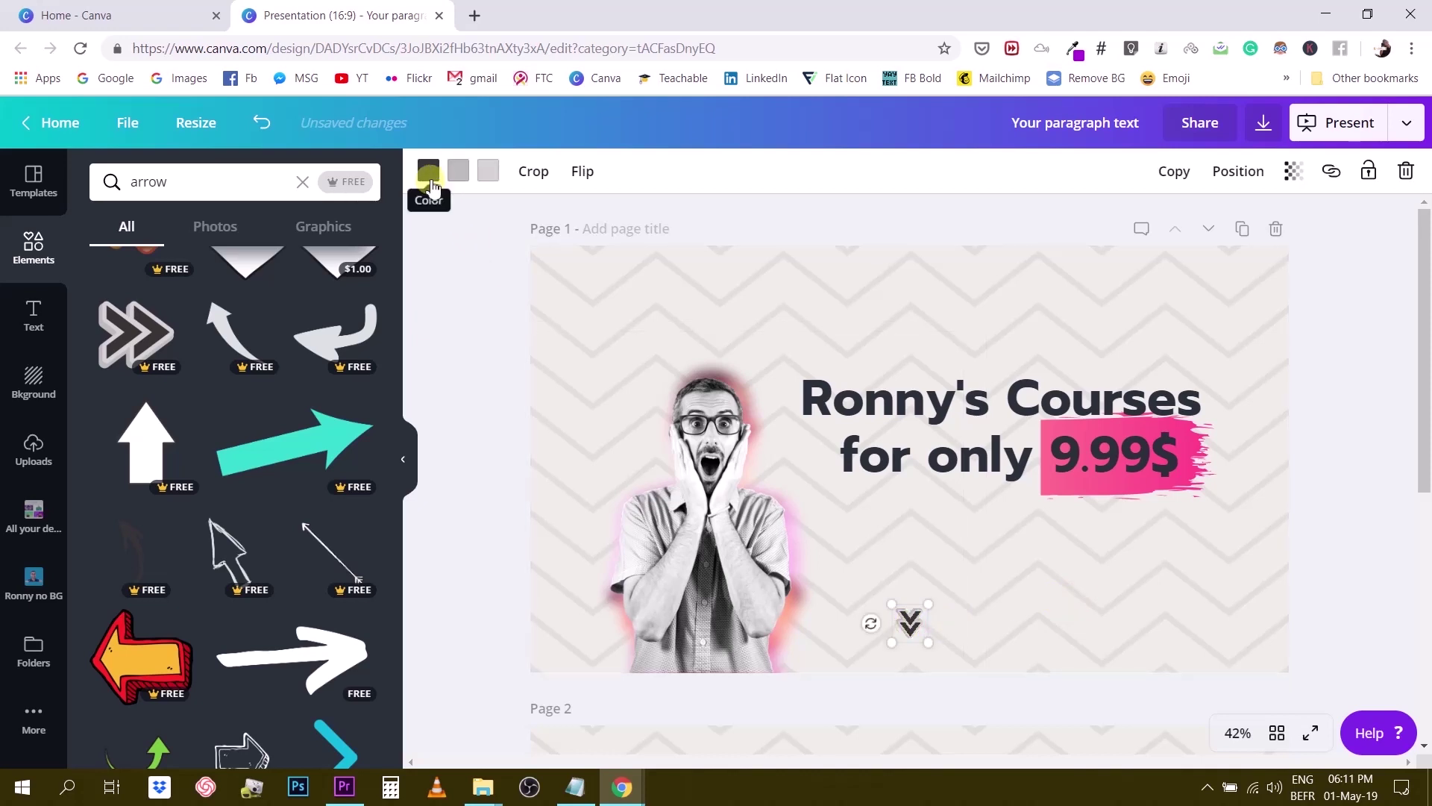
click(488, 170)
click(250, 290)
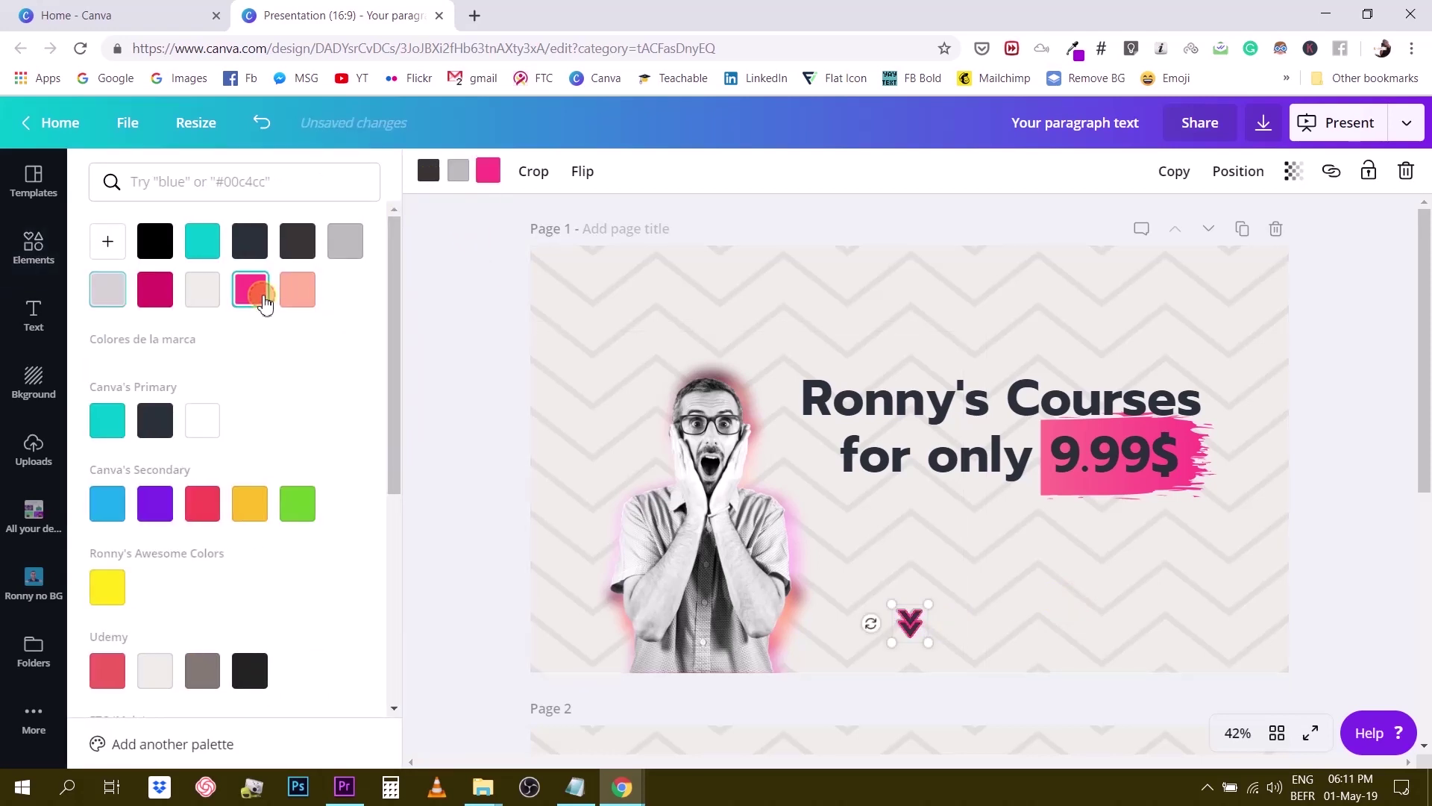
Change the base colour of page 1's zigzag background to white
click(1141, 617)
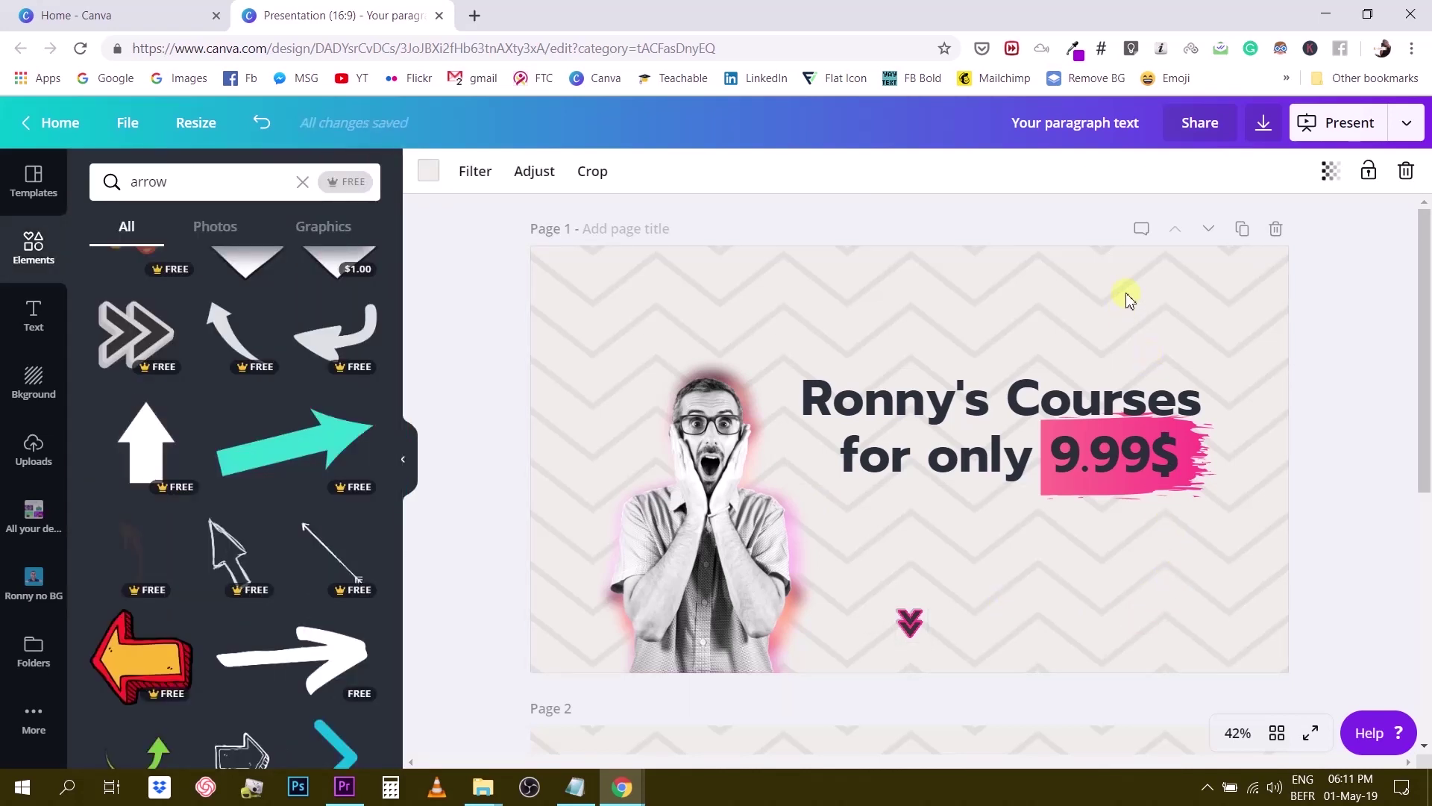
click(429, 171)
click(213, 427)
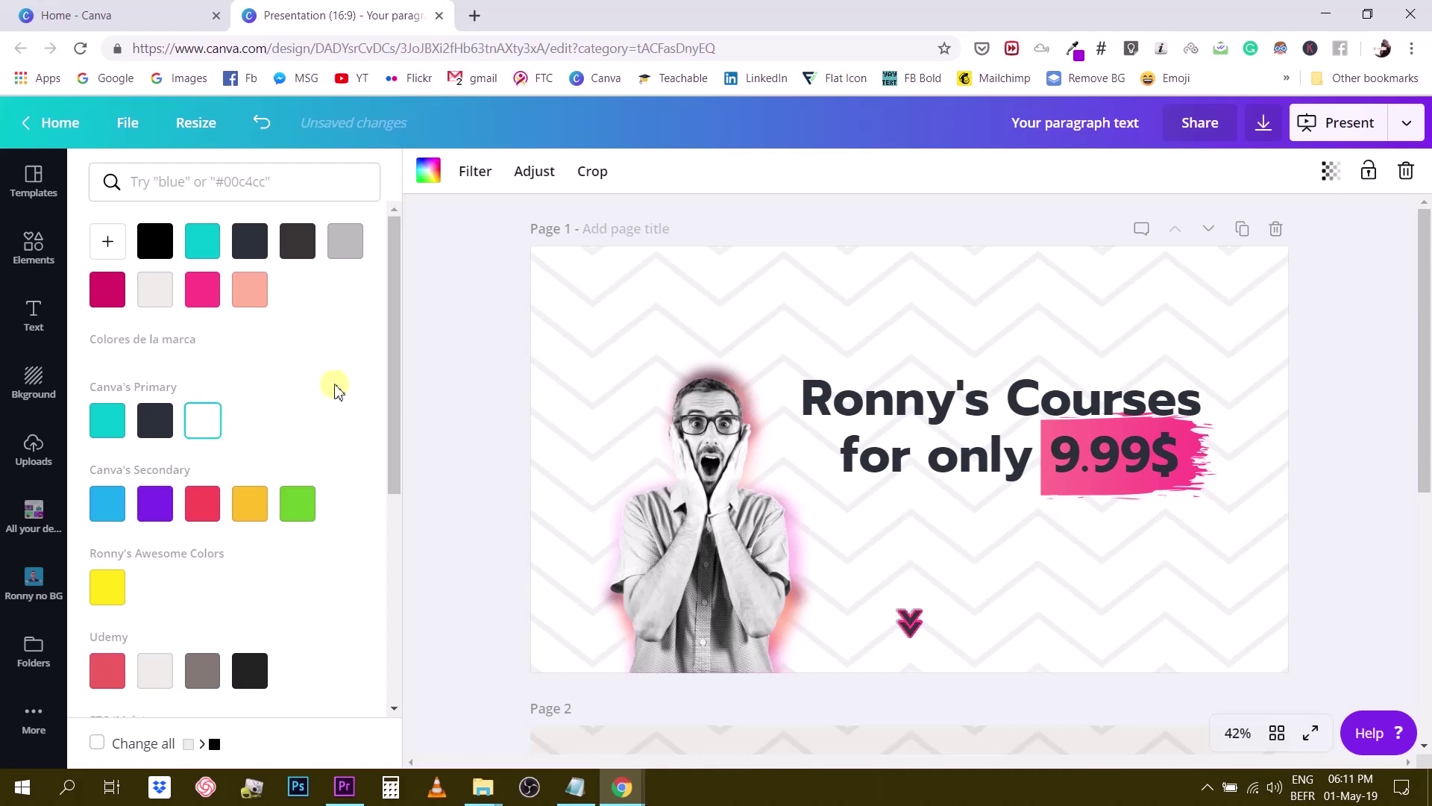
click(477, 396)
Delete the curved gradient brush stroke above the images on page 2 and duplicate the cleaned page twice
scroll(838, 433, down, 4)
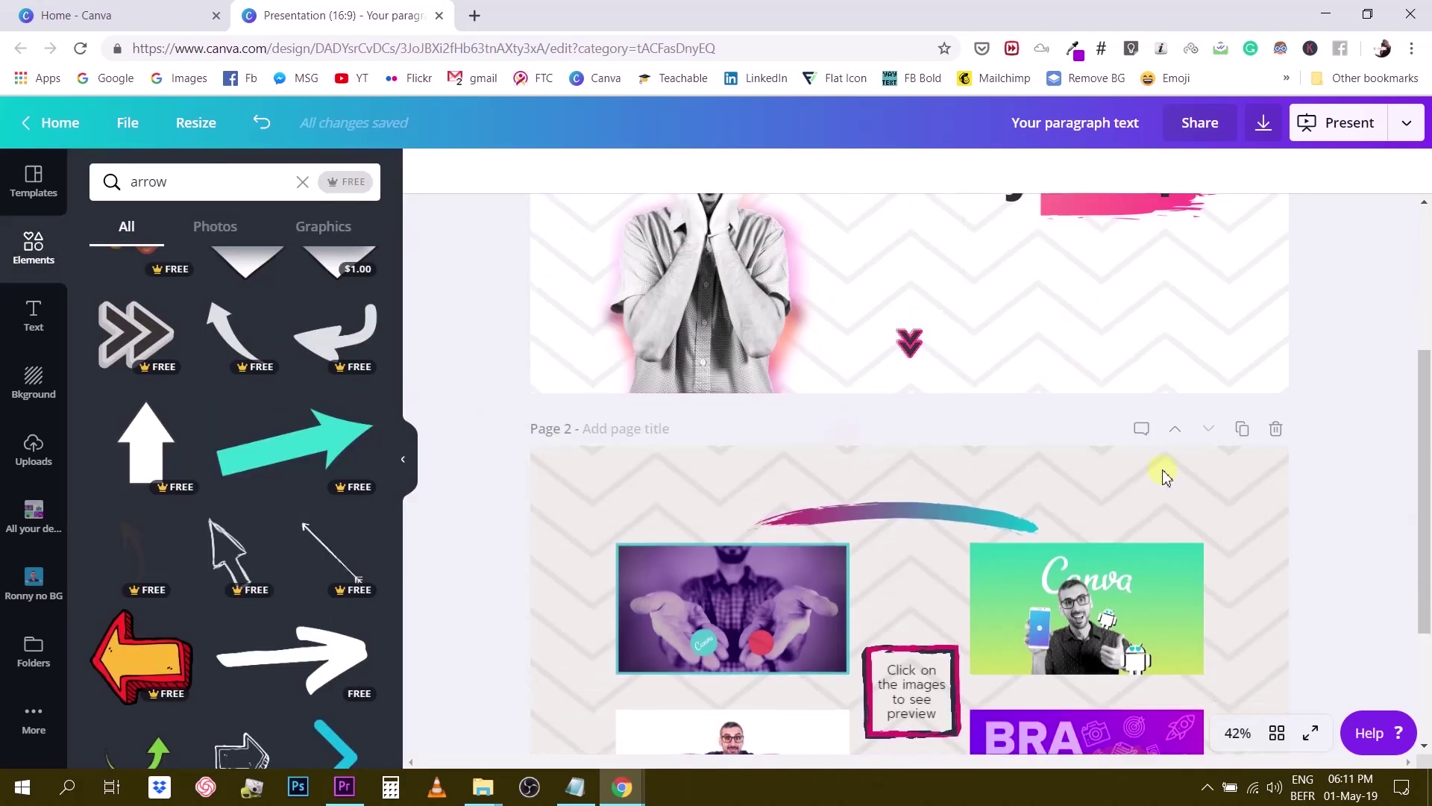
scroll(1216, 474, up, 1)
scroll(1212, 474, up, 2)
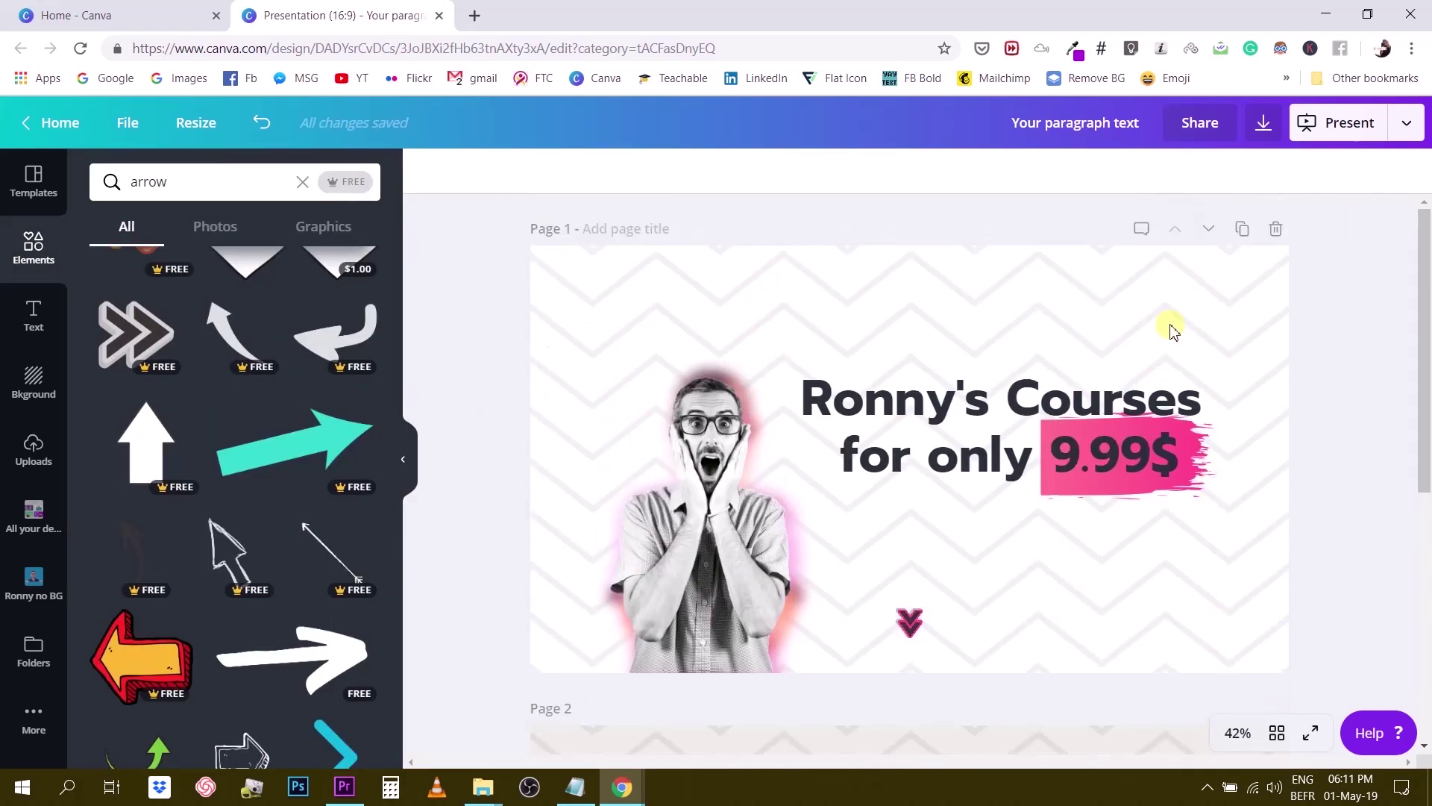
scroll(1171, 324, down, 2)
scroll(1172, 328, down, 4)
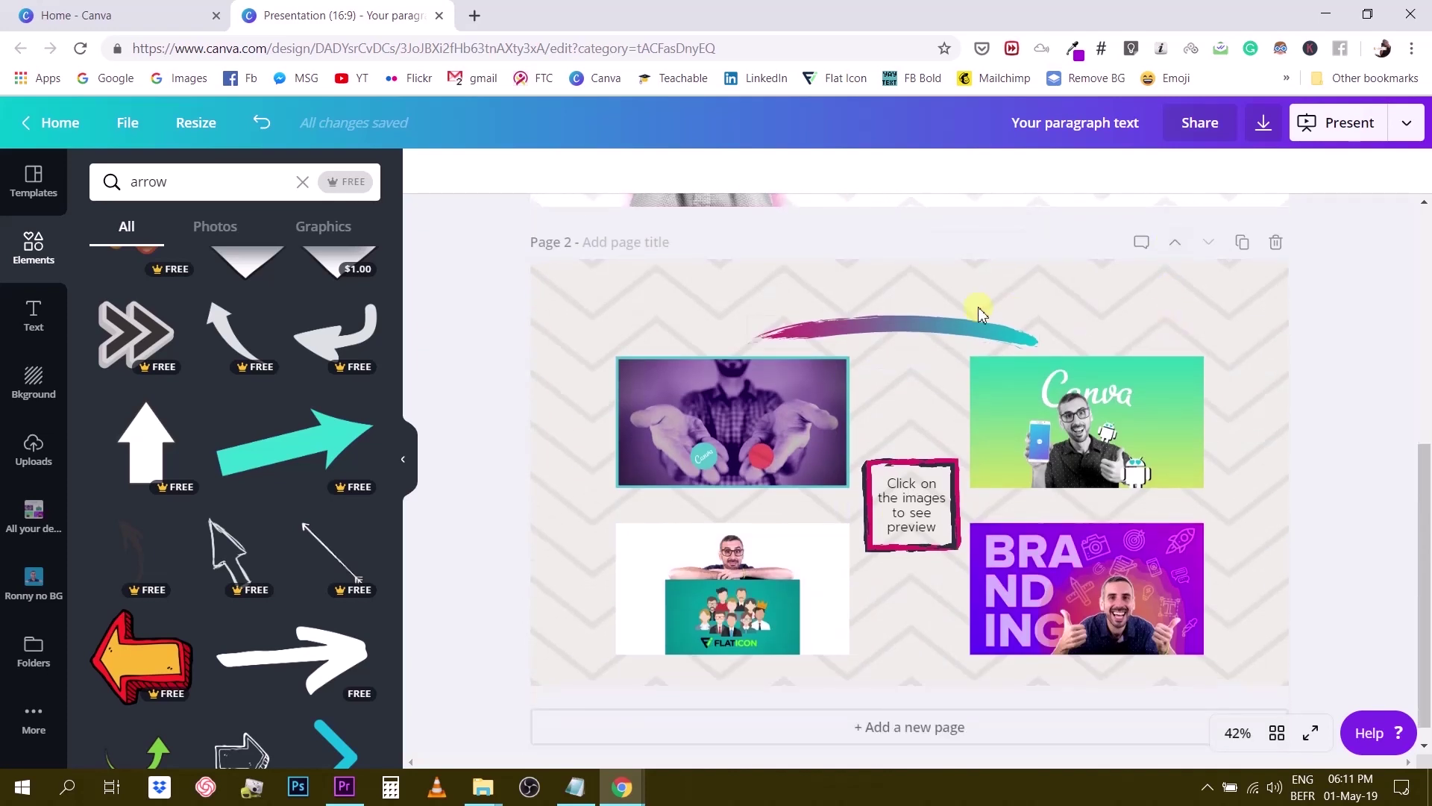
click(940, 331)
key(Delete)
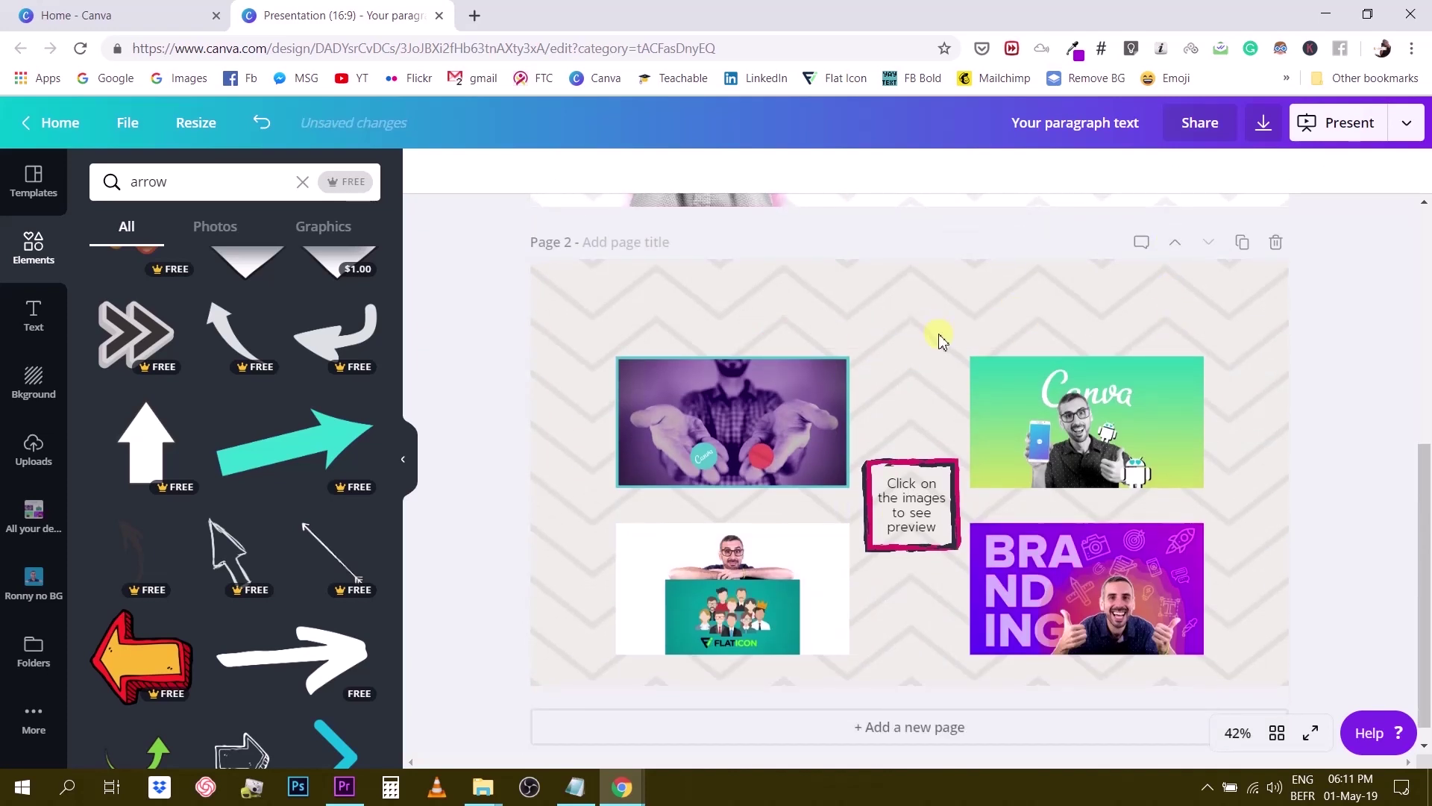
click(1242, 241)
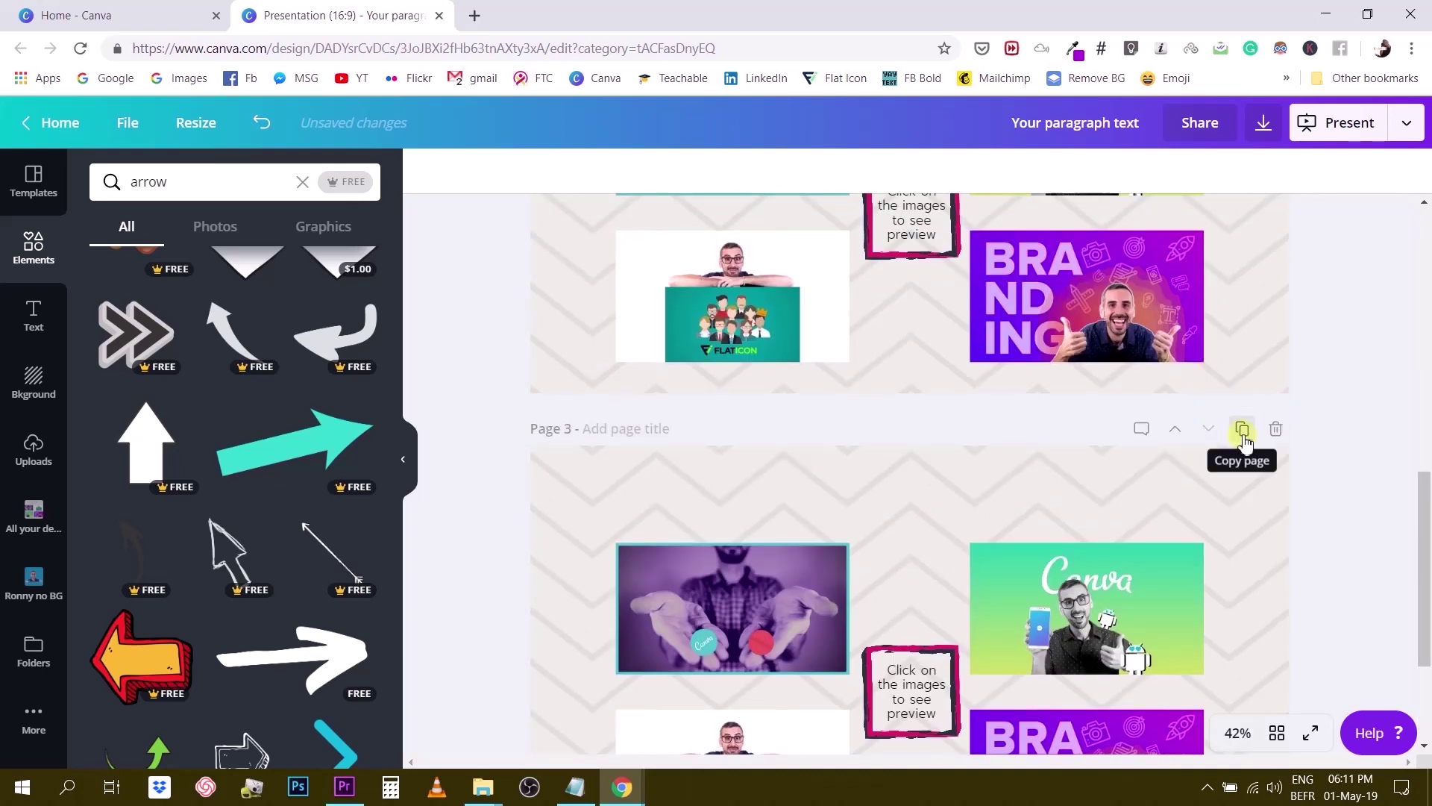
click(1242, 429)
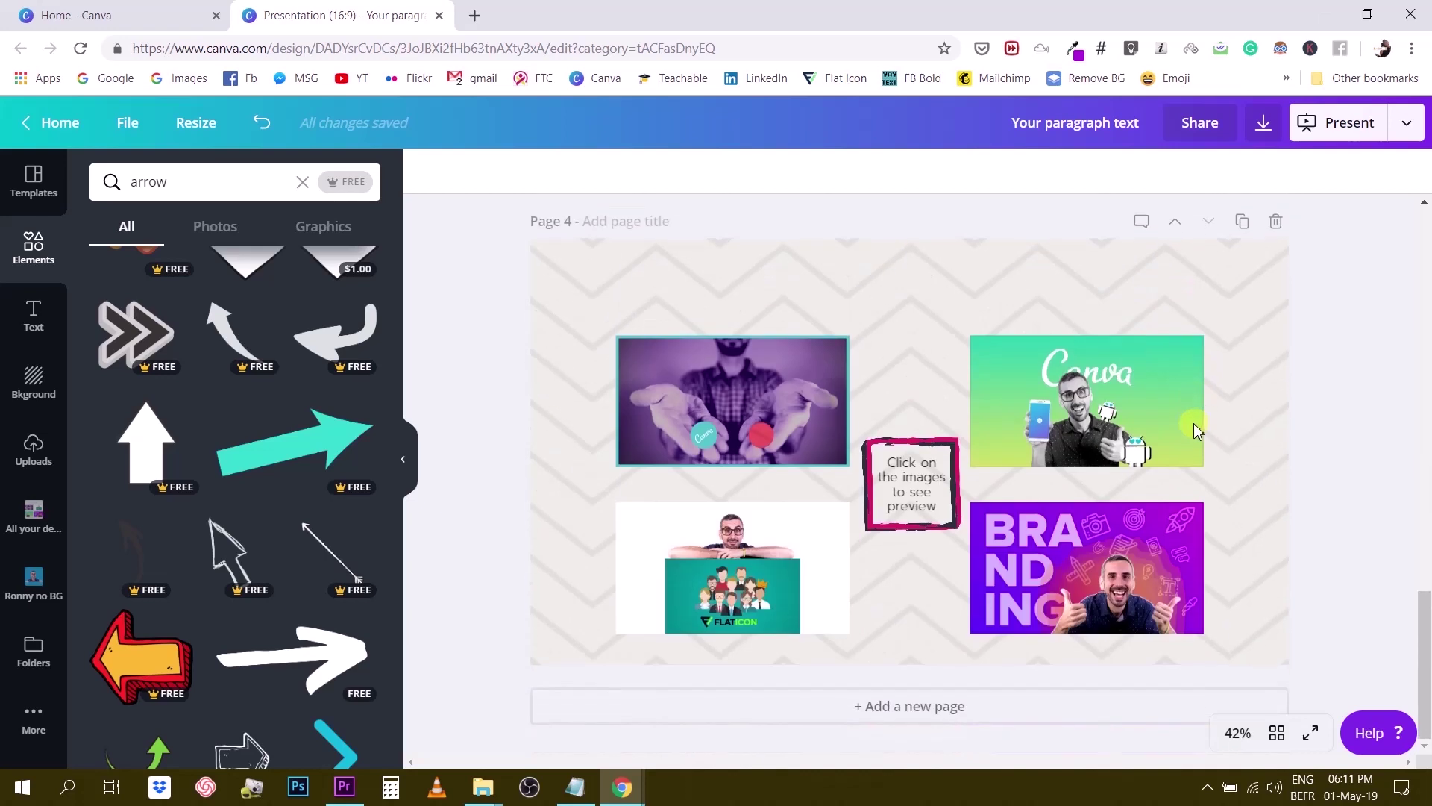
Change the base colour of page 2's zigzag background to white
scroll(1209, 421, up, 5)
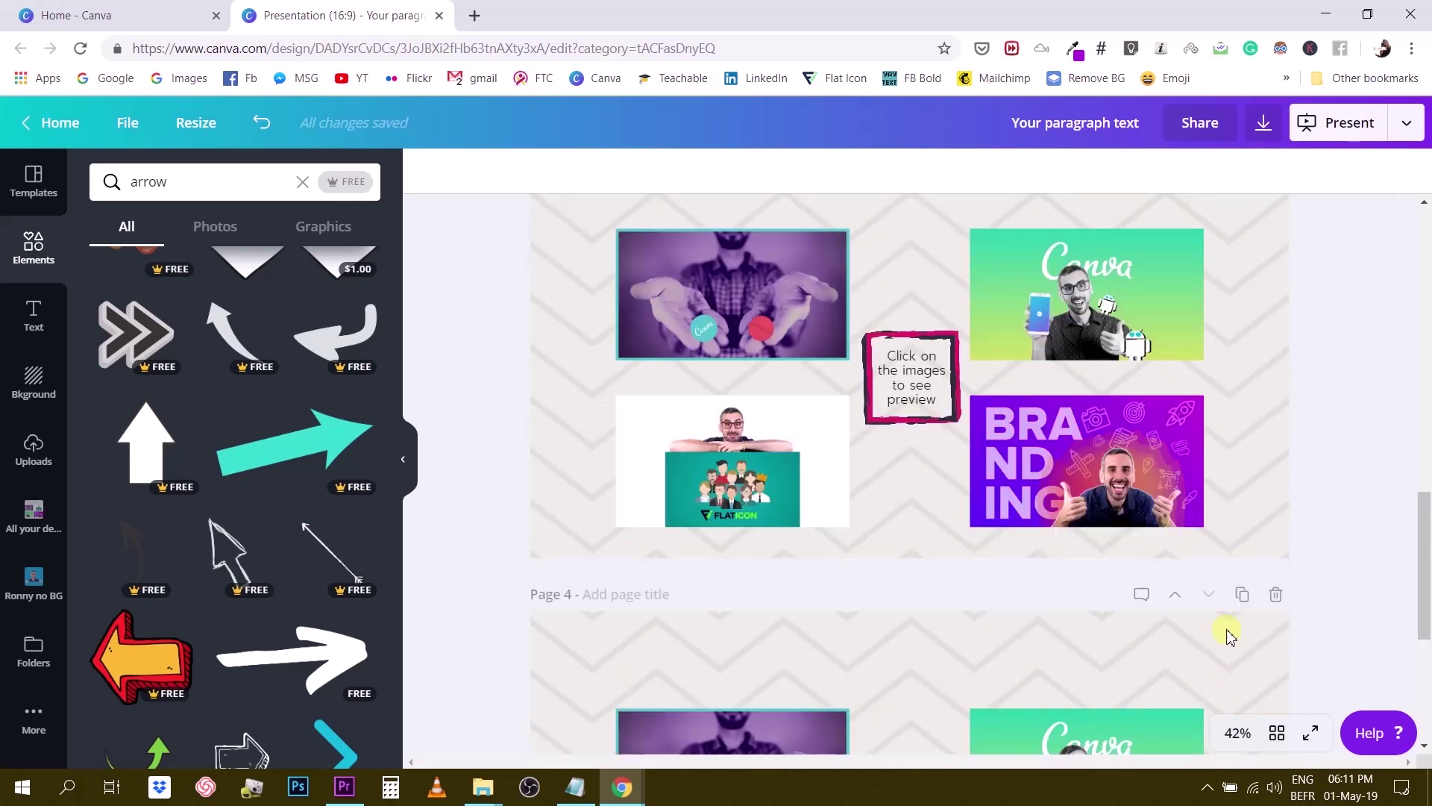
scroll(1228, 633, up, 1)
scroll(1221, 629, up, 5)
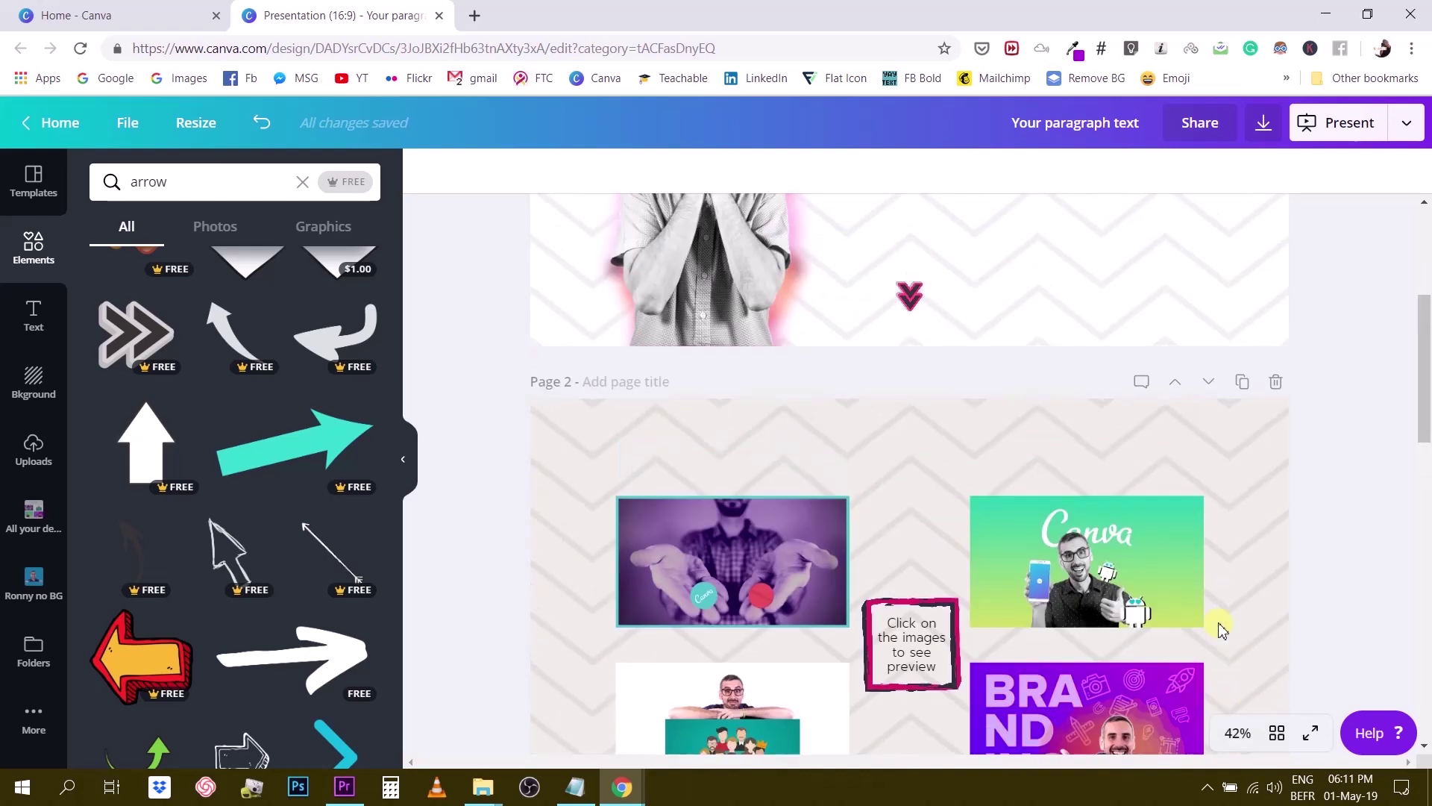
scroll(1221, 628, down, 5)
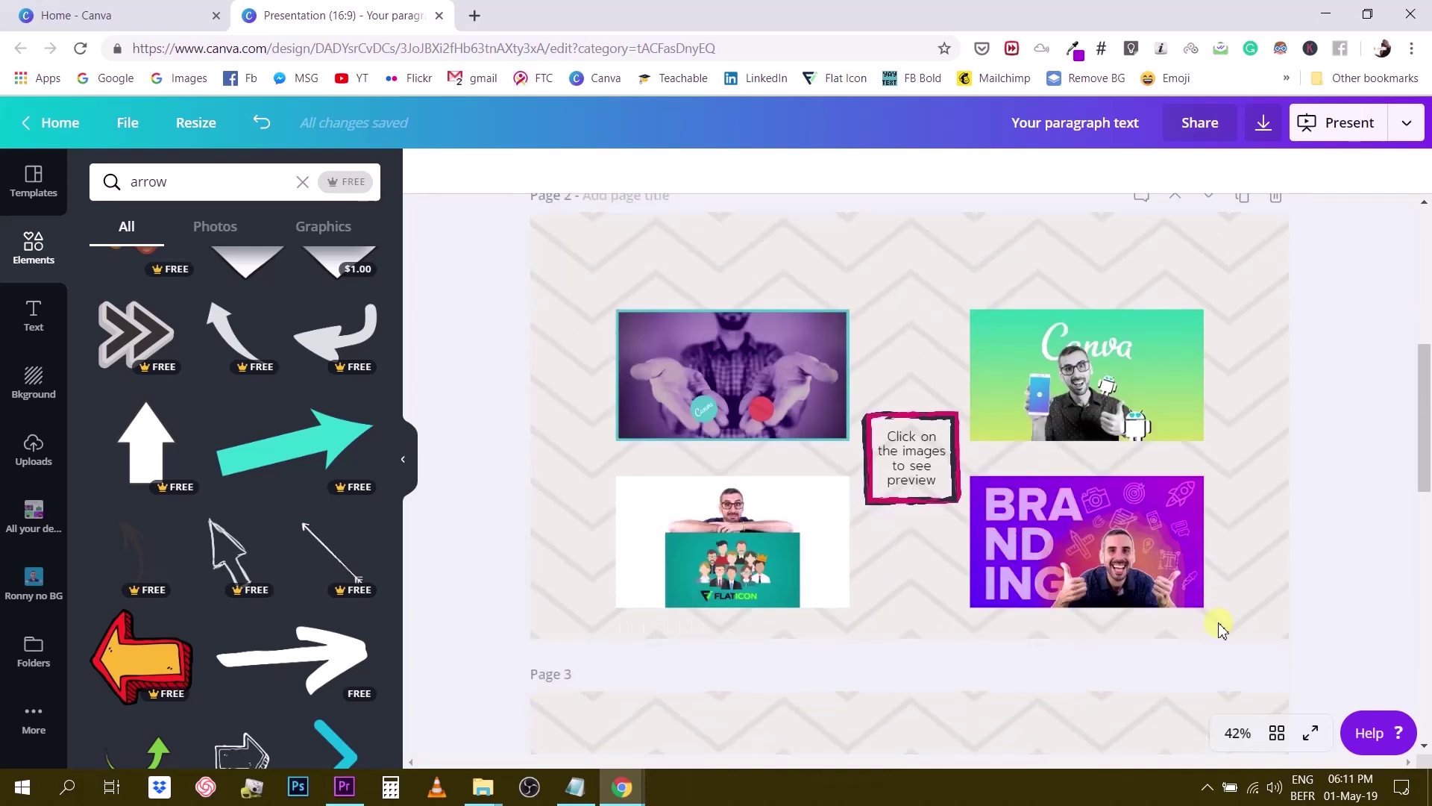
scroll(1220, 629, up, 4)
click(1016, 509)
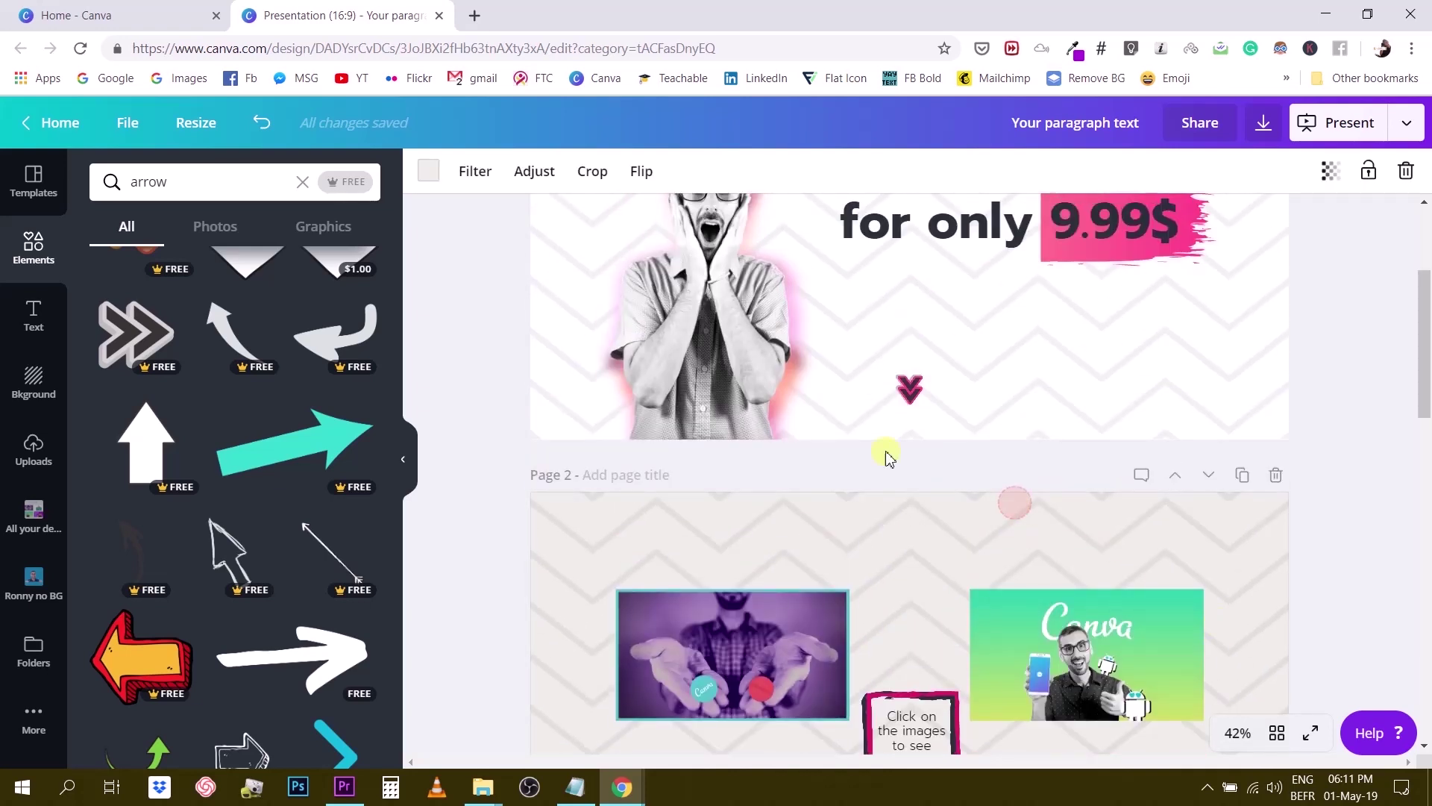
click(429, 173)
click(252, 291)
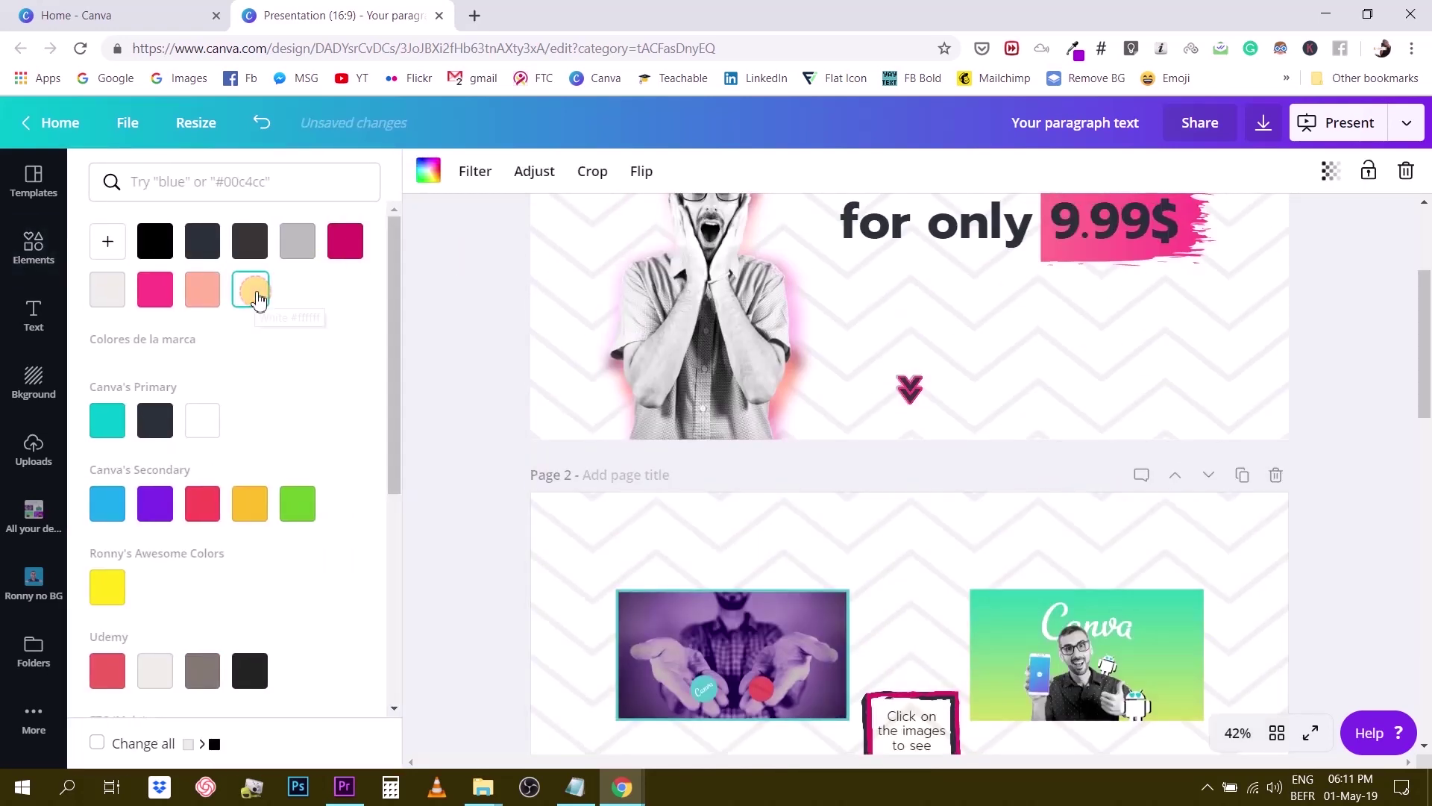
click(470, 452)
scroll(490, 462, down, 3)
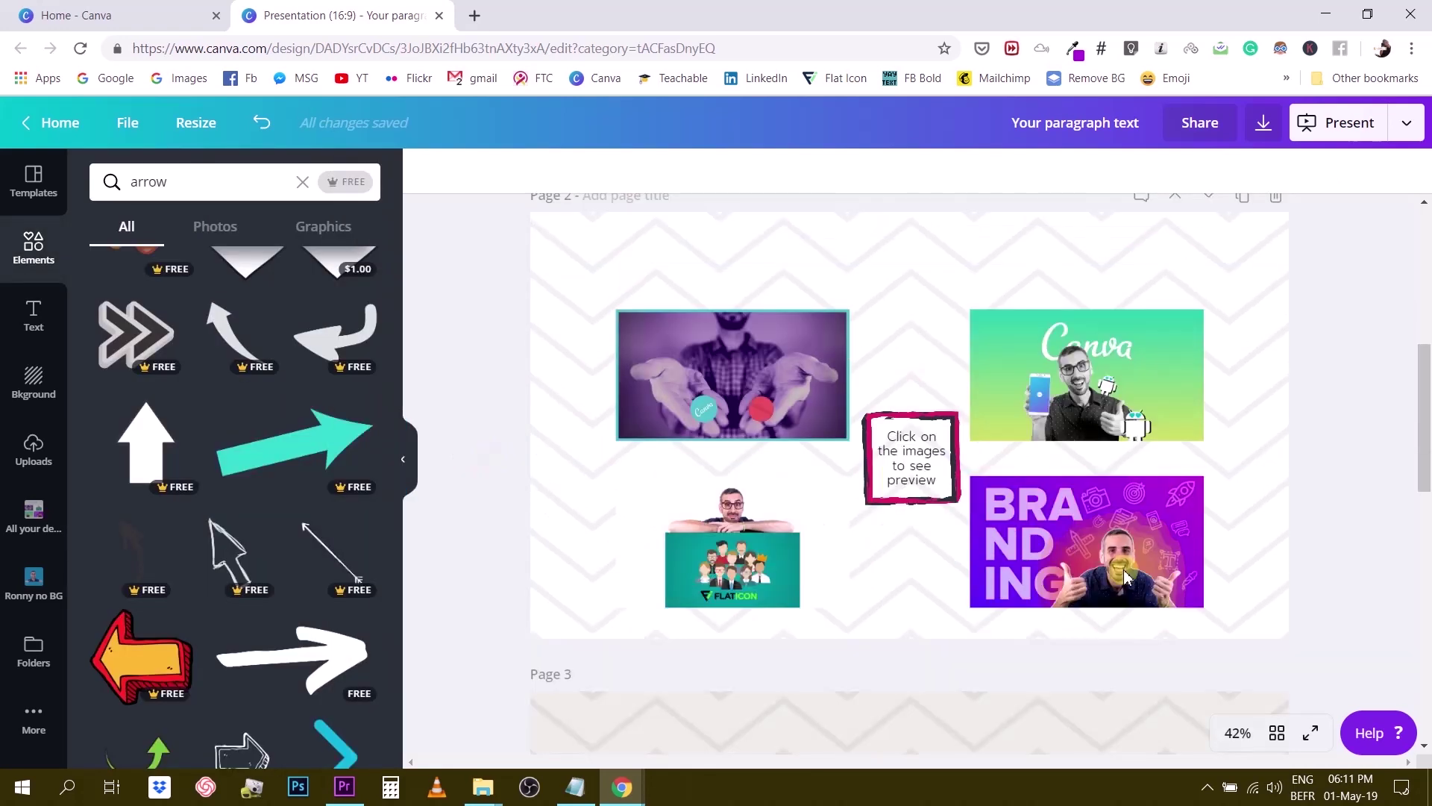
Replace the framed text on page 2 with "Click to grab for only 9.99$" split over short lines and fit it inside the frame
click(918, 448)
scroll(920, 448, up, 1)
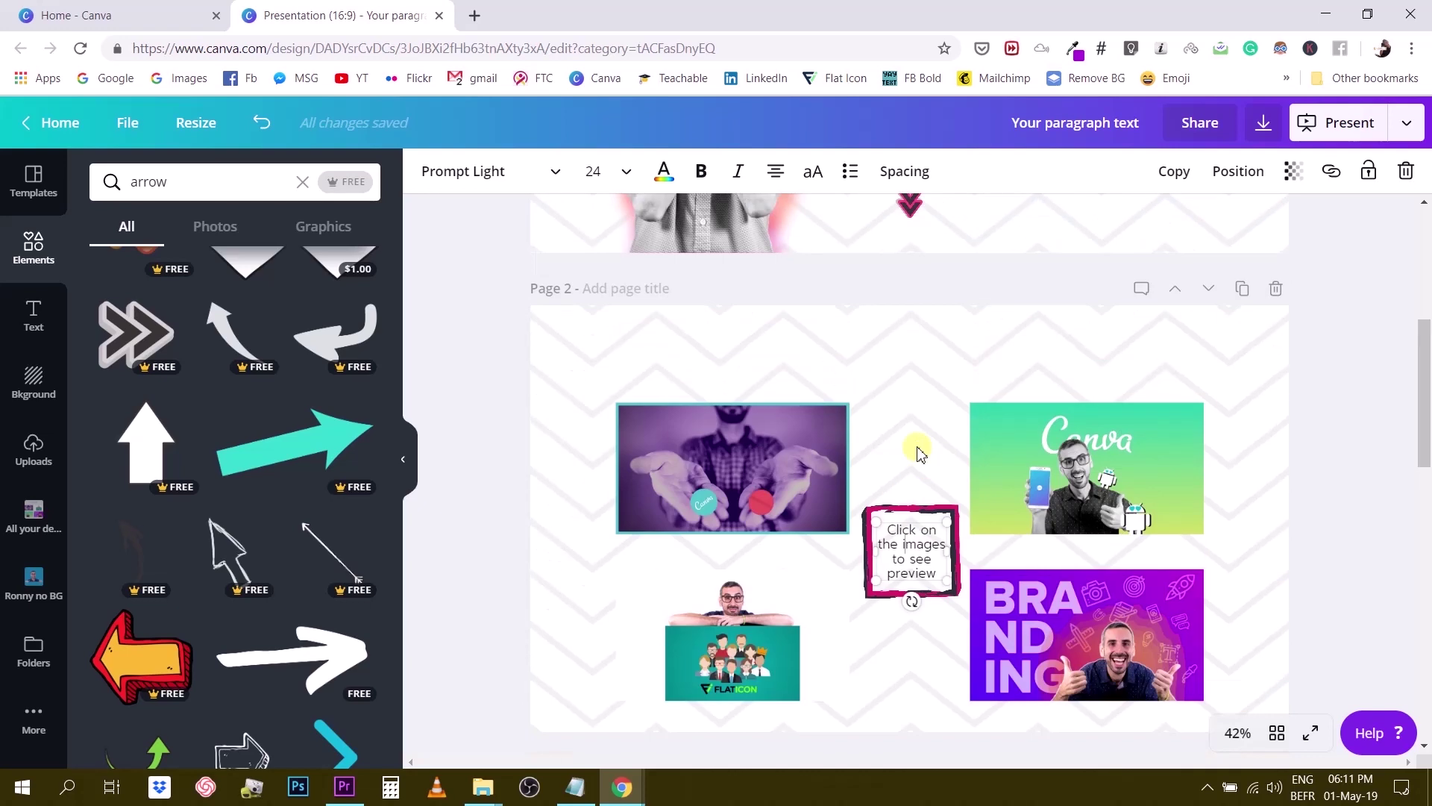
scroll(920, 453, up, 1)
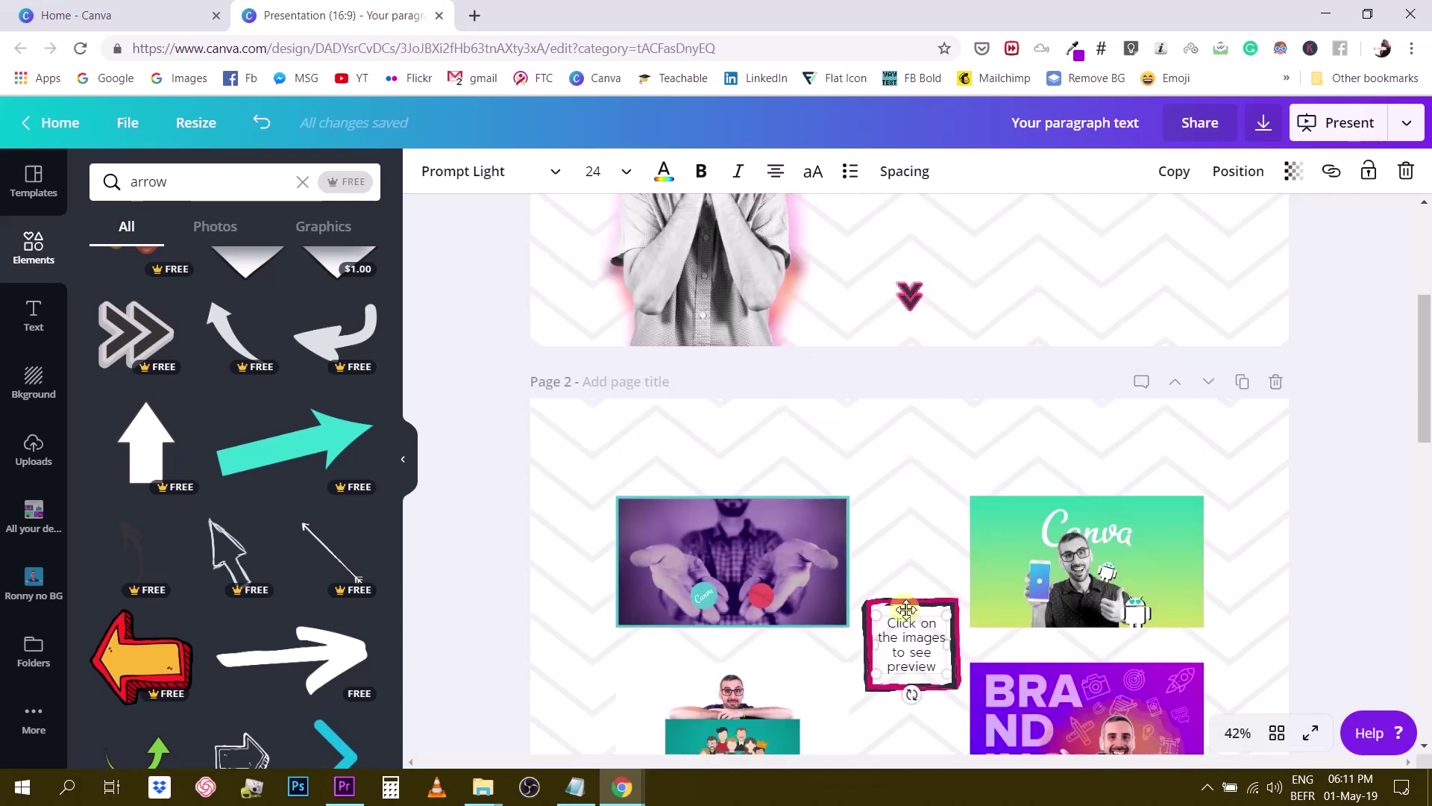
scroll(907, 612, up, 2)
scroll(907, 612, down, 4)
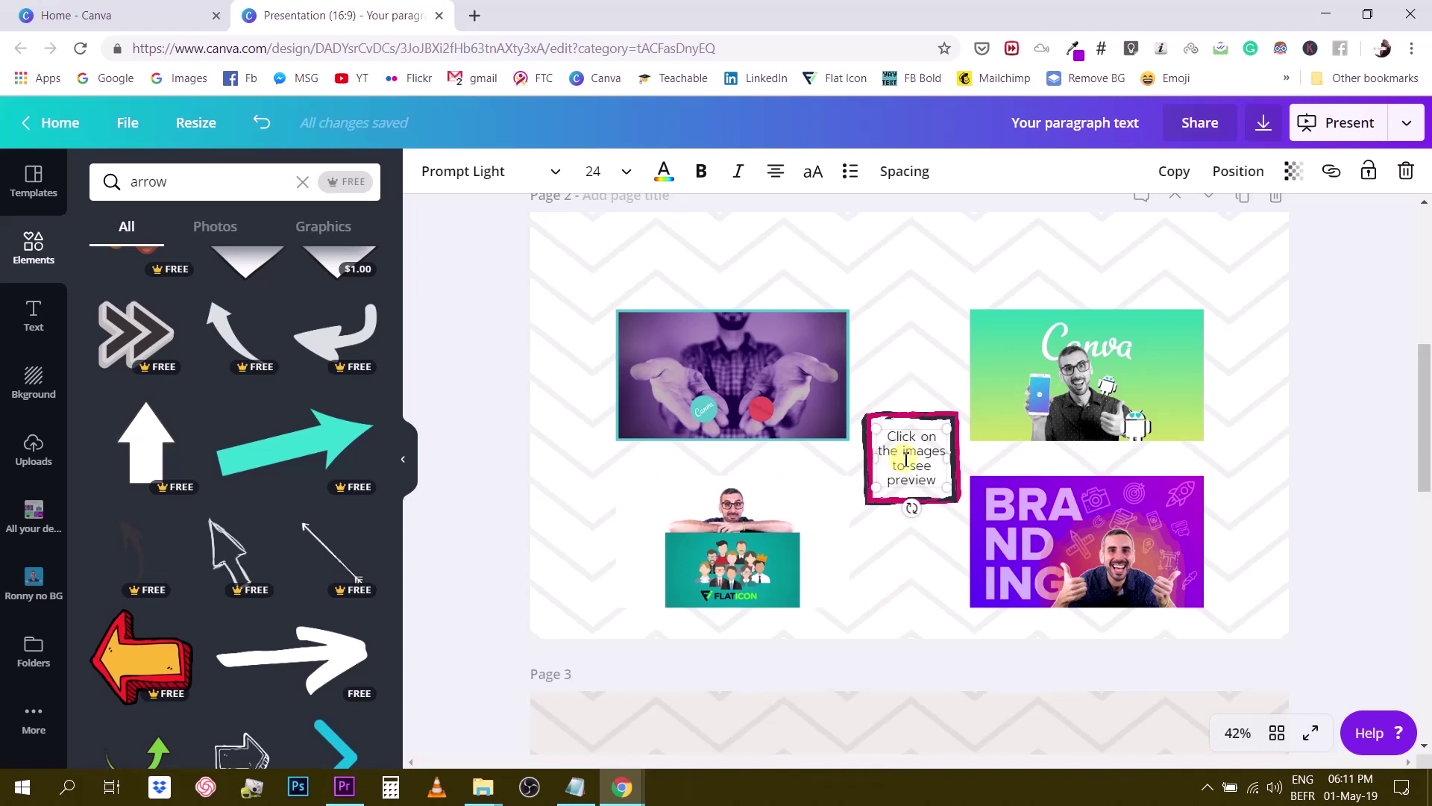
double_click(904, 457)
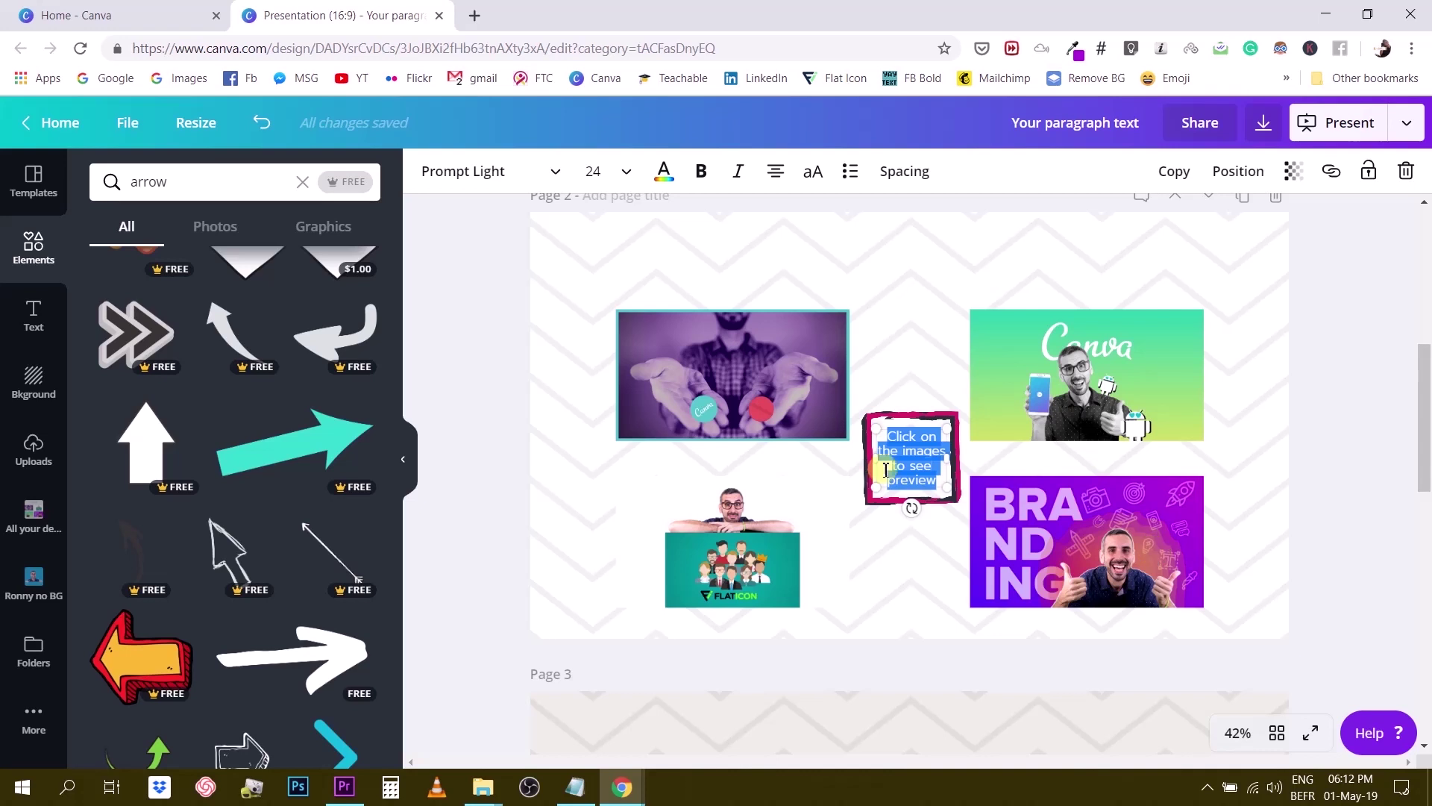
scroll(918, 465, up, 2)
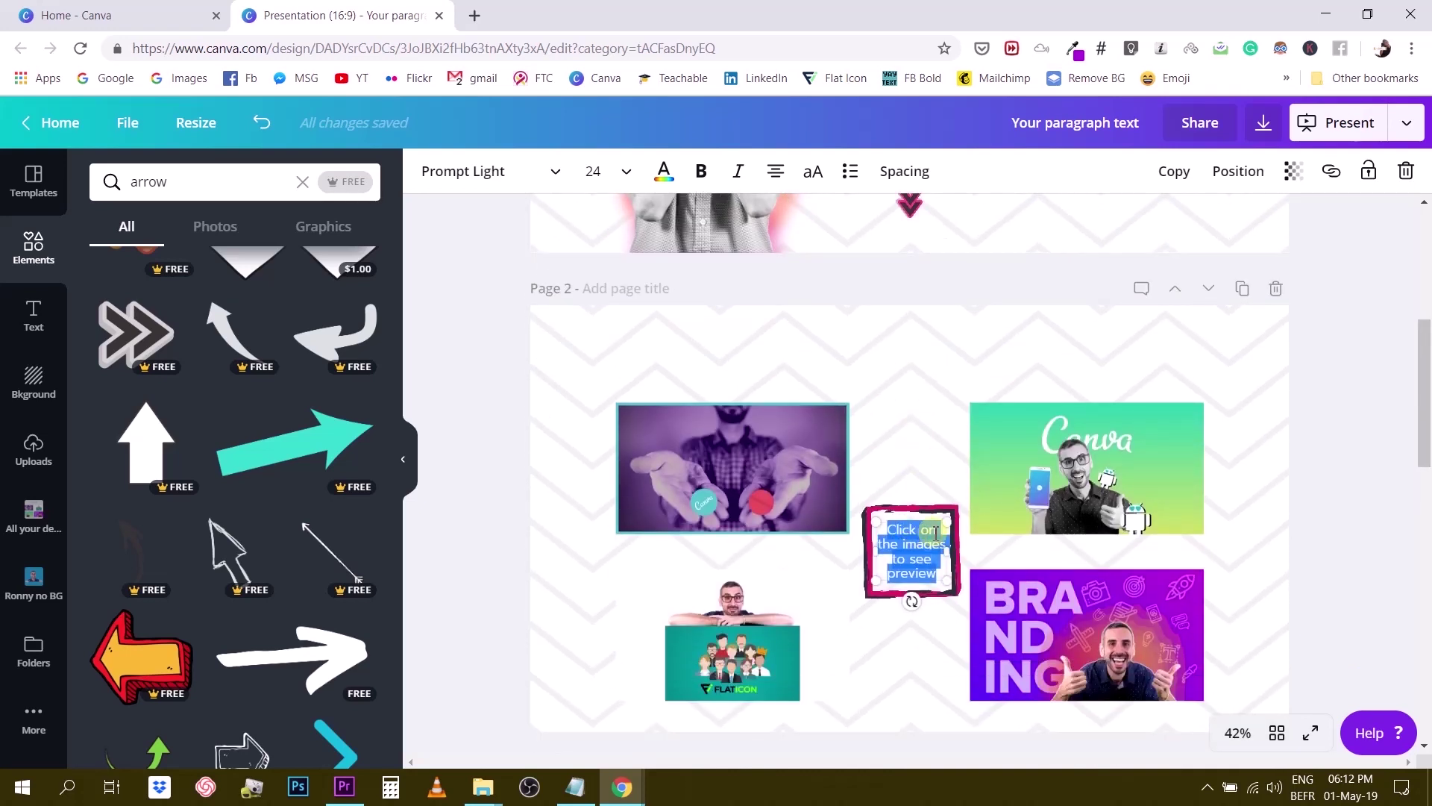
text(Click to)
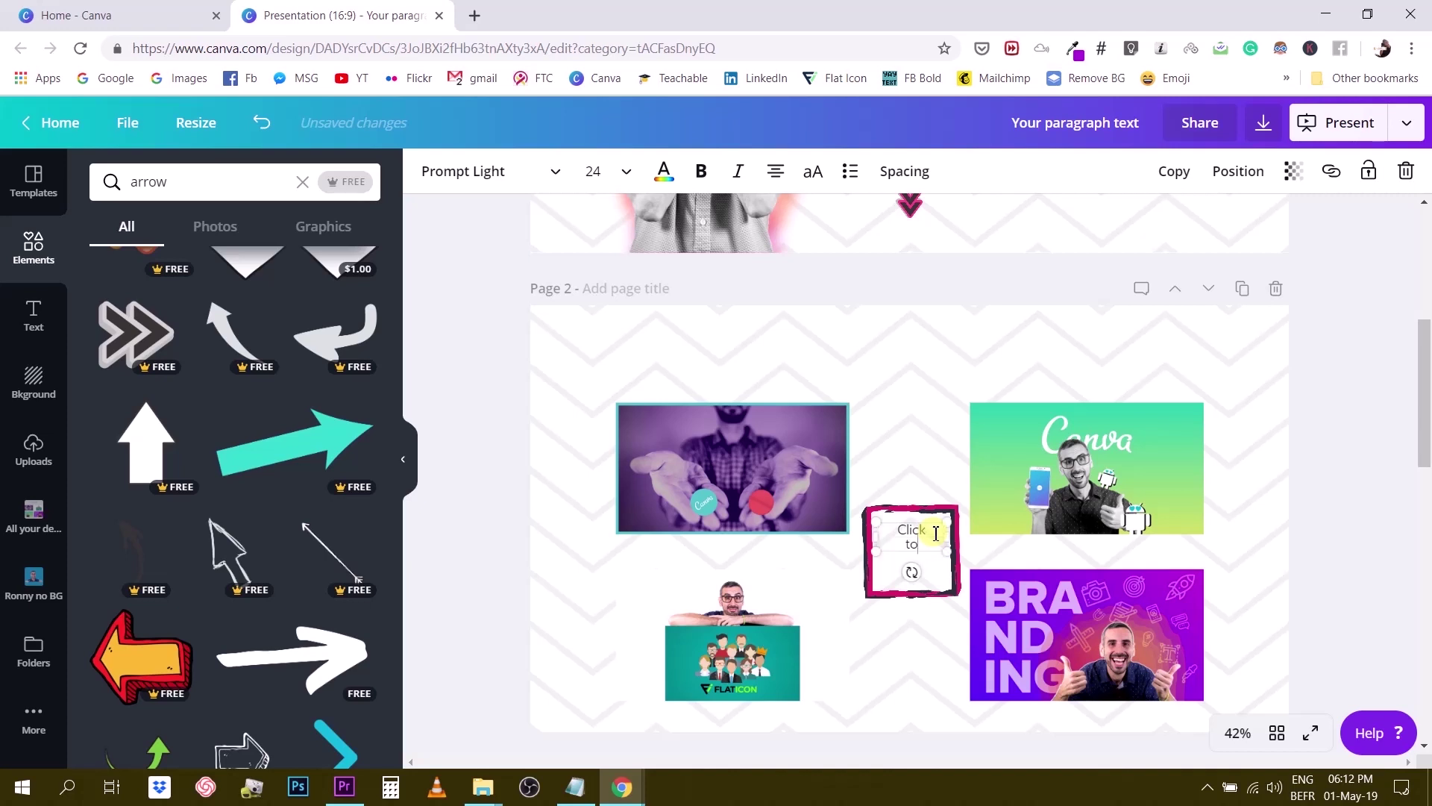
key(Return)
text(grab for)
key(Return)
text(only)
key(Return)
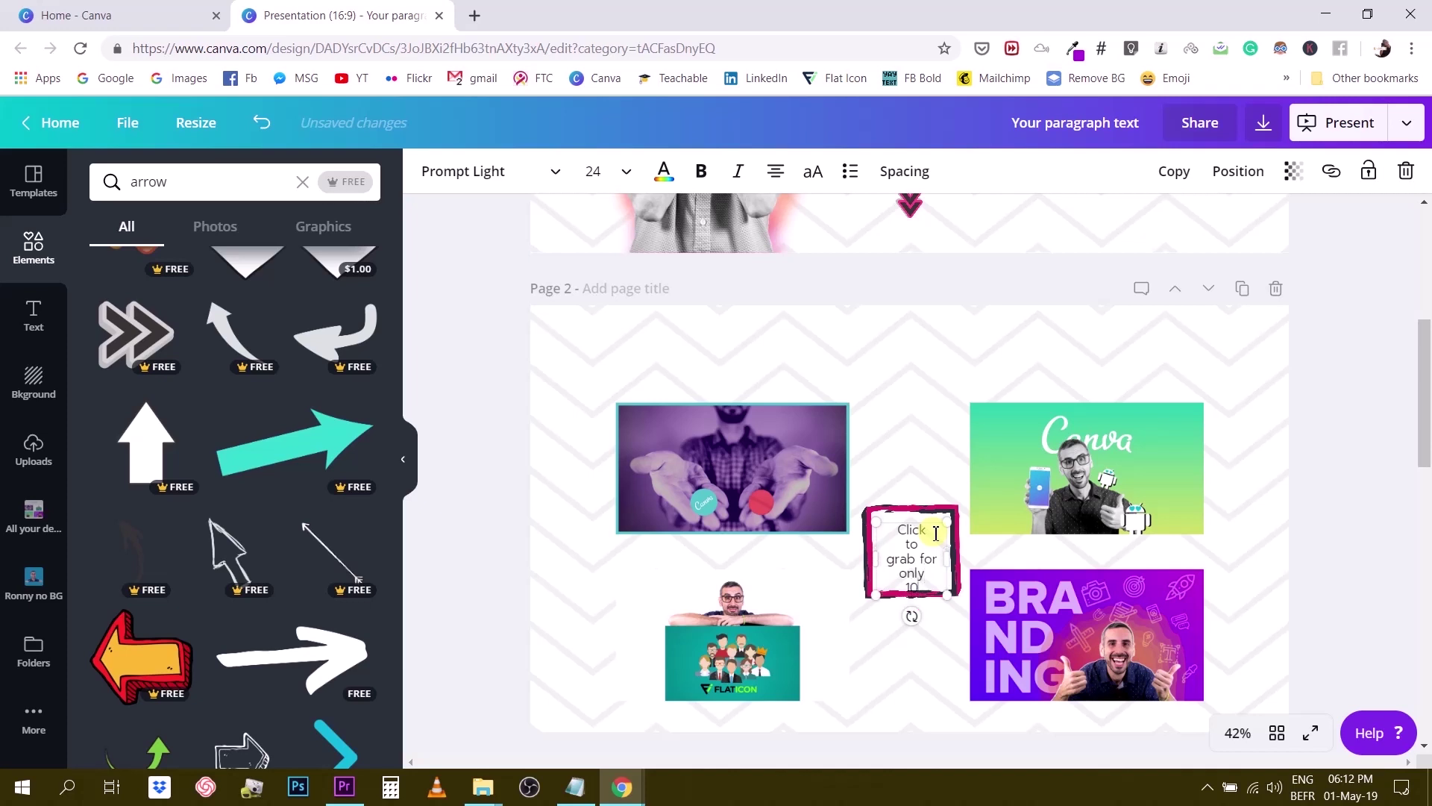
key(BackSpace)
key(BackSpace)
key(BackSpace)
key(Return)
click(1308, 526)
drag(914, 542, 914, 534)
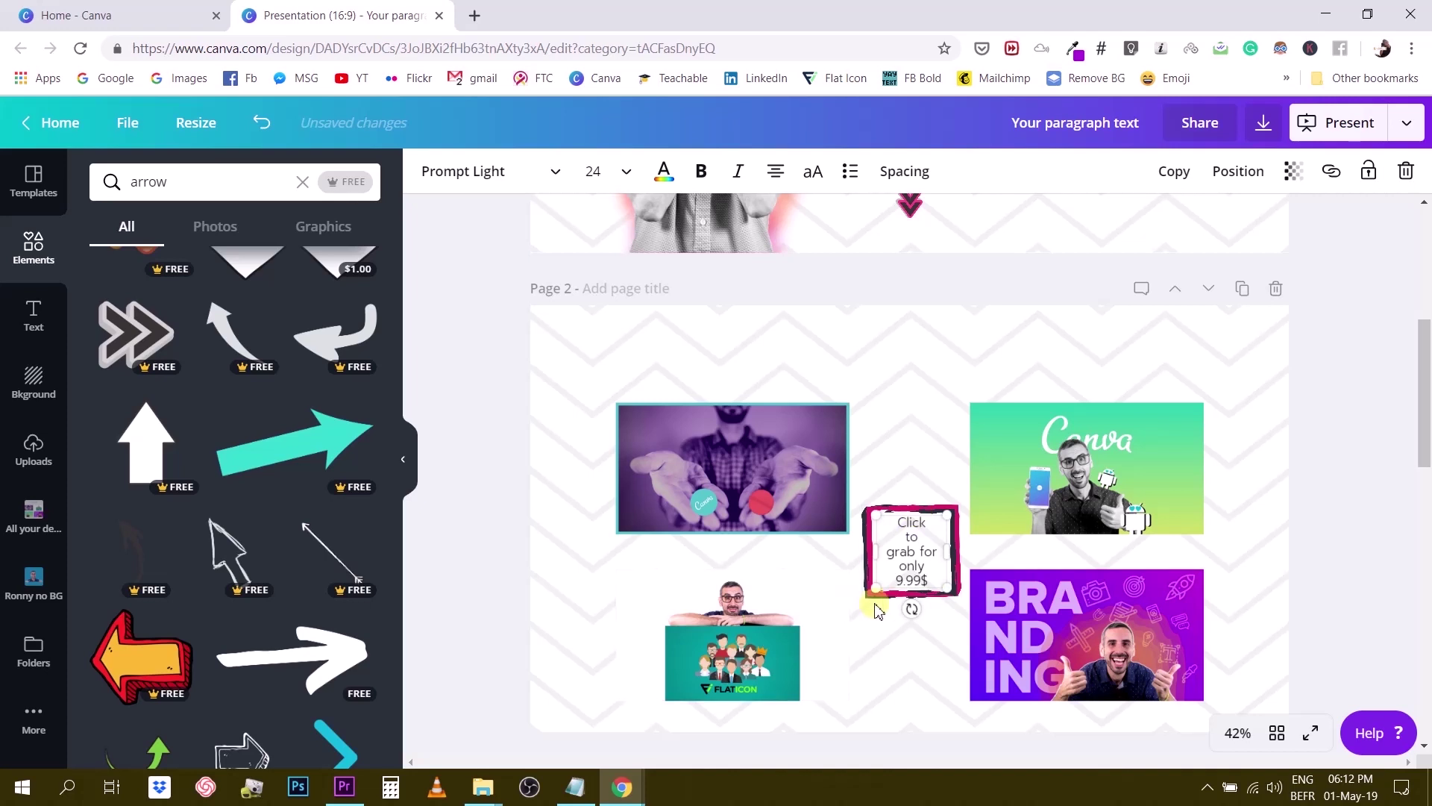
Move the text out of the brushed square frame on page 2 and delete the frame
click(920, 419)
drag(912, 545, 919, 414)
click(893, 520)
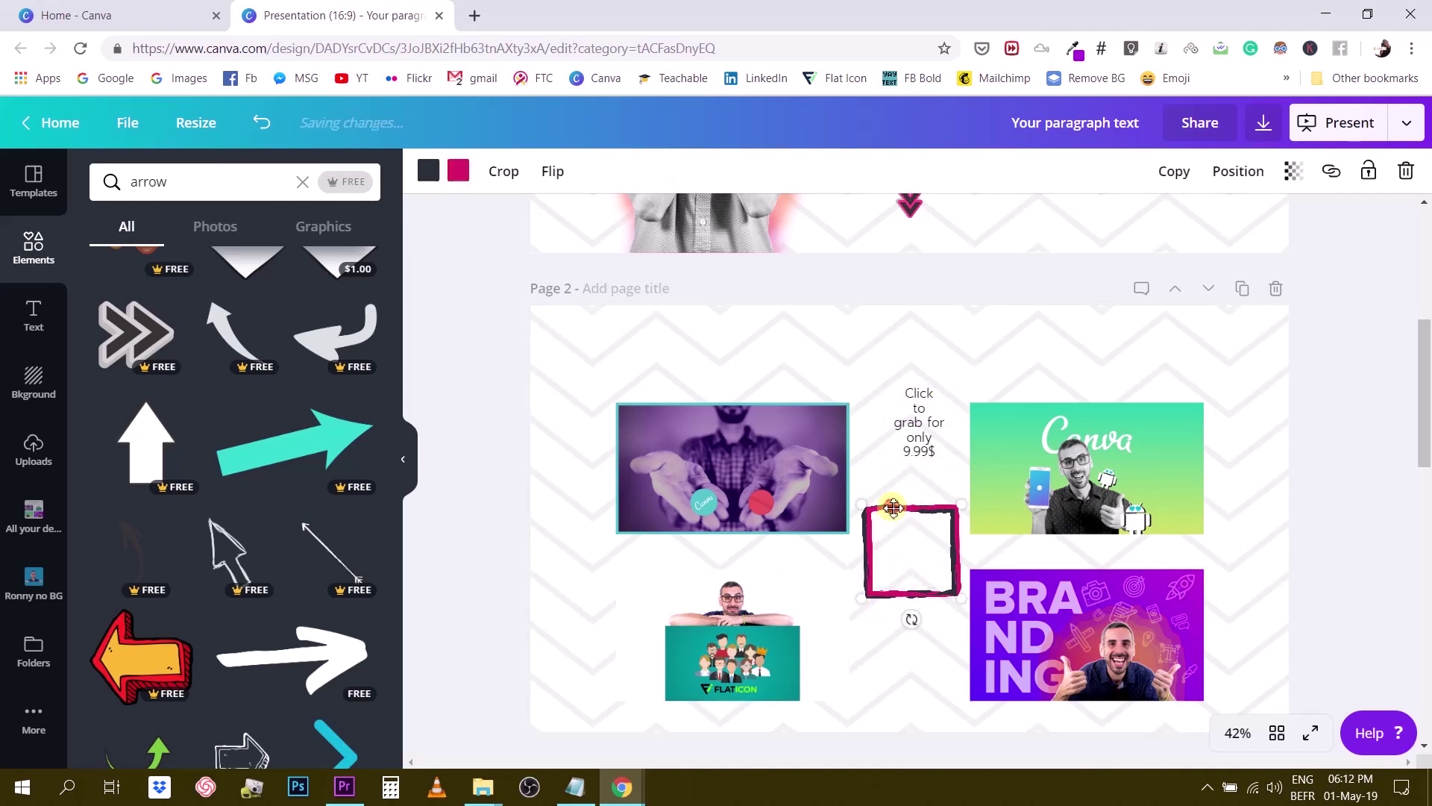
drag(893, 520, 877, 630)
key(Delete)
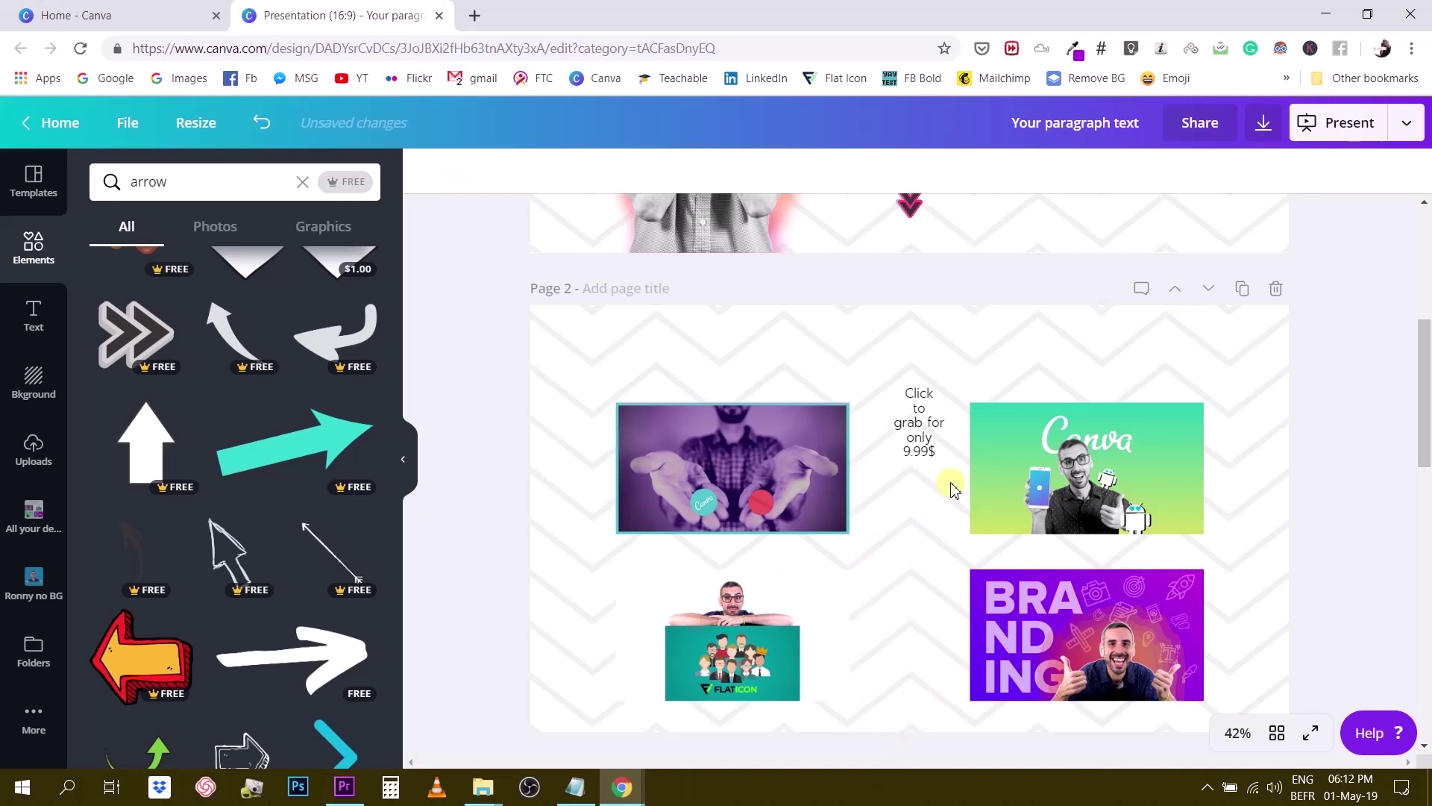
Move the text back between the four images, set it to Prompt Bold size 32 and widen its box slightly
drag(921, 440, 921, 579)
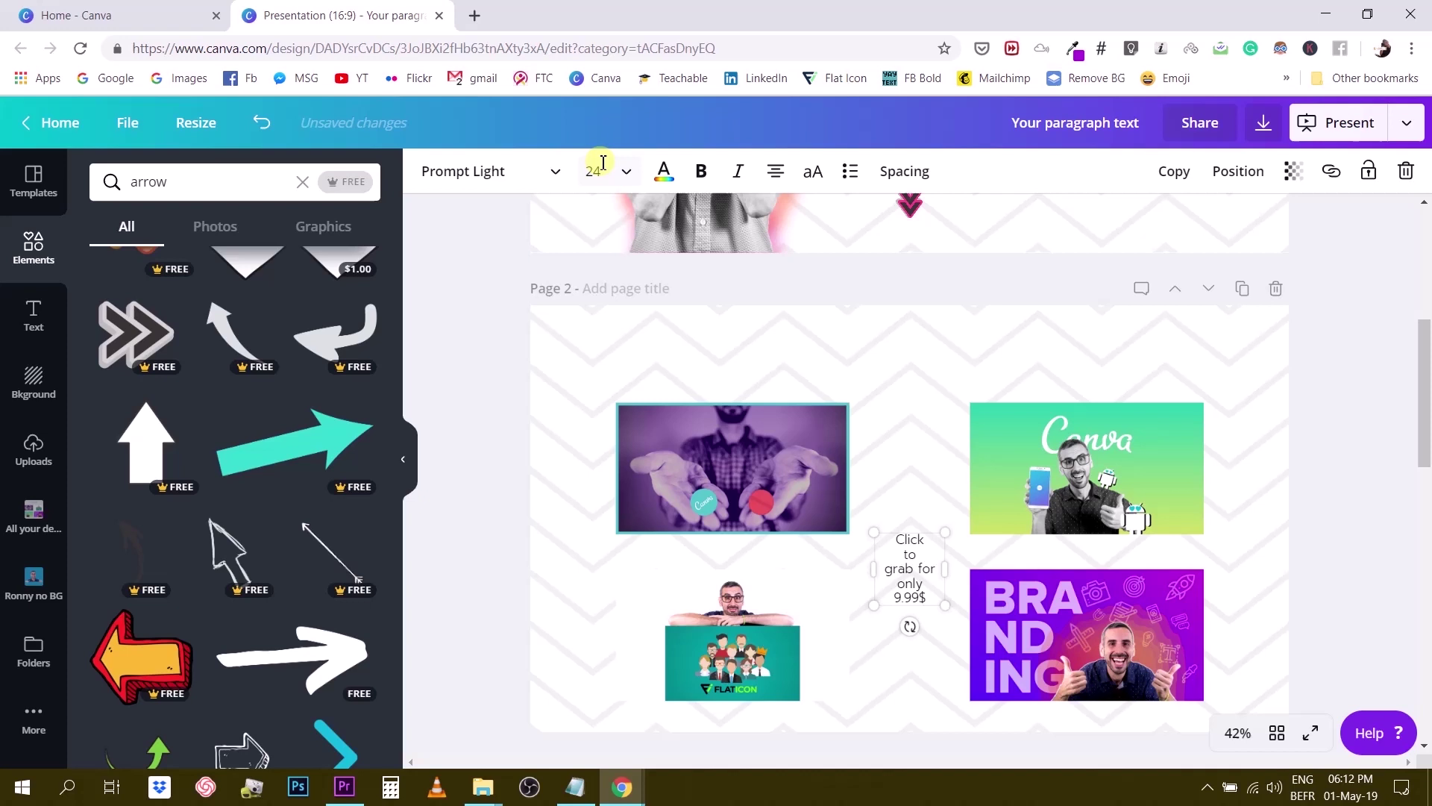
click(487, 177)
click(459, 262)
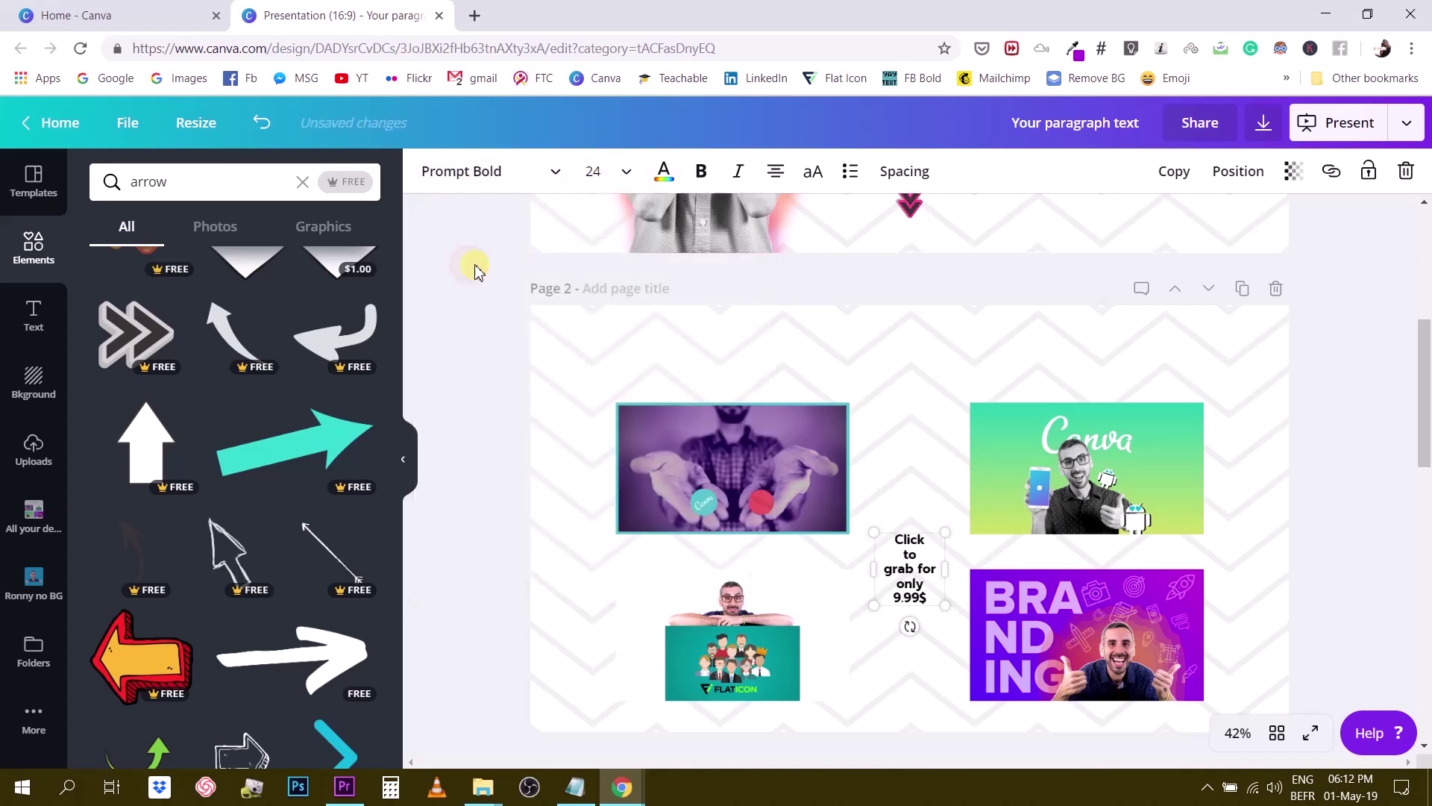
click(584, 171)
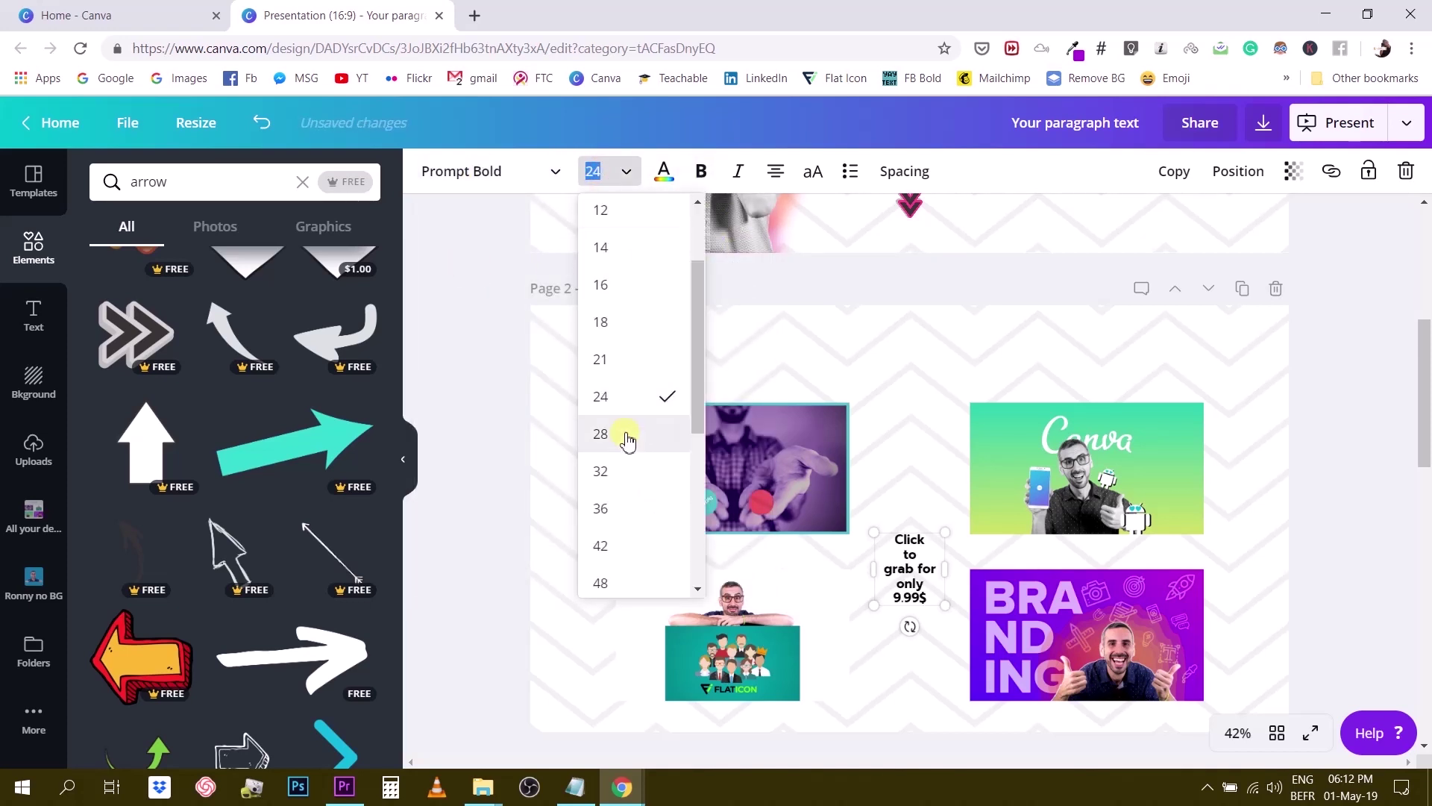
click(612, 468)
drag(875, 582, 849, 587)
drag(830, 581, 864, 578)
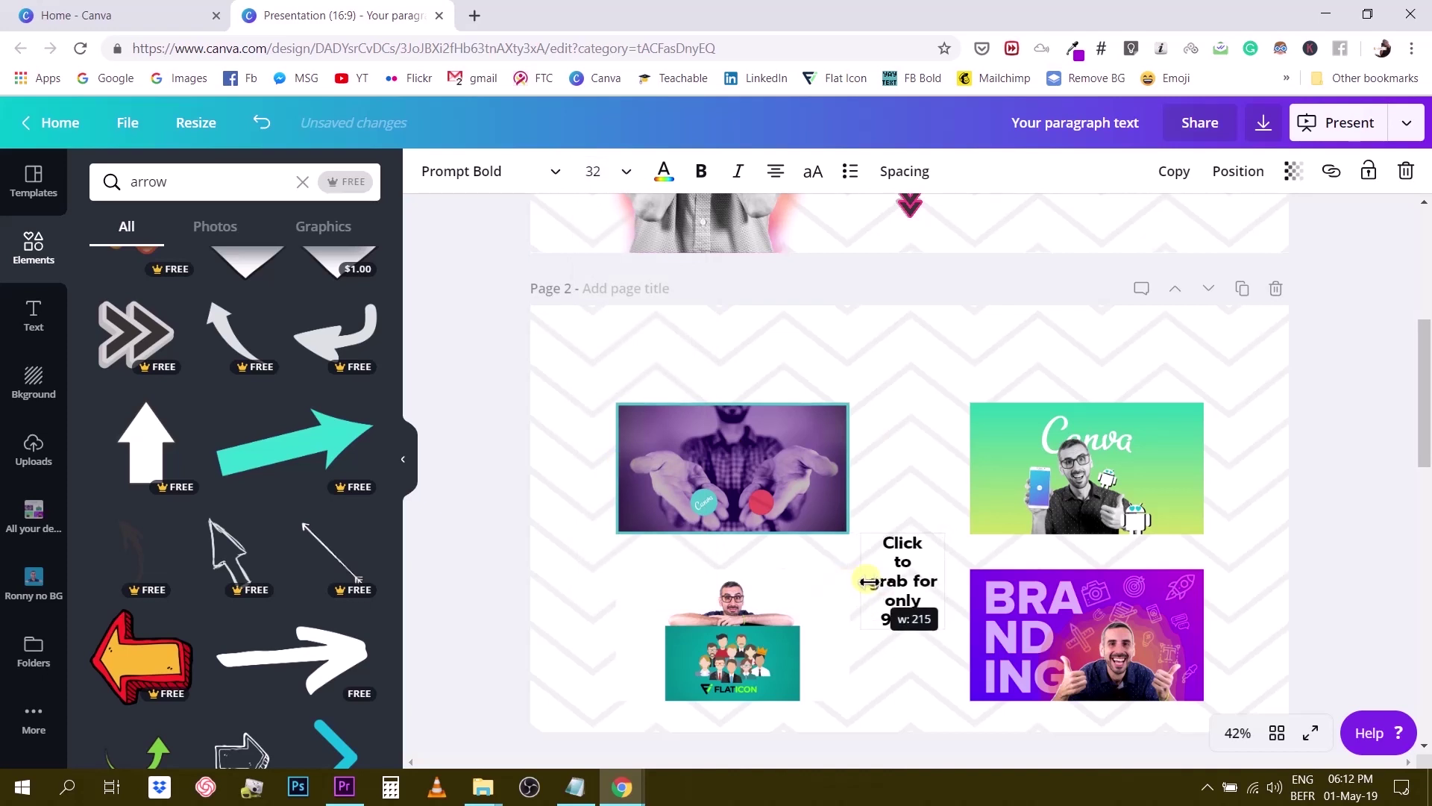
Apply bold with a line height of 1.03, and widen the text box to put "Click to" on one line
click(701, 171)
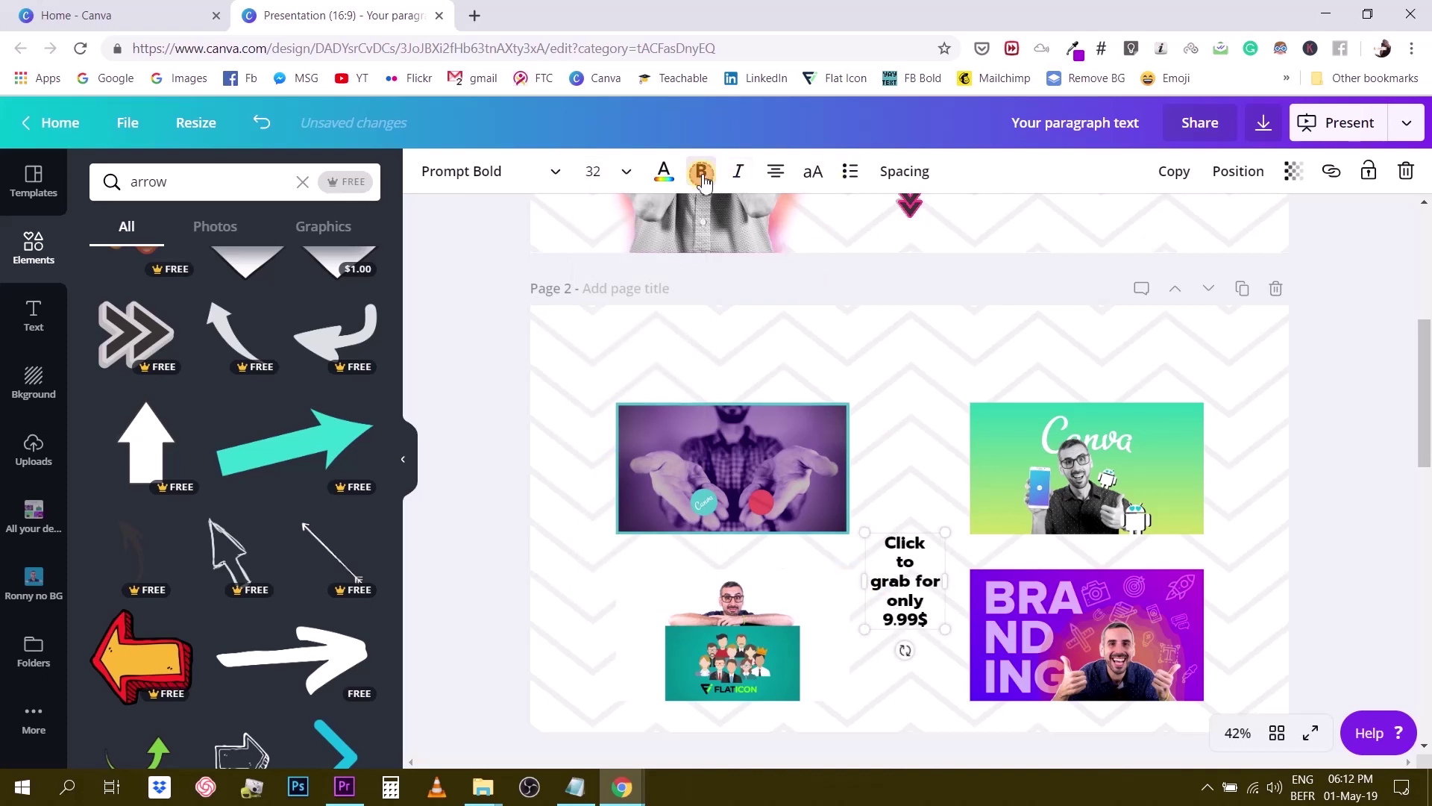
click(903, 182)
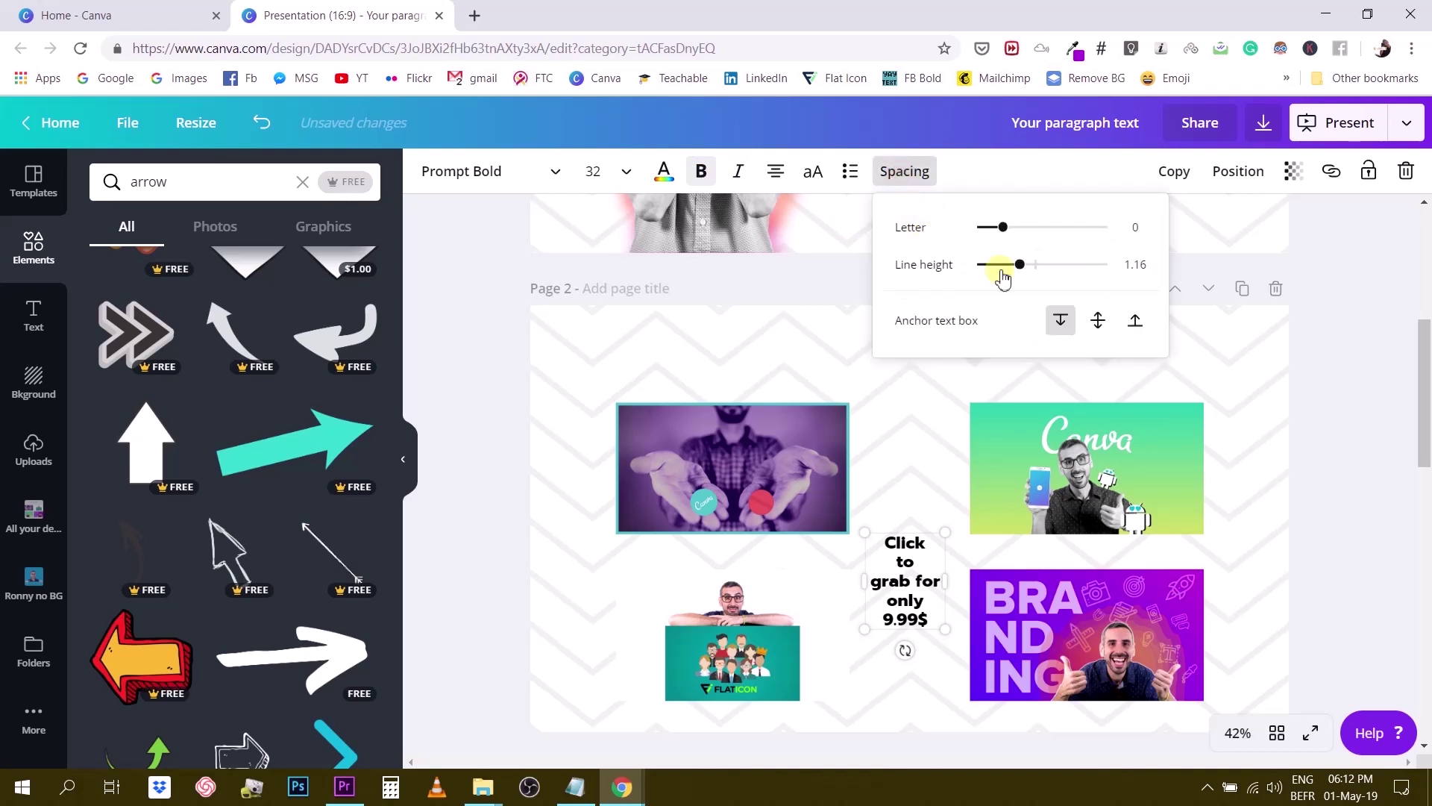
drag(1019, 266, 1013, 266)
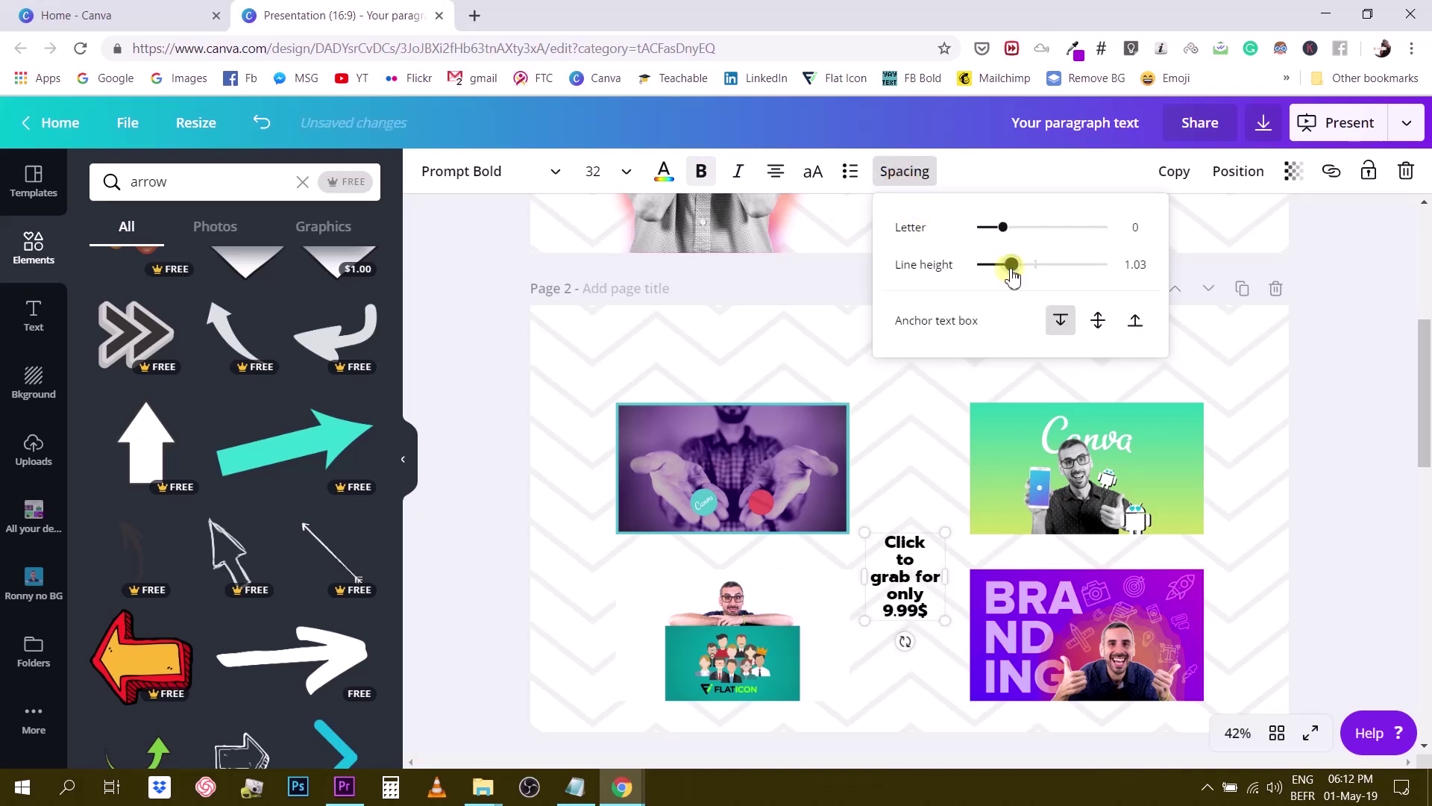
drag(945, 586, 990, 586)
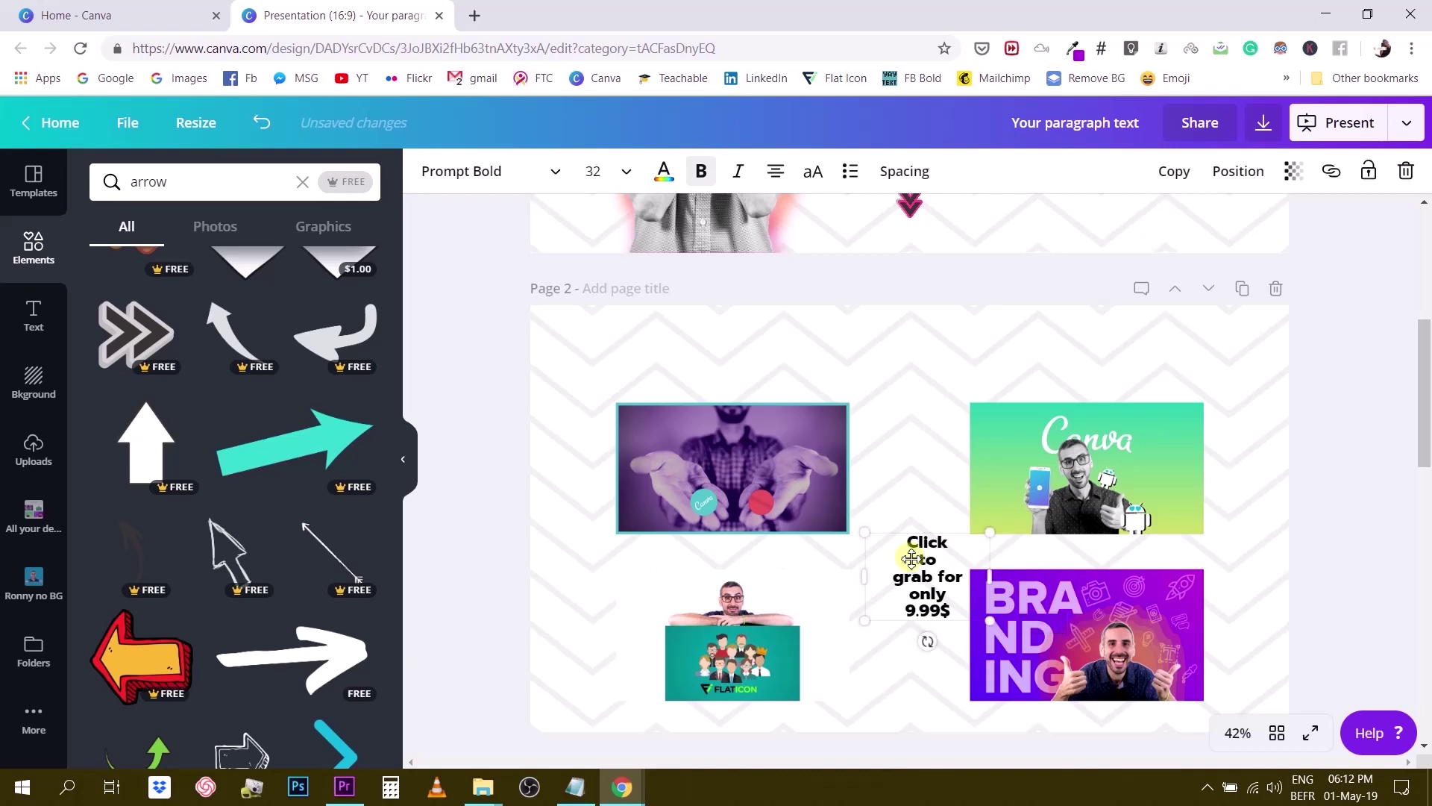
key(BackSpace)
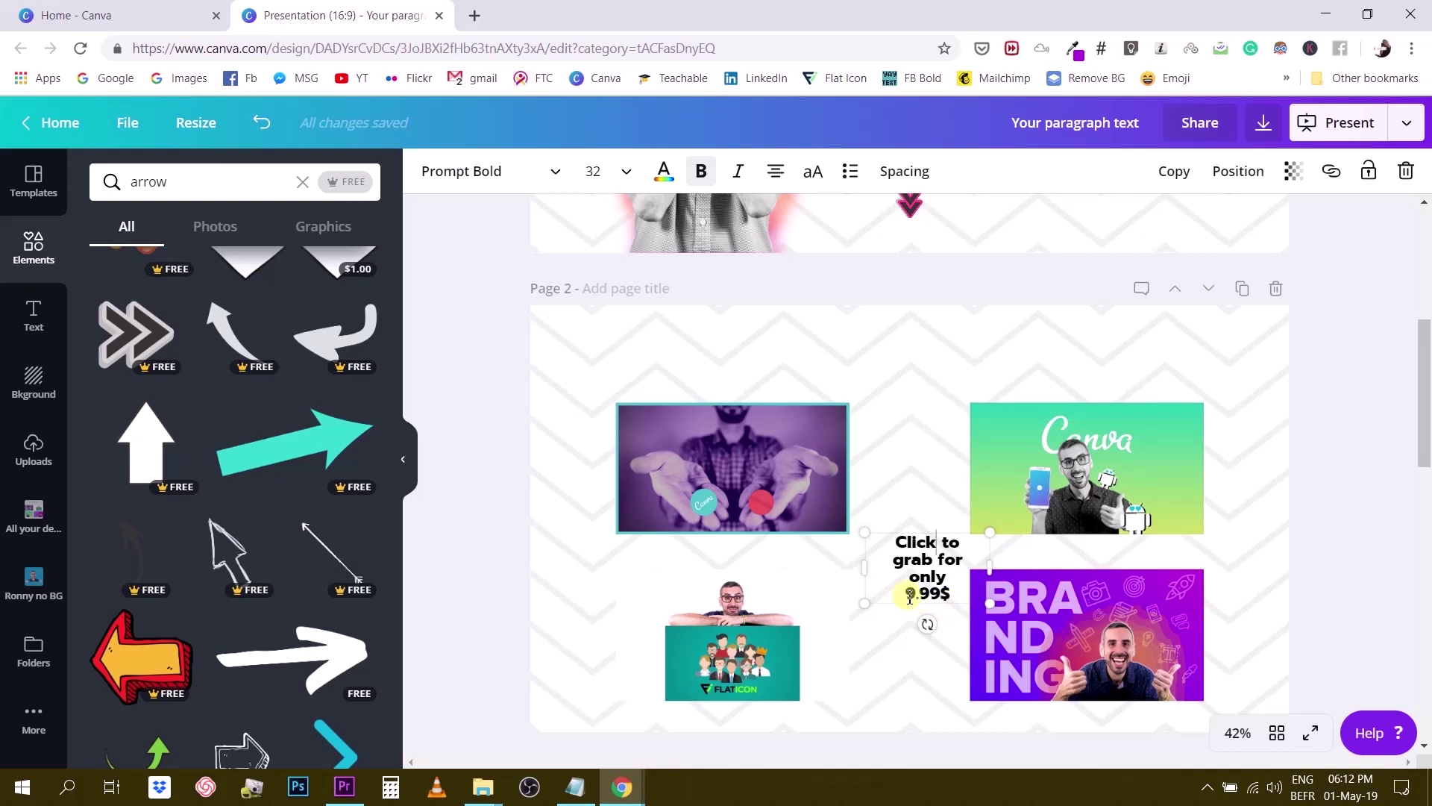
Move the price text between the images and align it to the middle of page 2
click(922, 440)
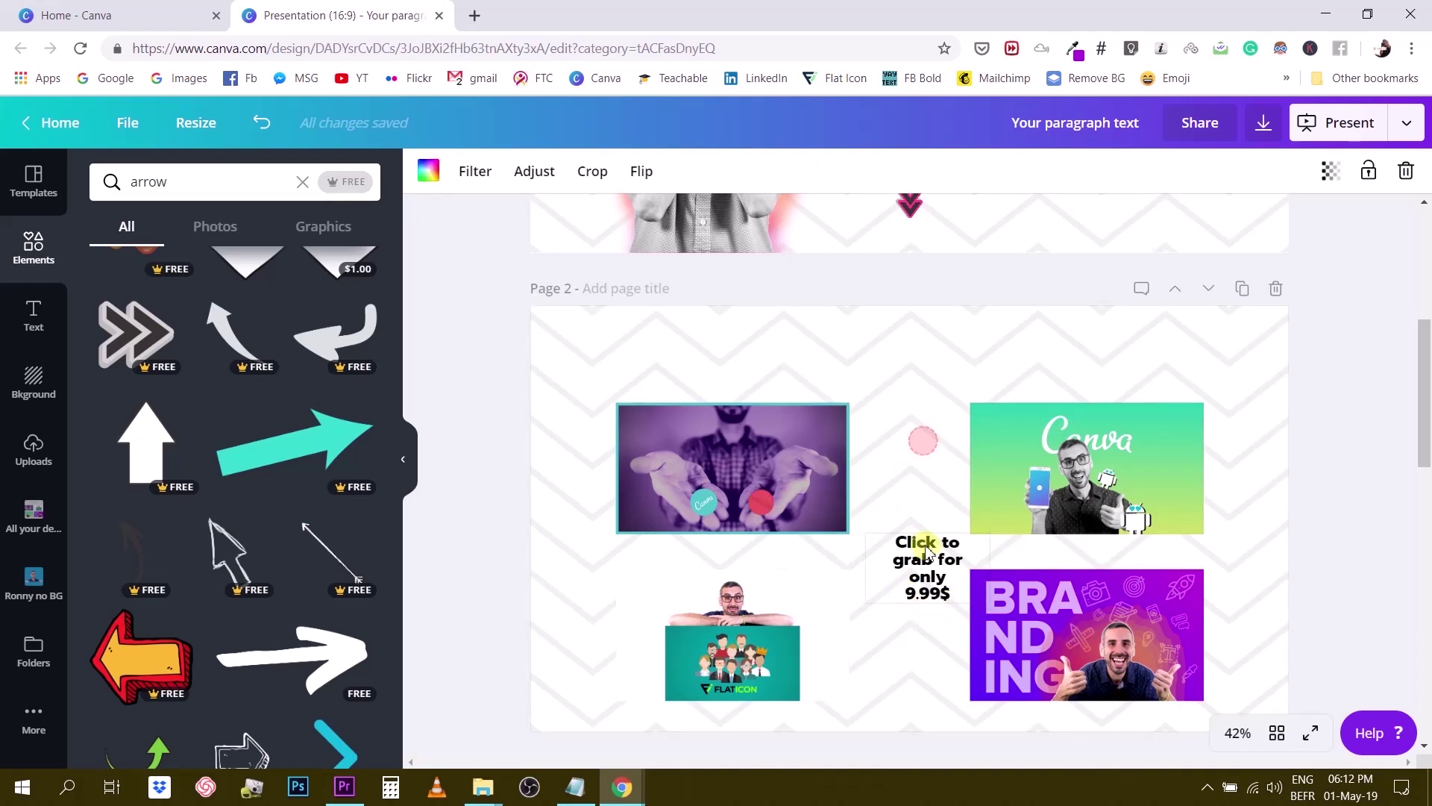
drag(925, 541, 908, 511)
click(1239, 173)
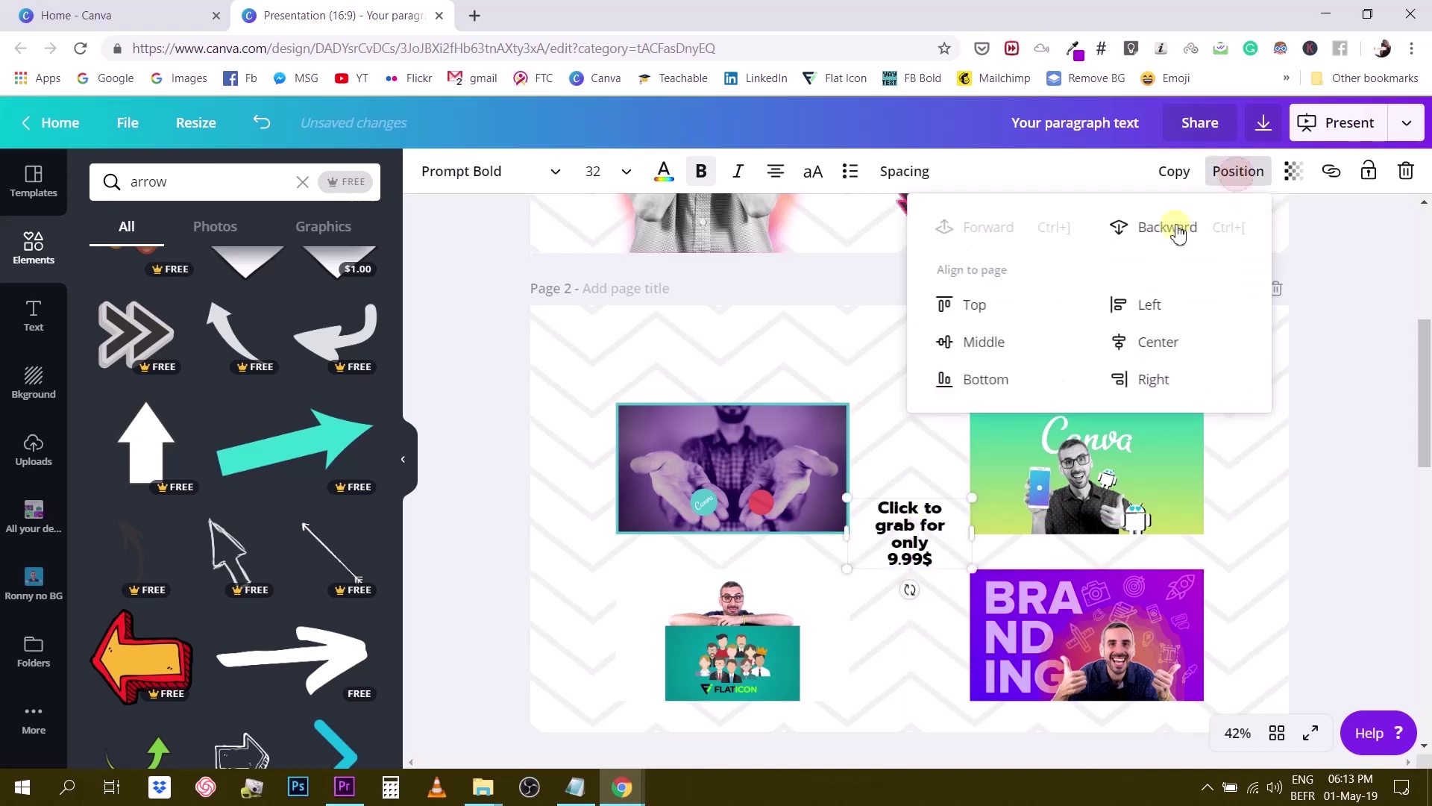
click(966, 342)
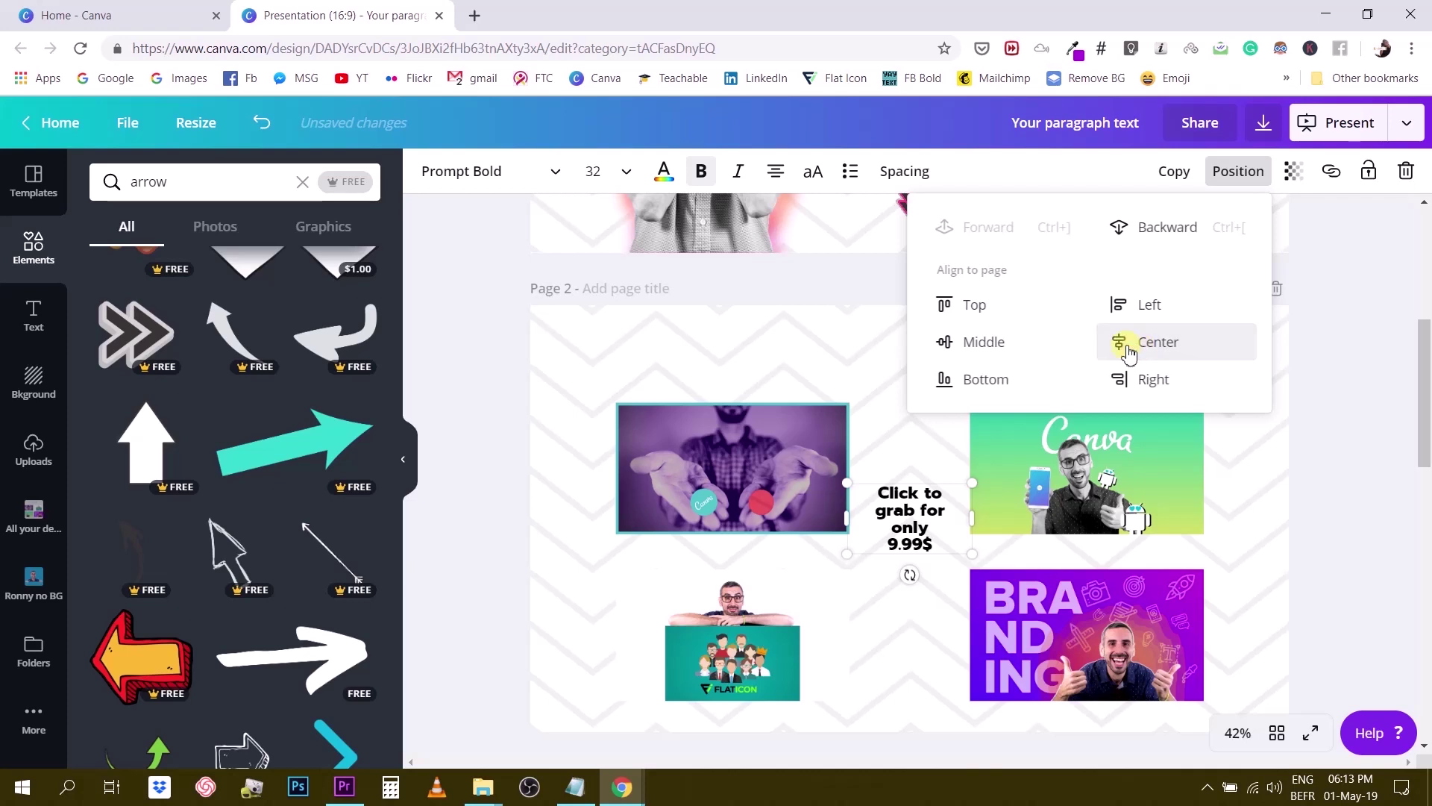
click(1335, 549)
Move the price text aside and shift the four course images up together until they are vertically centred on page 2
drag(514, 388, 1212, 700)
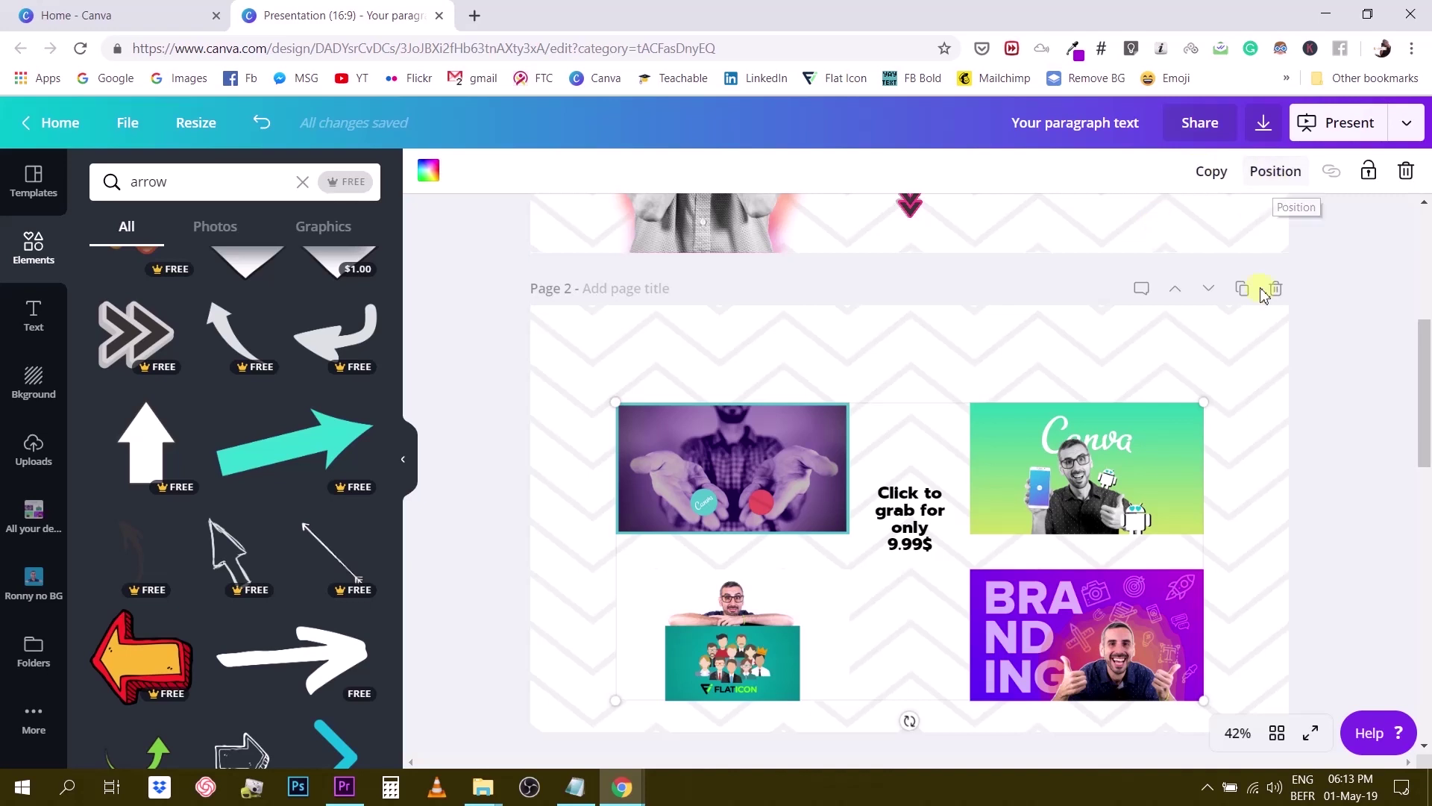
click(899, 492)
drag(899, 492, 1223, 318)
drag(534, 437, 1059, 563)
drag(1043, 474, 1039, 441)
Return the price text to the gap between the images and align it to the page's centre and middle
drag(1254, 346, 926, 564)
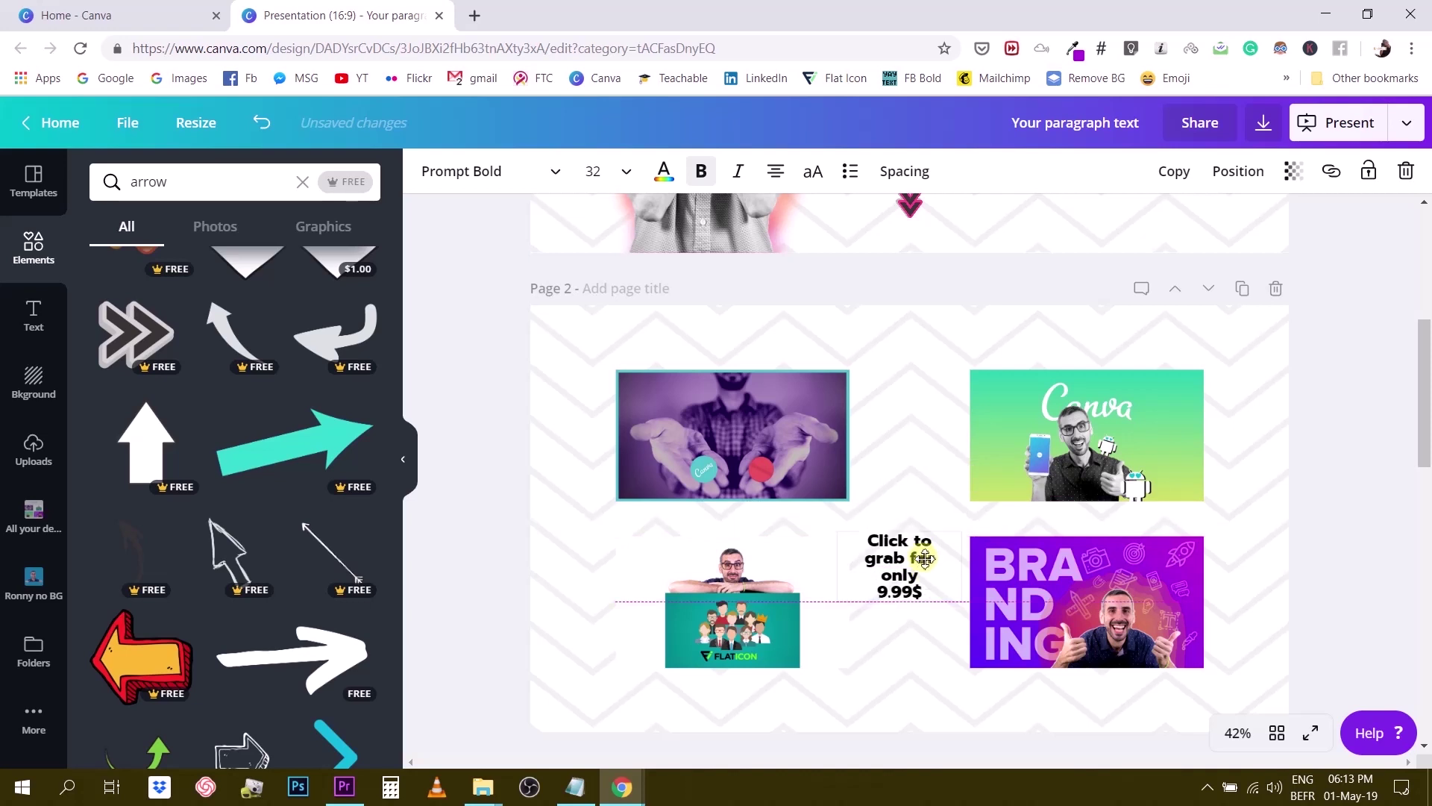
click(1263, 181)
click(1168, 379)
click(985, 379)
click(1283, 507)
scroll(1274, 528, down, 1)
scroll(1268, 526, up, 1)
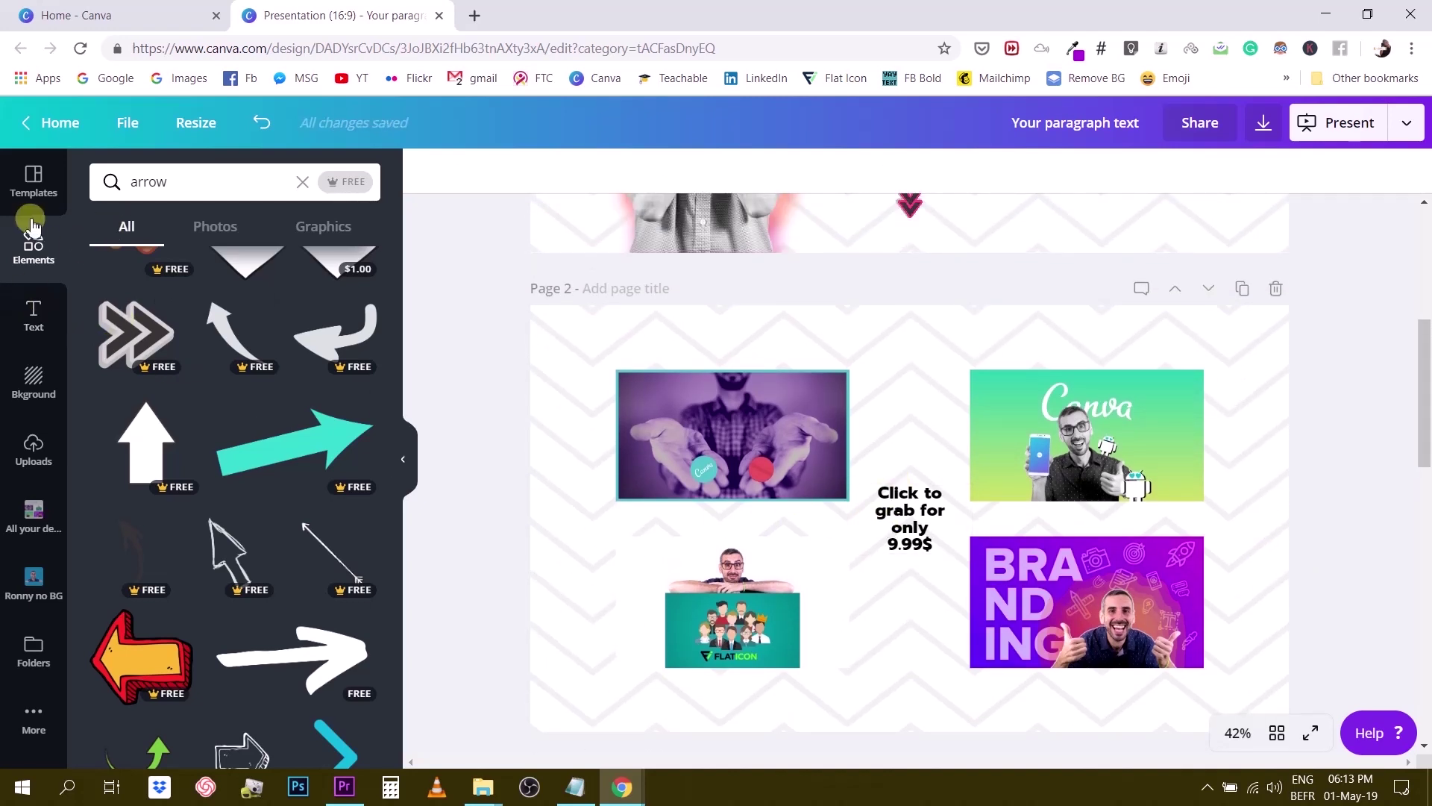
scroll(677, 420, up, 3)
scroll(677, 420, up, 1)
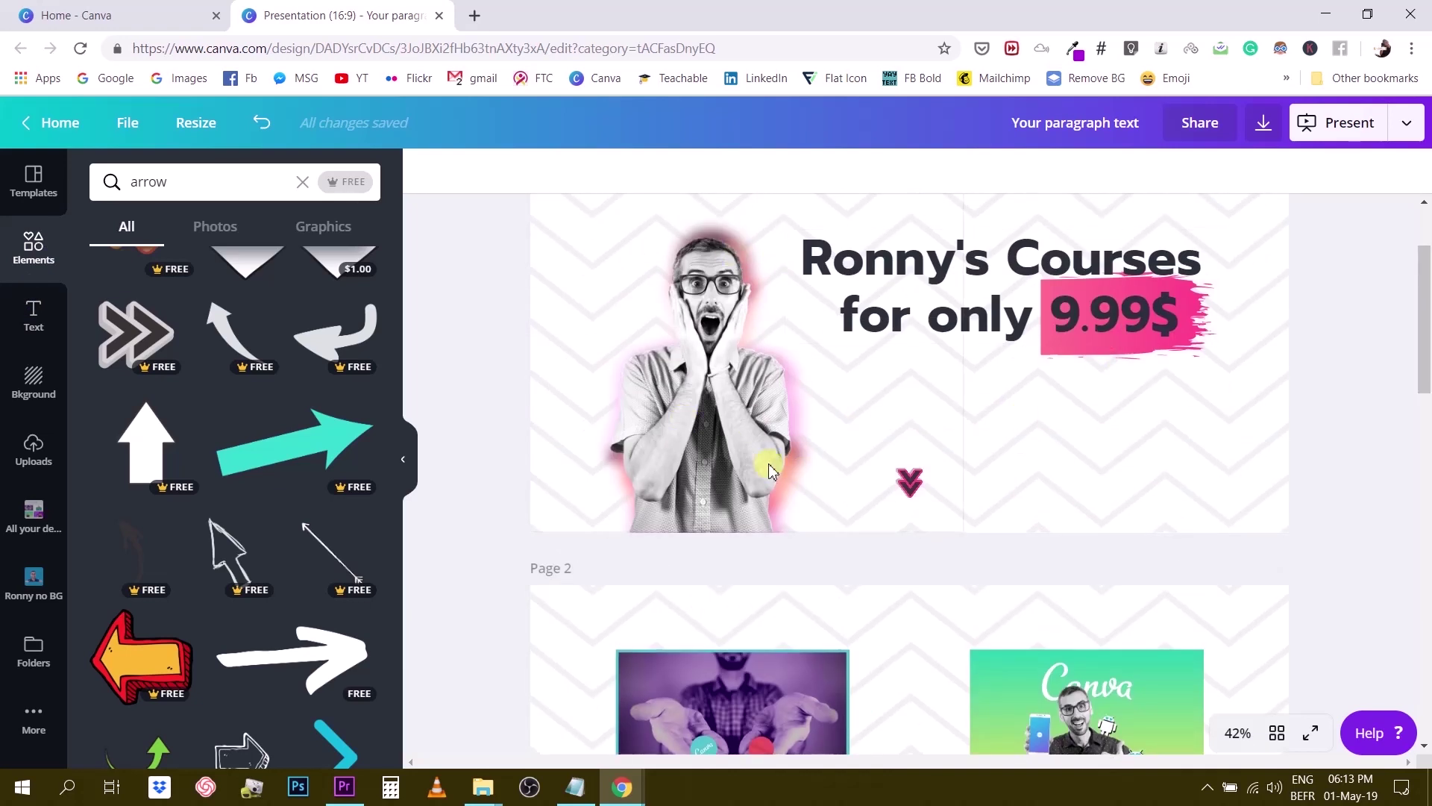
scroll(905, 589, down, 5)
scroll(907, 573, up, 6)
scroll(907, 573, down, 4)
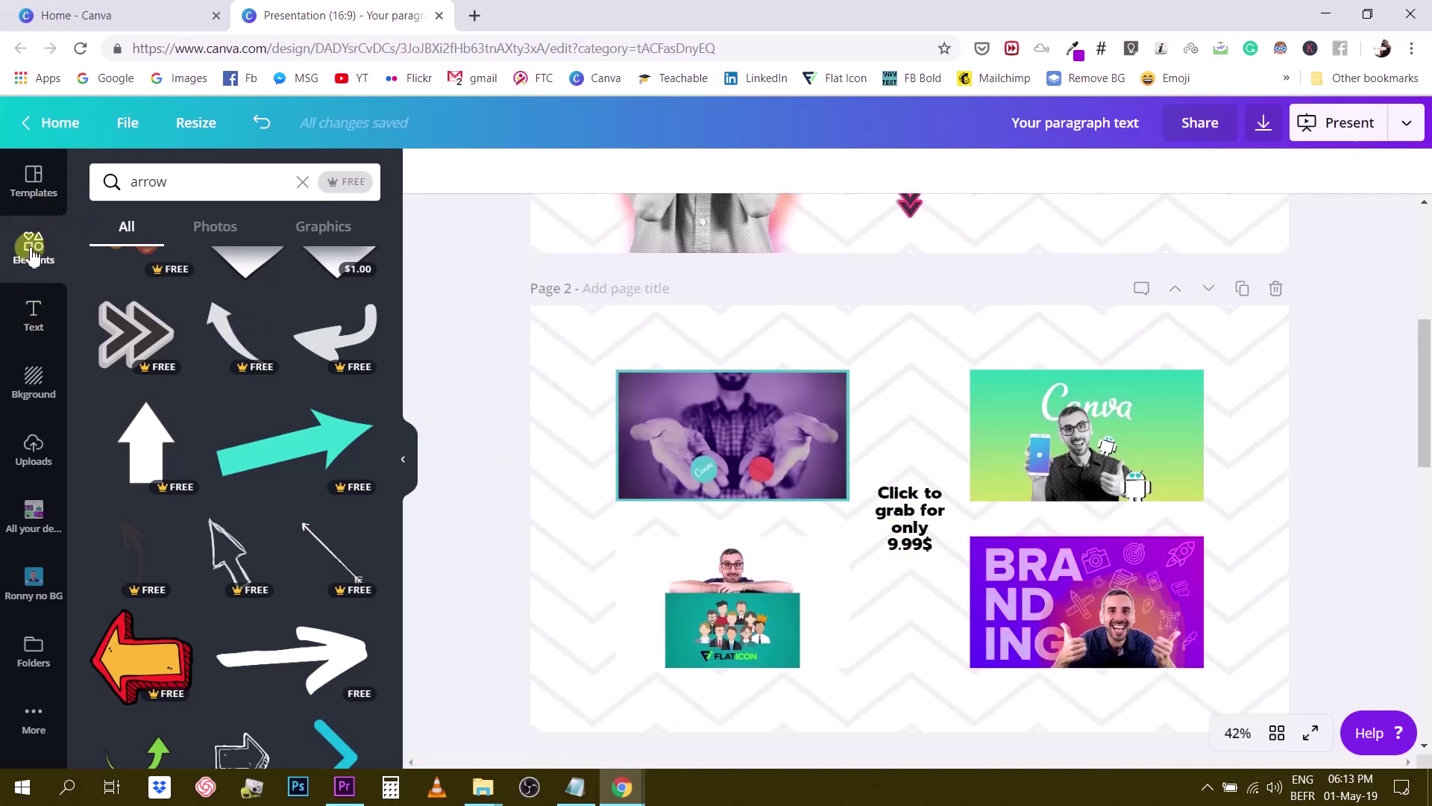
Clear the arrow search, open the full Gradients collection and add the round green-to-blue brush-stroke shape to page 2
click(302, 183)
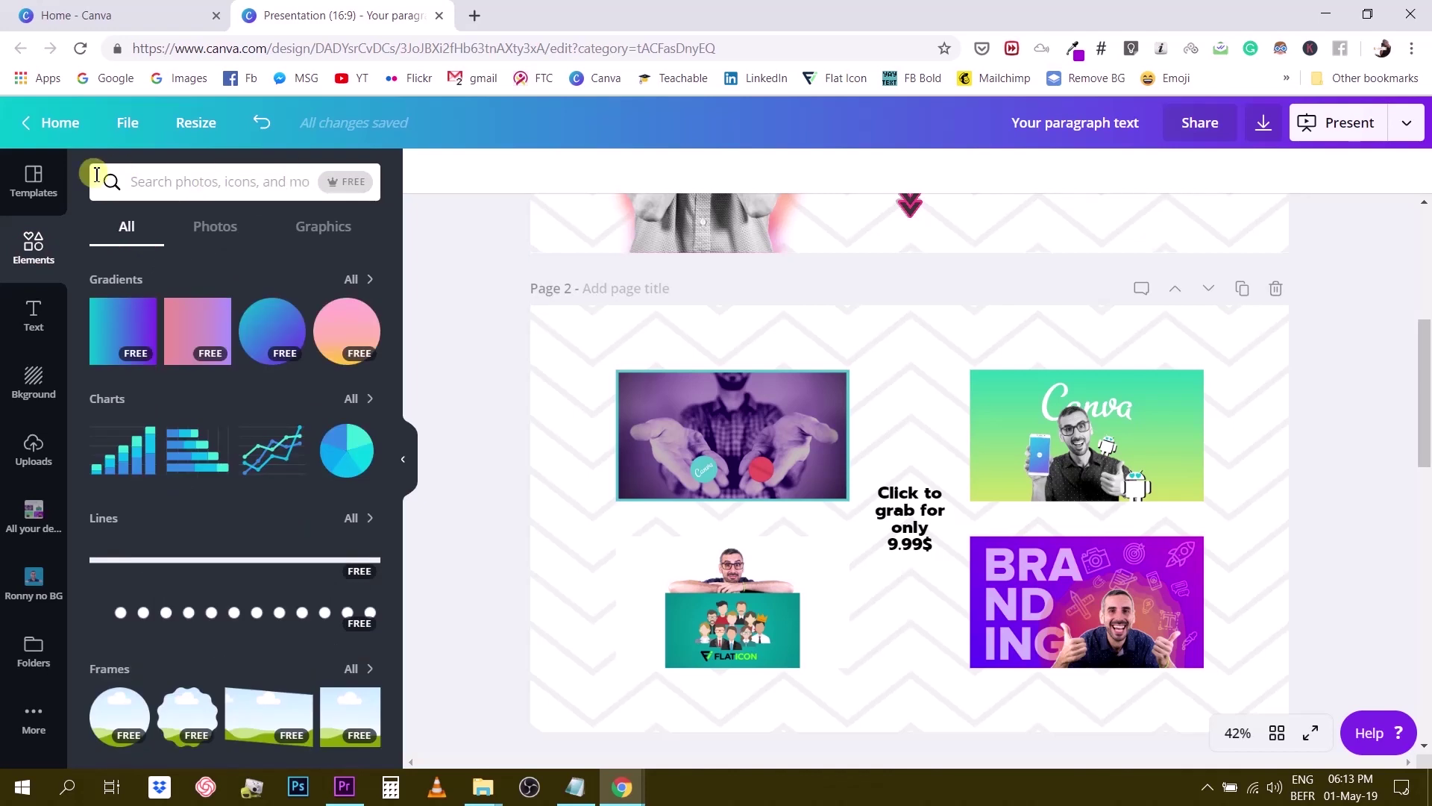
scroll(326, 311, down, 1)
scroll(313, 370, up, 2)
click(356, 375)
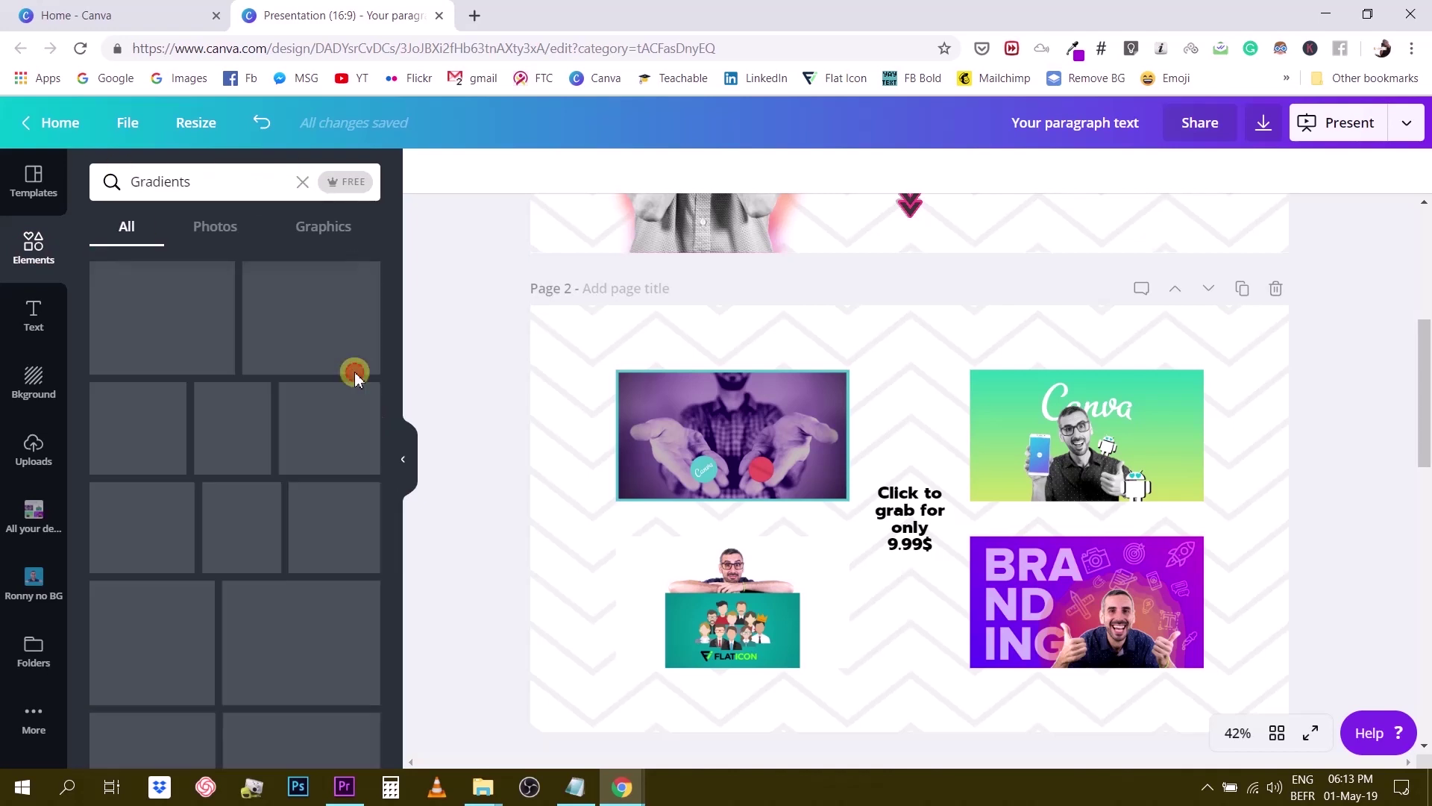
scroll(358, 423, down, 10)
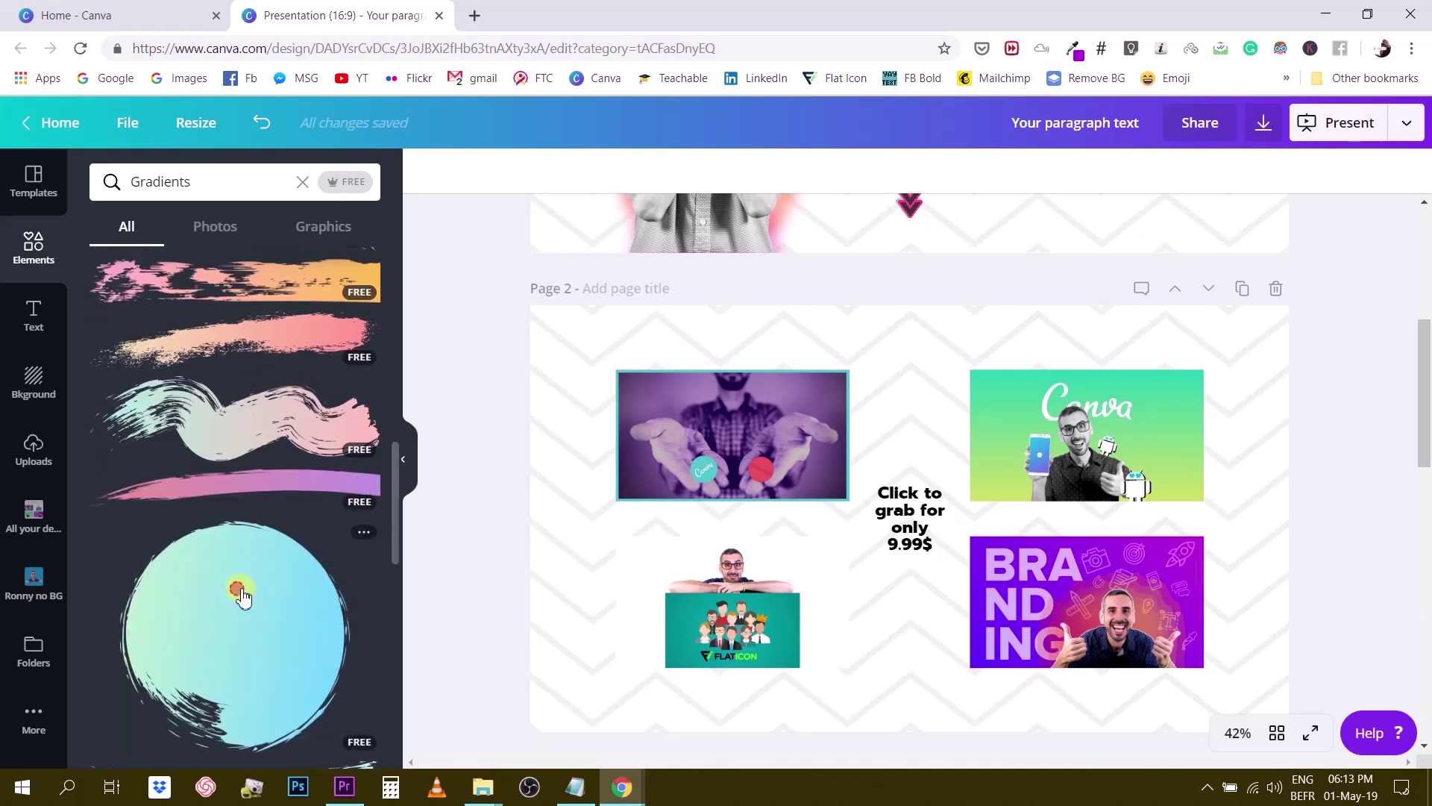
click(239, 597)
Shrink the gradient circle, place it over the price text between the four images, and rotate it
drag(736, 348, 909, 519)
mouse_move(897, 571)
mouse_down()
mouse_move(898, 540)
mouse_move(914, 546)
mouse_up()
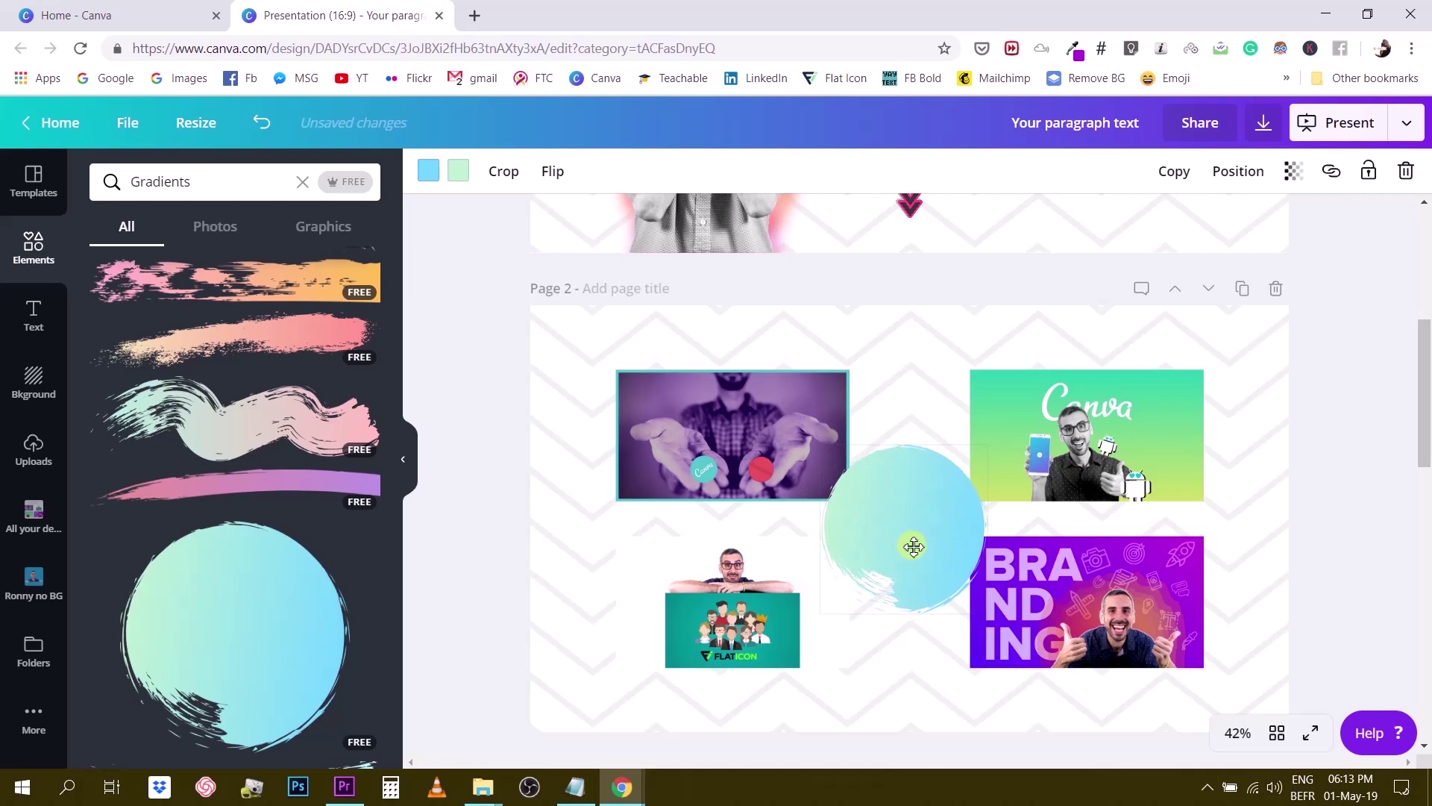
drag(833, 608, 710, 515)
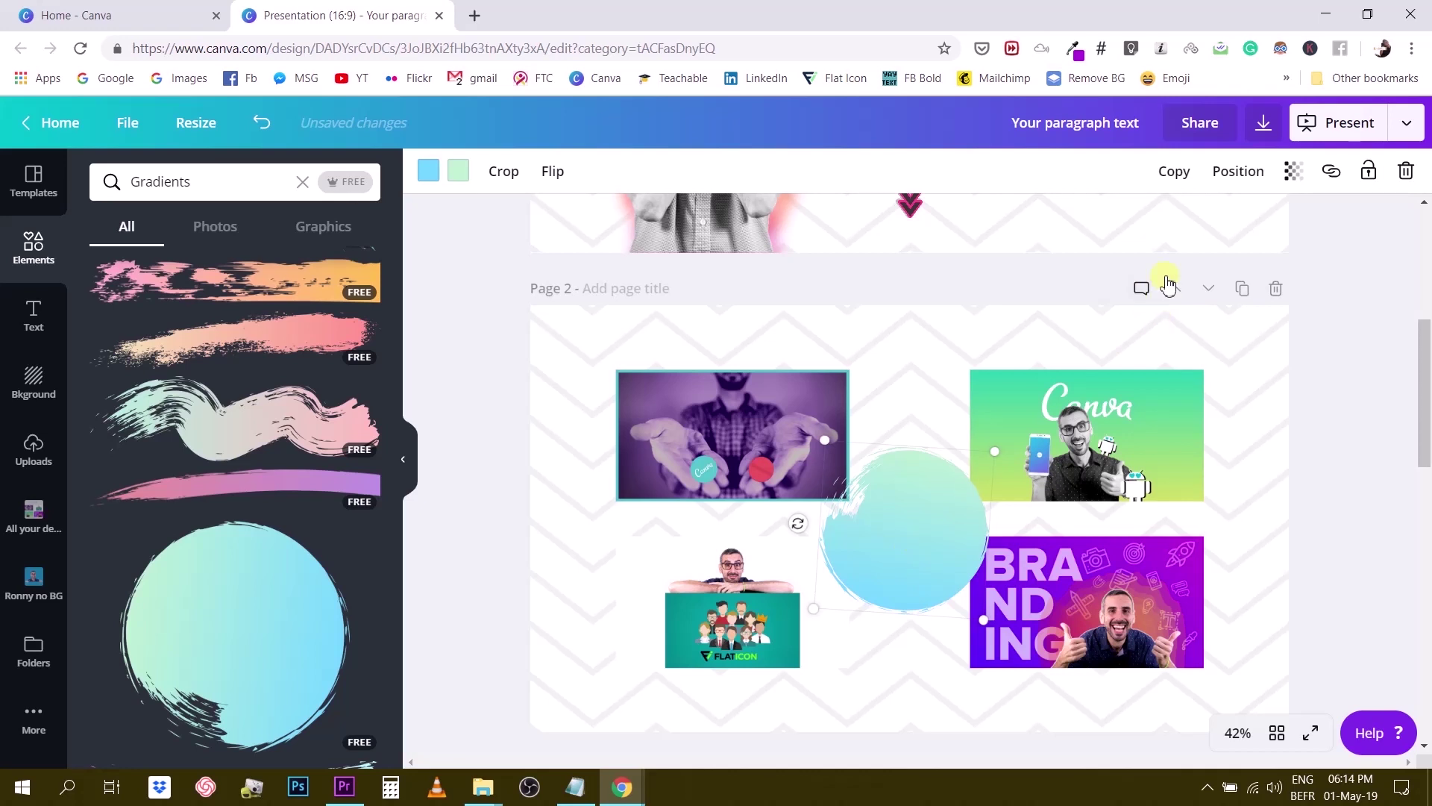
Send the gradient circle to the back, then bring it forward until it sits over the images but behind the price text
click(1235, 172)
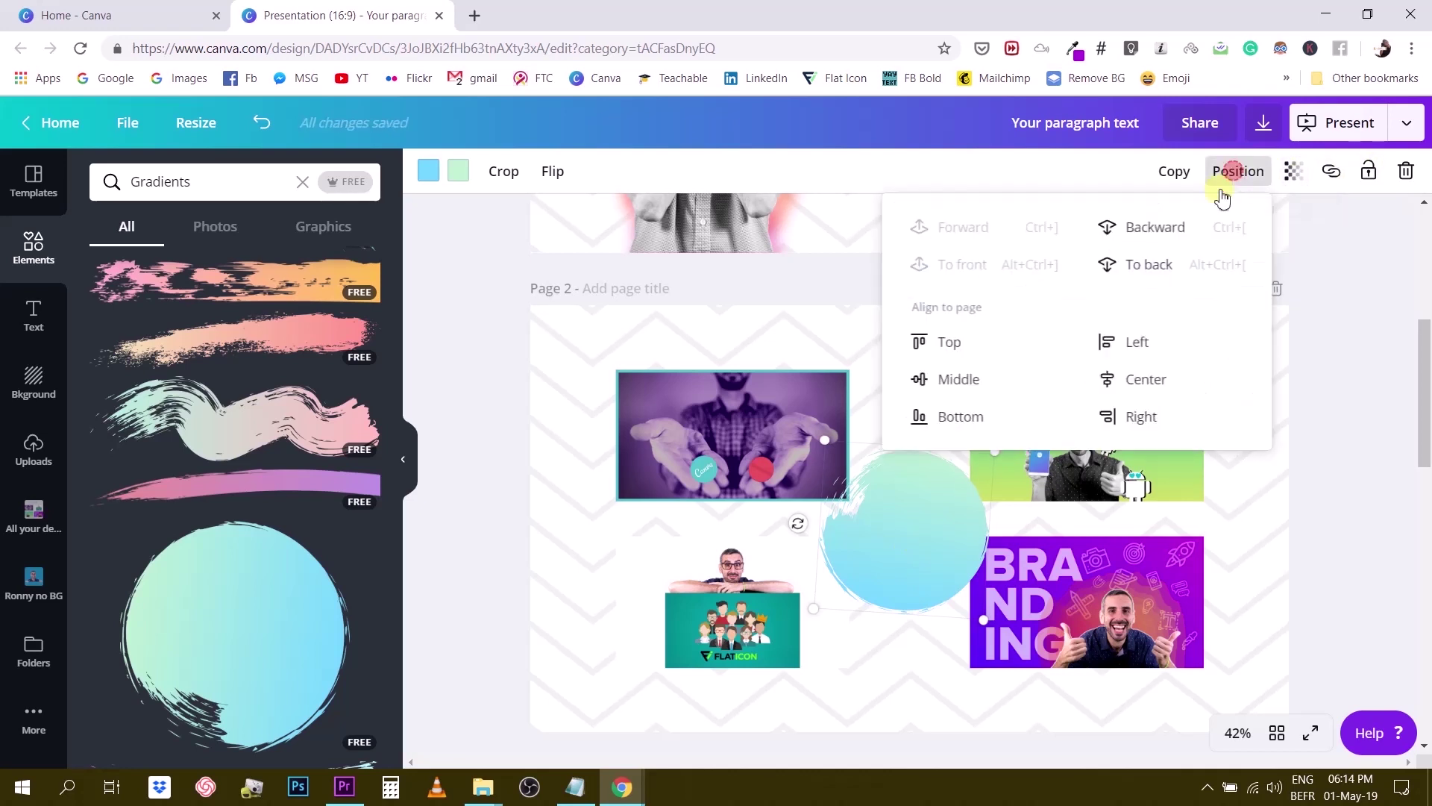
click(1146, 265)
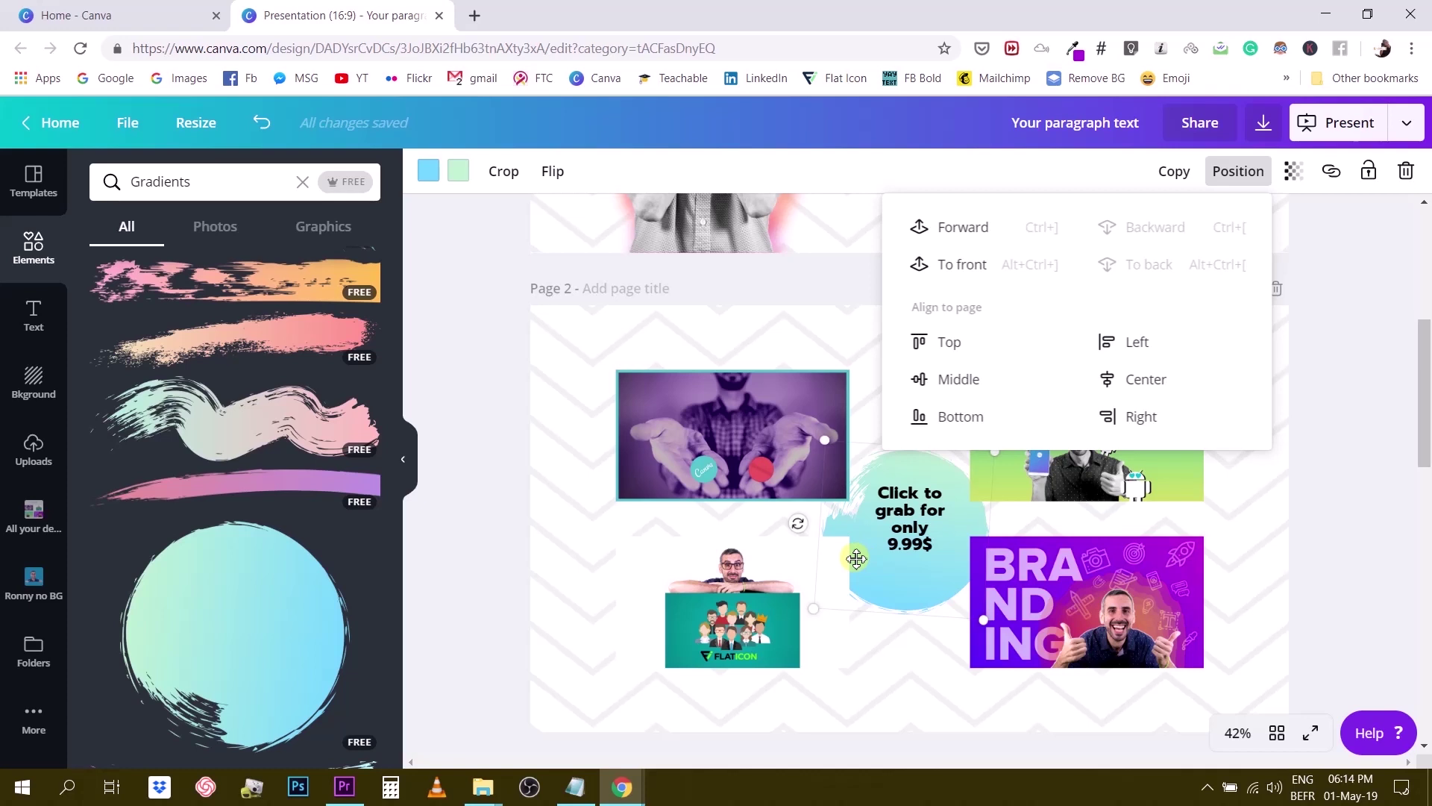
click(975, 231)
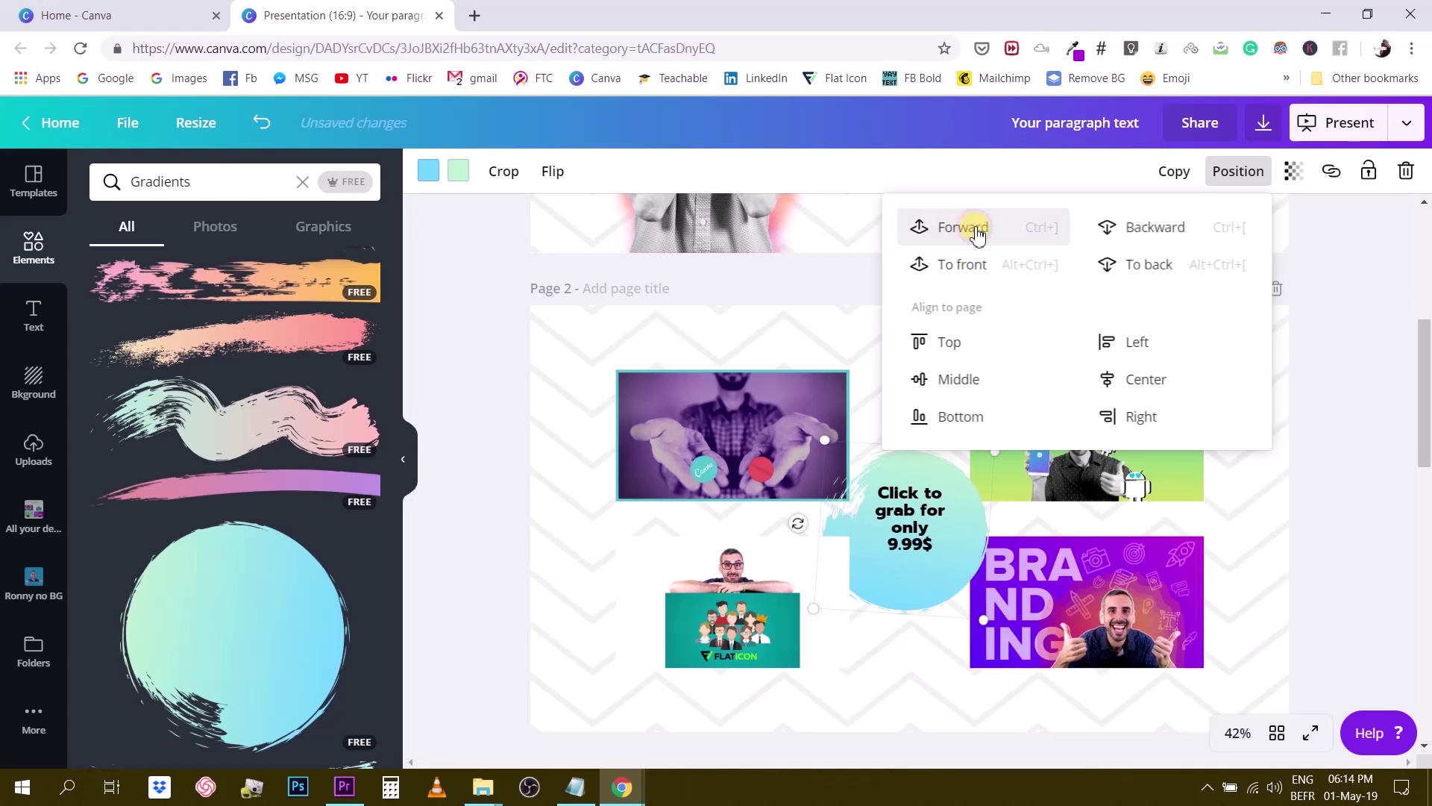
click(975, 232)
click(1334, 513)
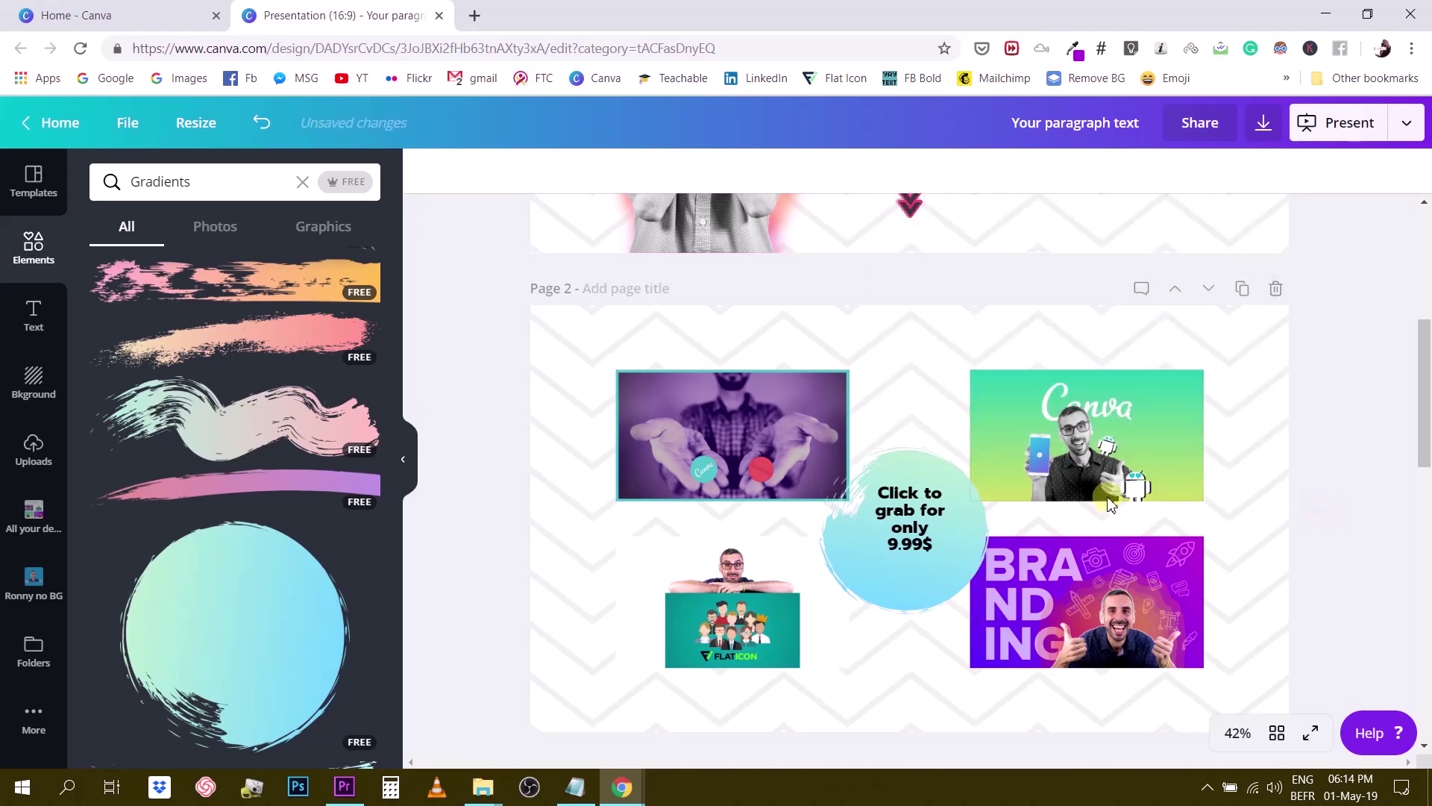
Shift the gradient circle up behind the price text and align it to the middle of page 2
drag(905, 601, 904, 578)
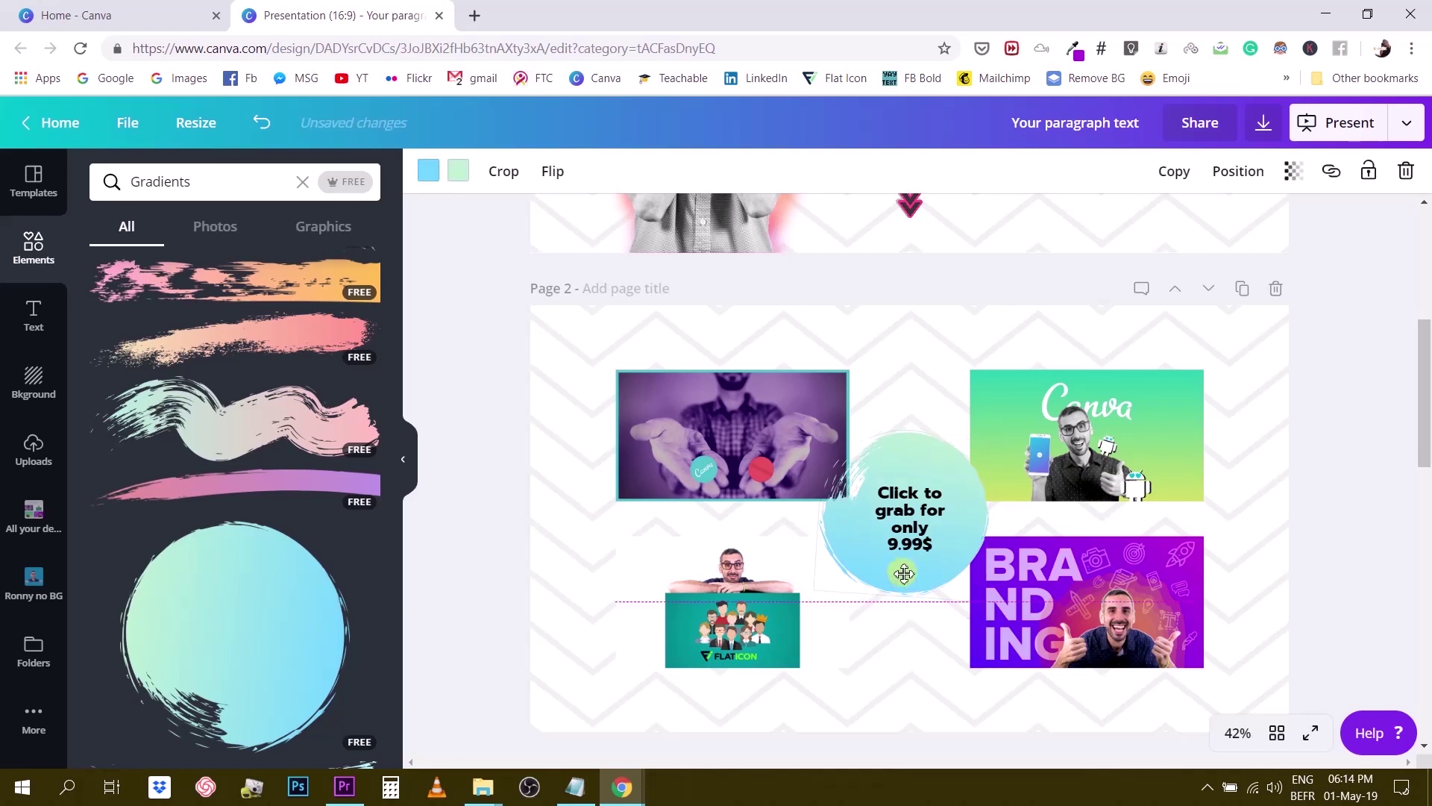
click(1235, 171)
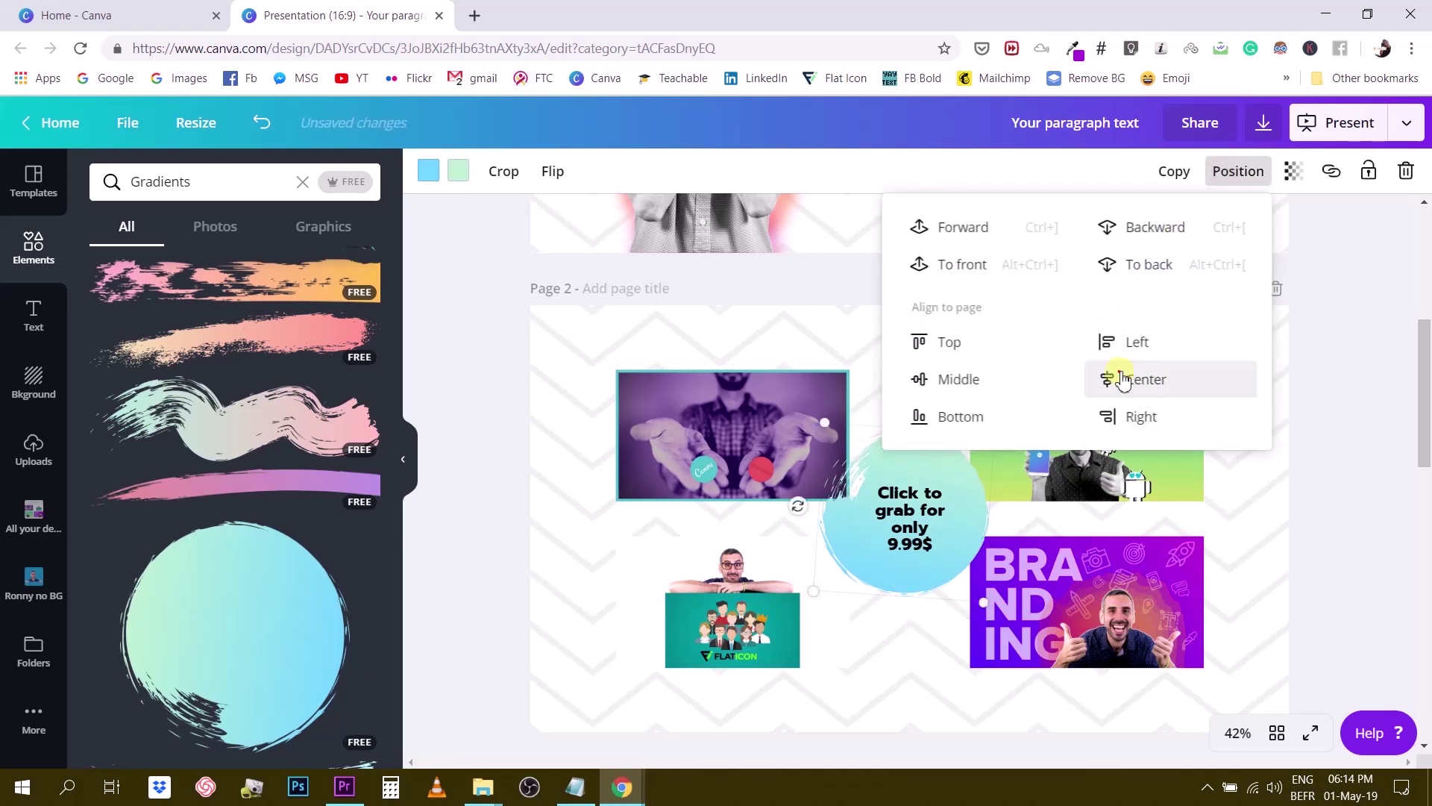
click(969, 381)
click(1320, 533)
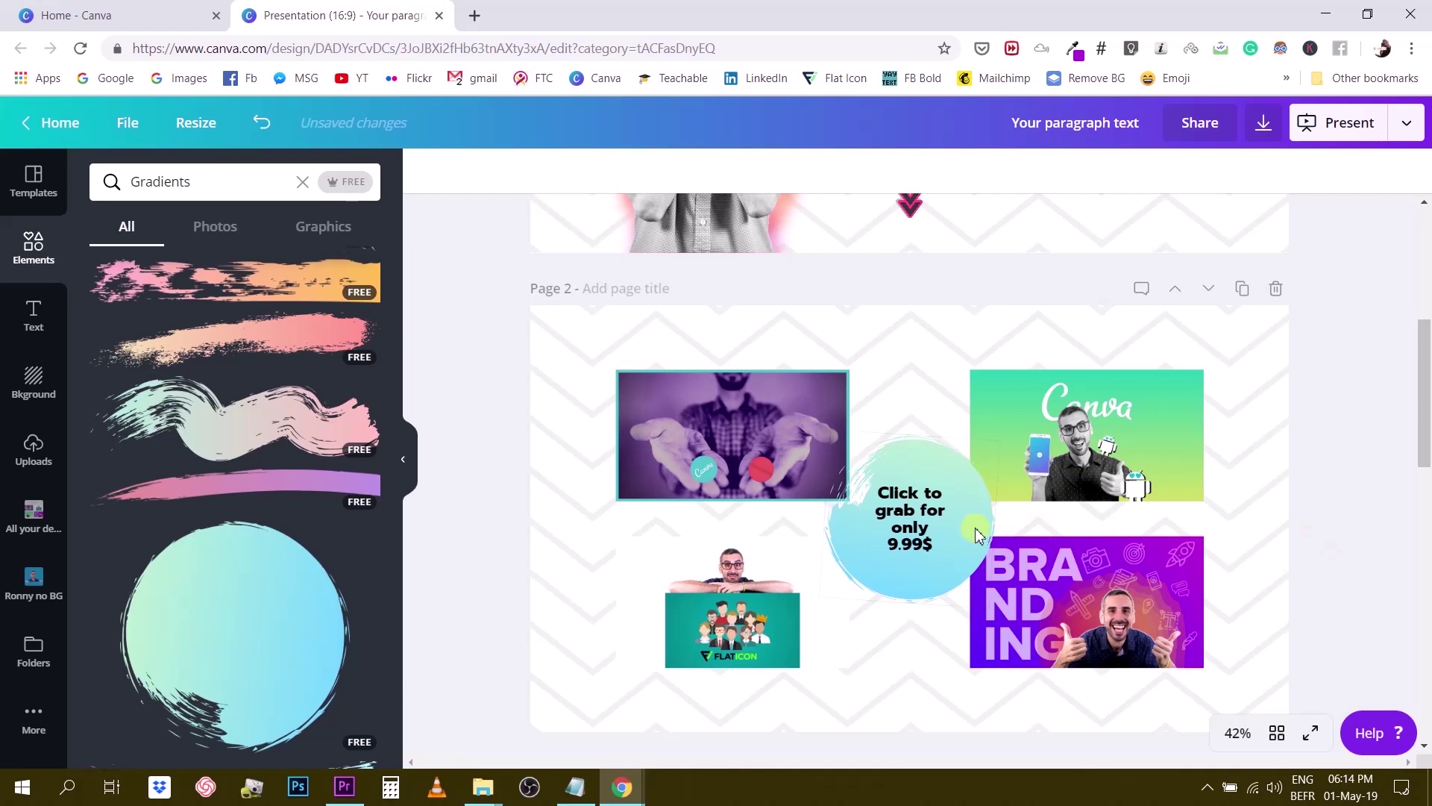
Enlarge the price text to font size 41.7 and centre it on the gradient circle
click(958, 549)
drag(972, 557, 1004, 584)
click(1338, 550)
drag(951, 528, 927, 521)
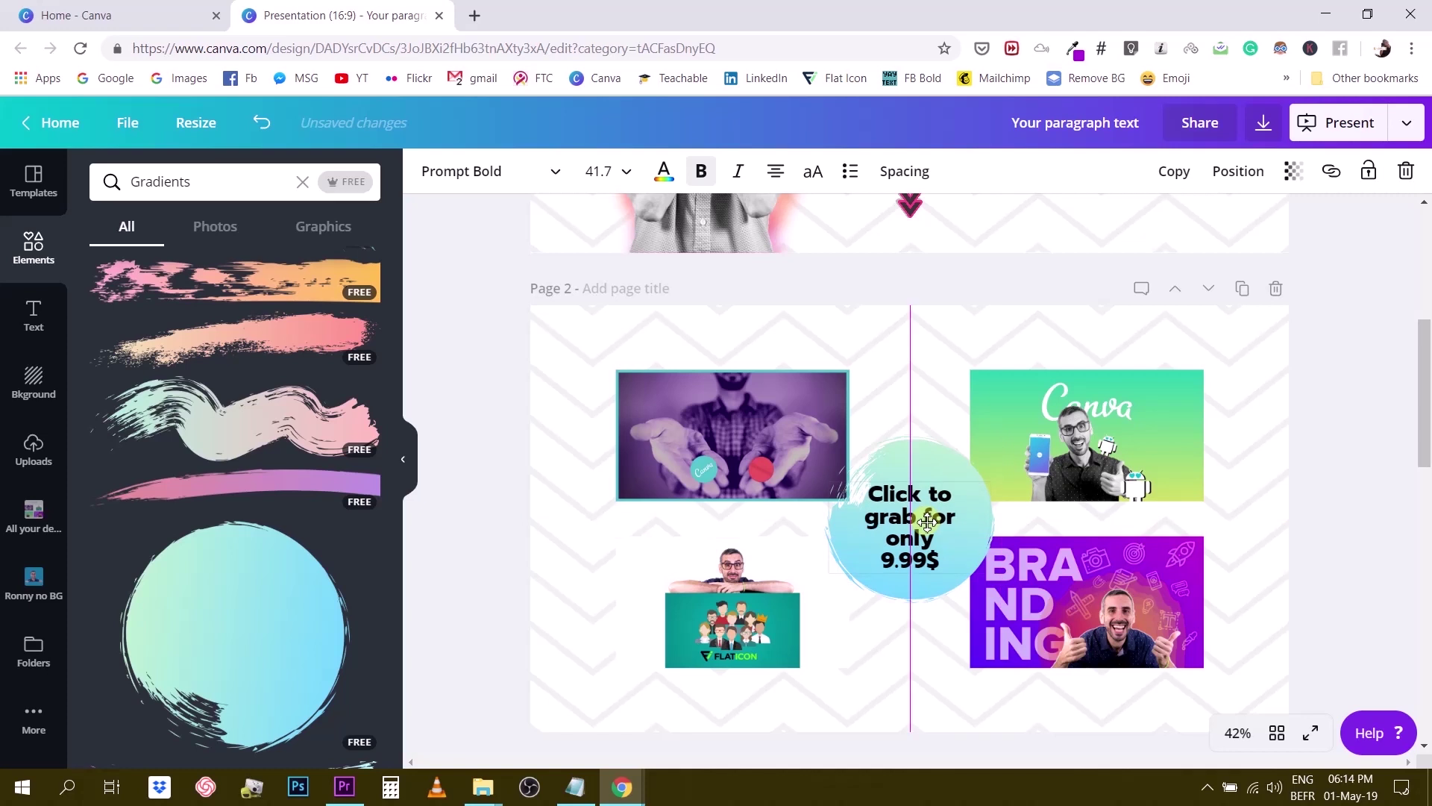
drag(927, 520, 928, 521)
Recolour the circle's gradient, replacing the blue with peach and the green with bright pink
click(925, 461)
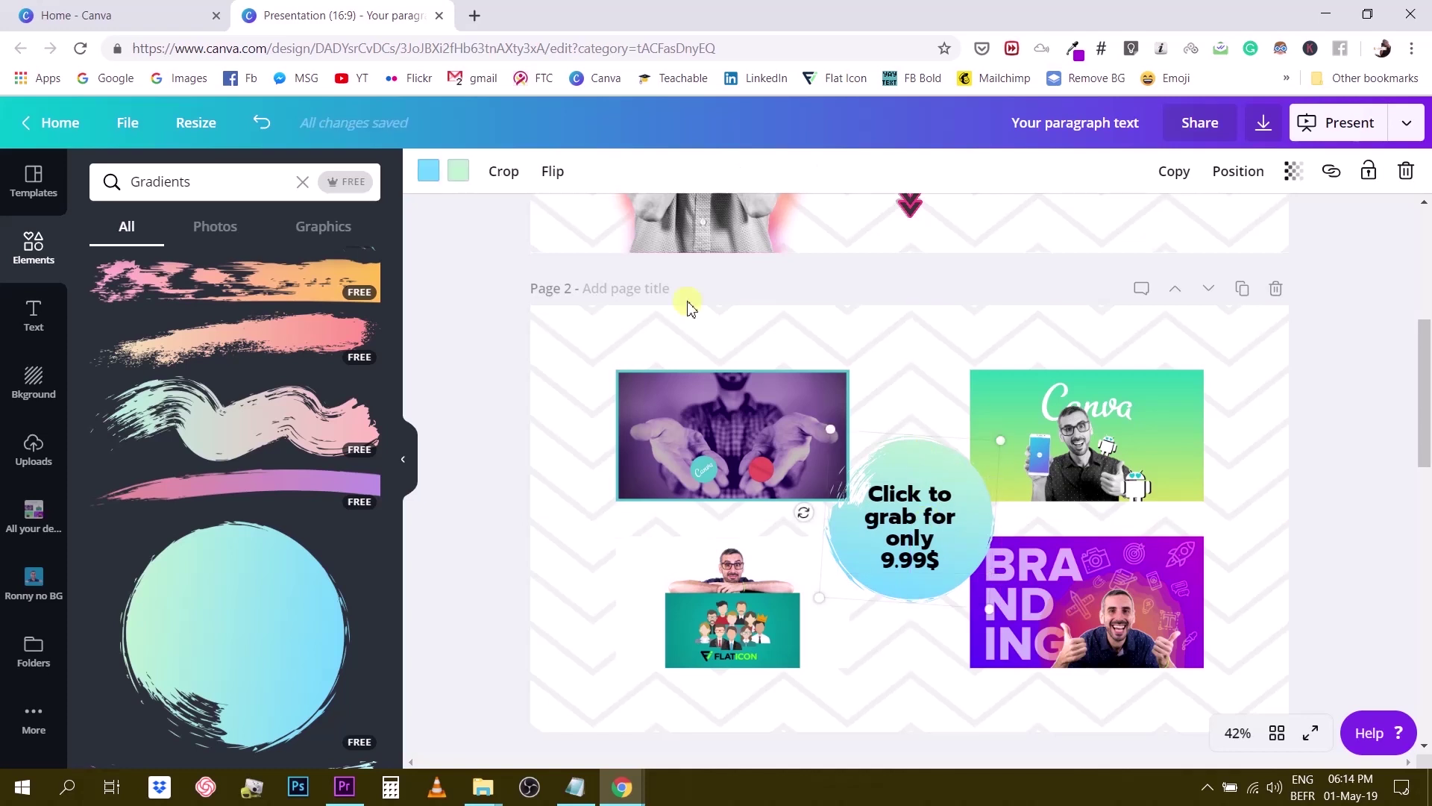
click(439, 186)
click(290, 293)
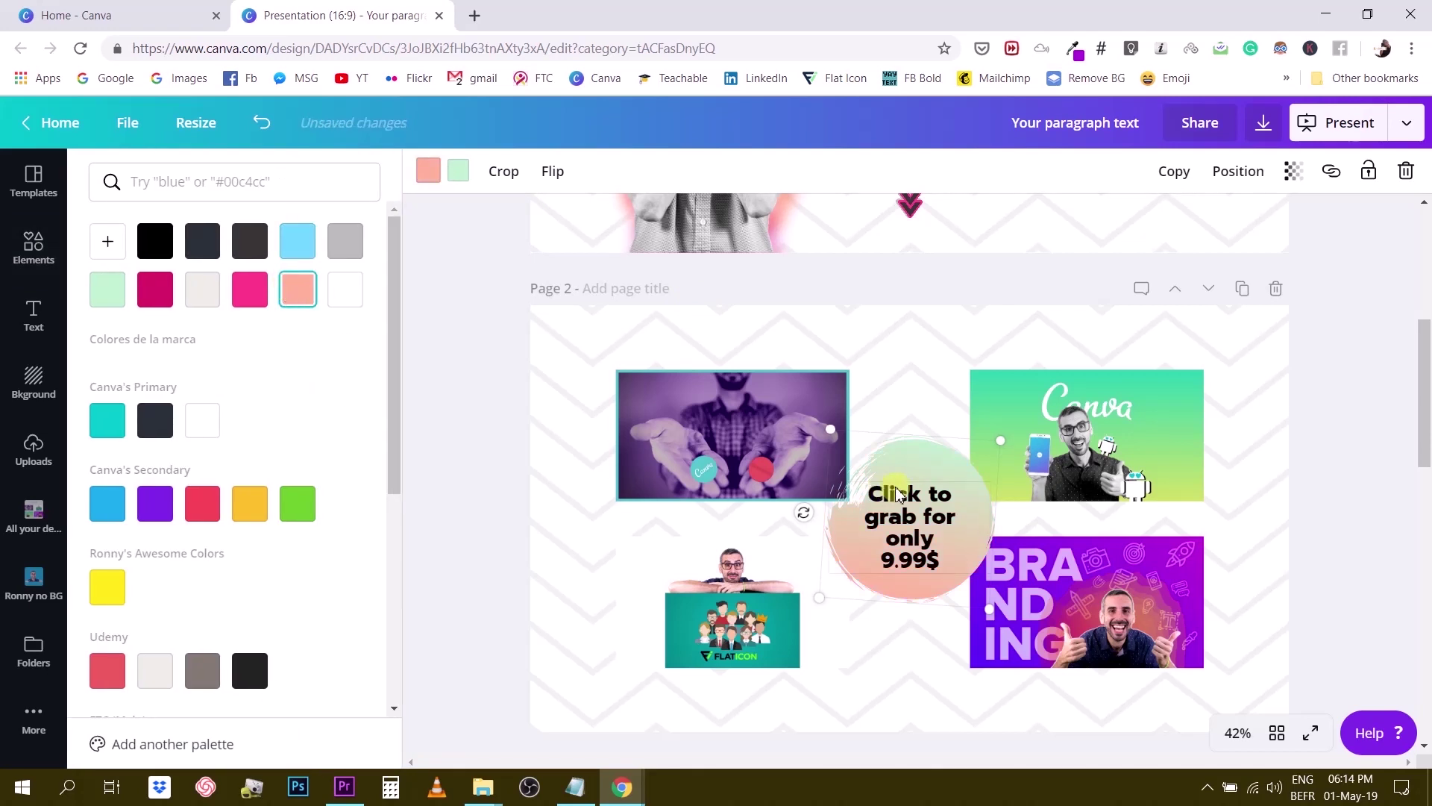
click(250, 288)
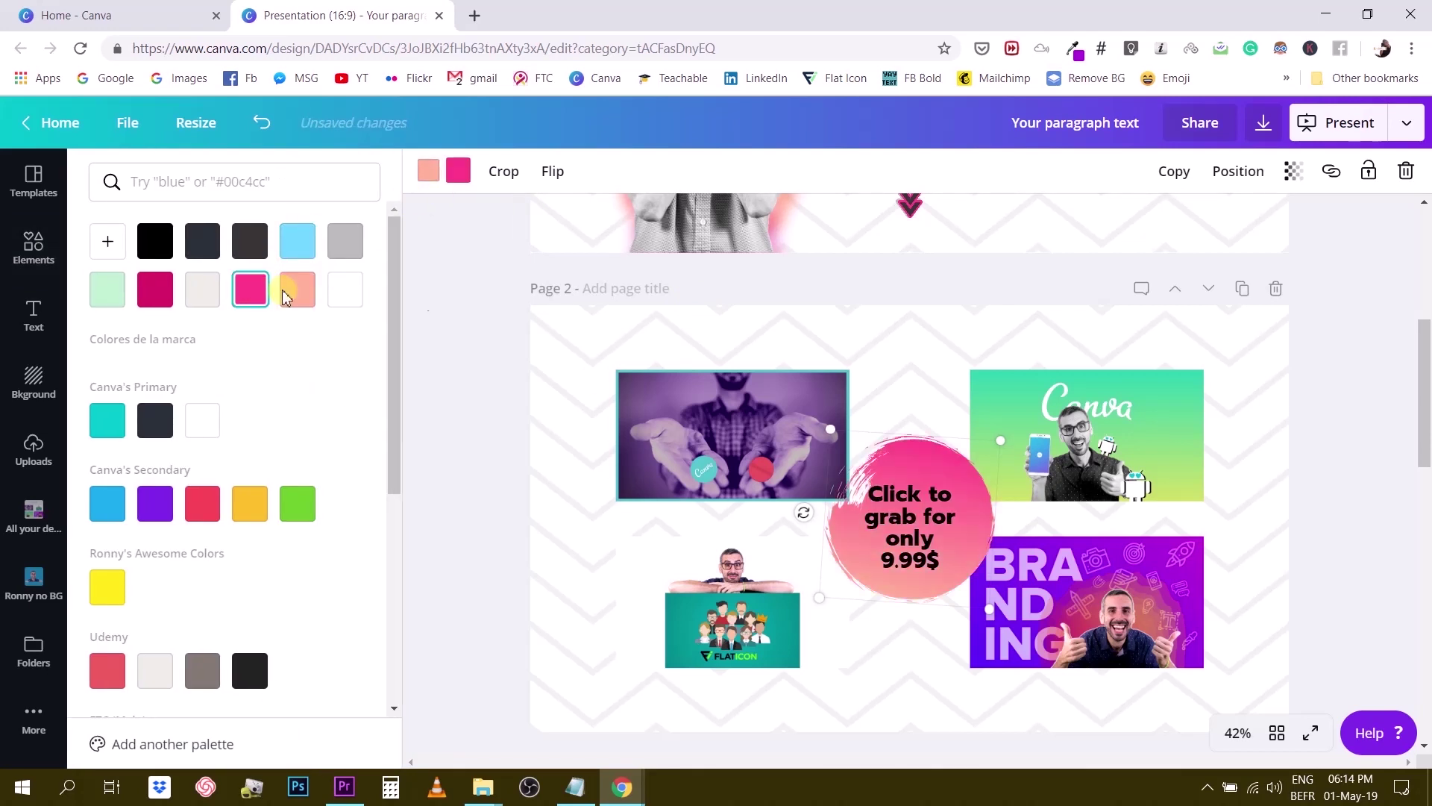
scroll(1370, 520, up, 4)
scroll(1326, 522, down, 4)
click(1319, 520)
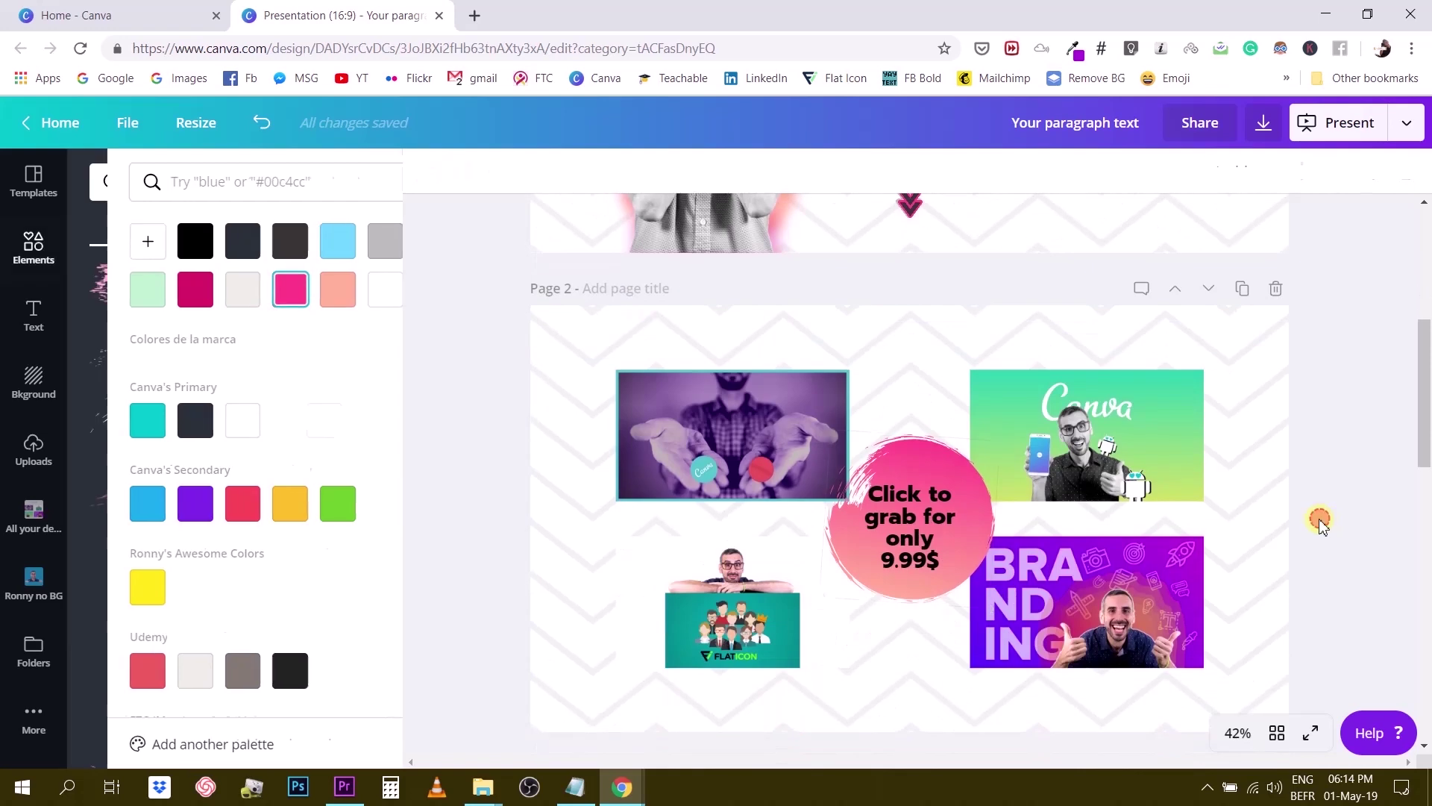
Look through the uploaded images, then upload the cover image "3 (2)" from the VISUALS & COVERS folder to Canva
click(905, 526)
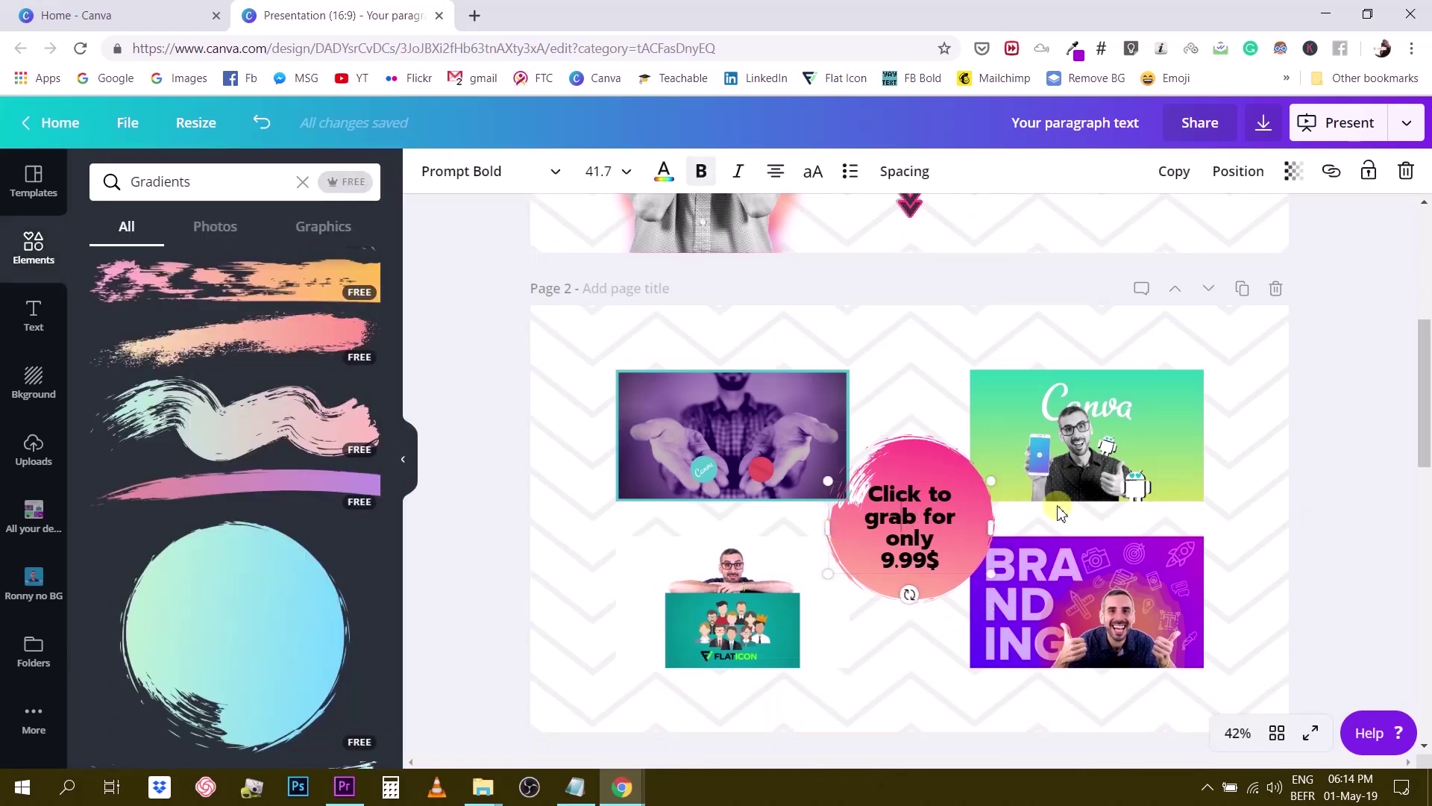
scroll(1061, 512, down, 1)
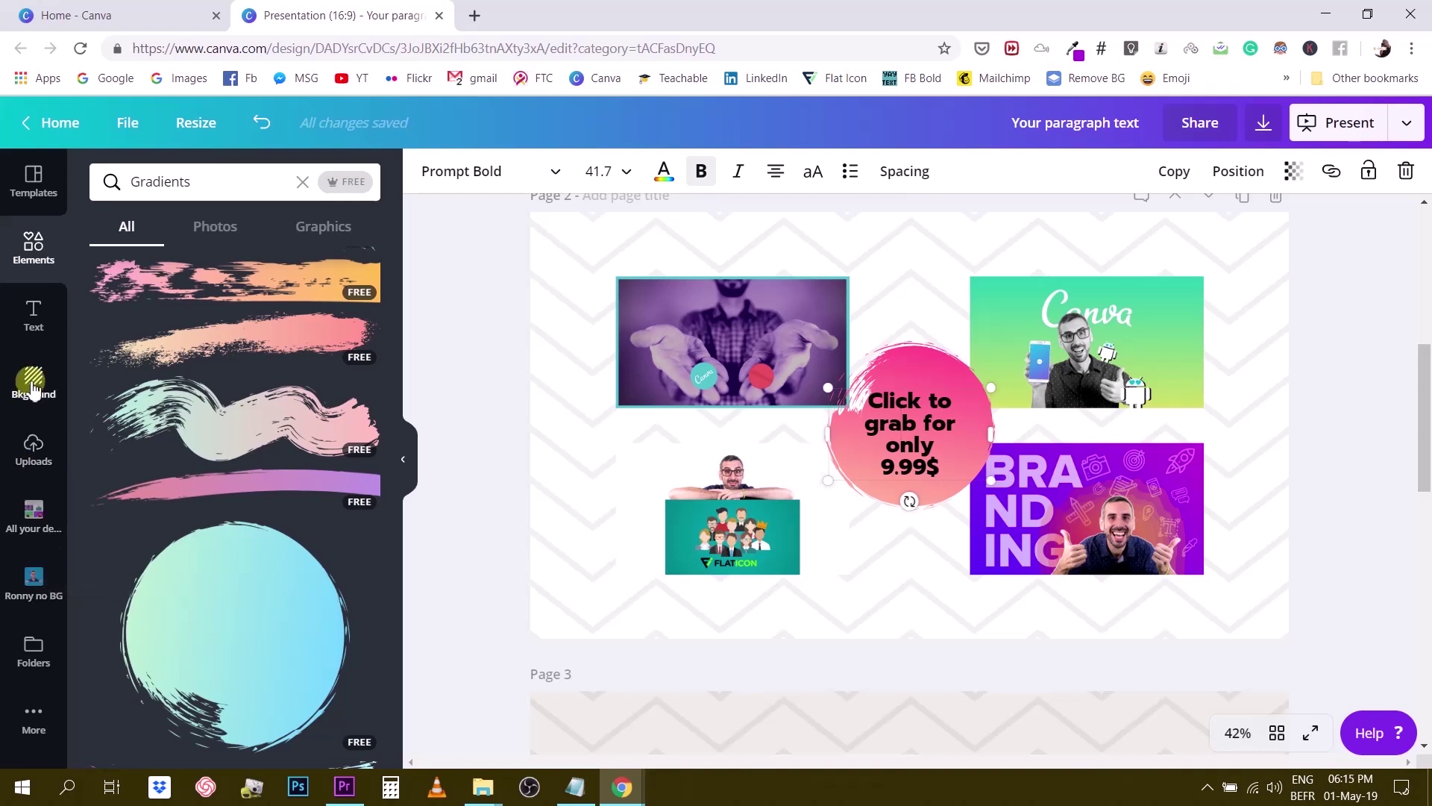
click(33, 447)
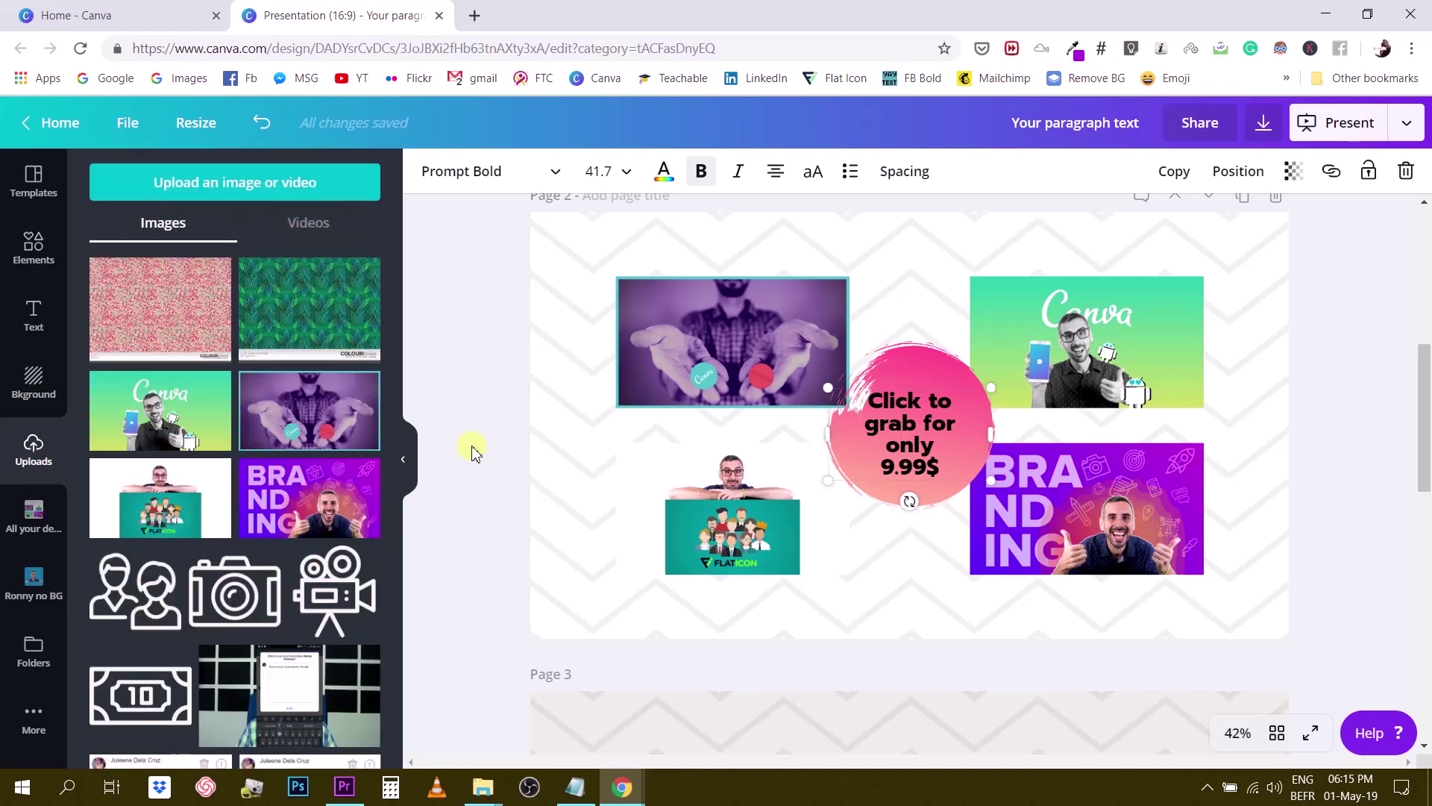
scroll(301, 465, down, 5)
scroll(297, 456, down, 5)
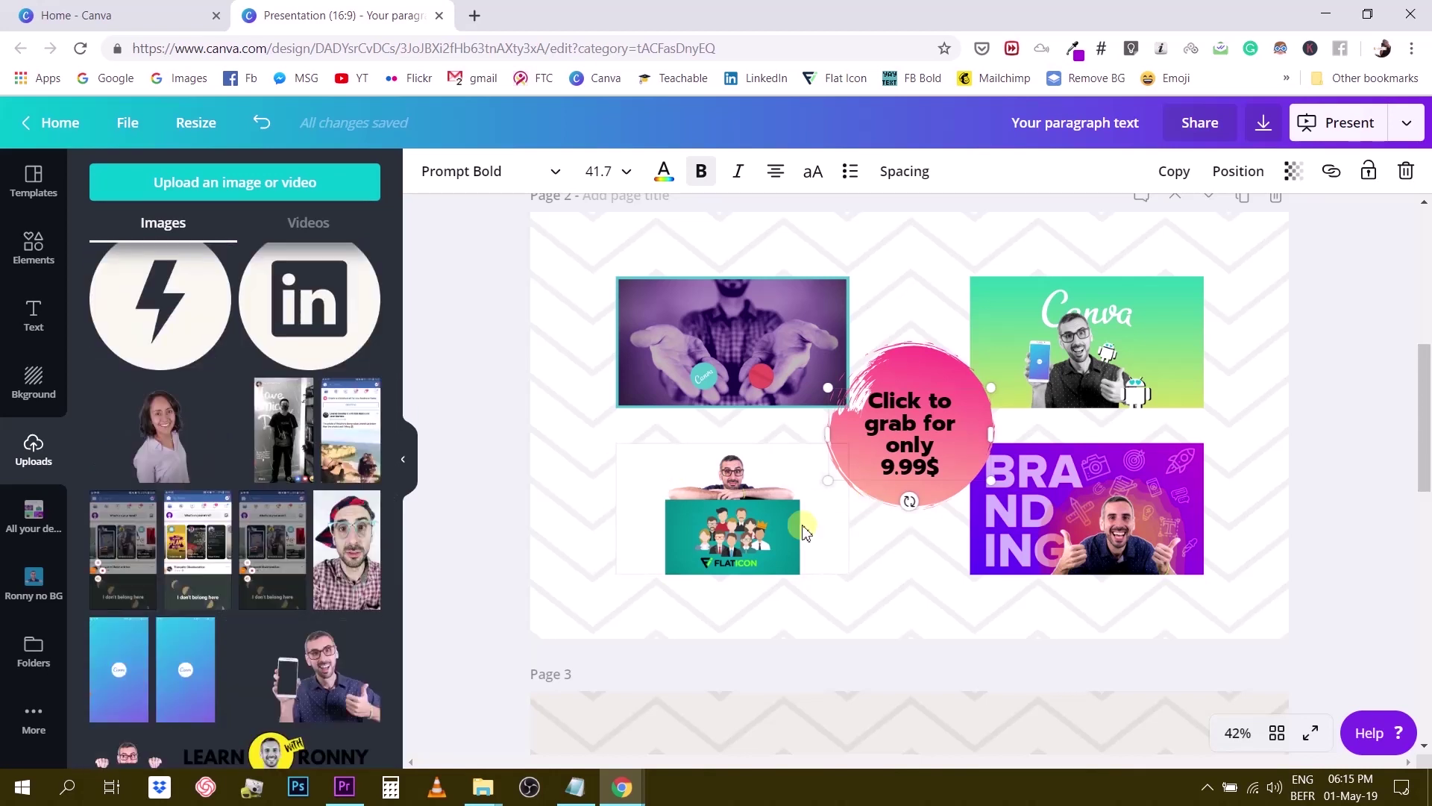
scroll(798, 521, up, 5)
scroll(227, 406, up, 6)
scroll(227, 407, up, 5)
scroll(863, 537, down, 6)
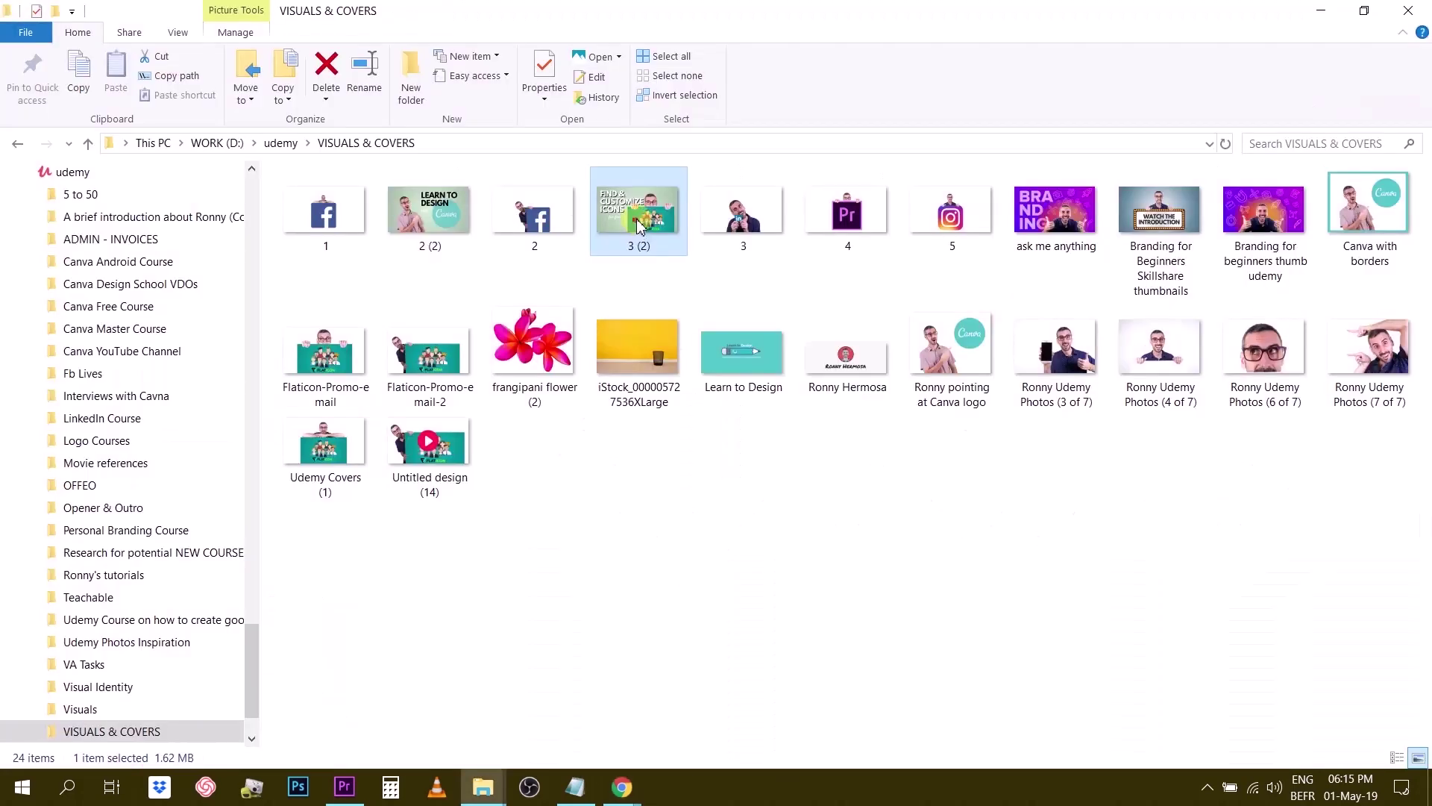
drag(638, 213, 256, 496)
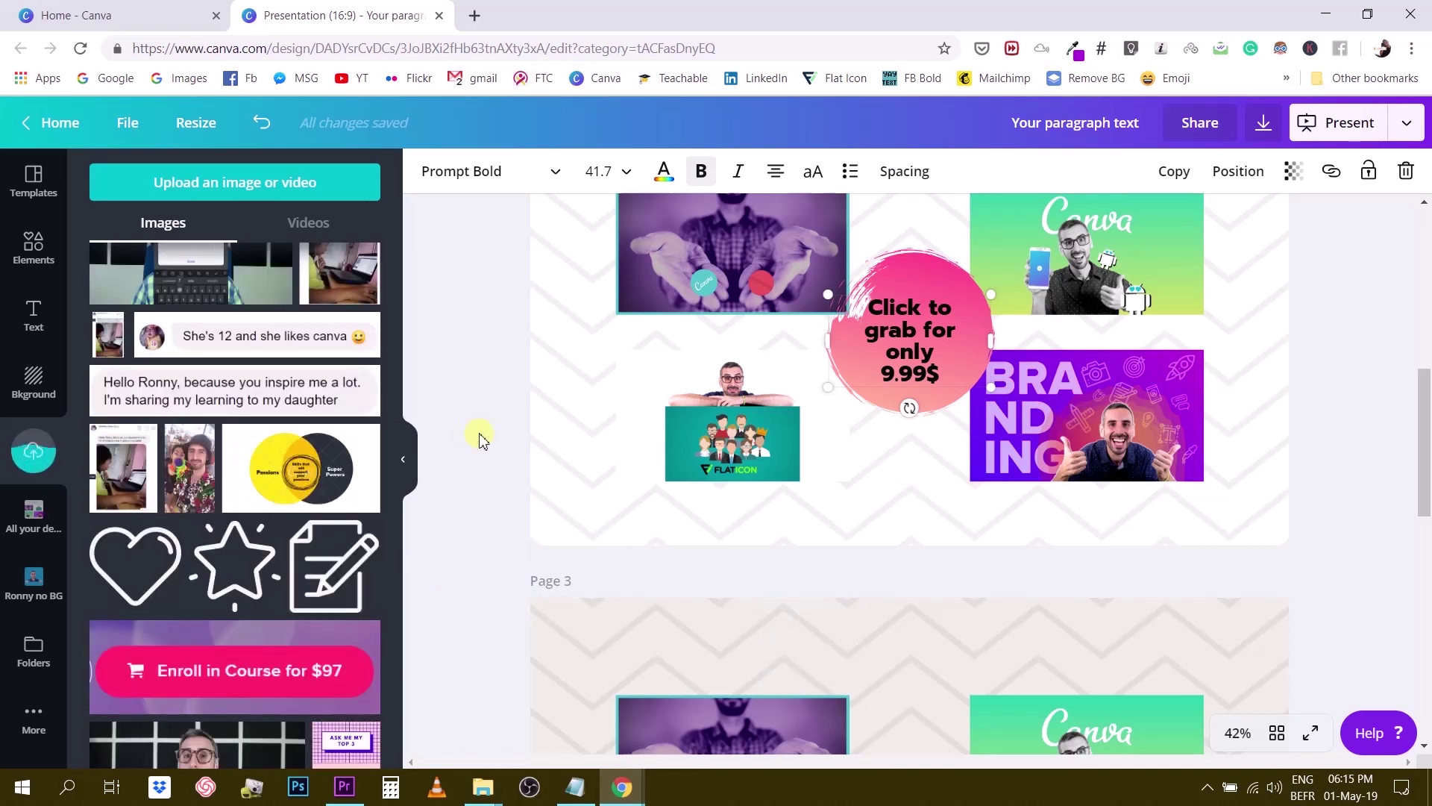
Open the link of the Flaticon course image on page 2 and copy its full address
scroll(480, 440, up, 5)
scroll(752, 608, down, 2)
click(752, 608)
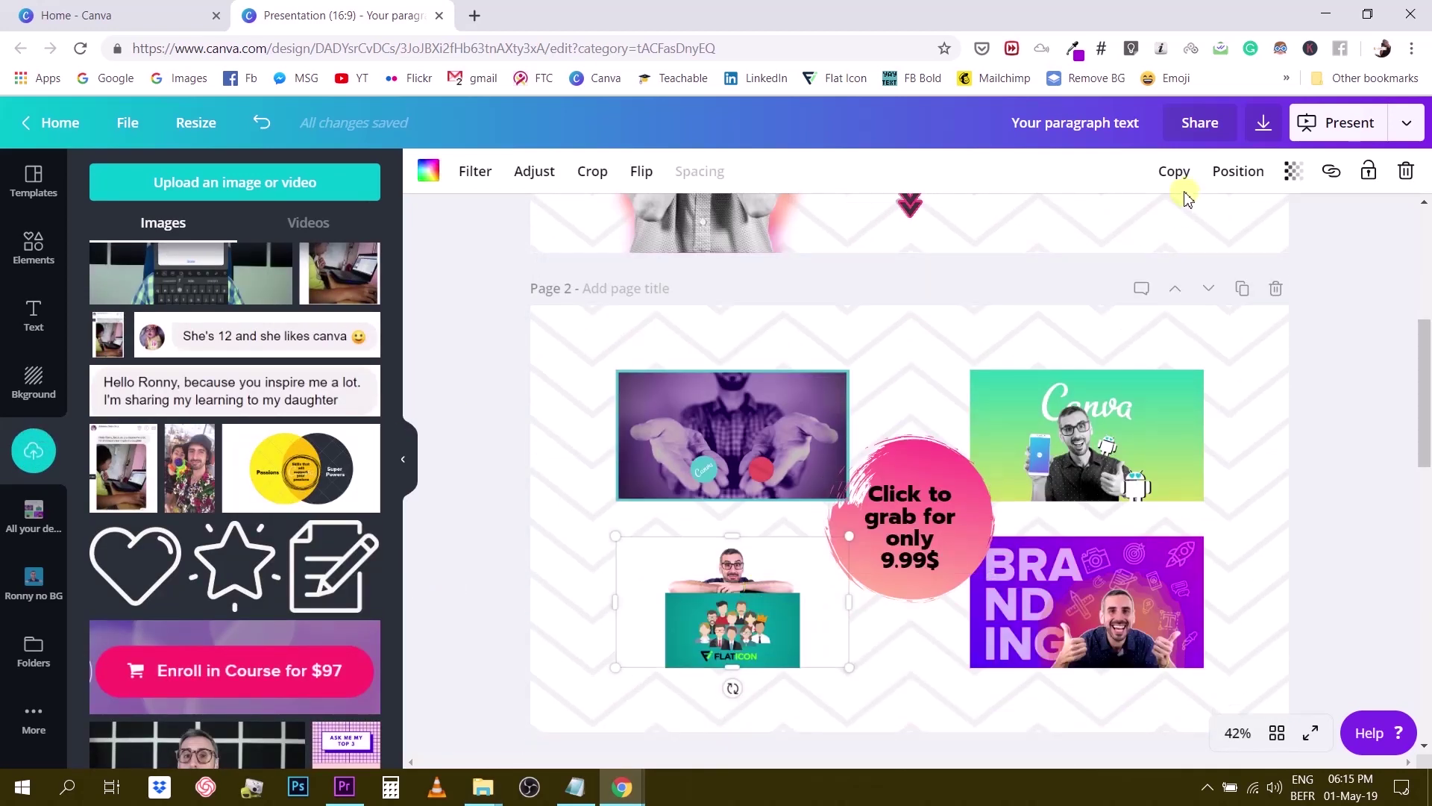
click(1332, 170)
key(ctrl+v)
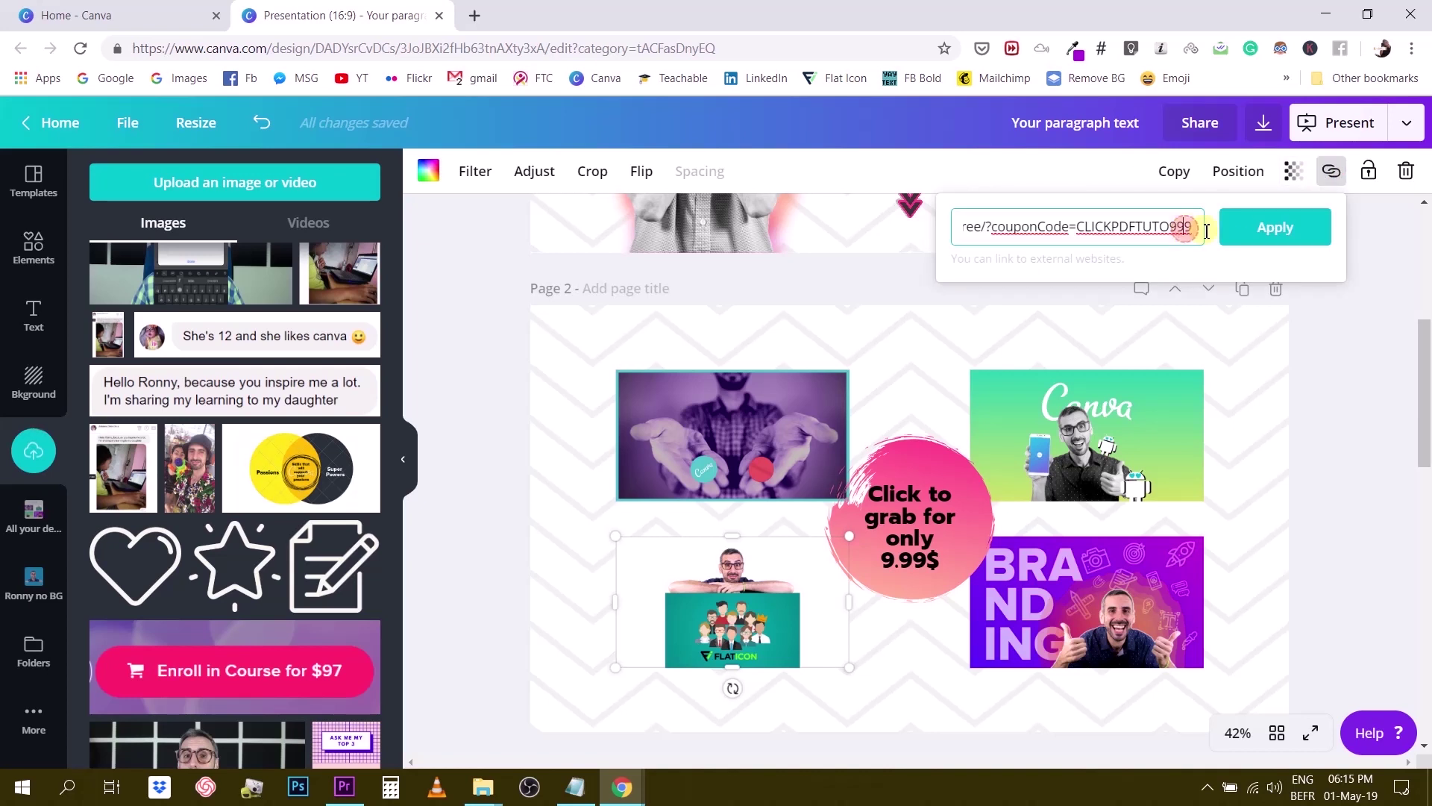
key(ctrl+a)
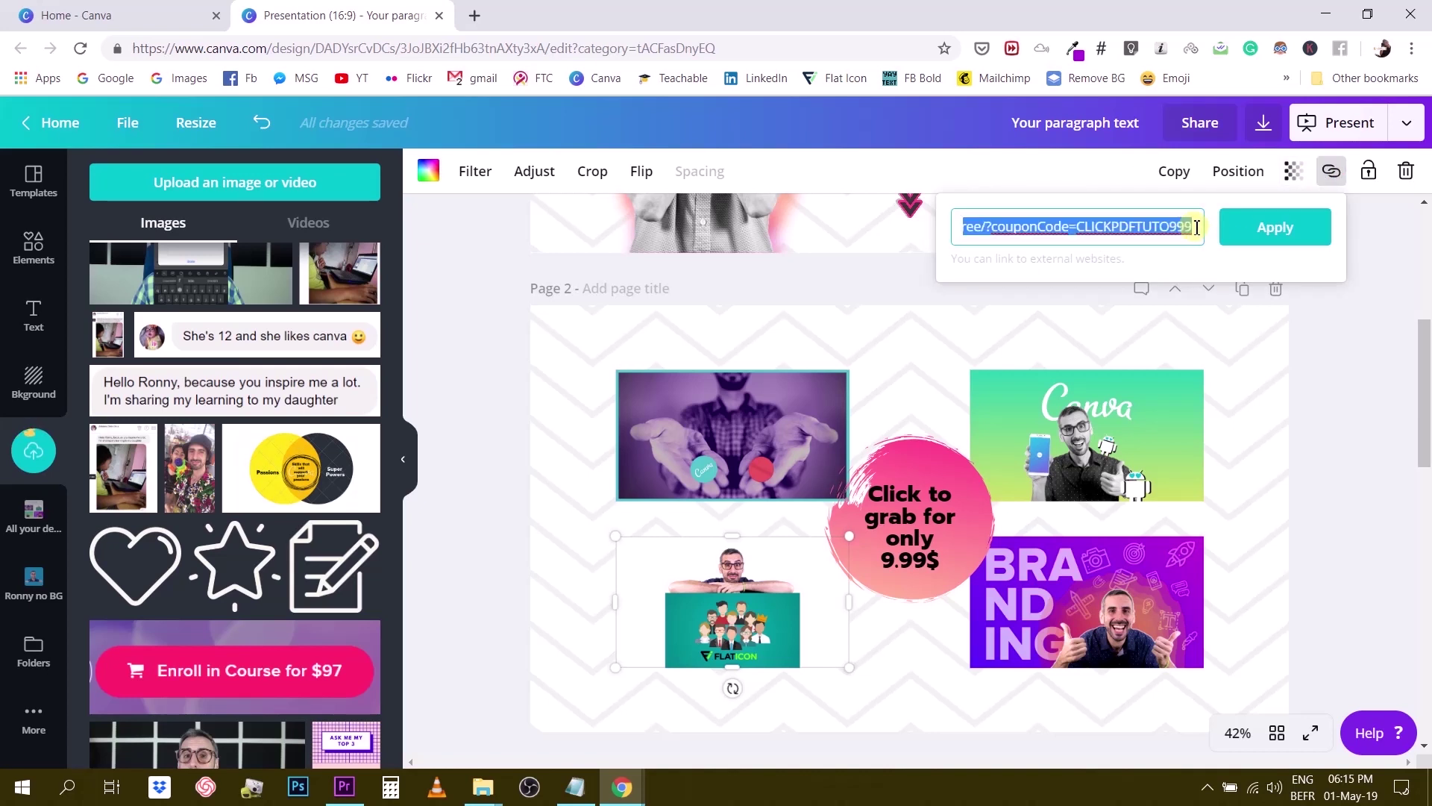
key(ctrl+v)
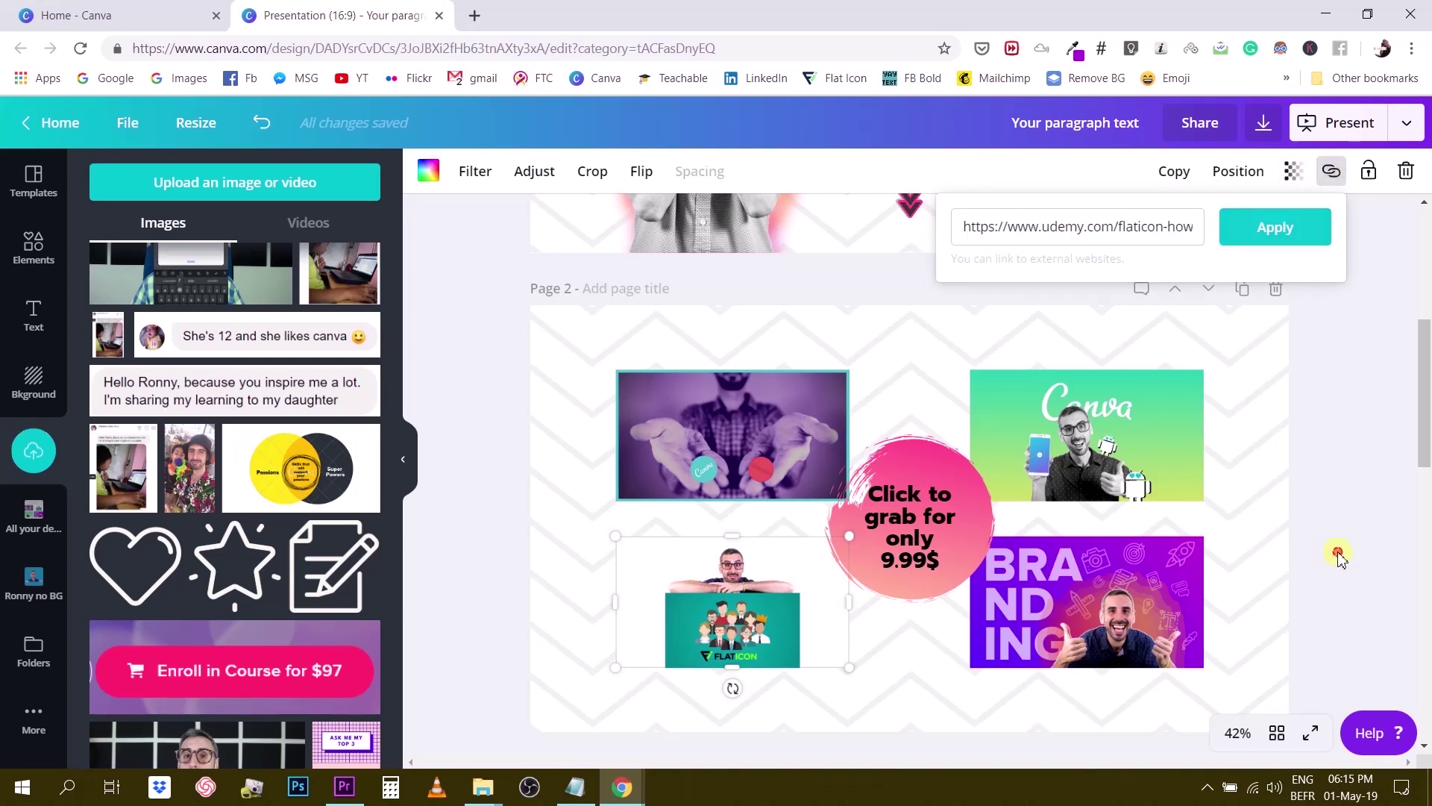
click(1340, 550)
Replace the Flaticon image on page 2 with the uploaded "Find & Customize Icons" cover and apply the course link to it
scroll(235, 365, up, 5)
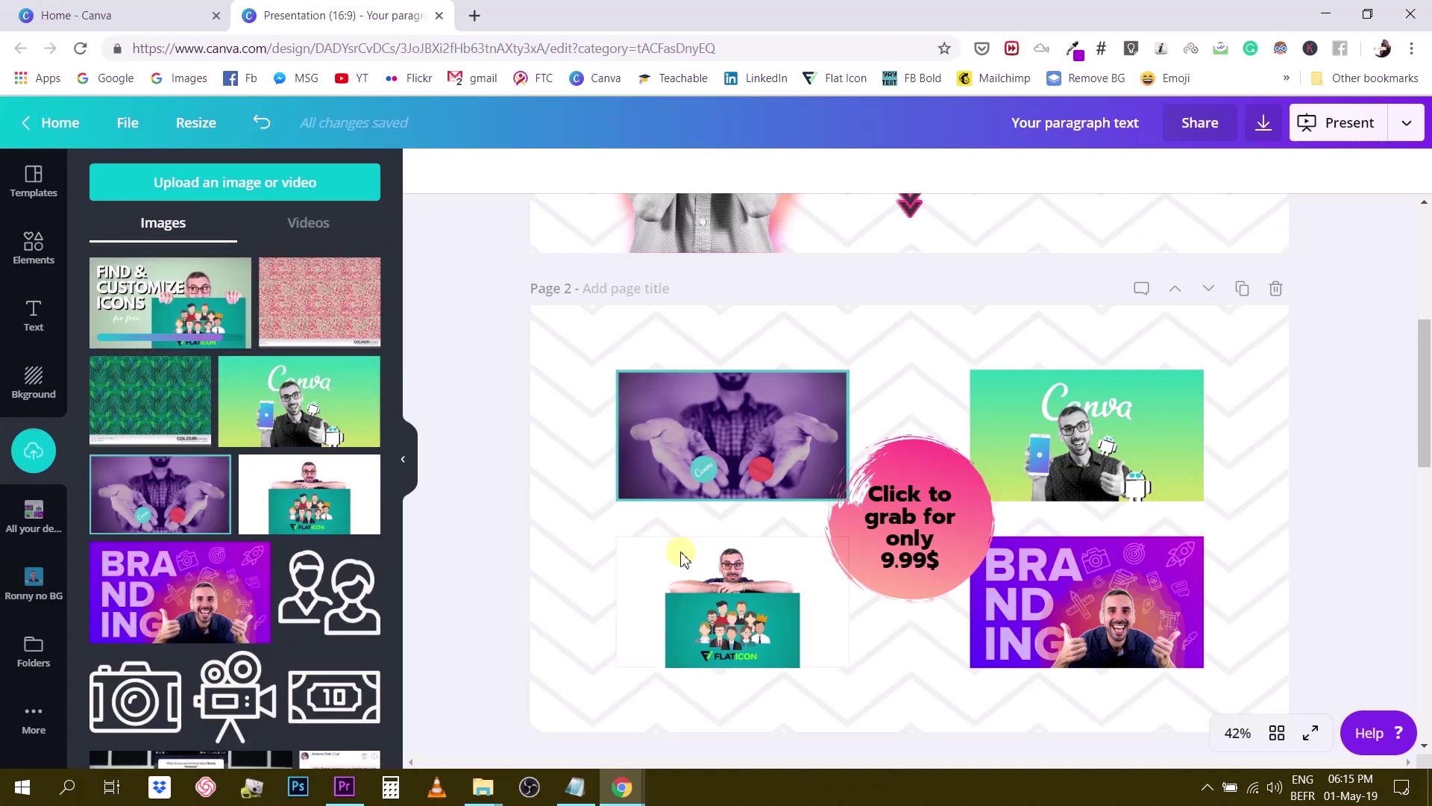
click(720, 603)
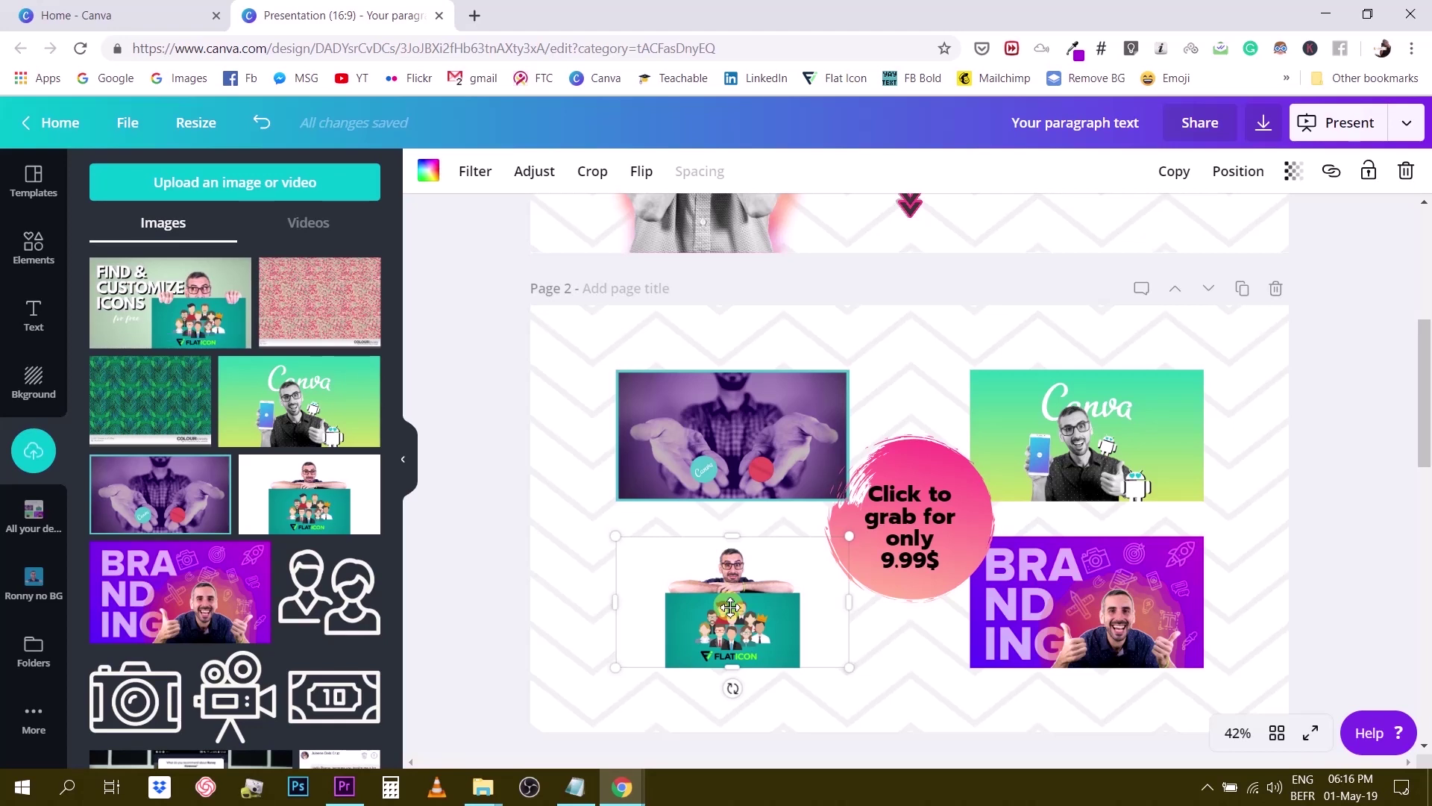
drag(170, 302, 703, 610)
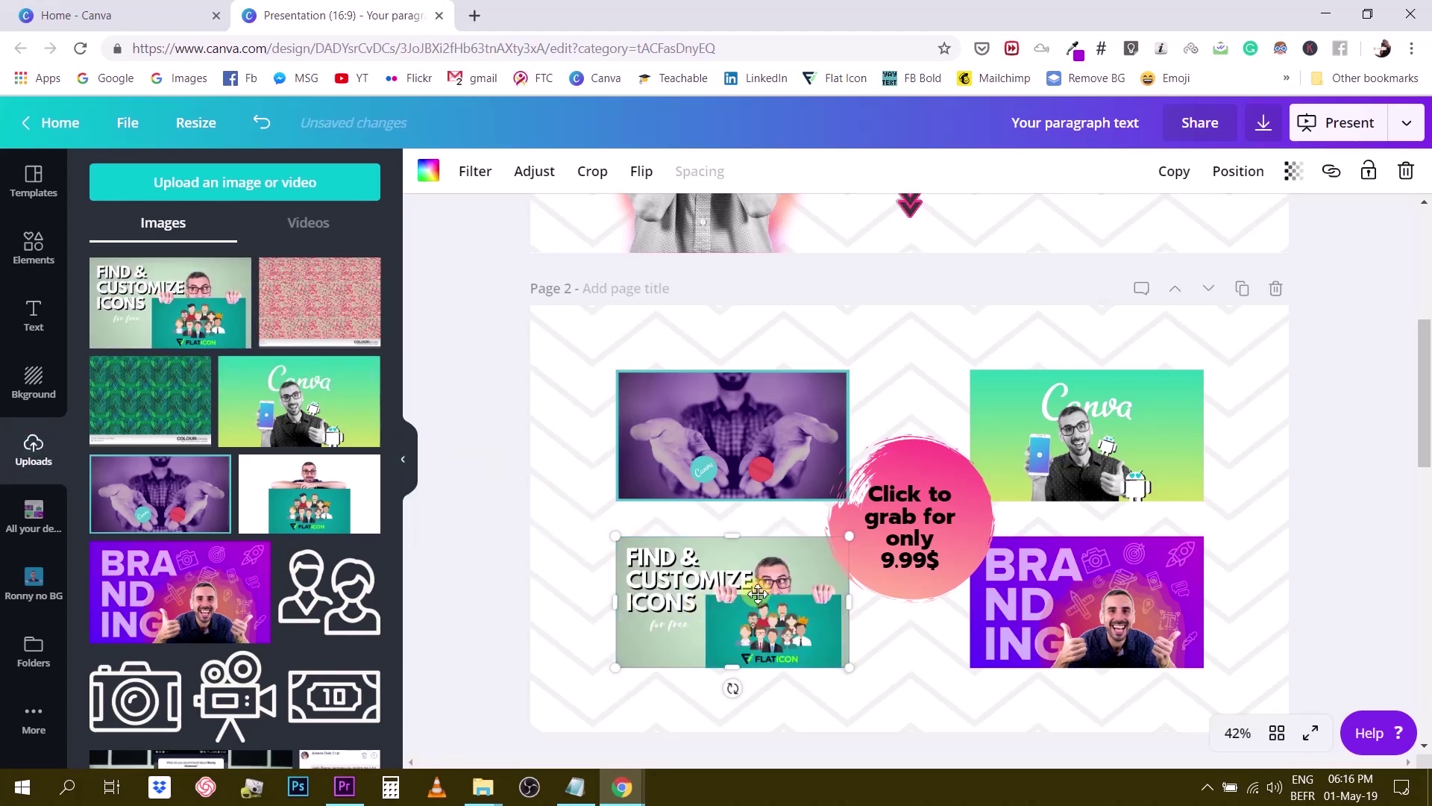
click(1331, 173)
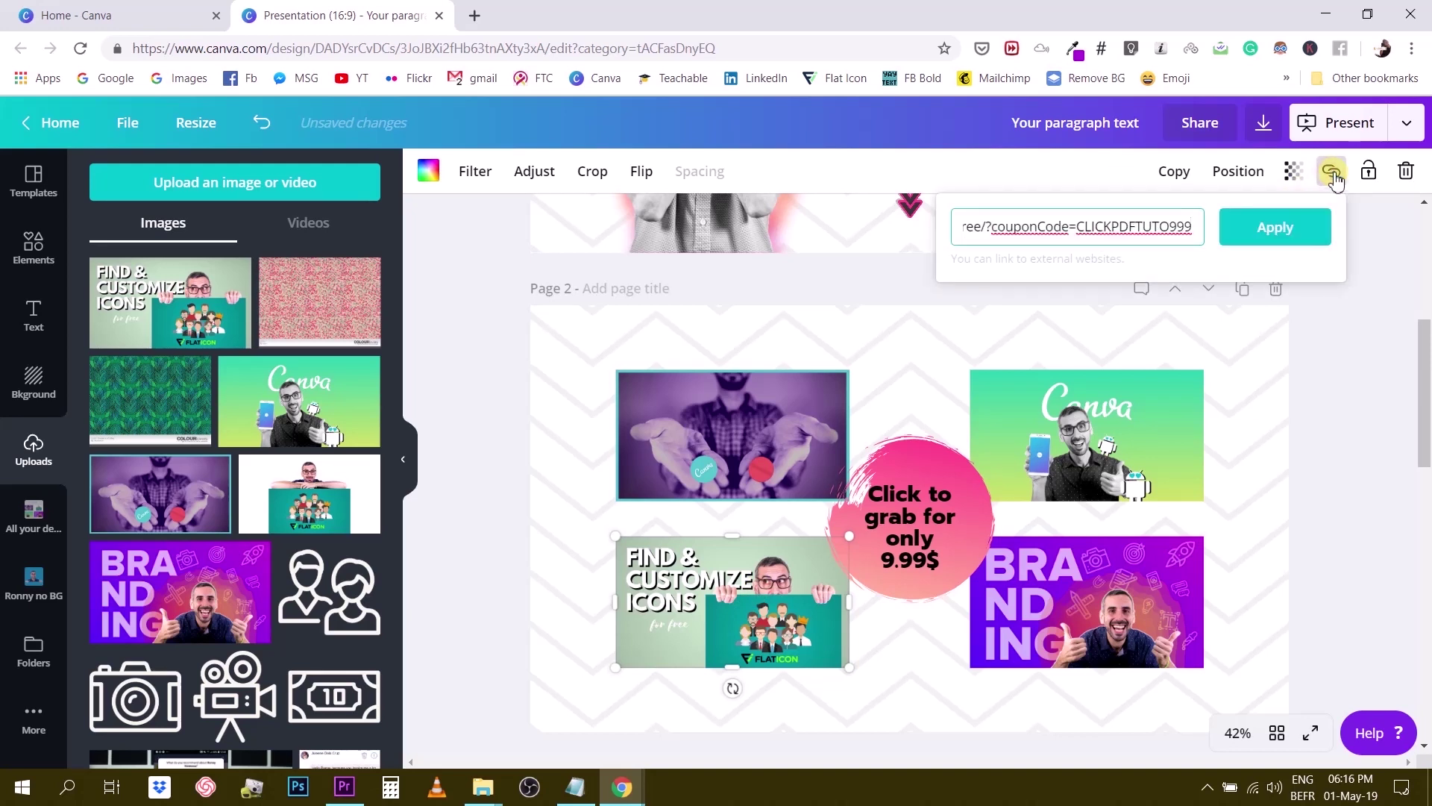
click(1304, 235)
click(1345, 407)
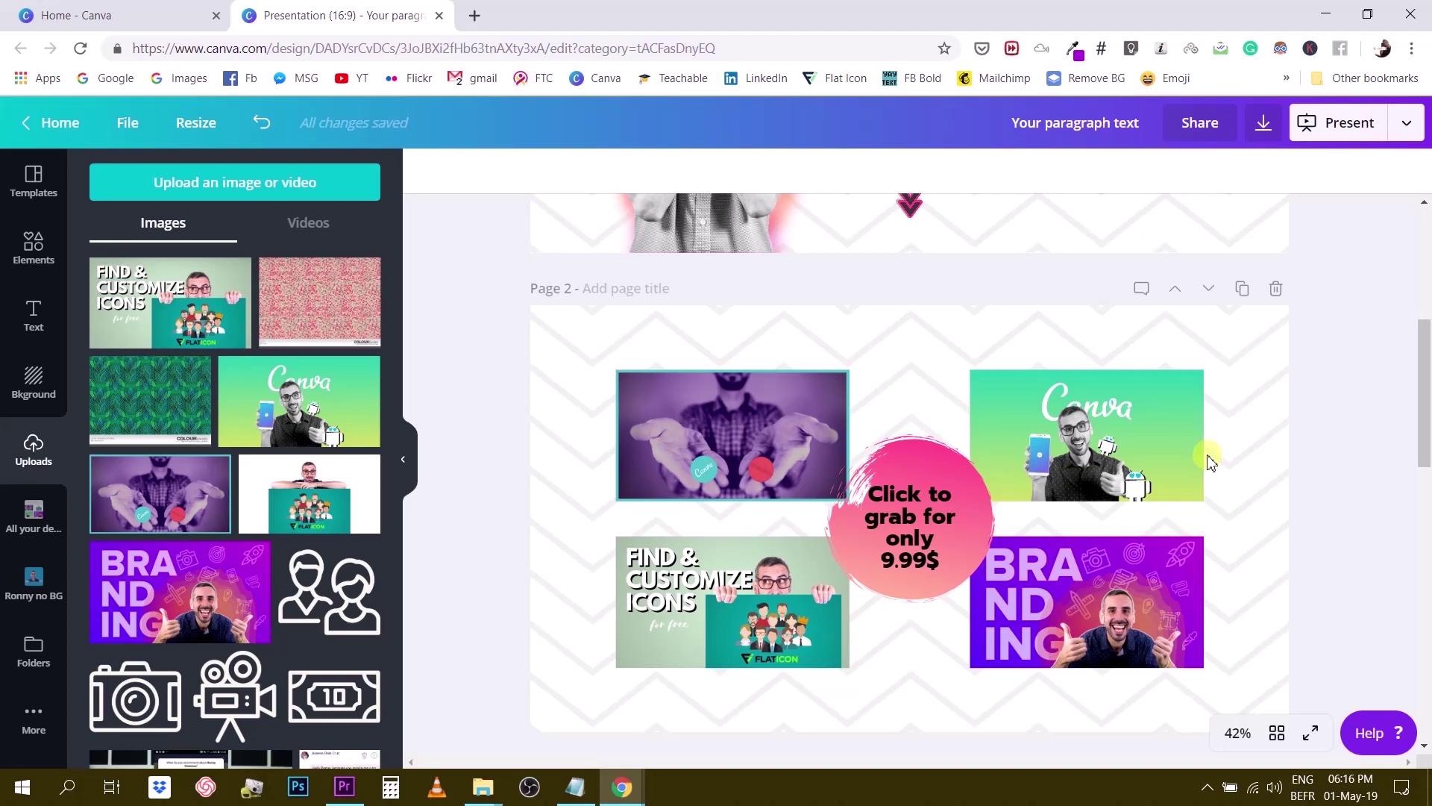
Enlarge the pink gradient circle slightly and align it to the middle of page 2
drag(914, 453, 898, 436)
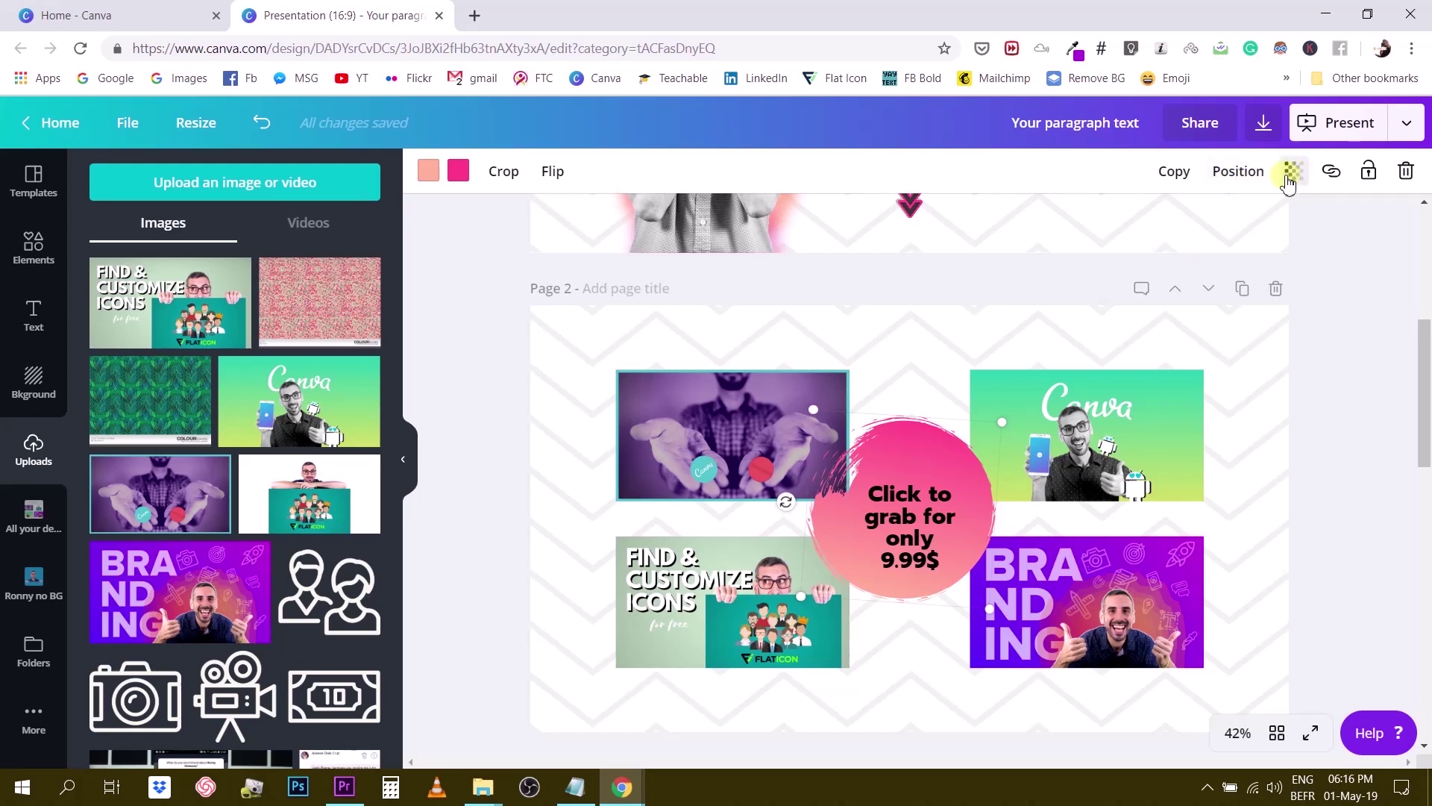
click(1246, 179)
click(1001, 383)
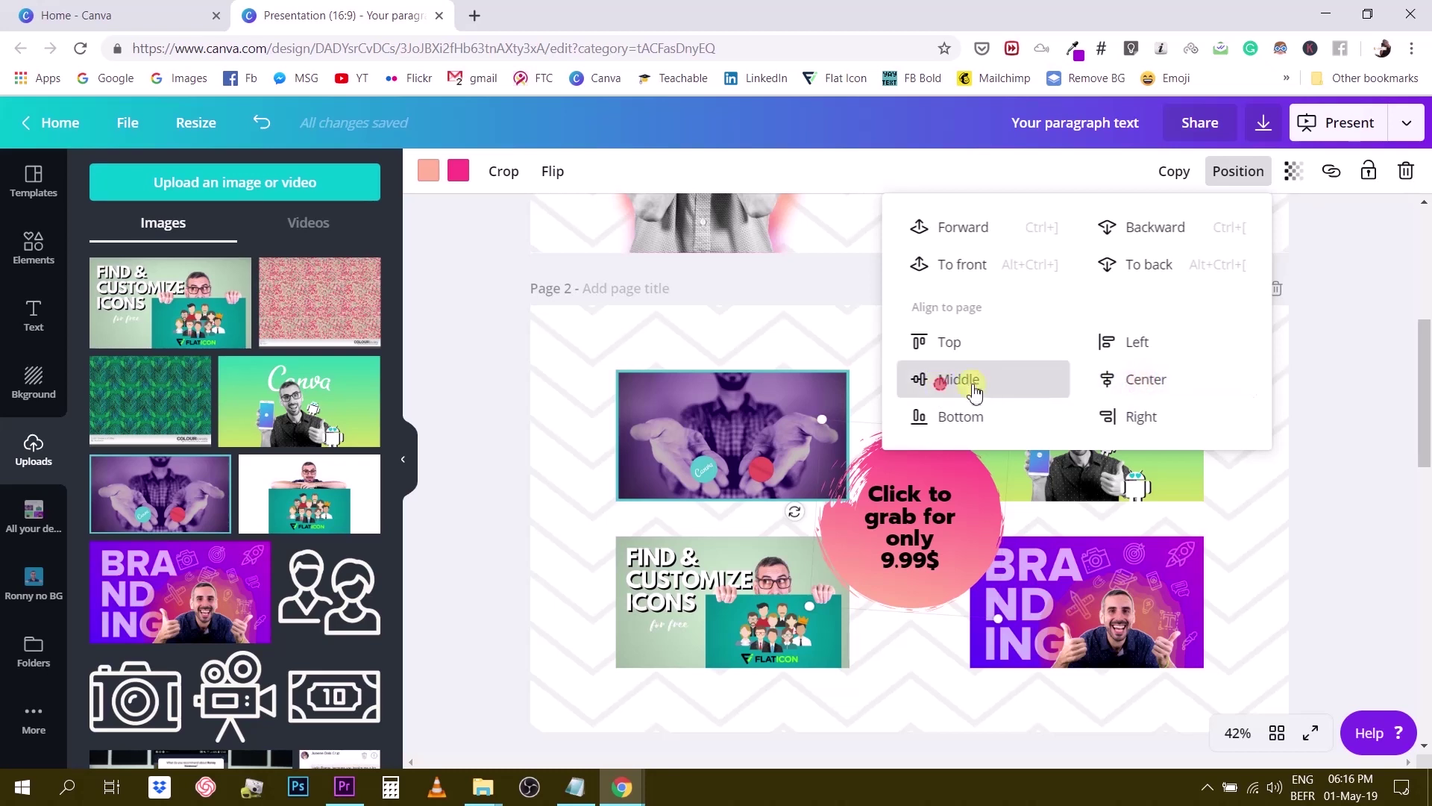
click(1319, 534)
scroll(1279, 528, down, 1)
scroll(1209, 477, up, 1)
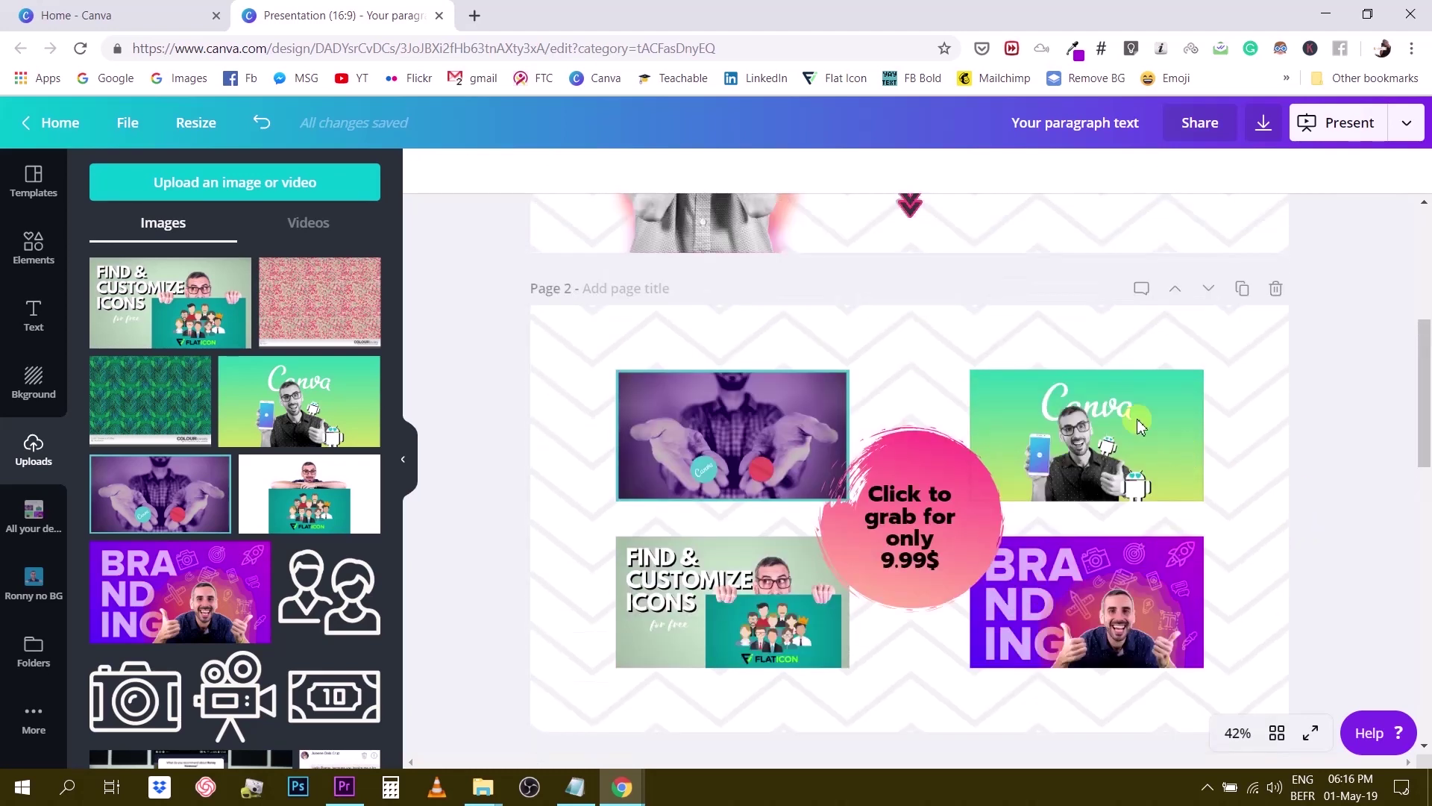
Check the title page and page 2, and delete the old page 3 with the "Click on the images" frame
scroll(1072, 414, up, 5)
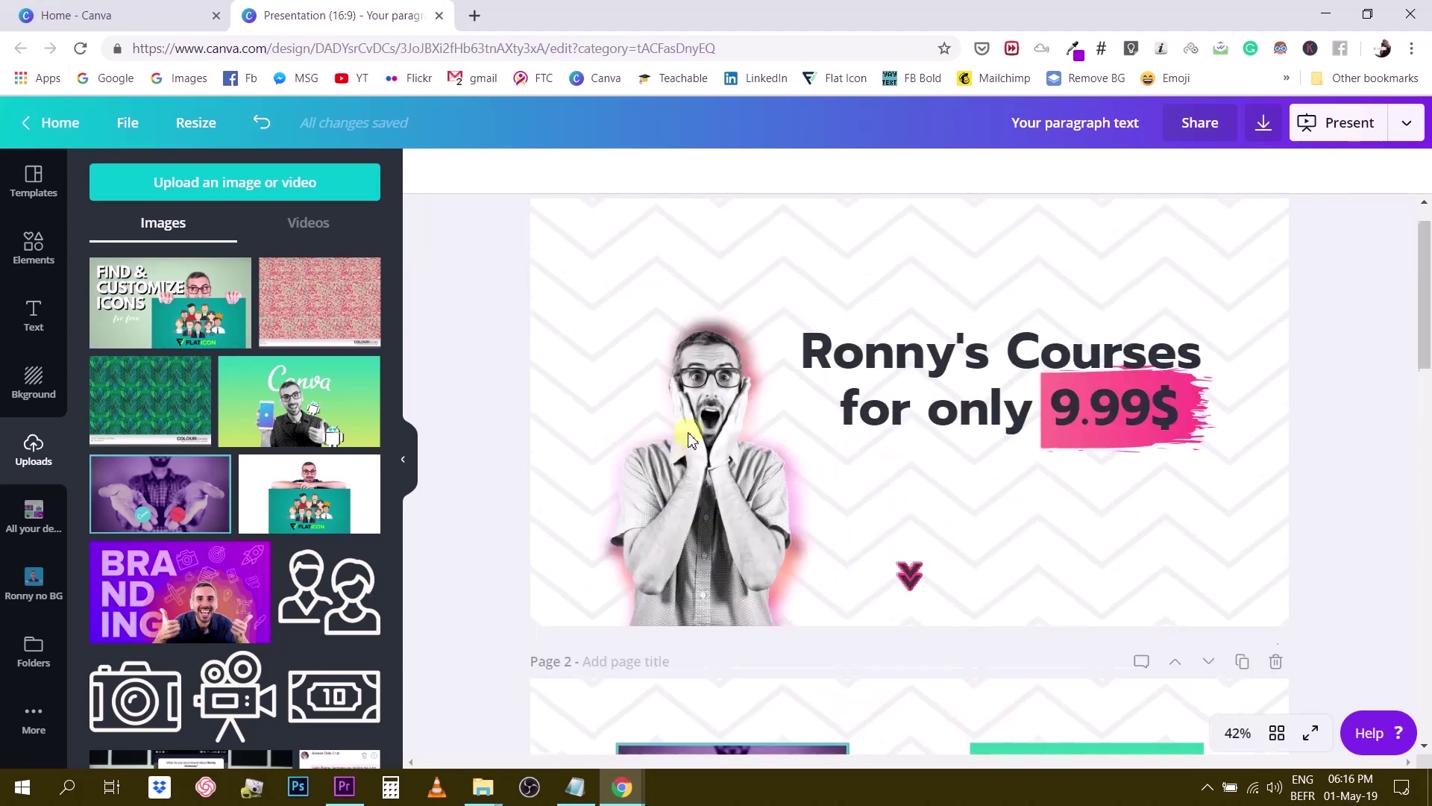
scroll(1085, 373, down, 5)
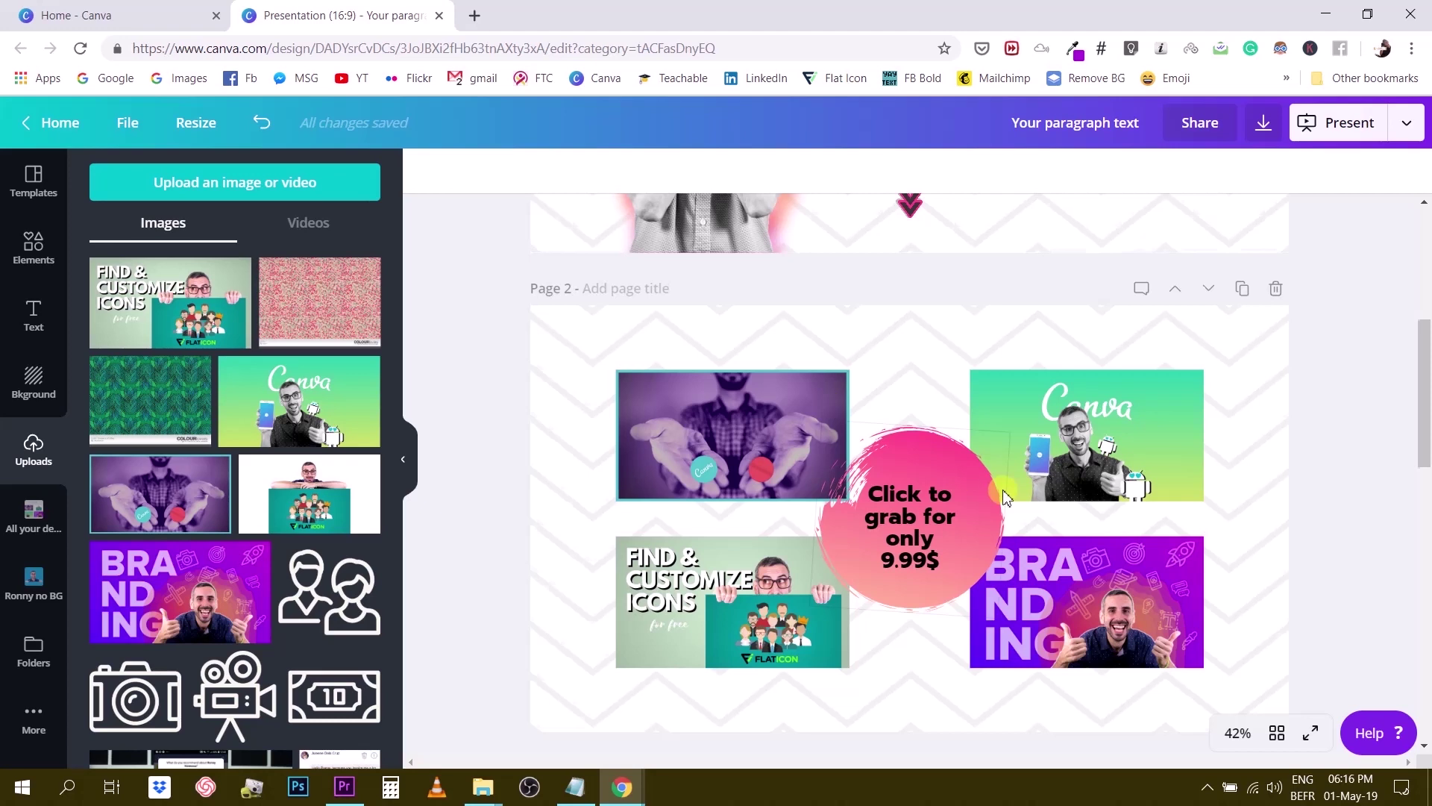
scroll(1006, 496, down, 4)
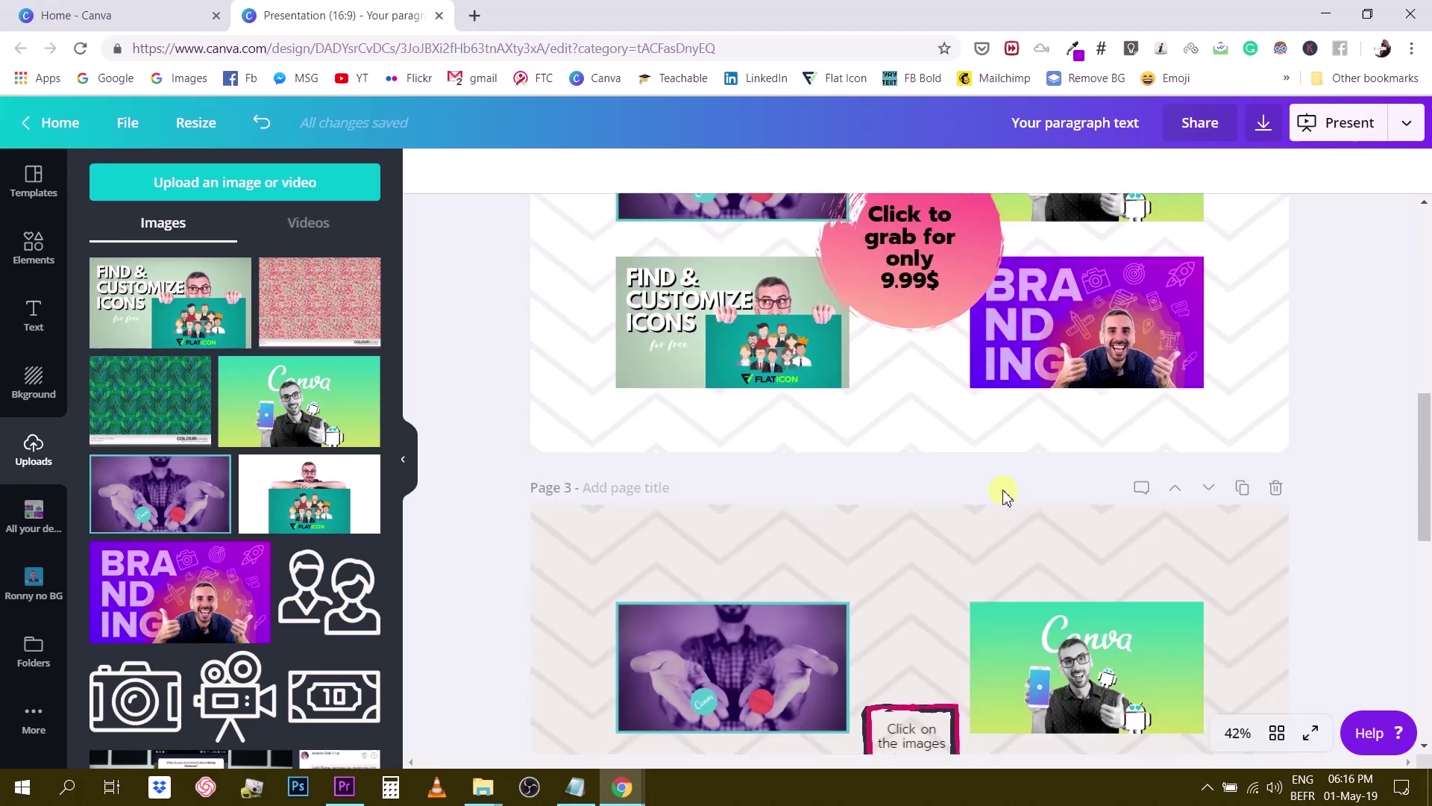
click(1277, 488)
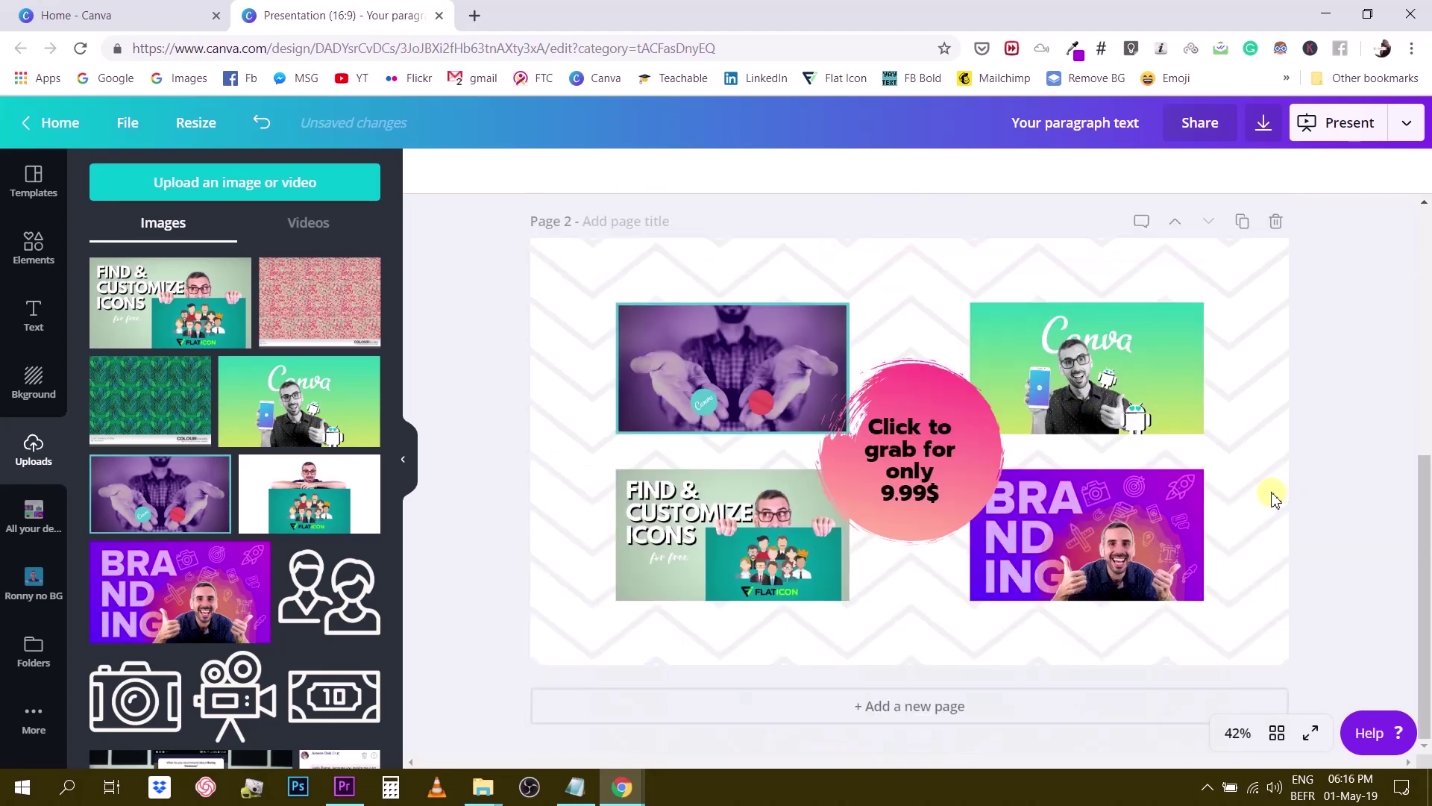
Review the two remaining pages and add a new page with the zigzag background after page 2
scroll(996, 488, up, 5)
scroll(996, 489, down, 5)
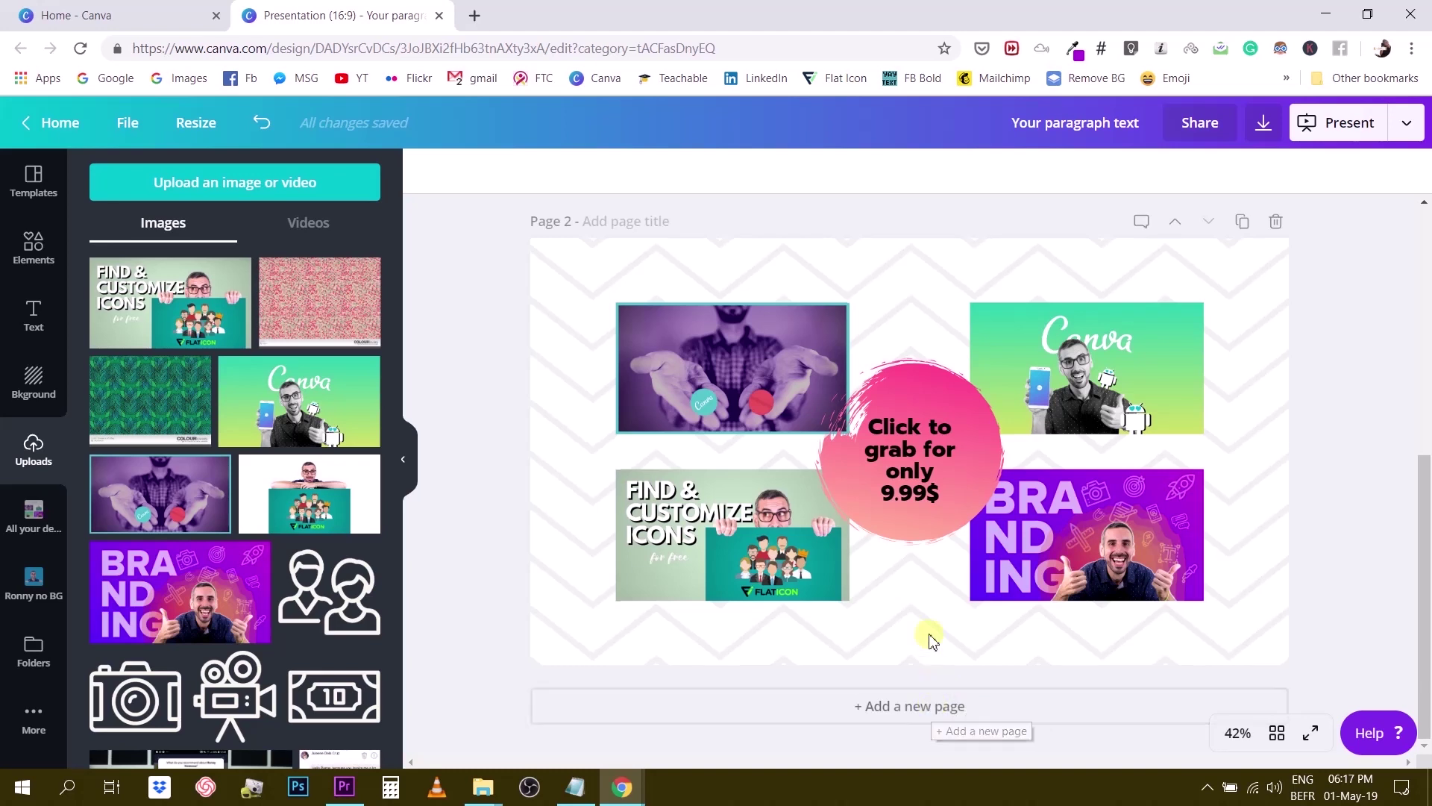
scroll(851, 470, up, 5)
scroll(854, 470, down, 2)
scroll(850, 469, down, 3)
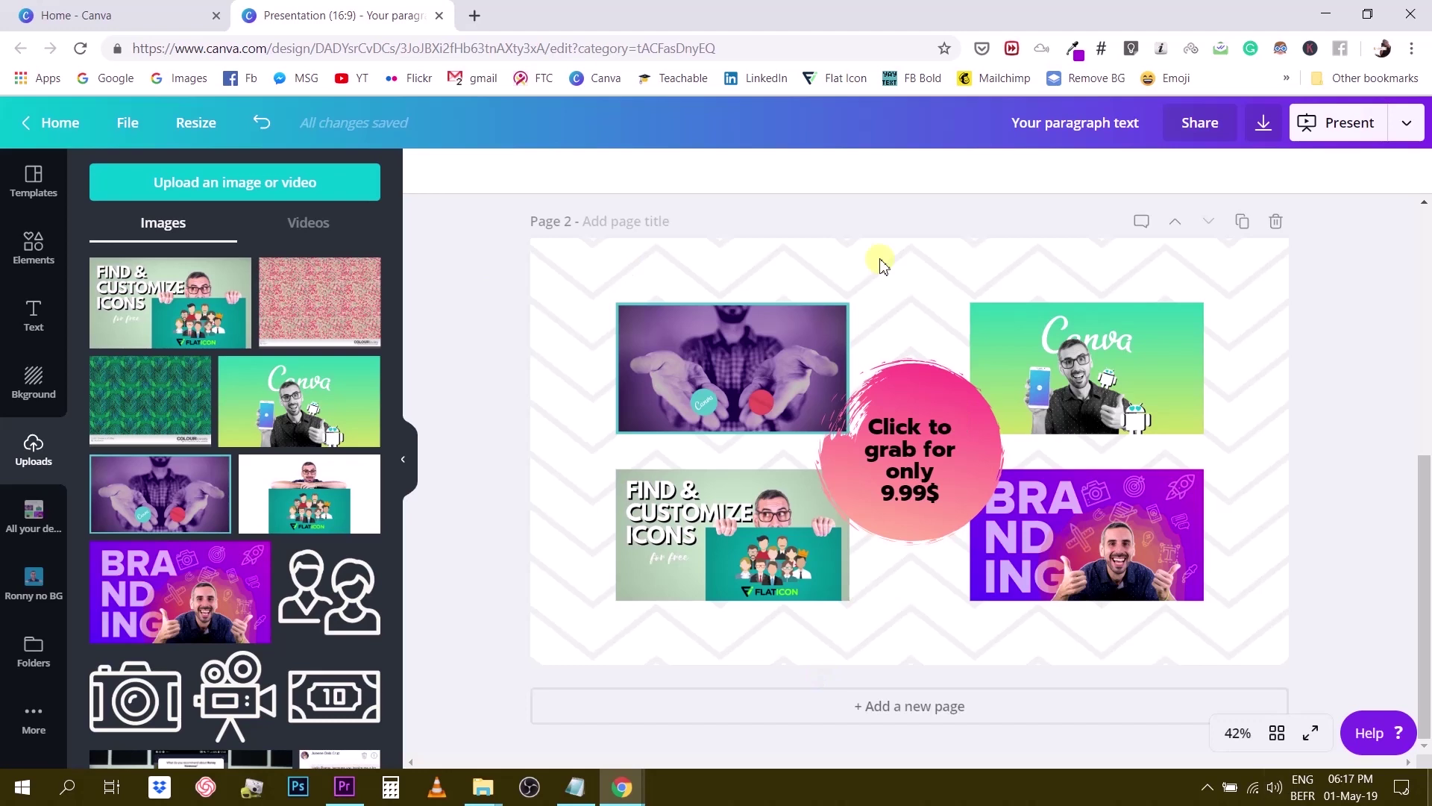
click(967, 715)
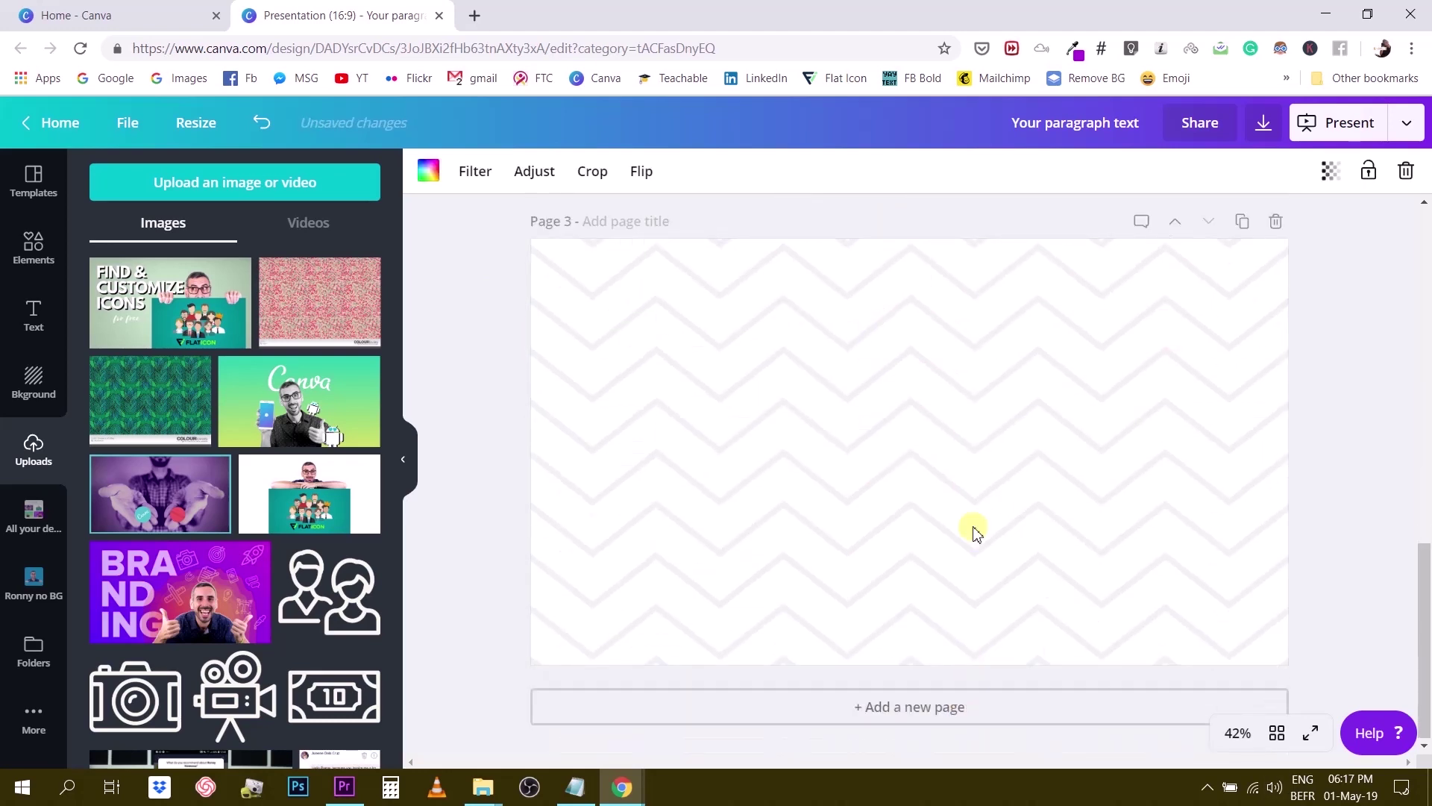
scroll(950, 479, up, 3)
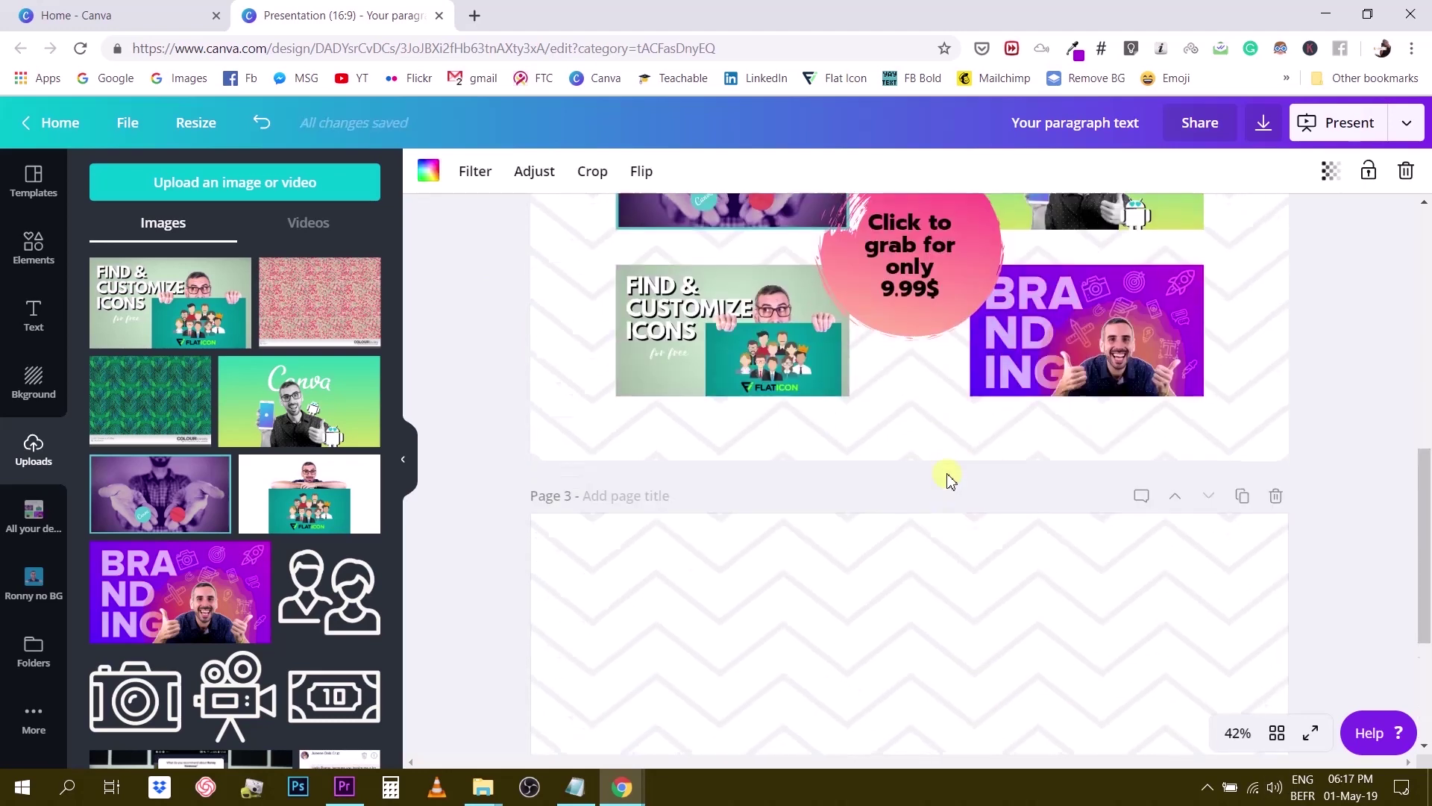
scroll(950, 480, down, 2)
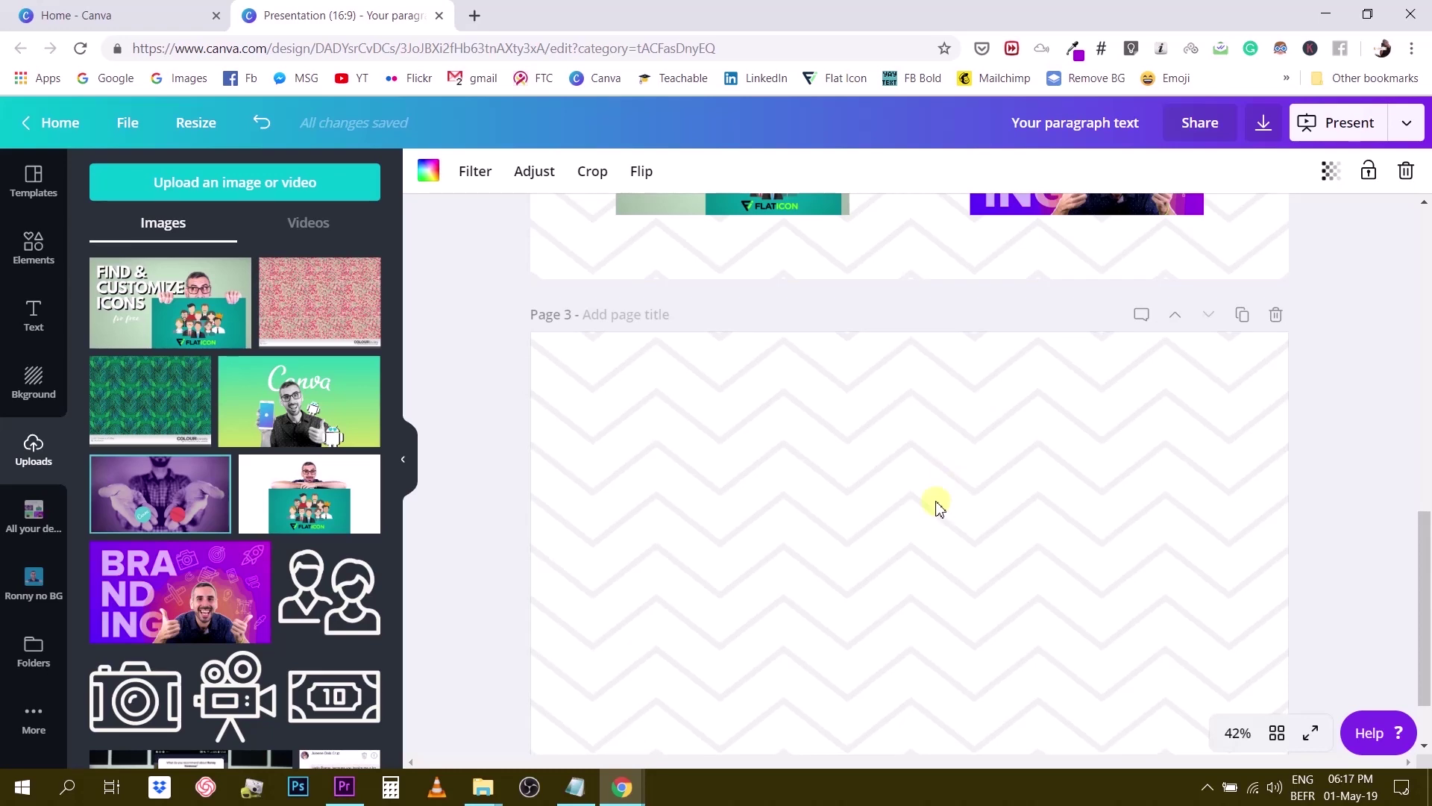
scroll(818, 464, down, 1)
scroll(856, 505, up, 3)
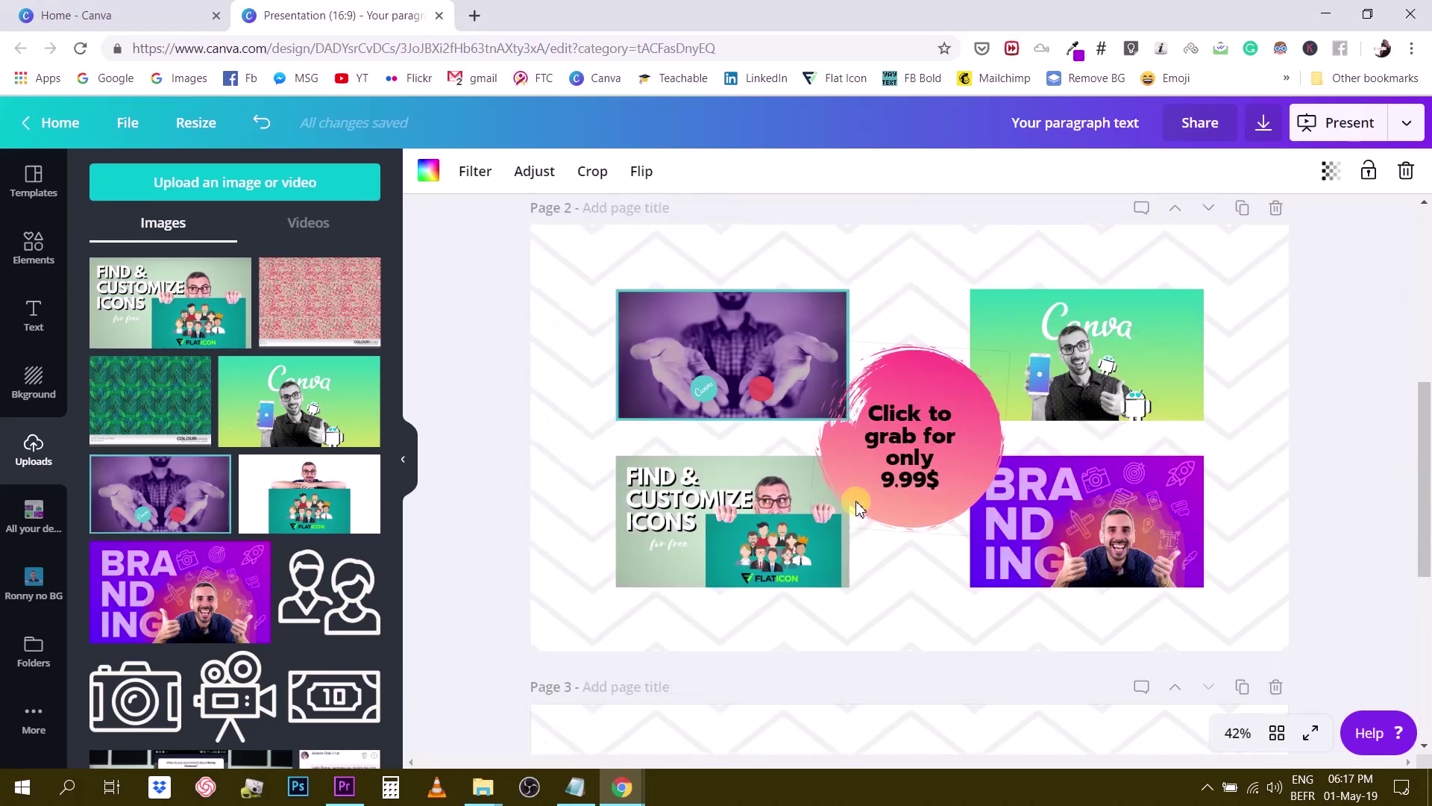
scroll(858, 506, down, 2)
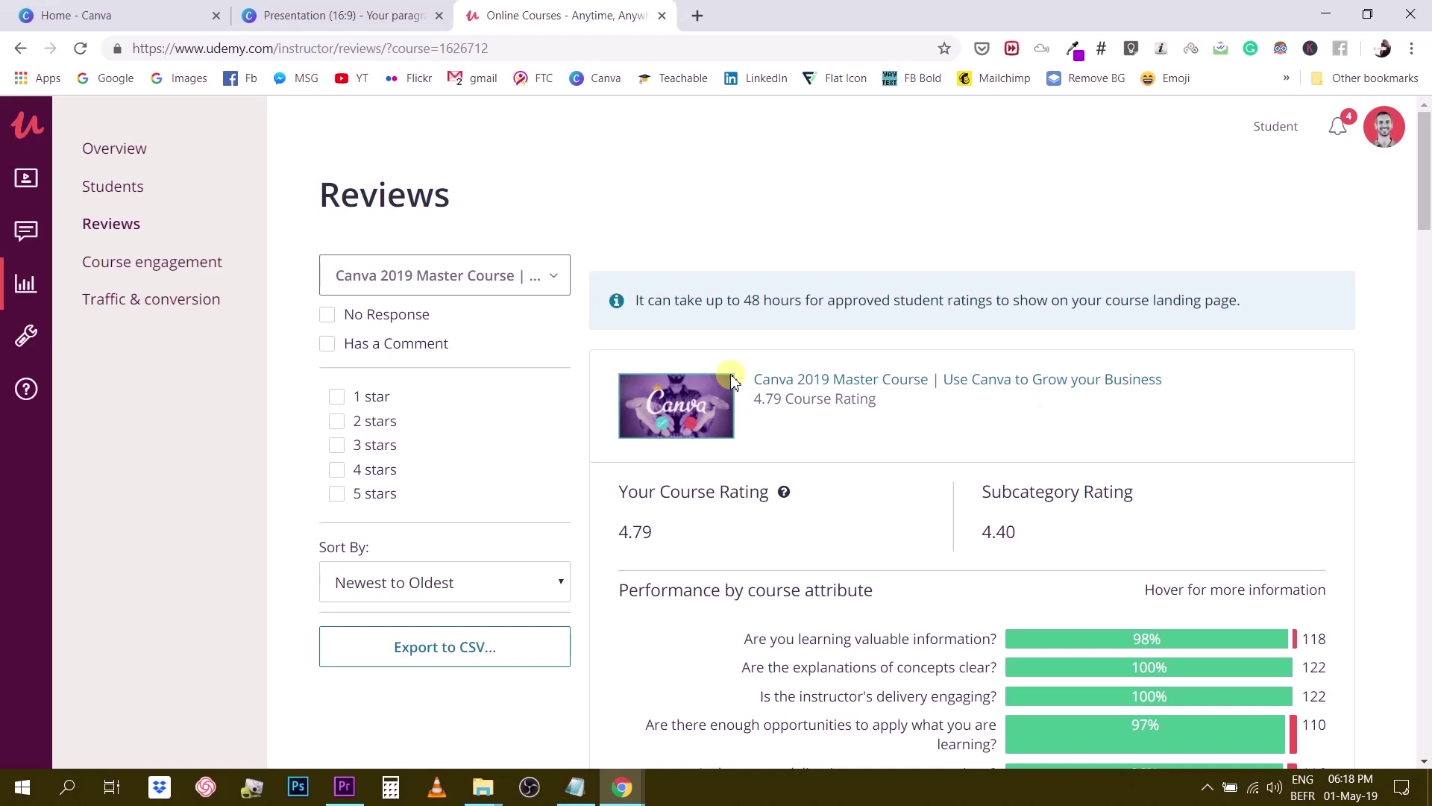
Read through the course ratings and the first page of student reviews for the Canva 2019 Master Course on Udemy
scroll(731, 380, down, 5)
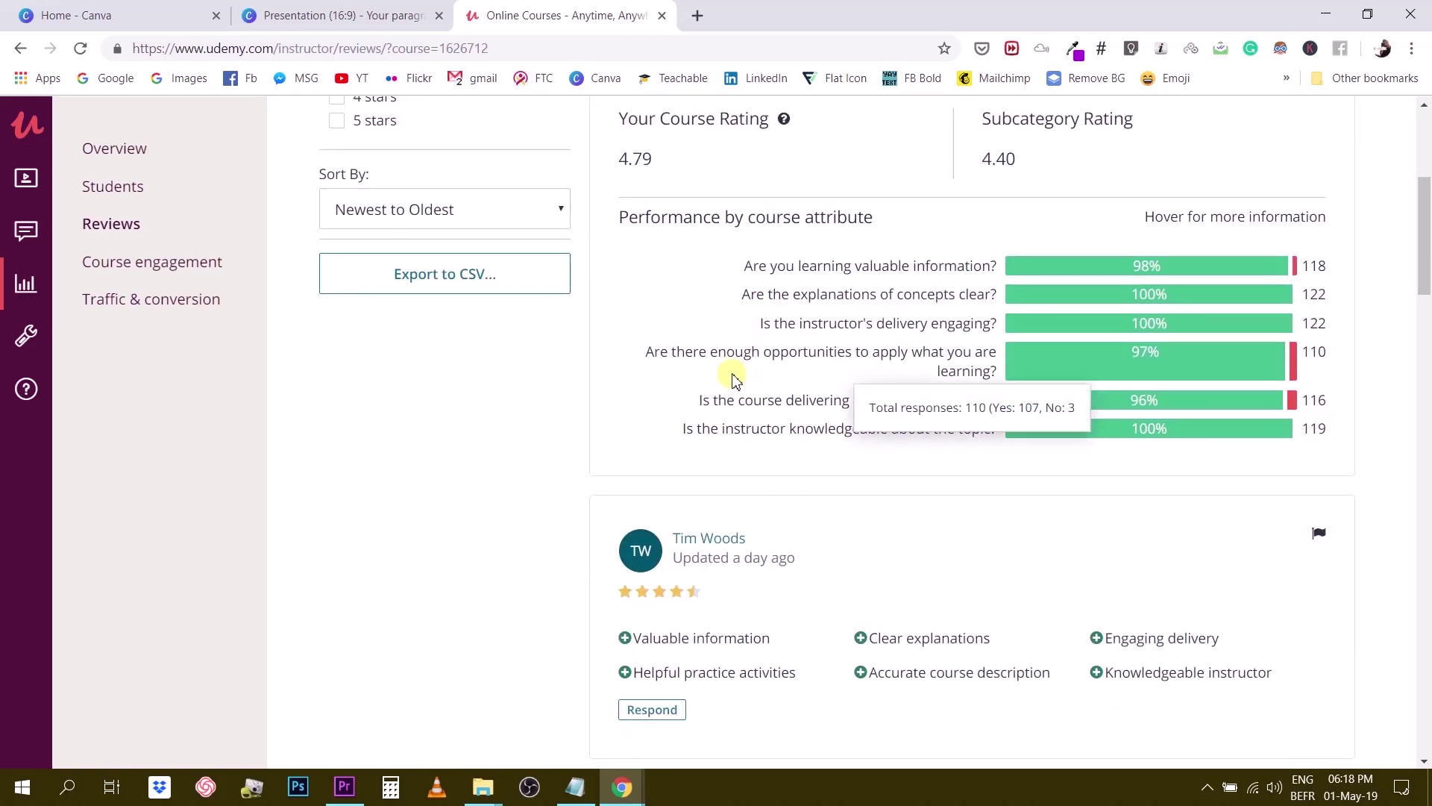
scroll(735, 381, up, 5)
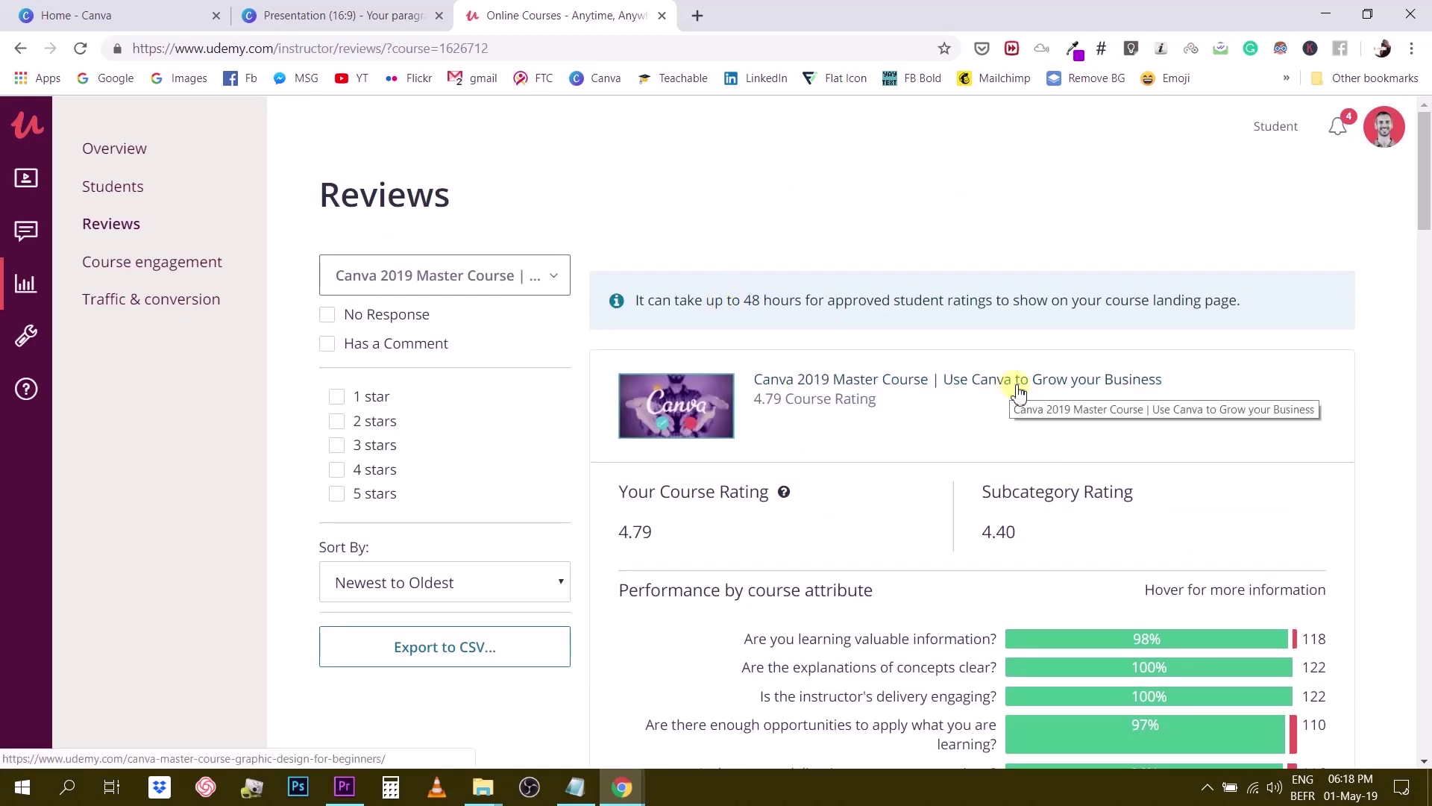
scroll(969, 448, down, 7)
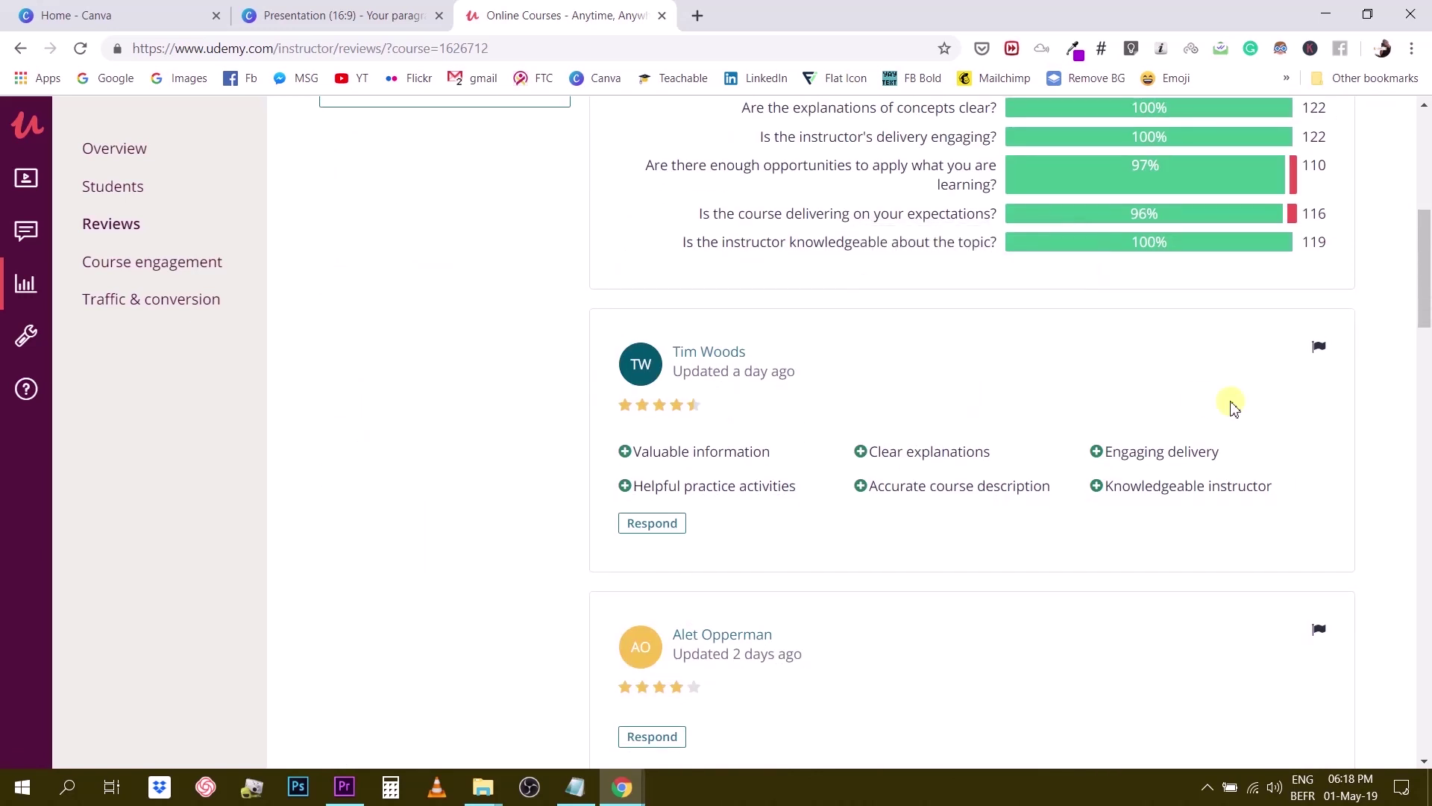
scroll(1232, 406, down, 1)
scroll(1232, 406, down, 2)
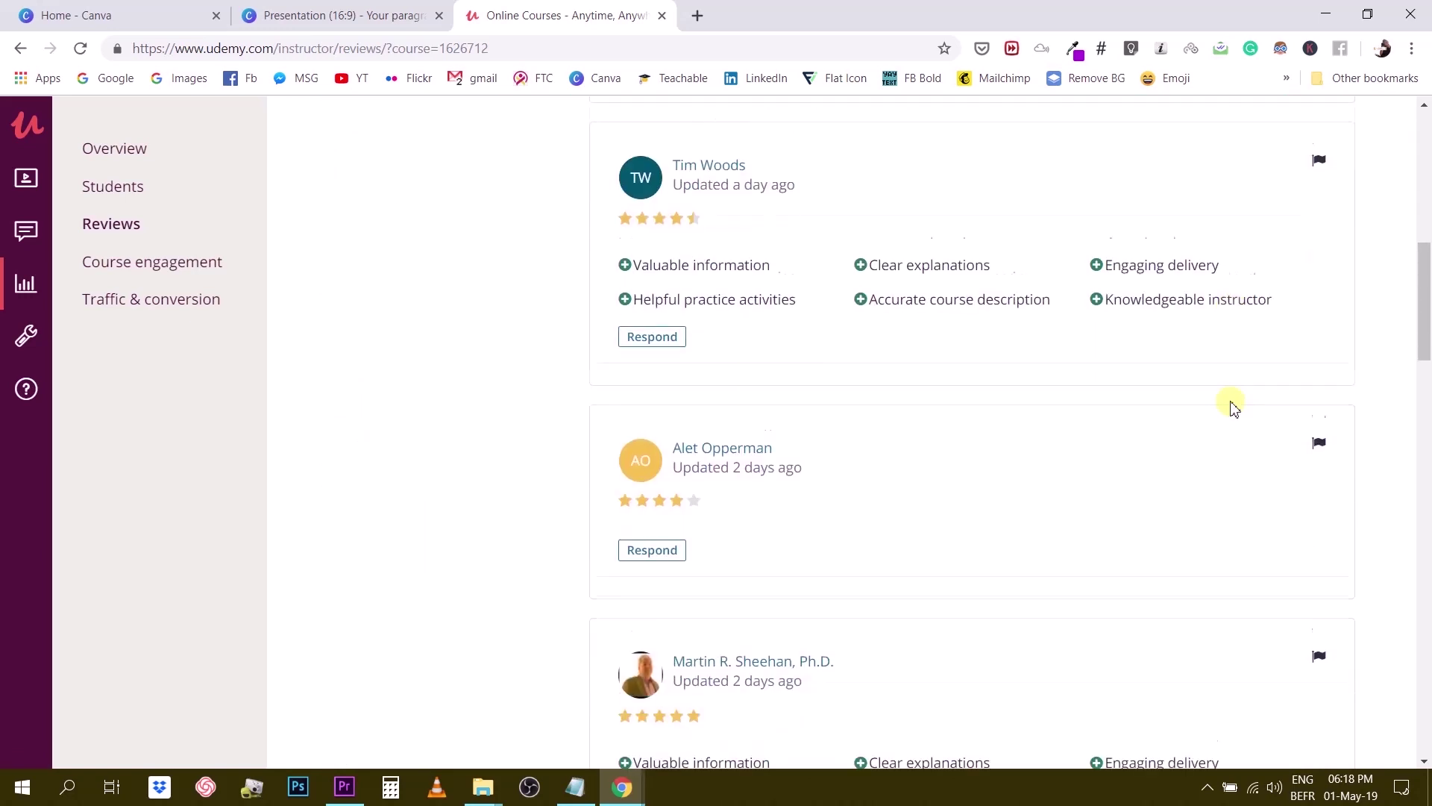
scroll(1232, 407, down, 5)
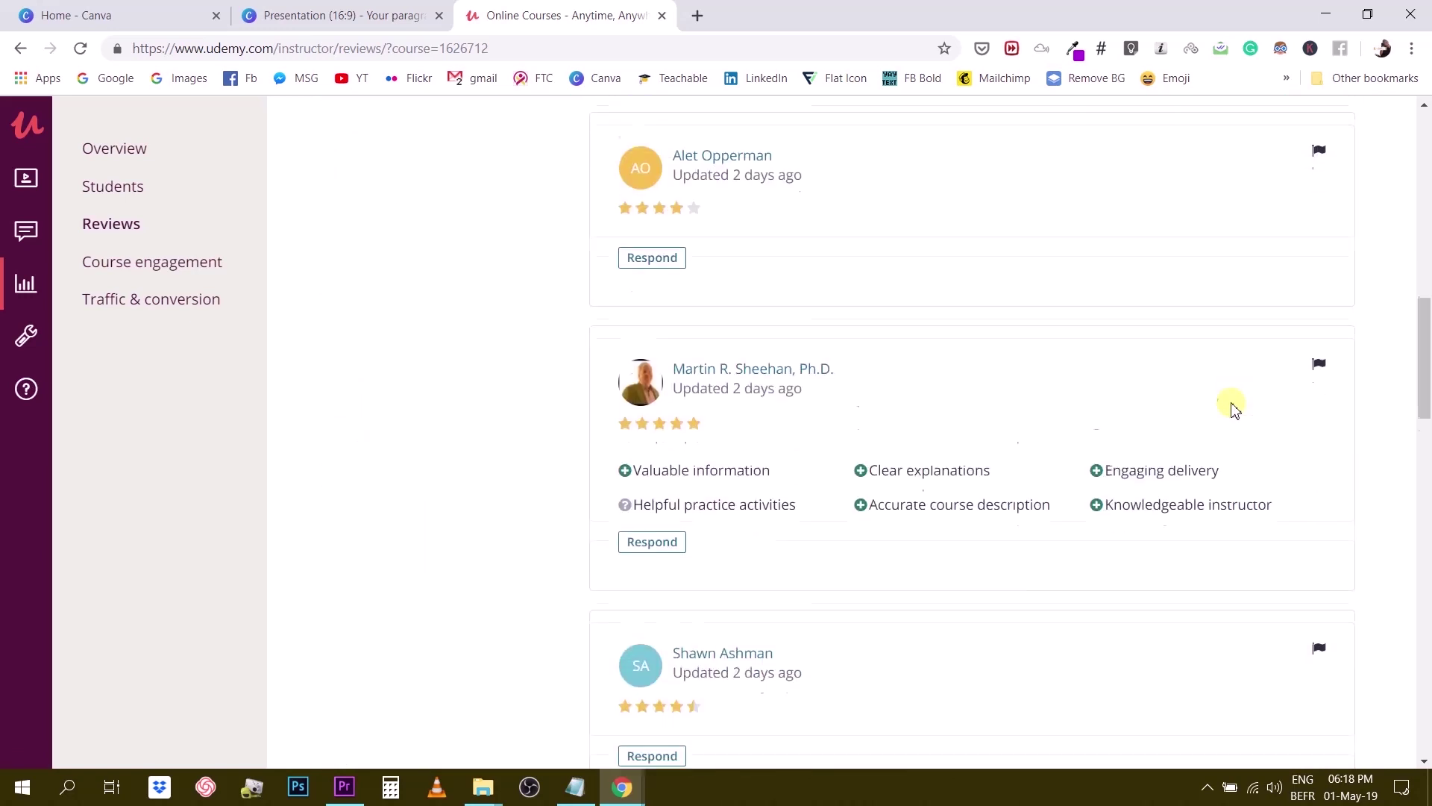
scroll(904, 449, down, 9)
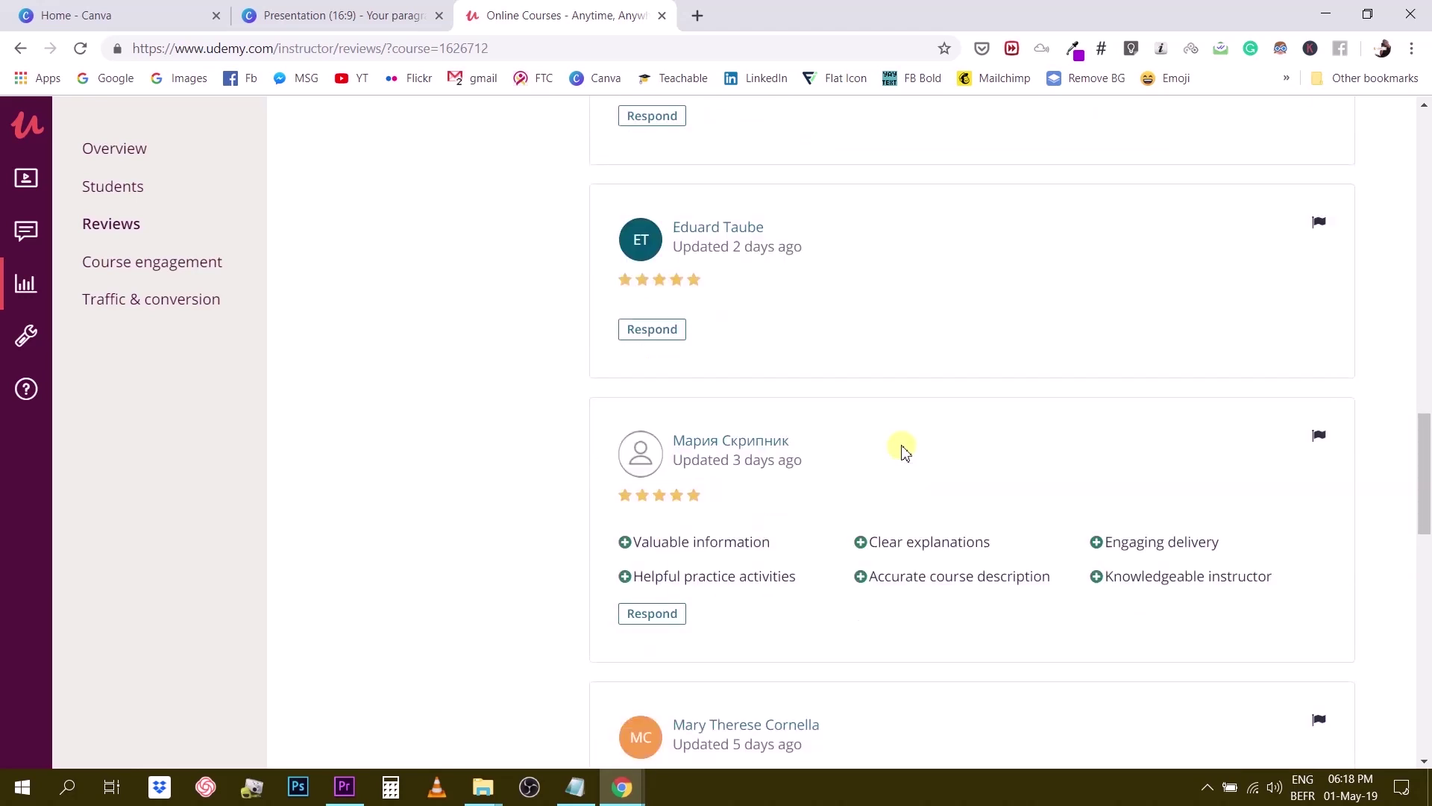
scroll(903, 449, down, 5)
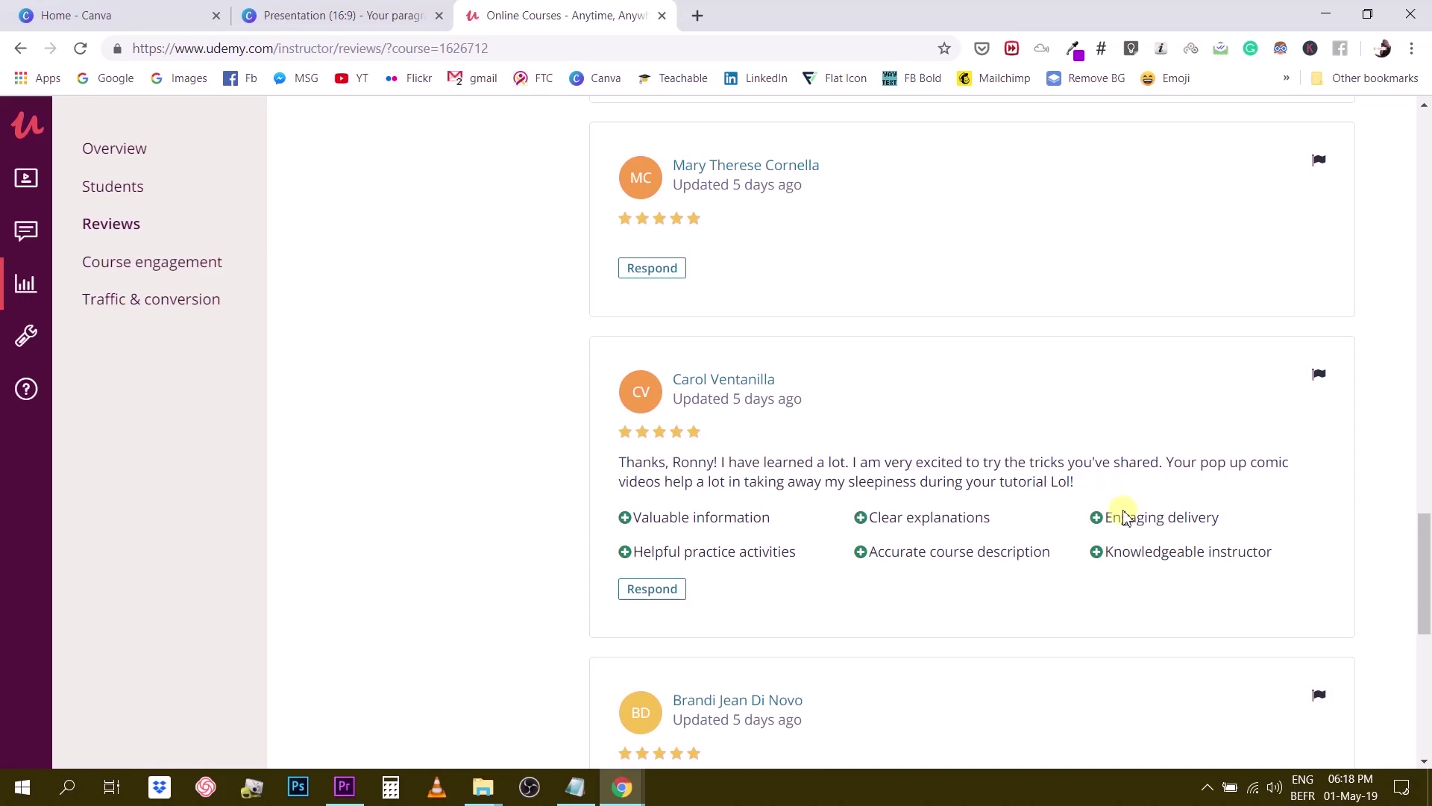
scroll(1127, 502, down, 9)
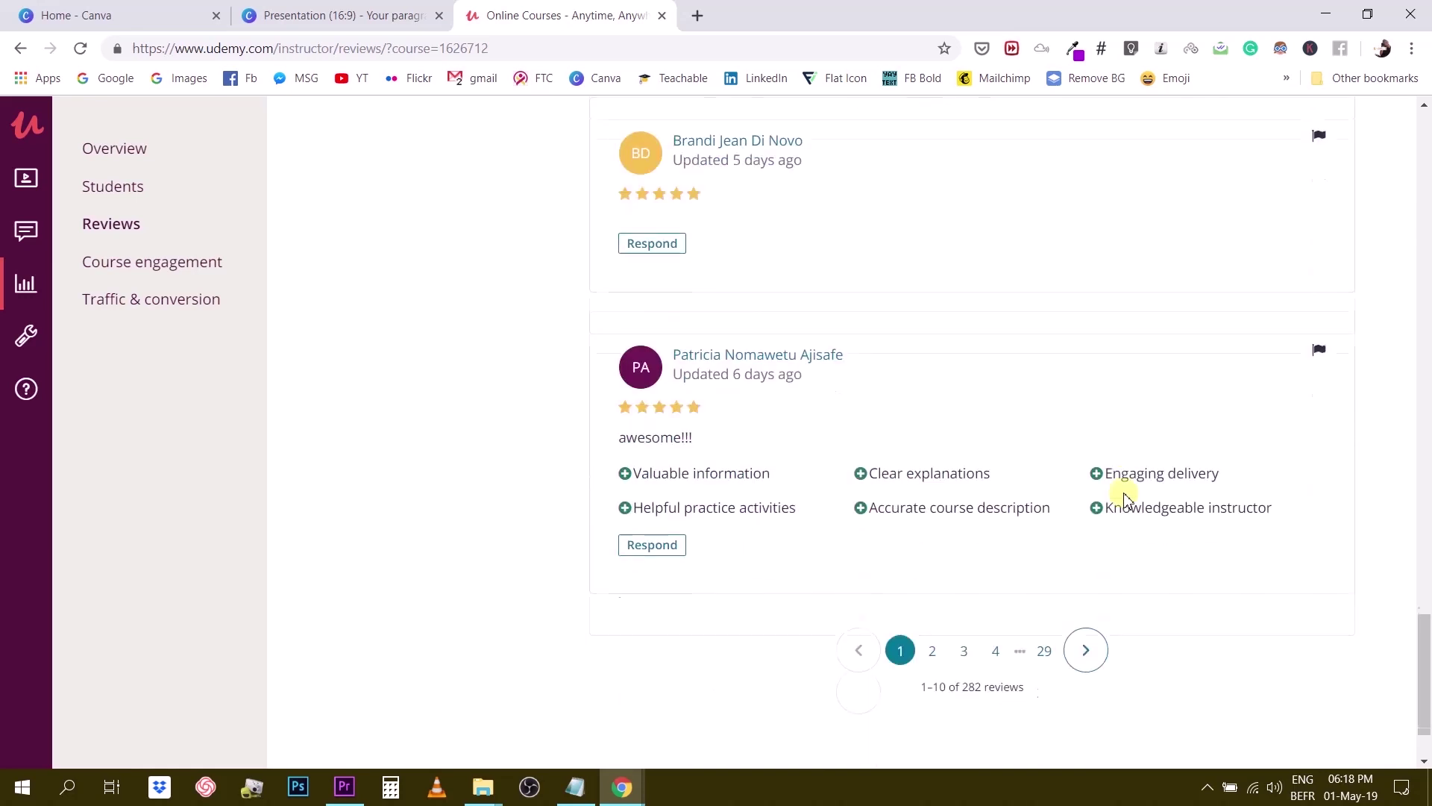
Look through the second page of the course's reviews for a five-star review with a written comment
click(1082, 554)
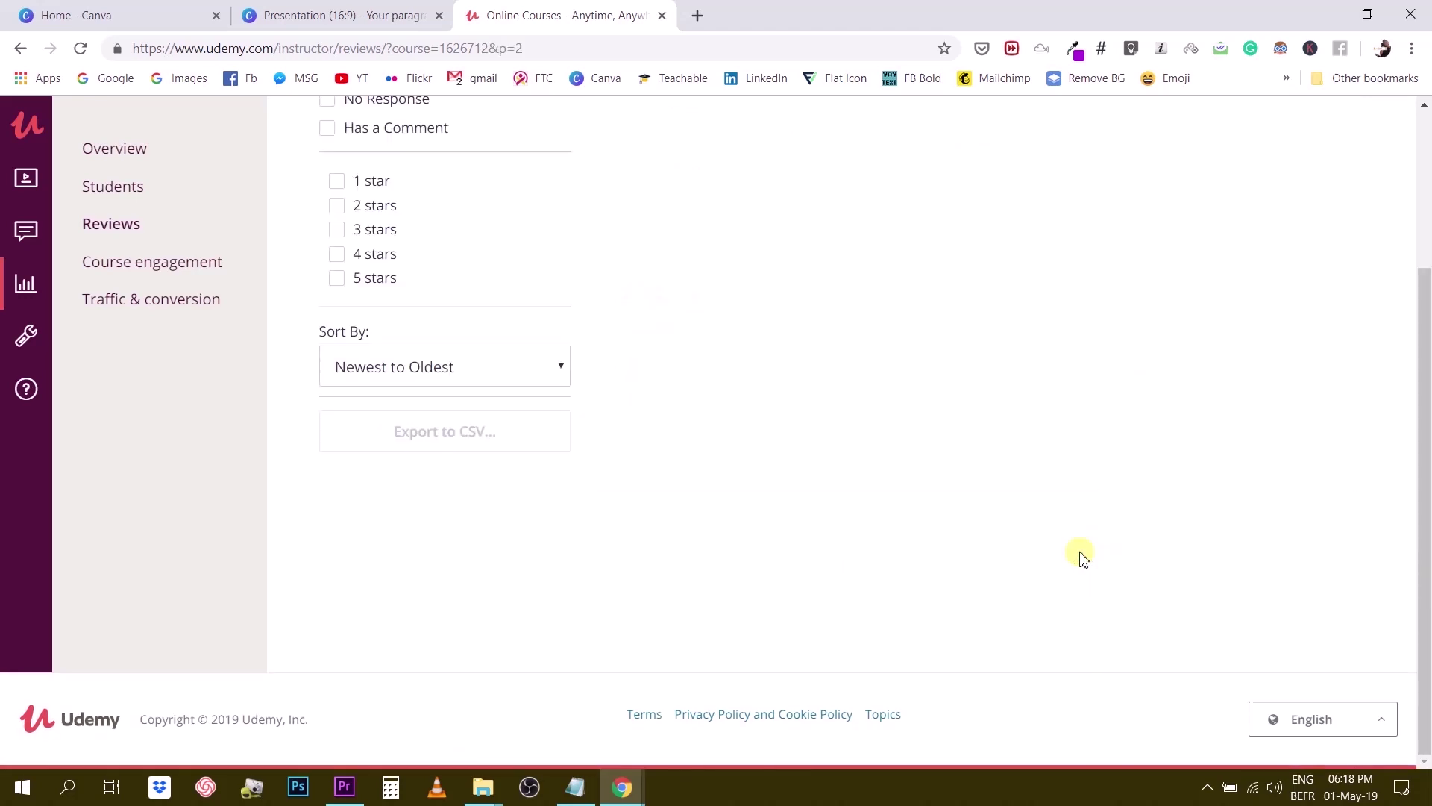
scroll(979, 391, up, 8)
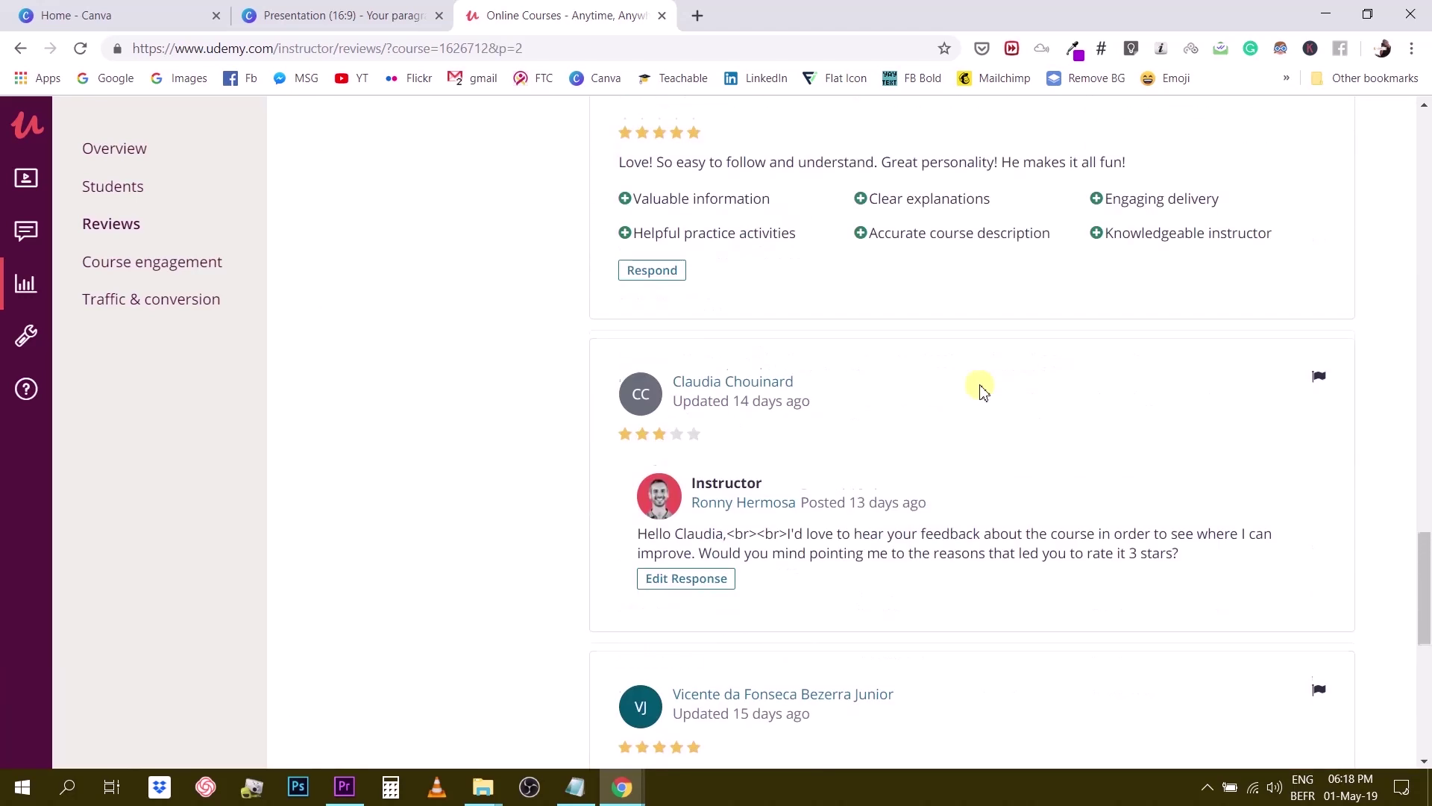
scroll(979, 390, up, 12)
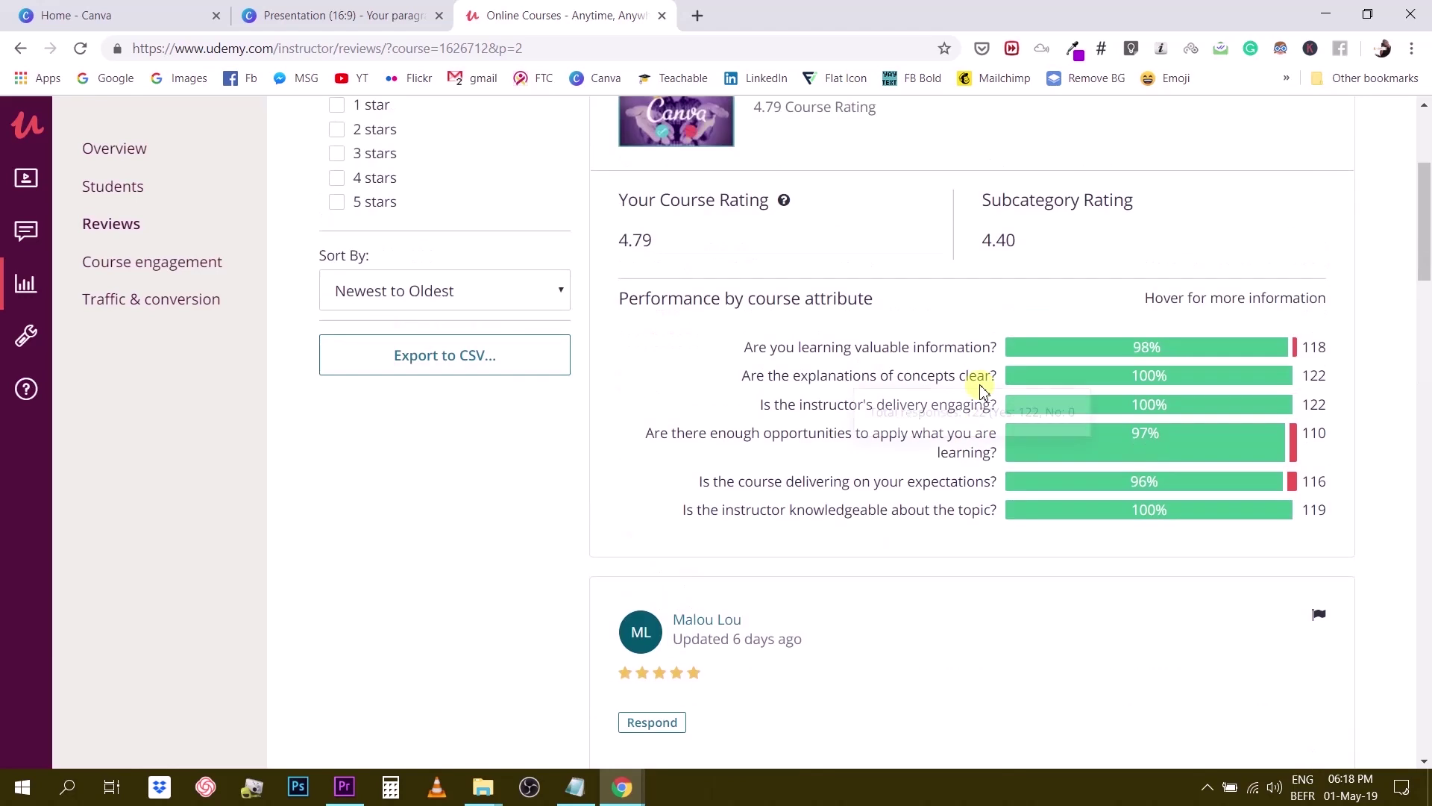
scroll(979, 390, down, 7)
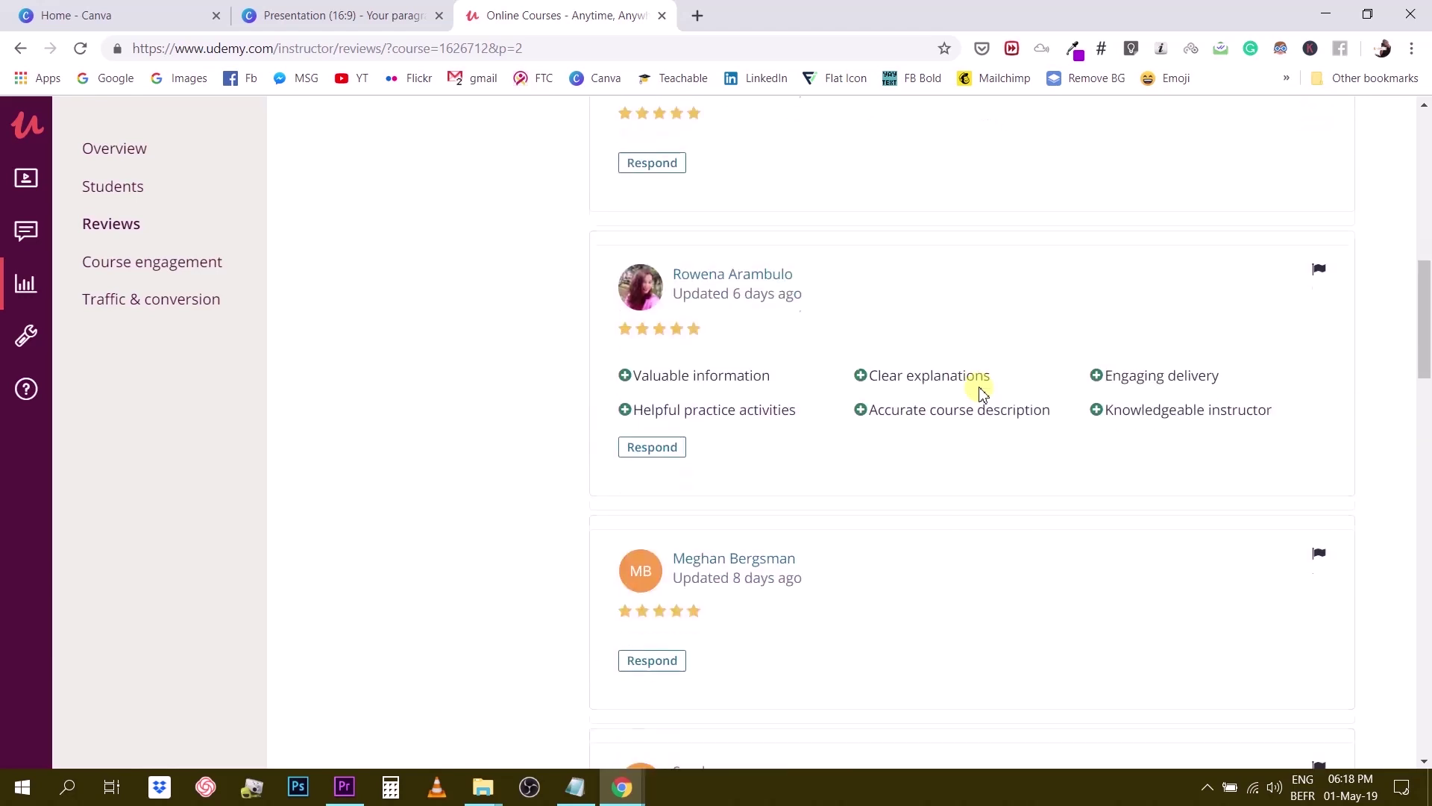
scroll(982, 393, down, 16)
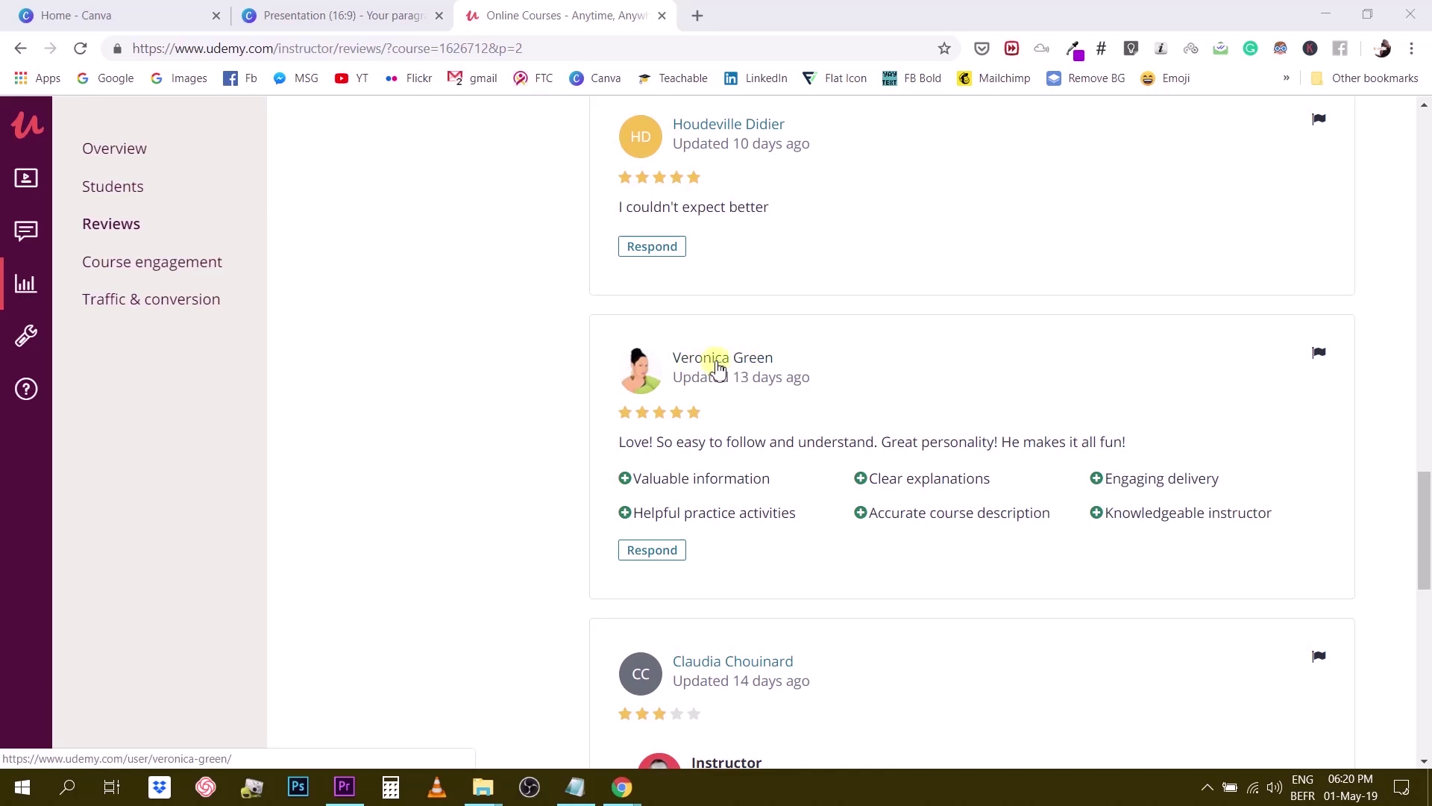
Open the profile of the student who wrote "Love! So easy to follow and understand" and copy the profile picture's image address
click(690, 367)
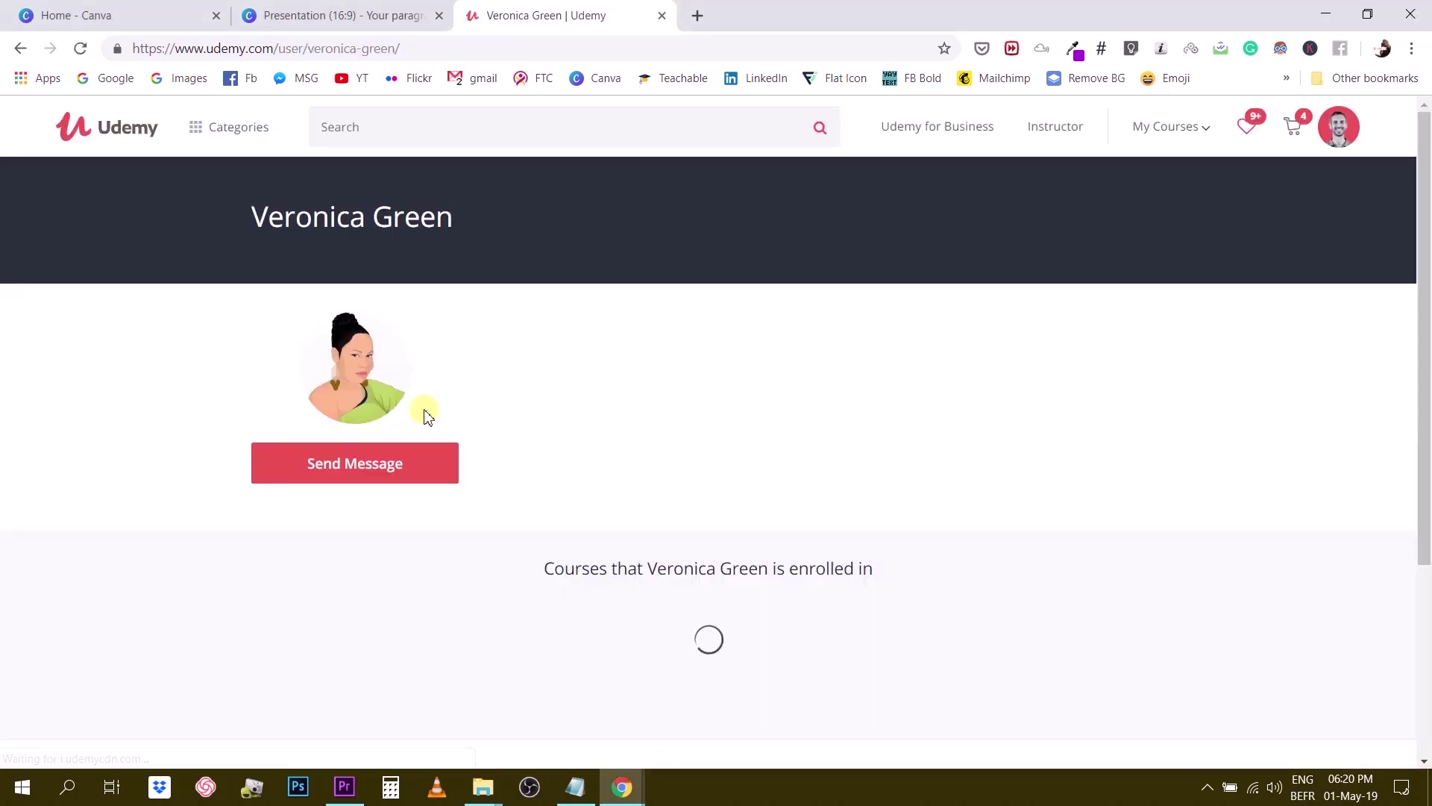
right_click(358, 363)
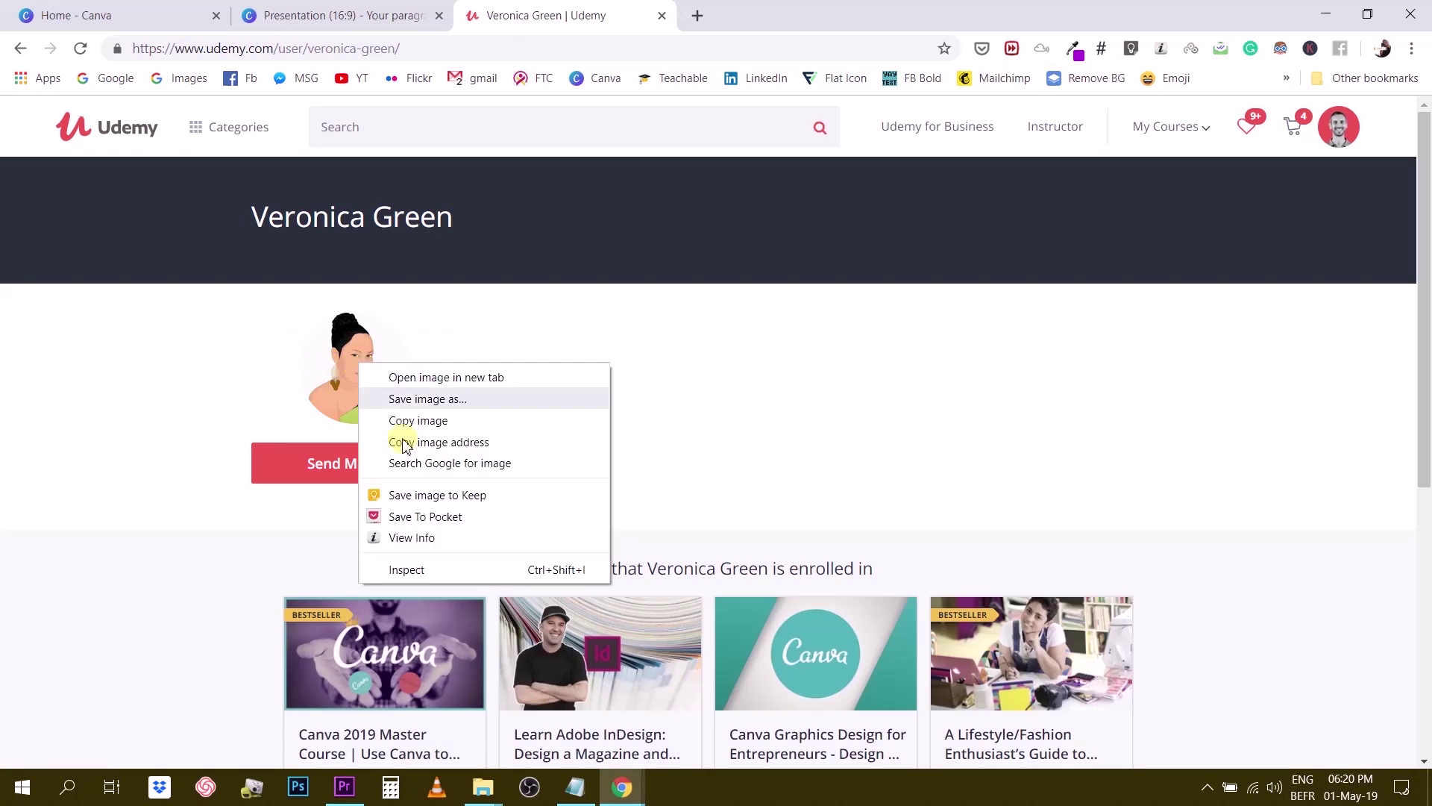
click(411, 538)
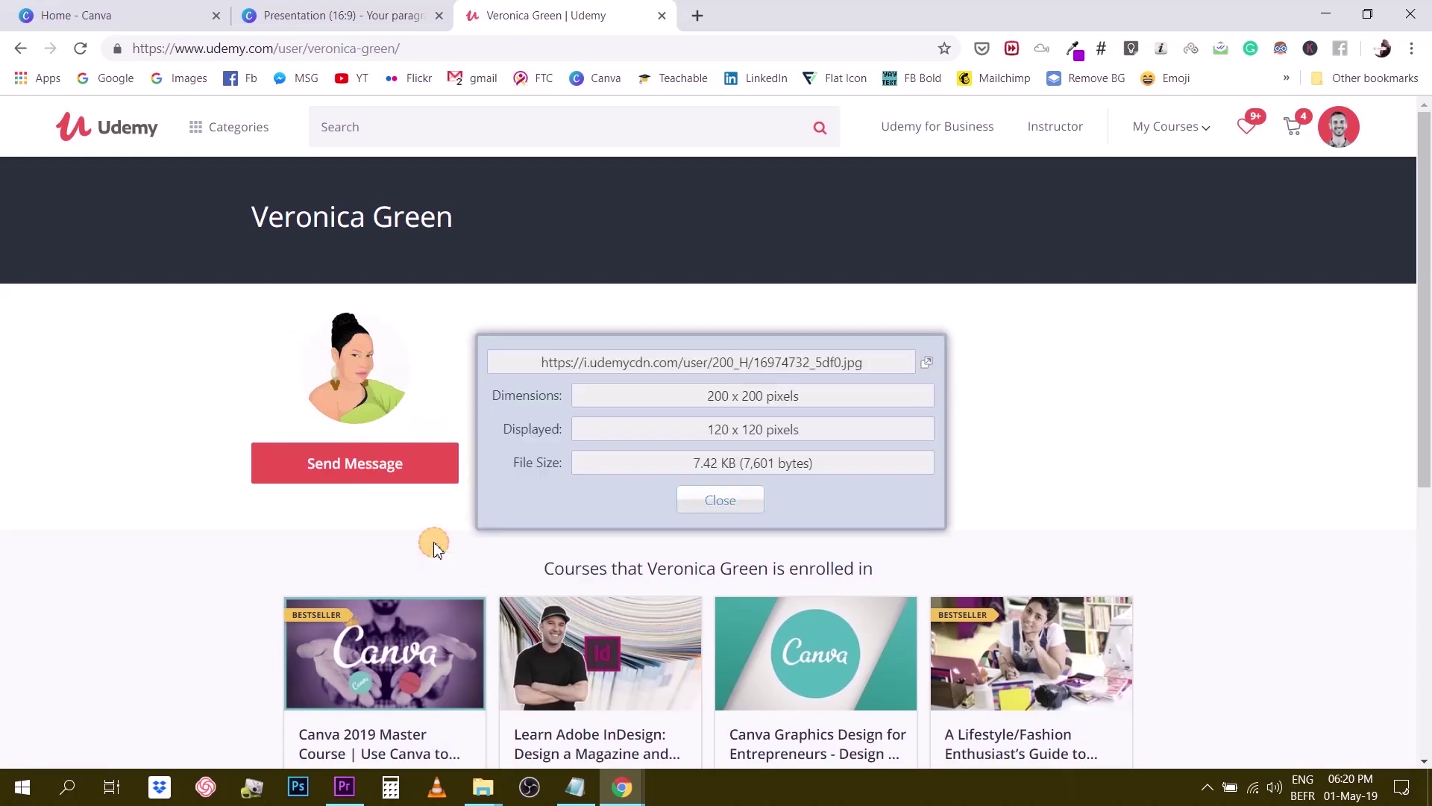
click(824, 365)
key(ctrl+c)
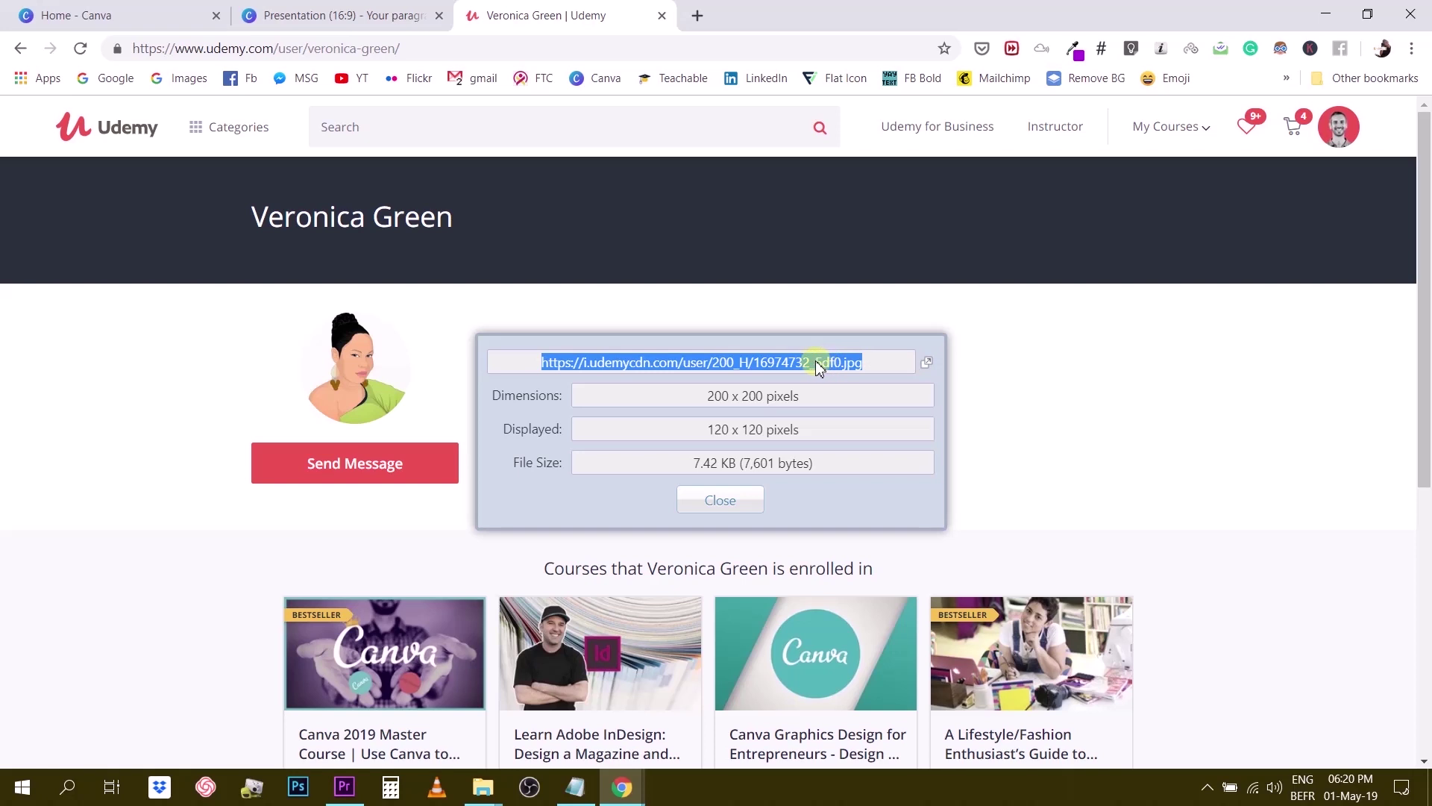
Open the copied profile picture address in a new browser tab
click(696, 15)
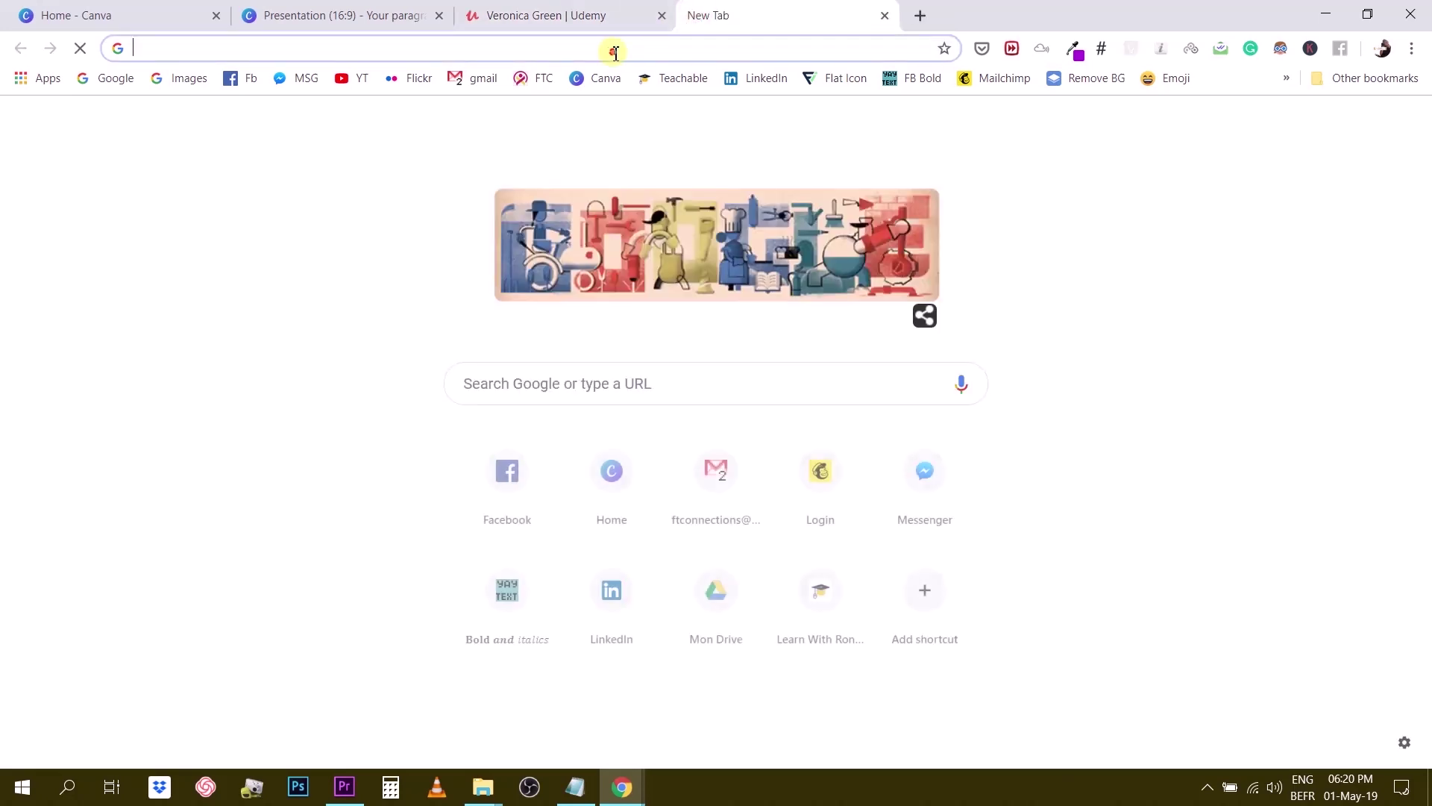
key(ctrl+v)
key(Return)
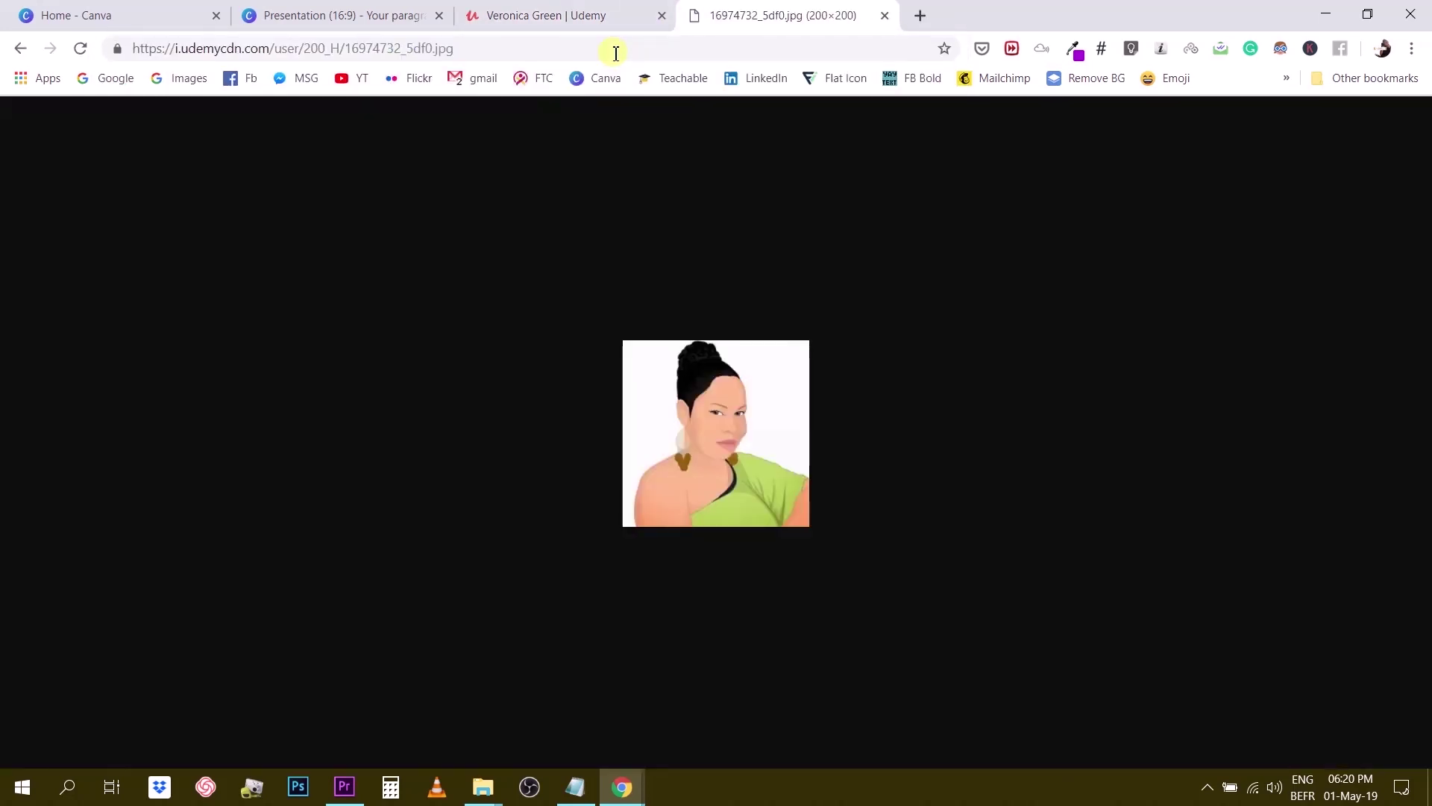
Save the profile picture to the Desktop as a JPEG named with the student's first name, and close the image's browser tab
right_click(700, 429)
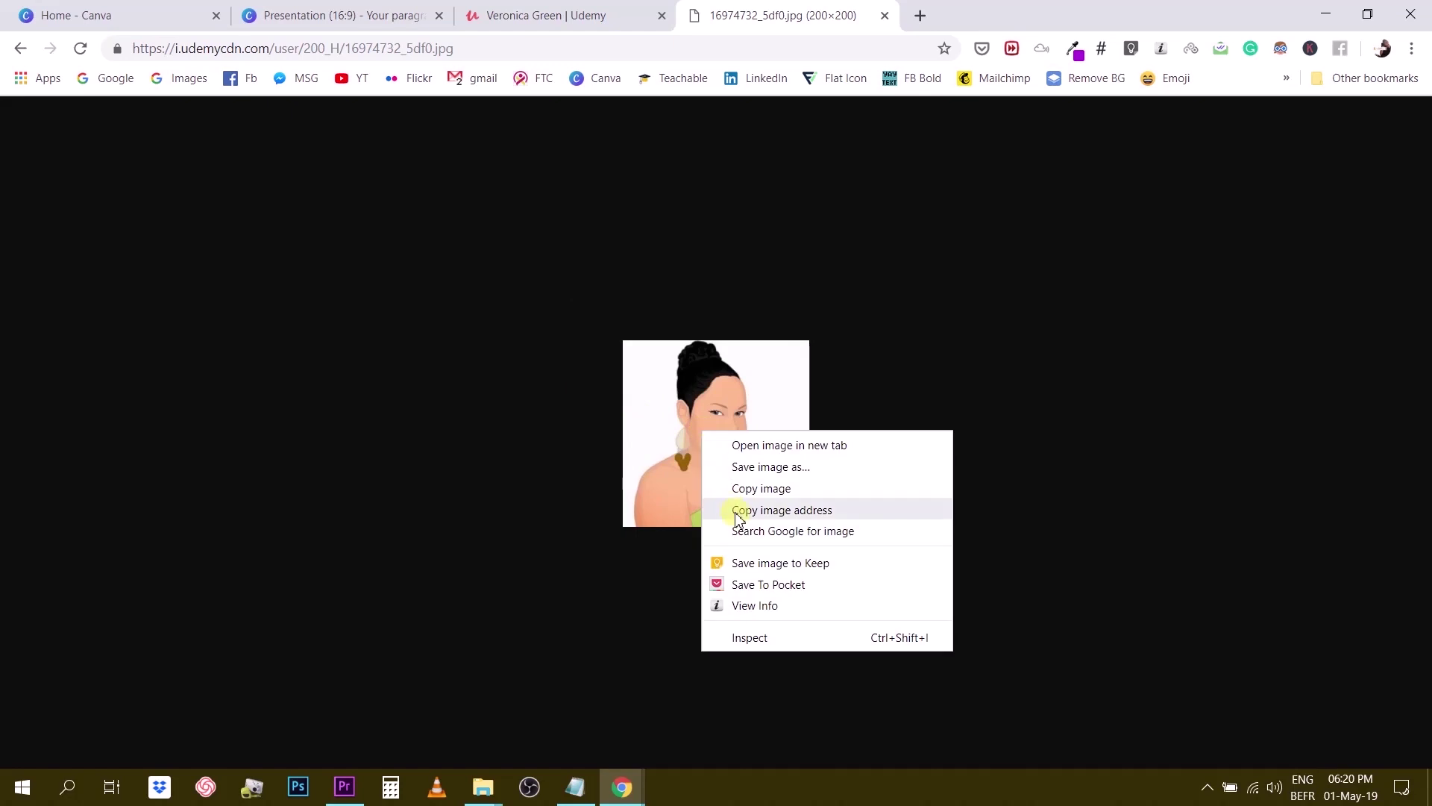
click(761, 467)
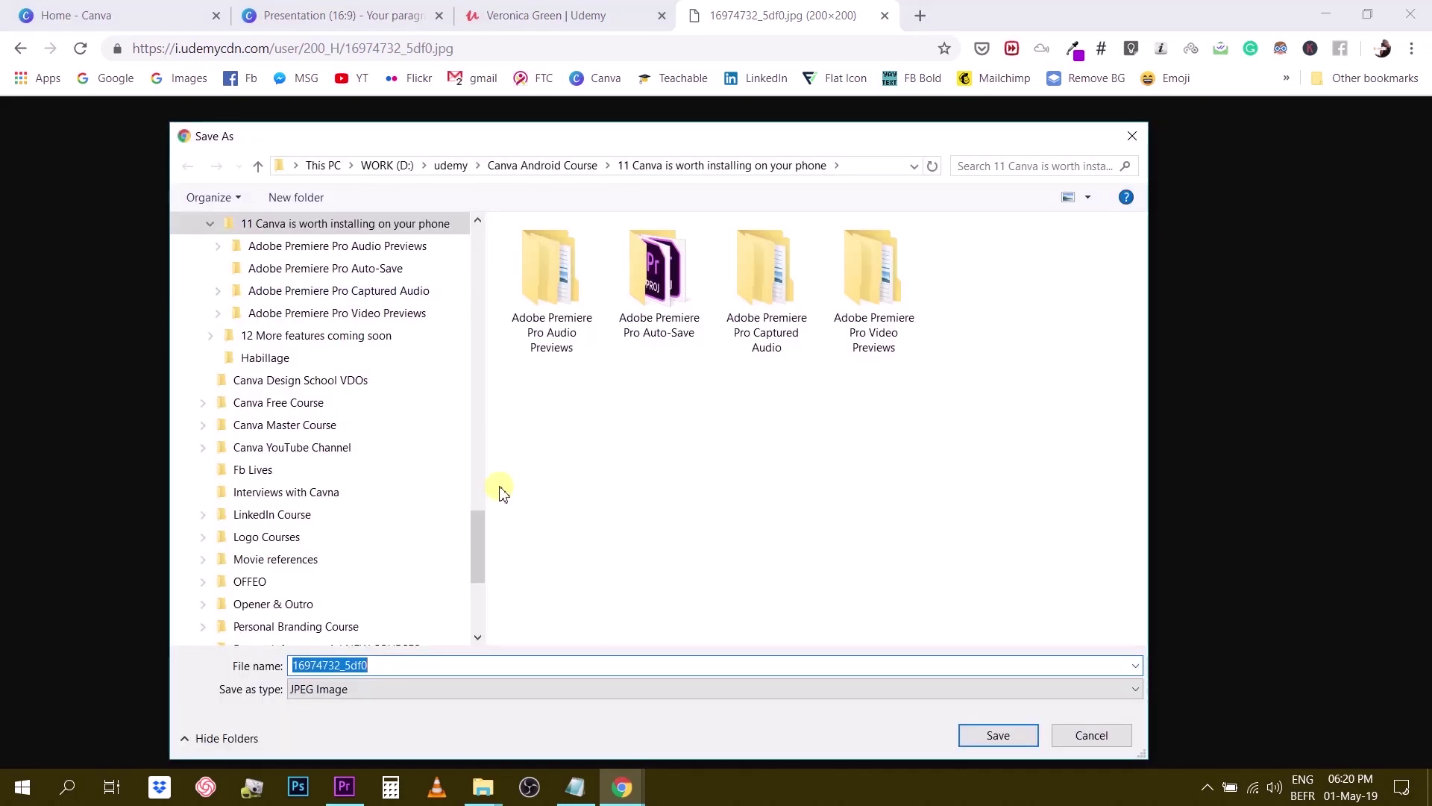
drag(476, 543, 493, 224)
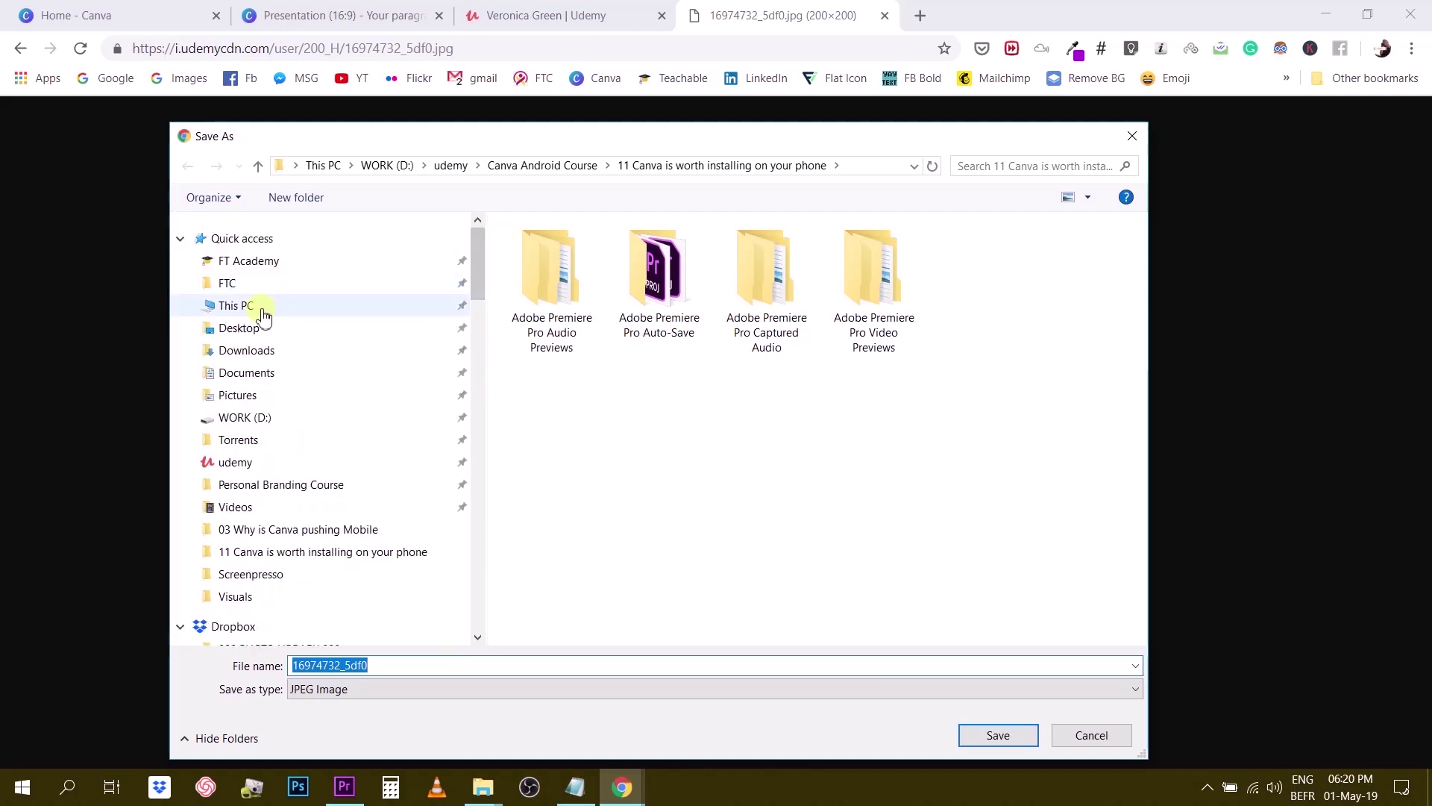
click(272, 307)
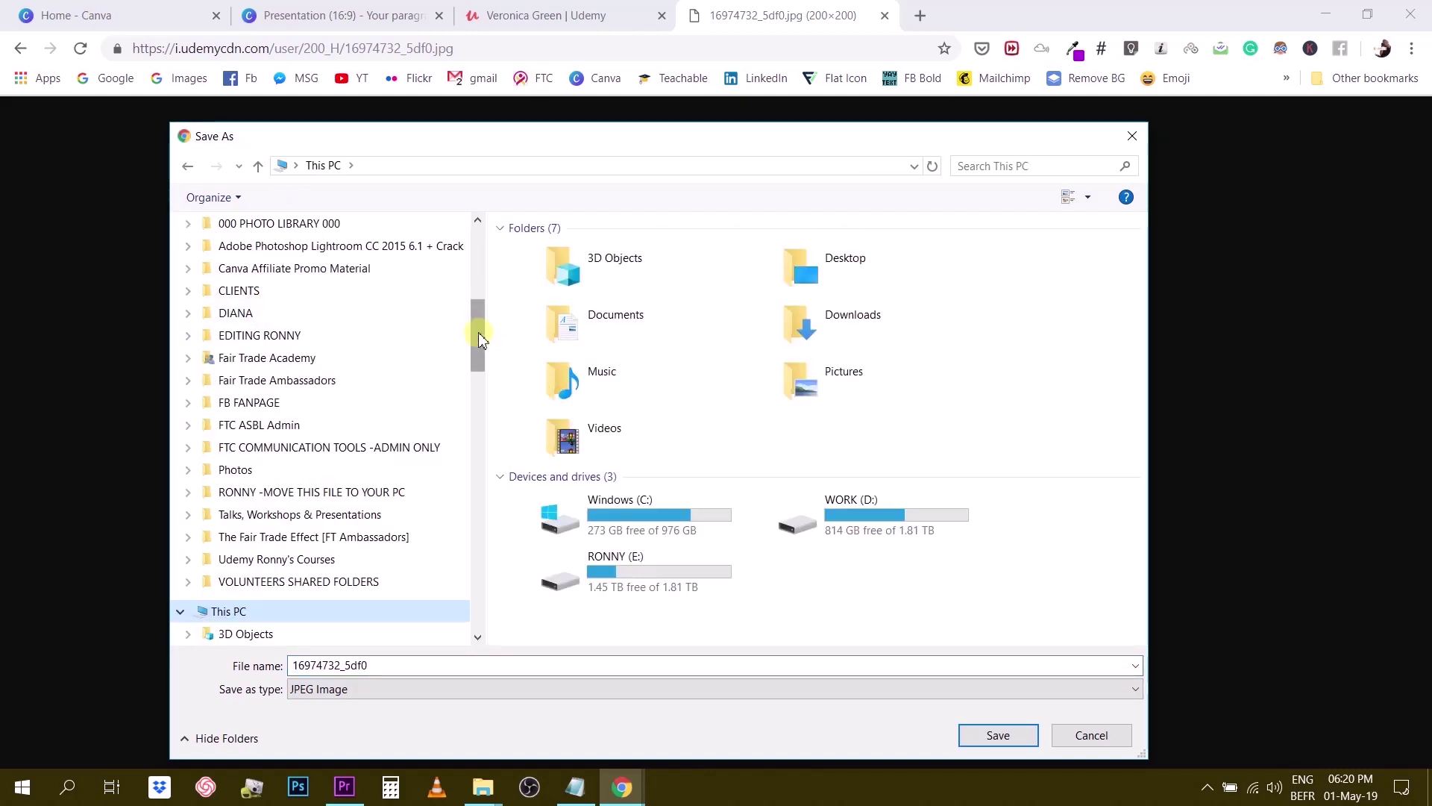
drag(474, 321, 478, 246)
click(246, 324)
double_click(403, 663)
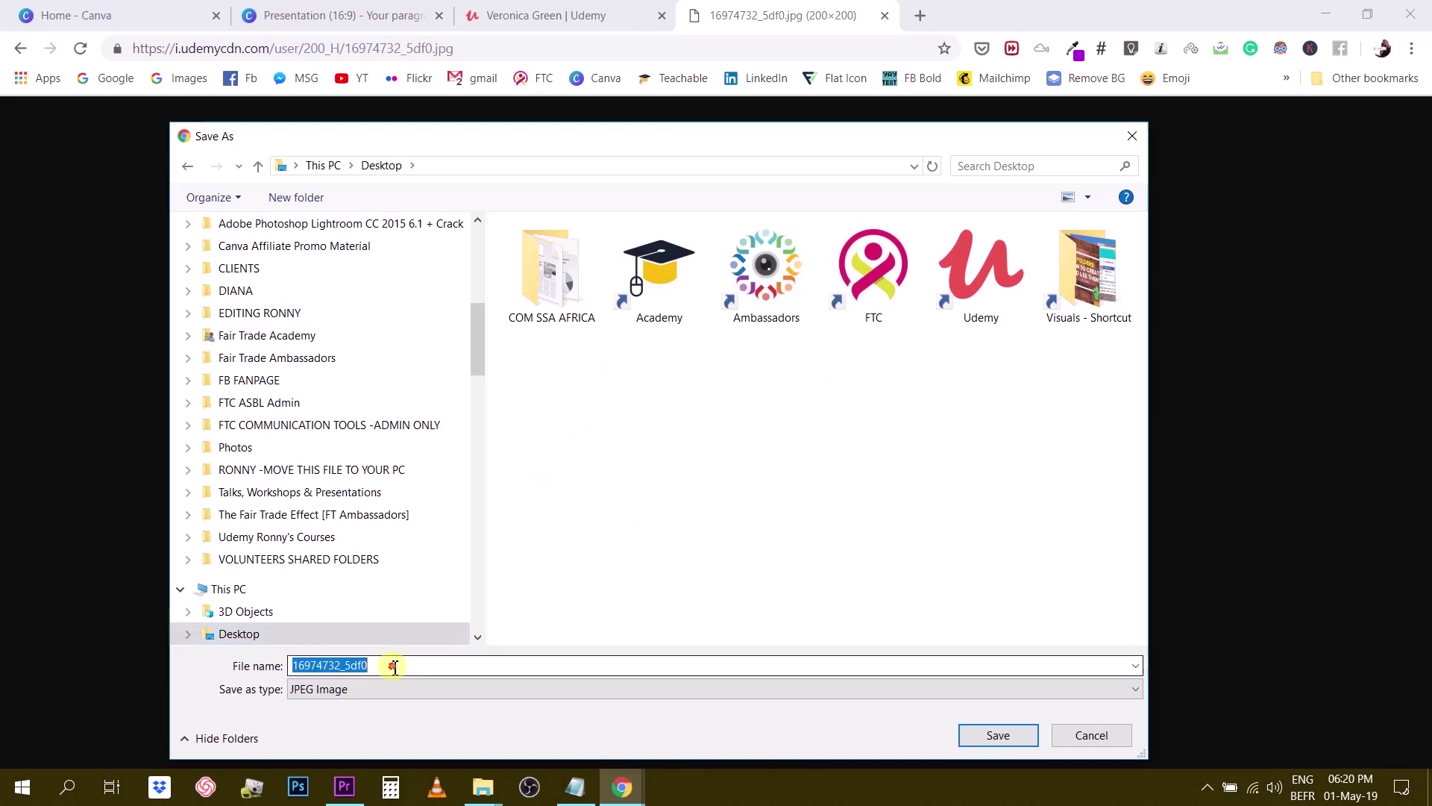
text(Veronica)
key(Return)
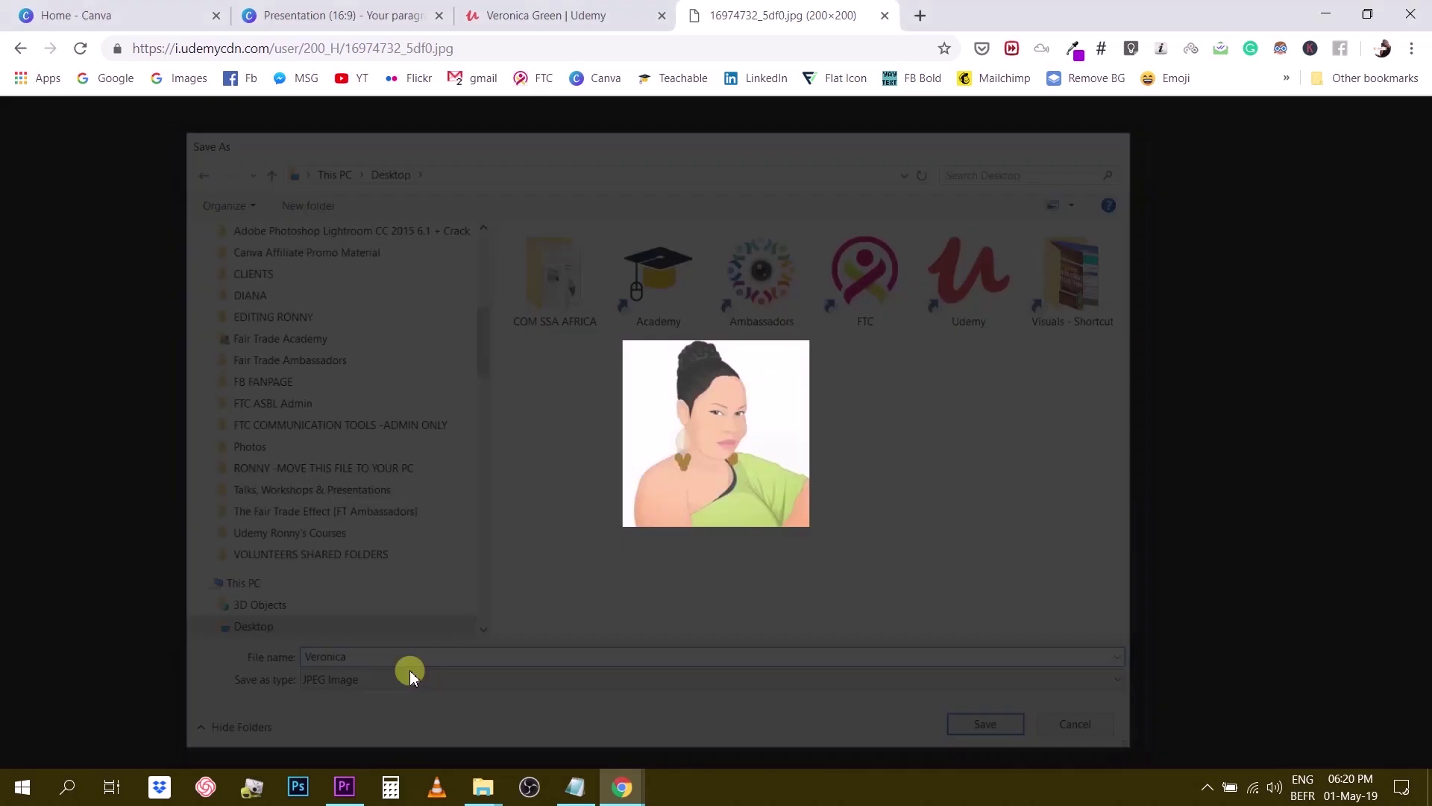
click(884, 16)
Return to the Canva presentation's empty page 3 and search the elements for "quote"
click(345, 14)
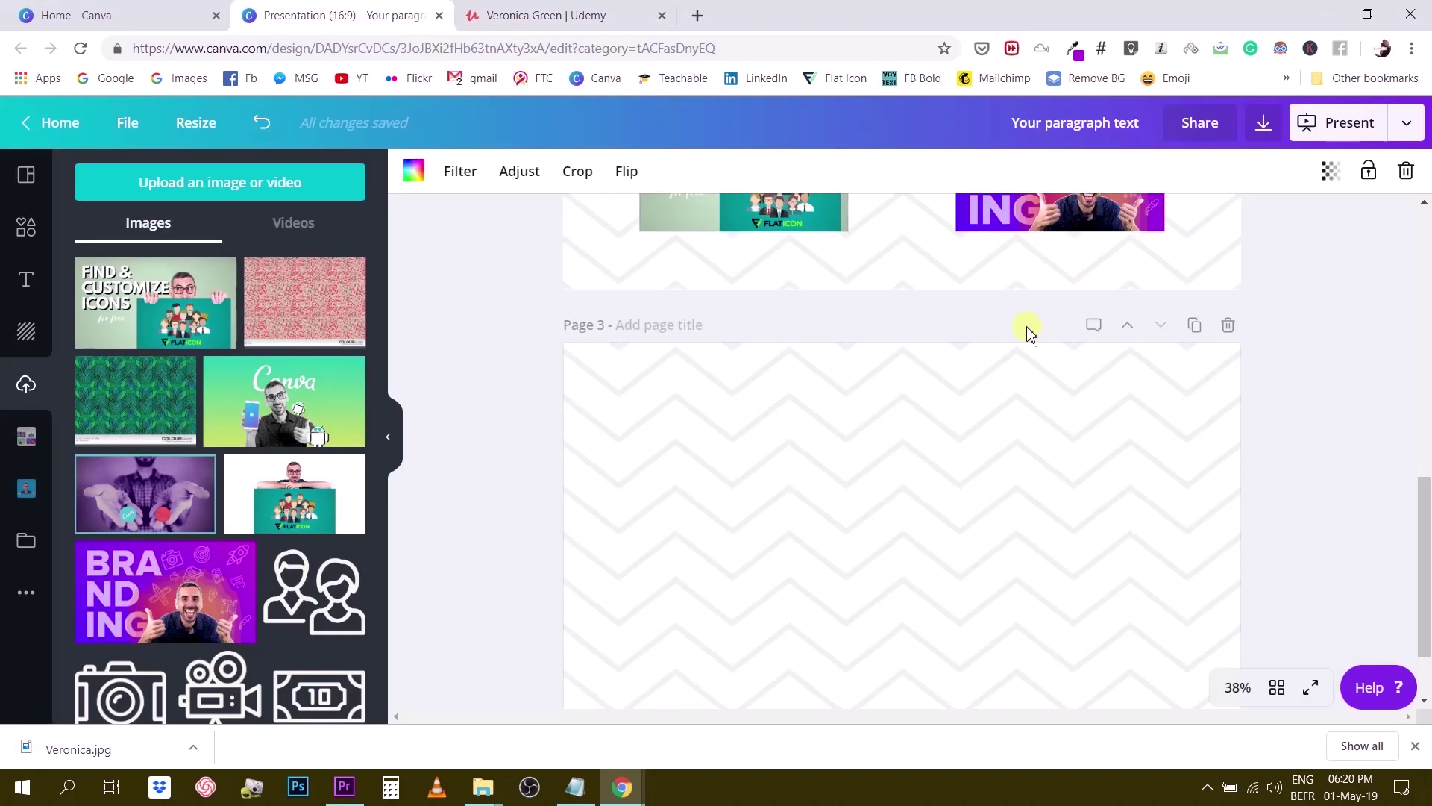
scroll(1019, 340, down, 2)
click(901, 388)
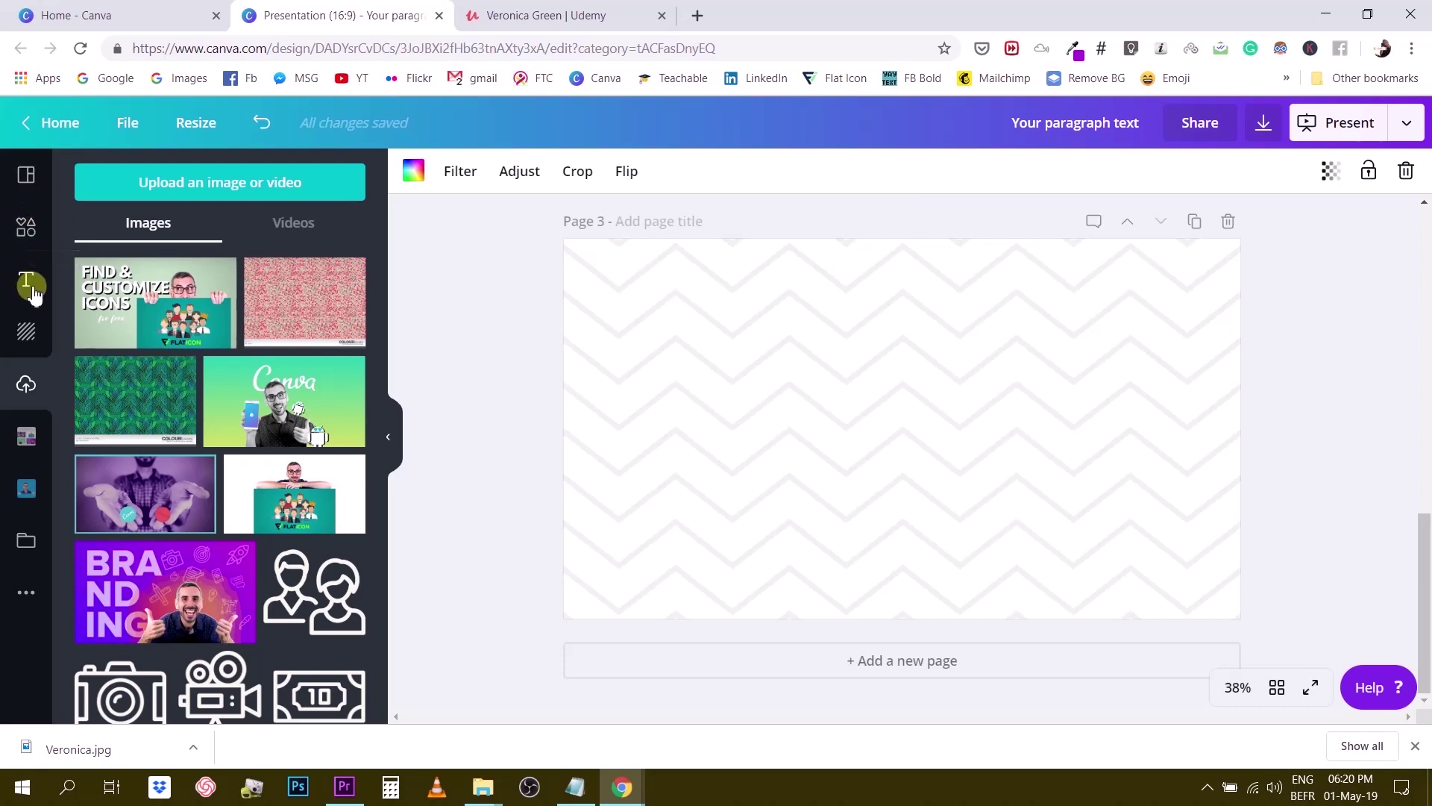
click(33, 238)
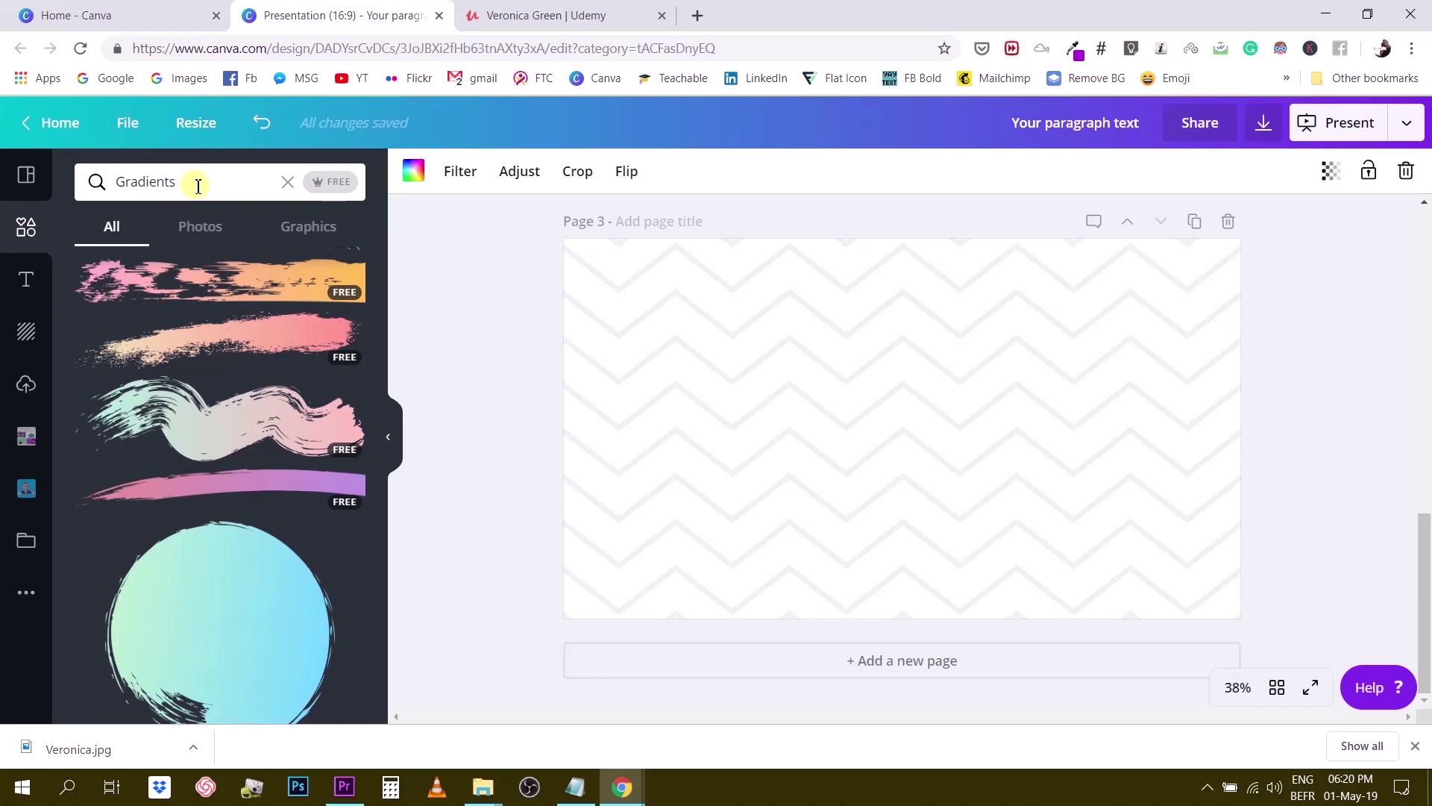
click(192, 182)
text(quote)
key(Return)
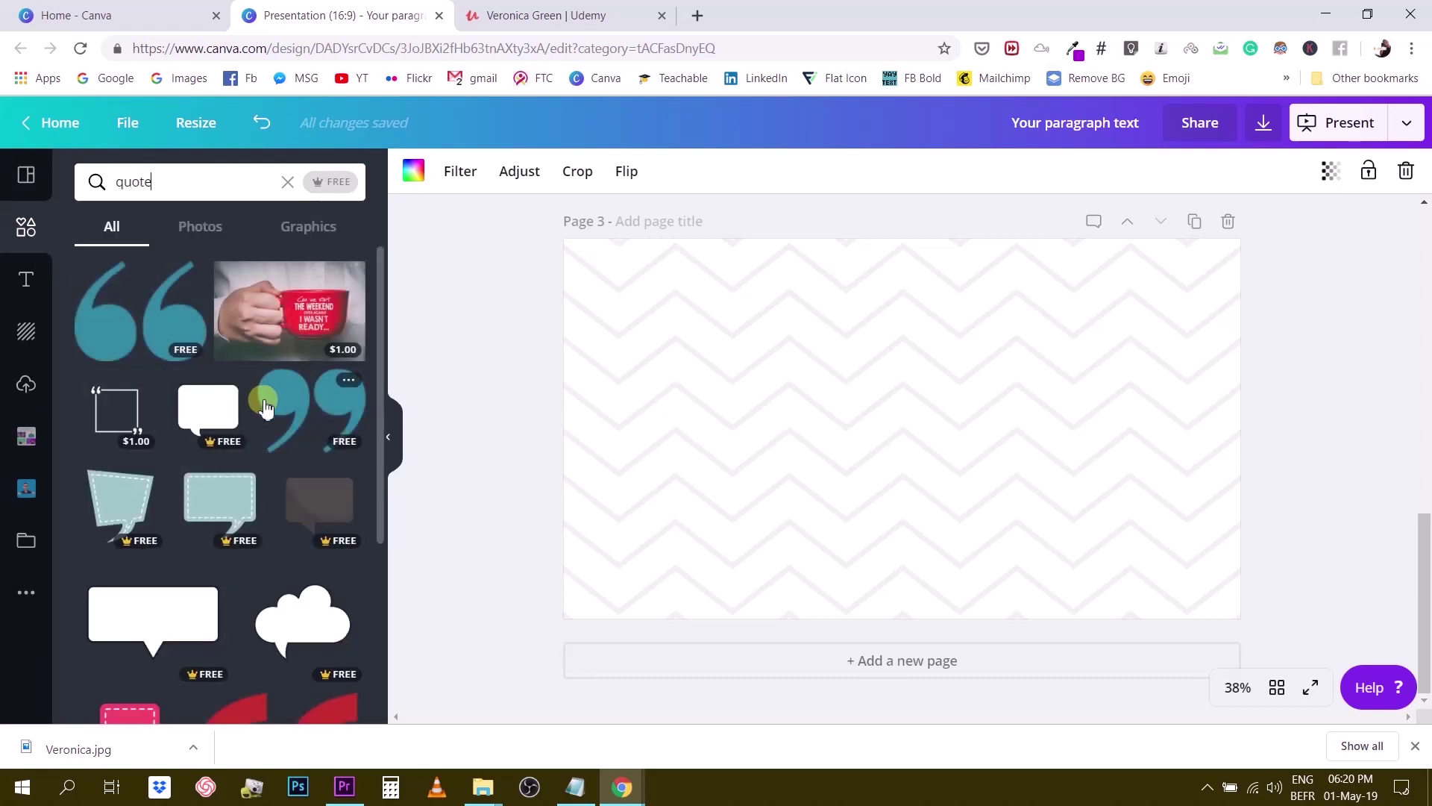
scroll(265, 418, down, 4)
scroll(265, 424, down, 10)
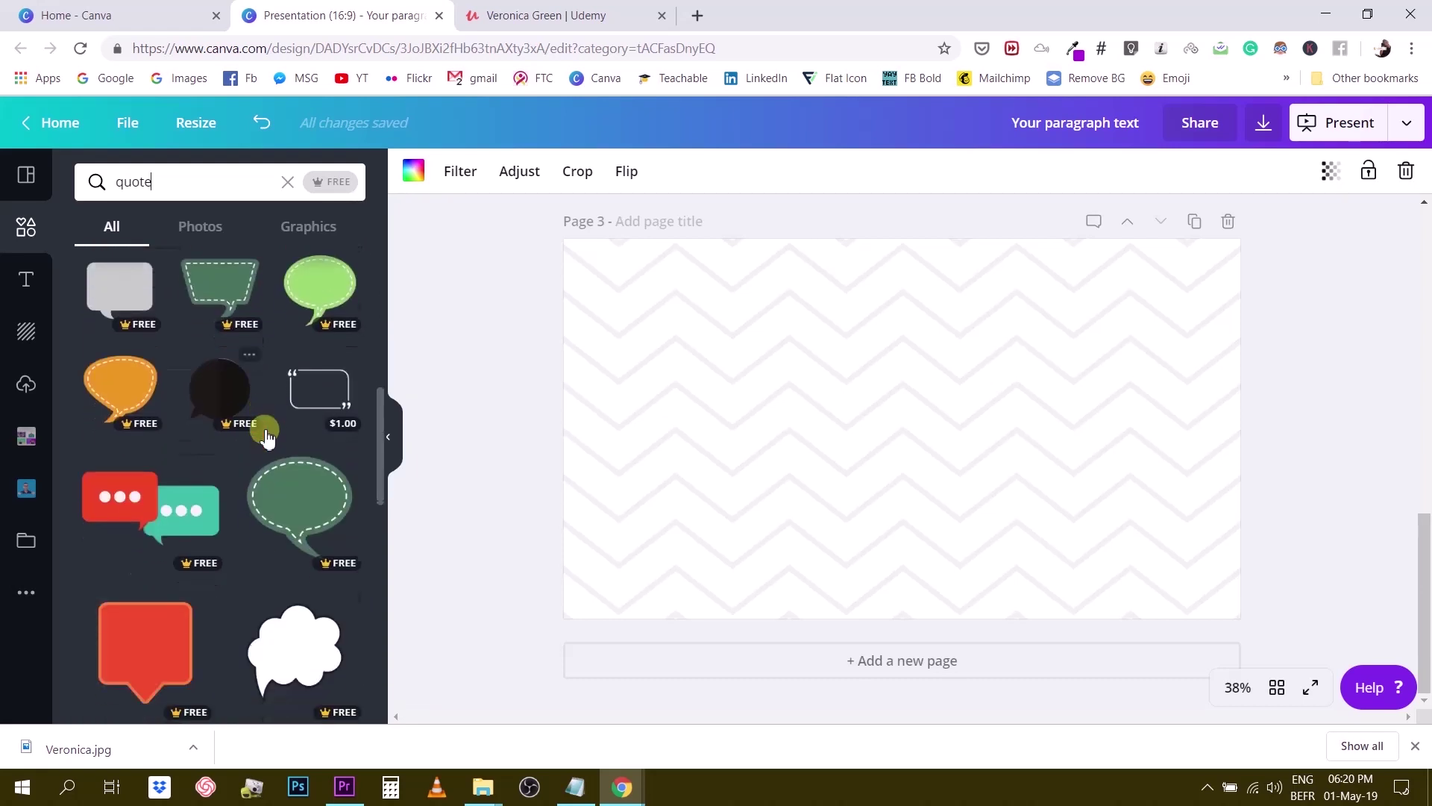
scroll(267, 445, down, 3)
scroll(224, 451, up, 3)
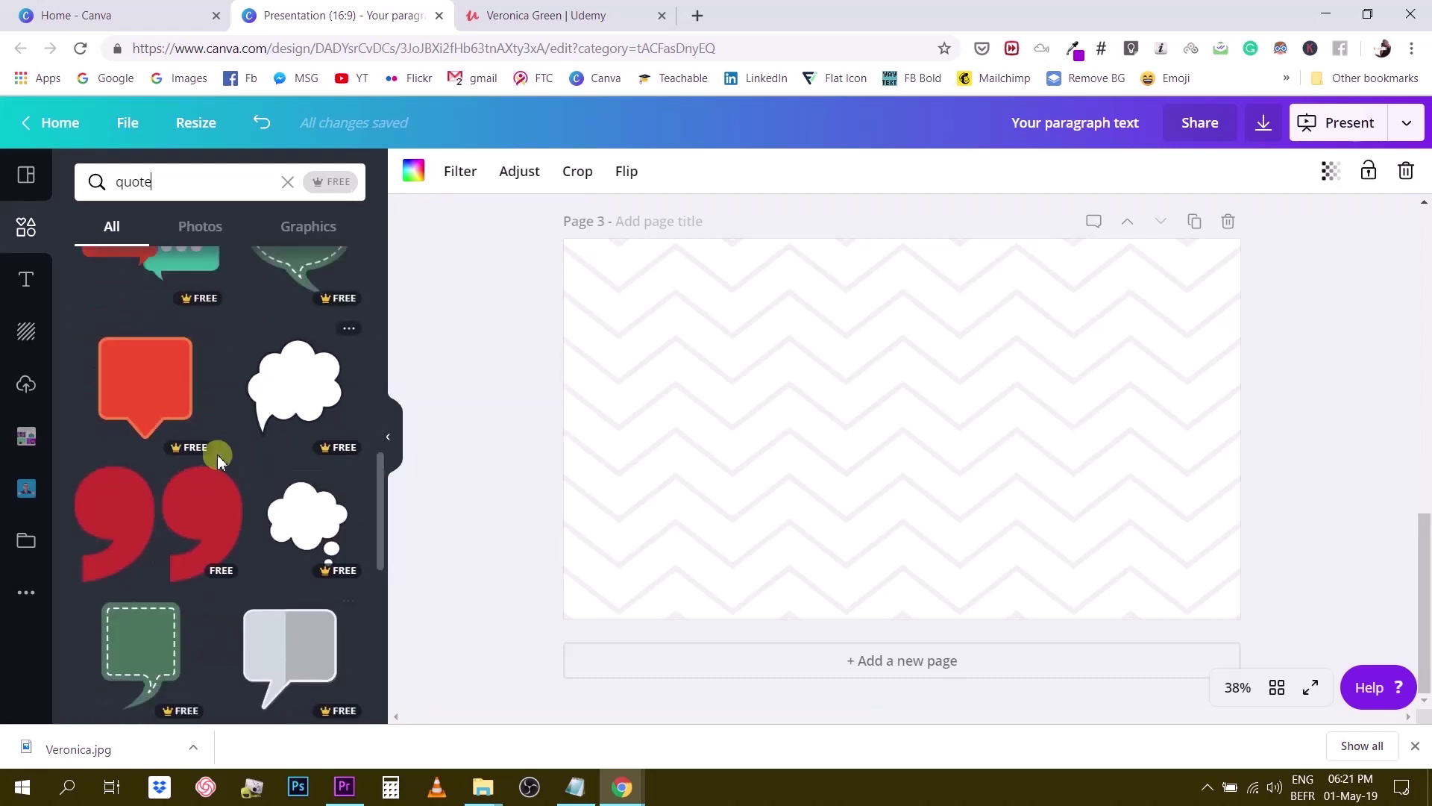
click(215, 515)
drag(1126, 276, 754, 530)
scroll(310, 445, up, 8)
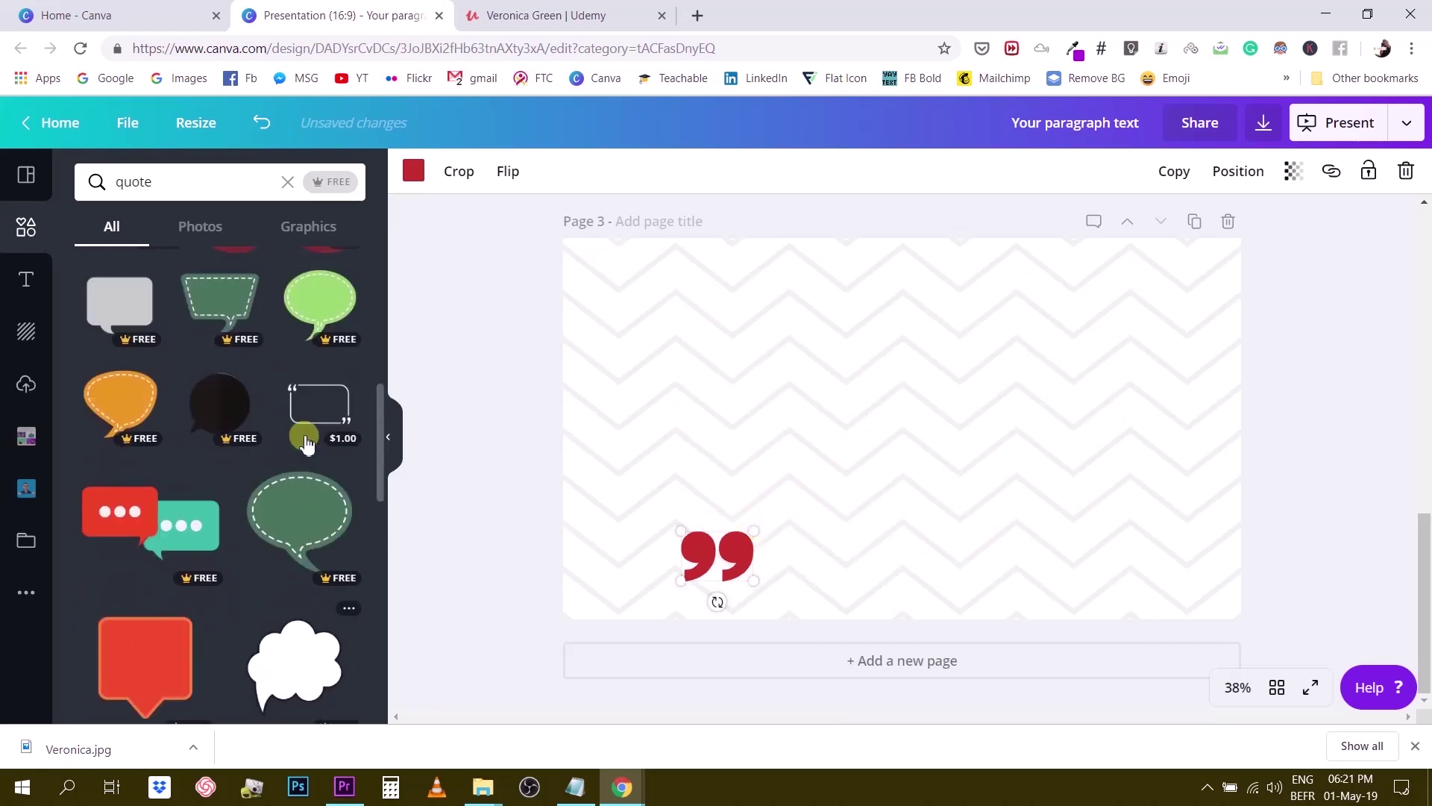
scroll(239, 442, down, 1)
click(310, 568)
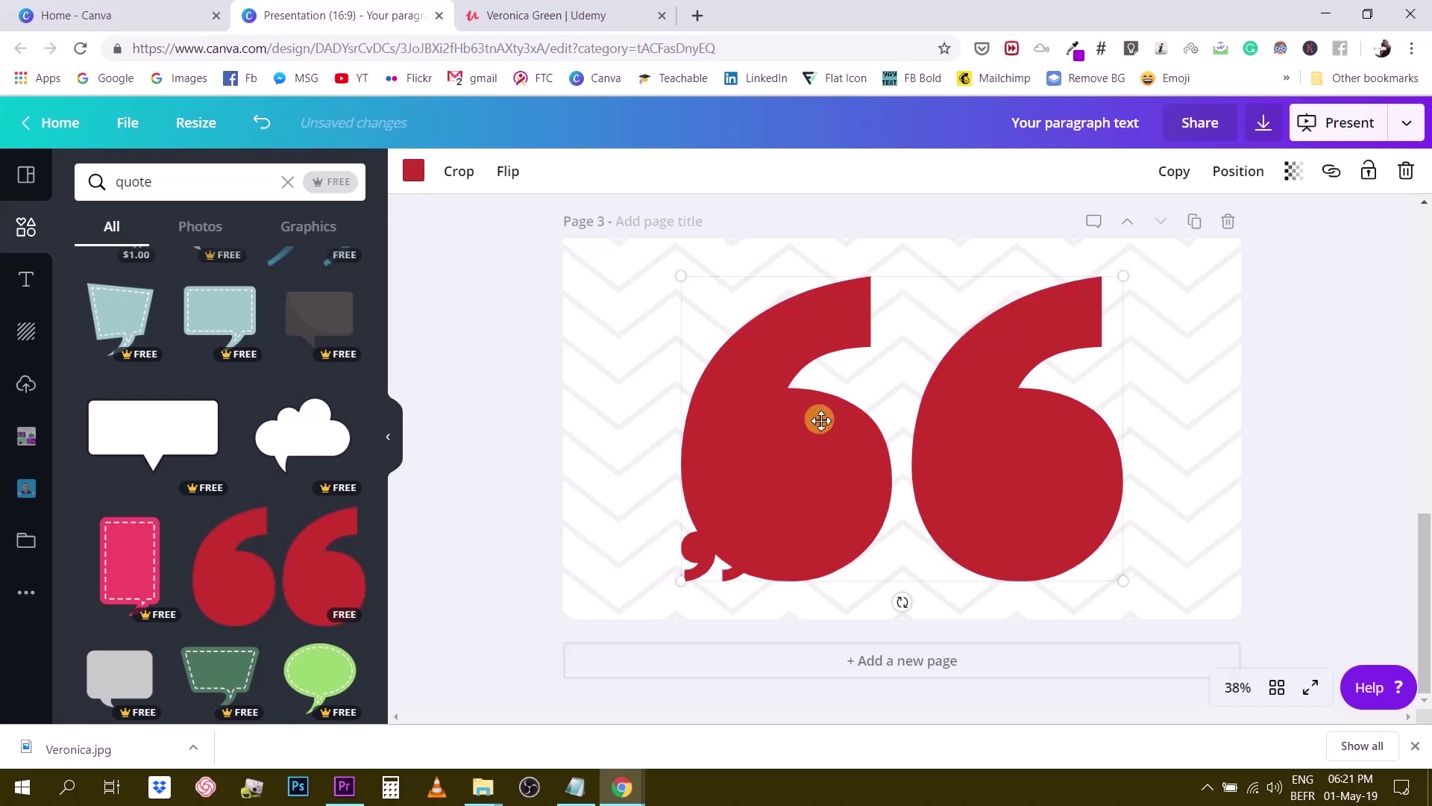
key(ctrl+z)
key(ctrl+z)
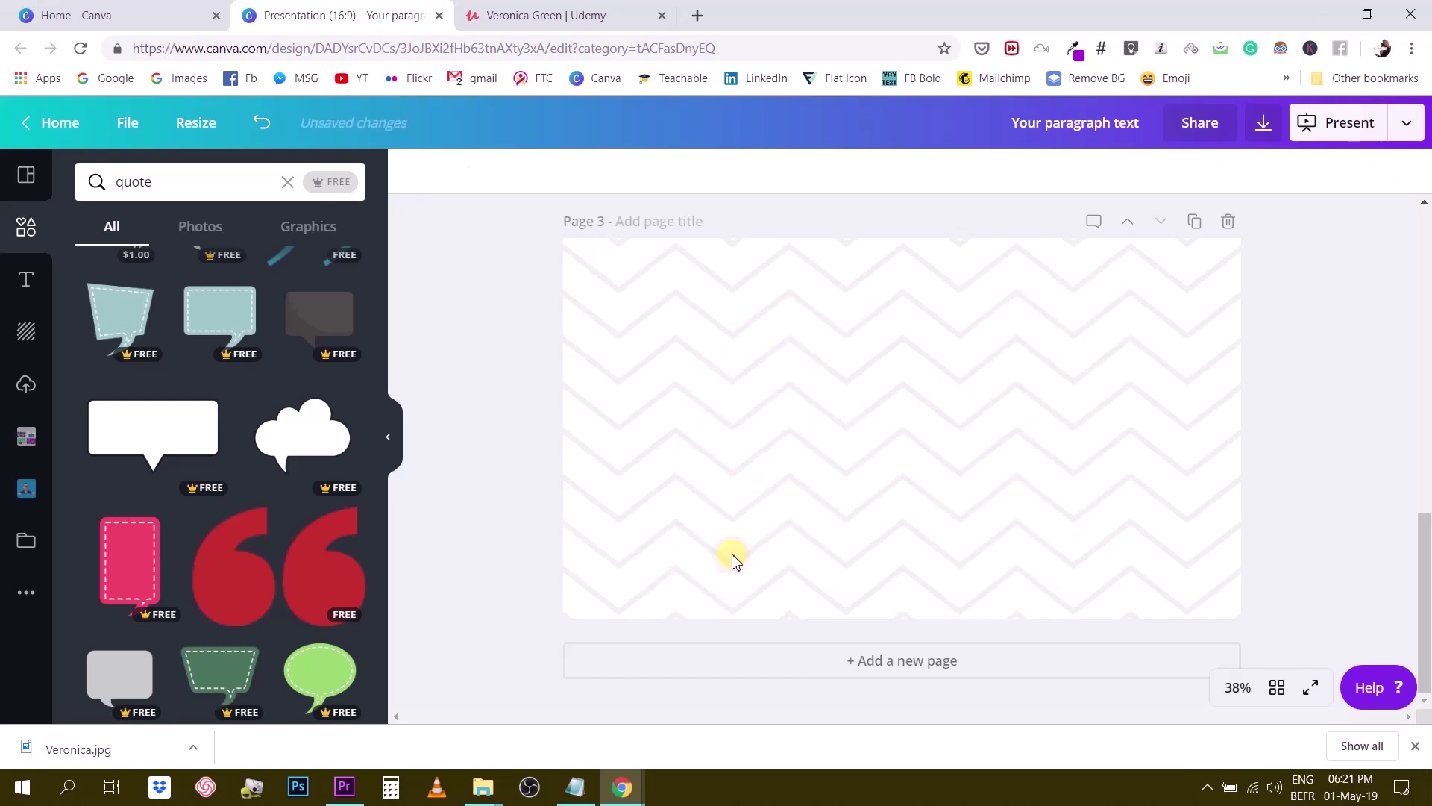
Add the free red opening and closing quotation marks to page 3, shrink both, and place them near its upper-left and lower-right corners
click(317, 565)
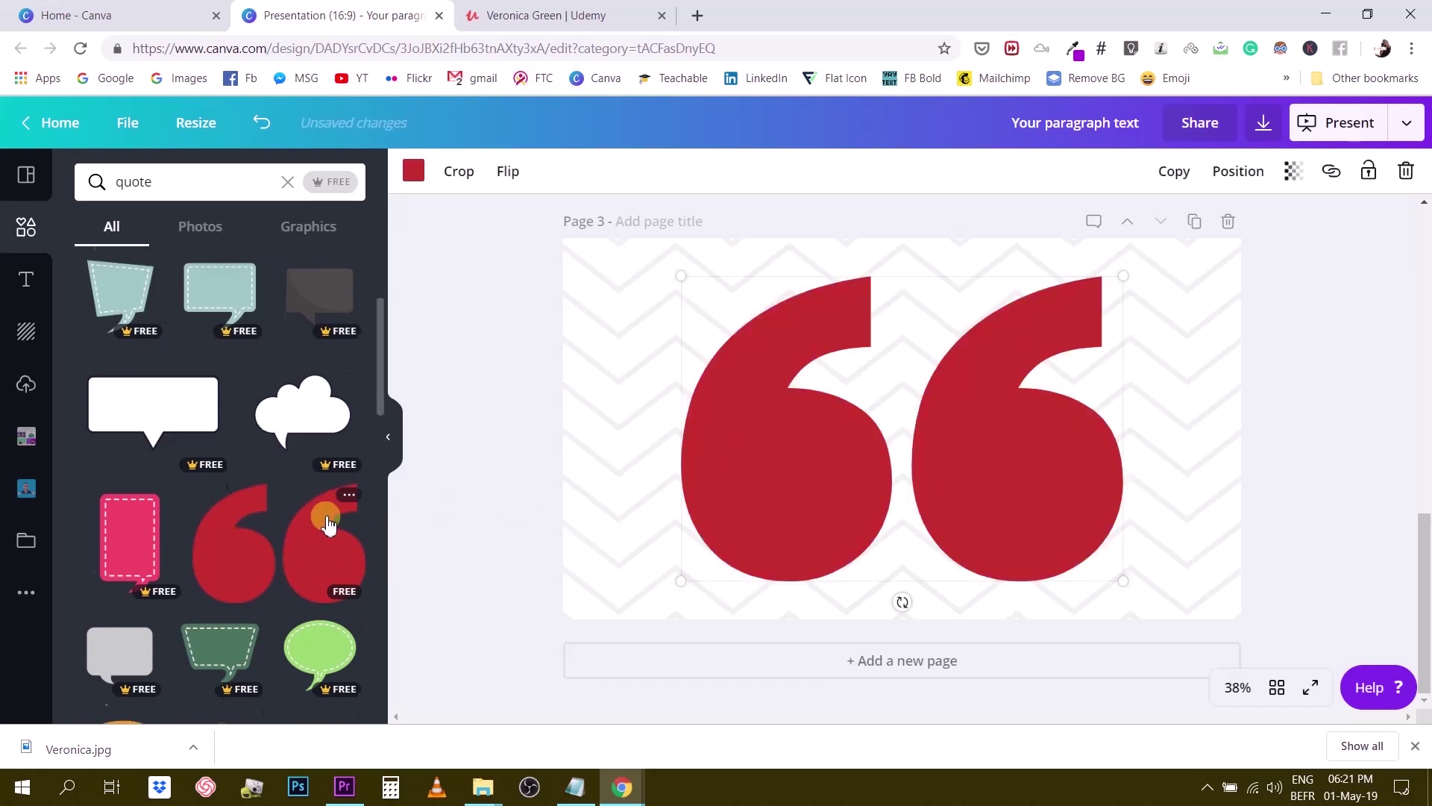
scroll(320, 522, down, 5)
click(185, 435)
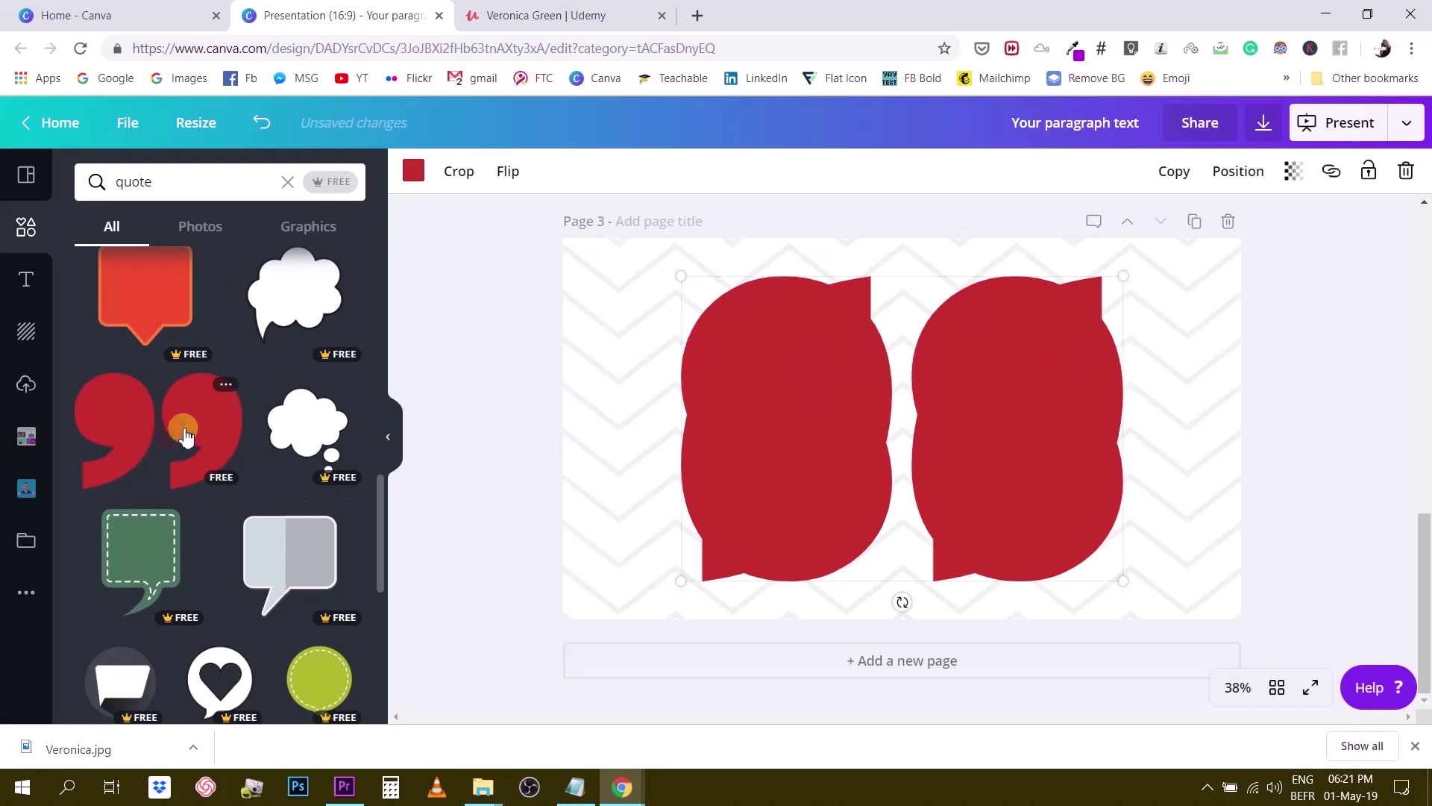
click(579, 353)
drag(481, 317, 1088, 461)
drag(1123, 275, 1138, 550)
click(821, 496)
drag(713, 572, 685, 352)
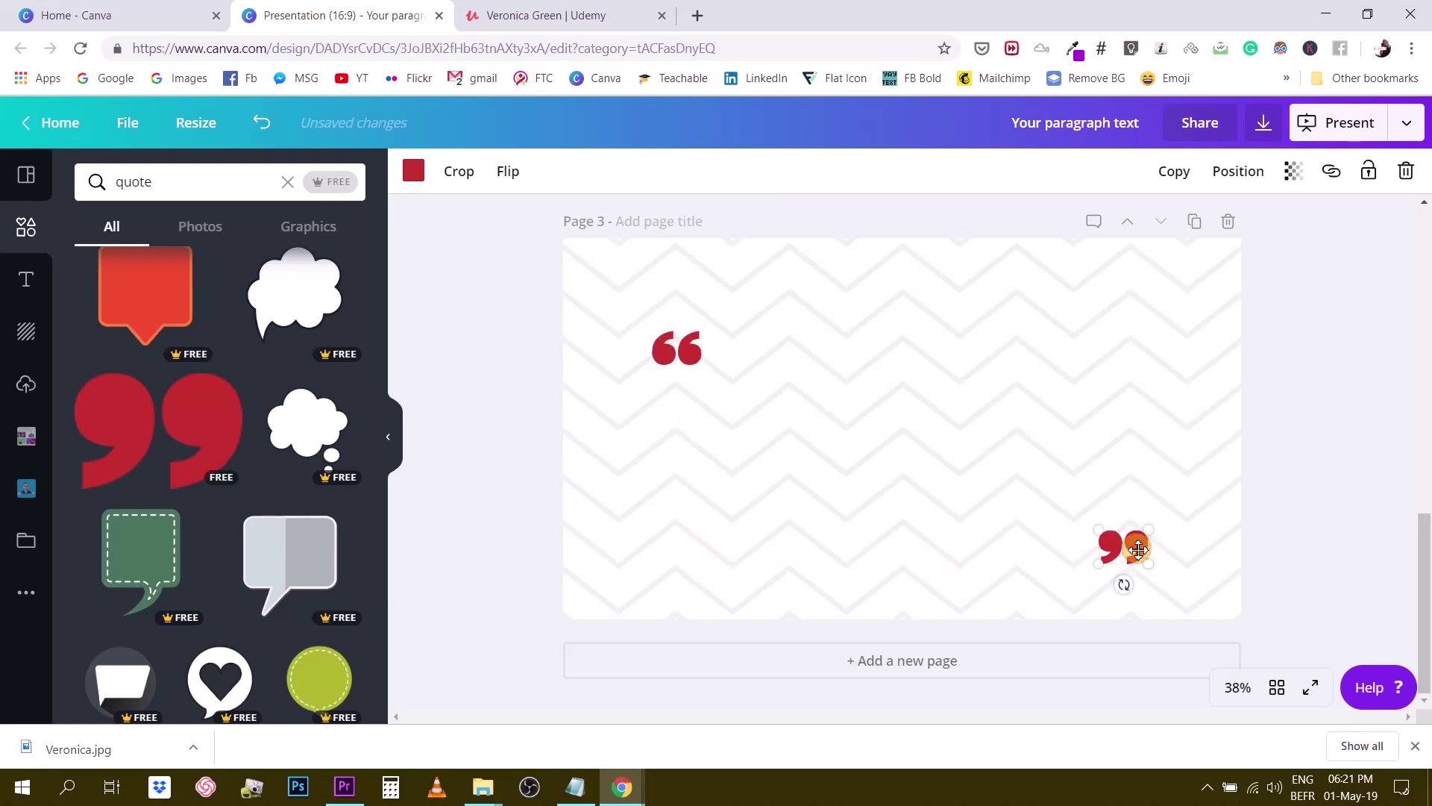
click(1371, 598)
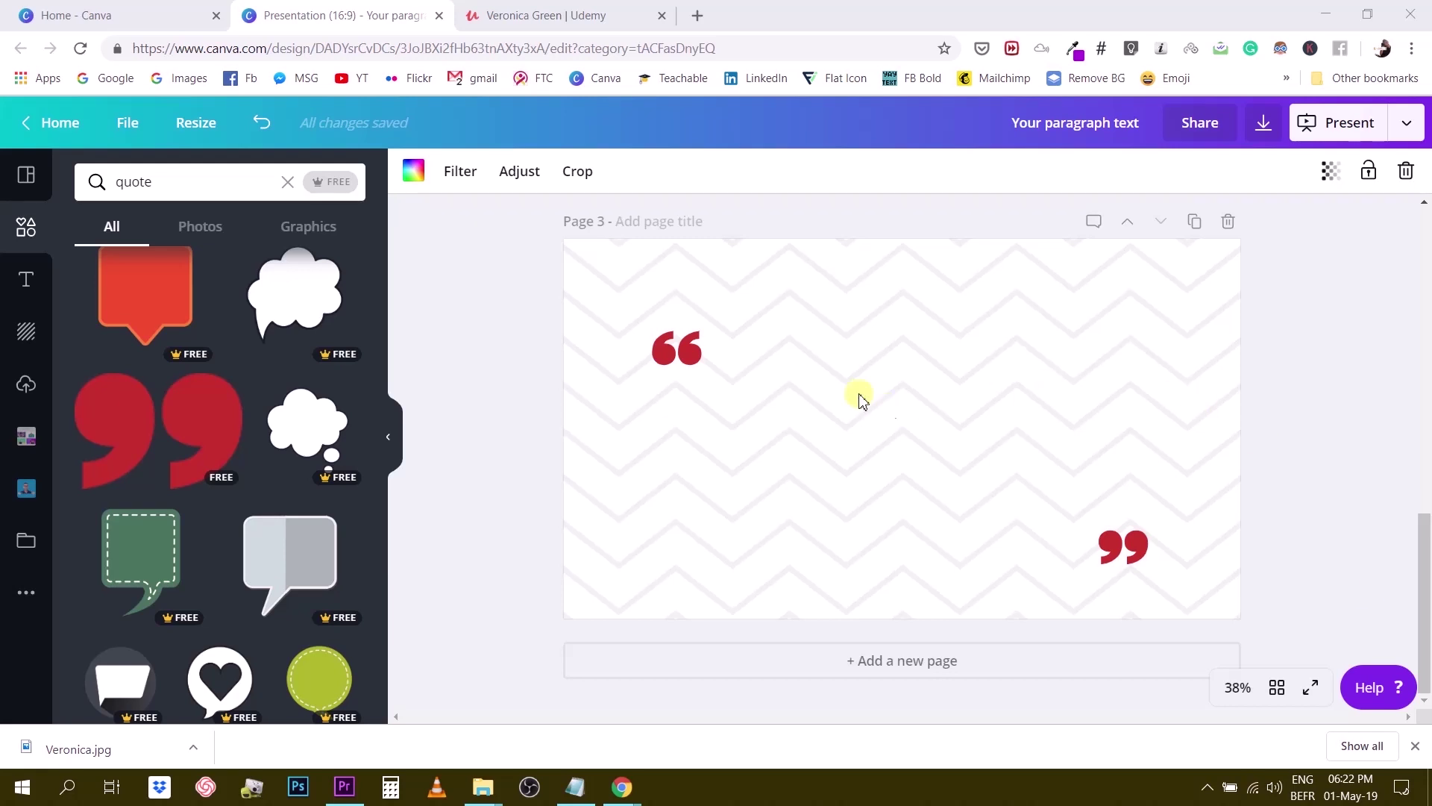
Recolour the opening quotation mark bright pink and the closing one salmon, using the document colours
click(663, 351)
click(413, 171)
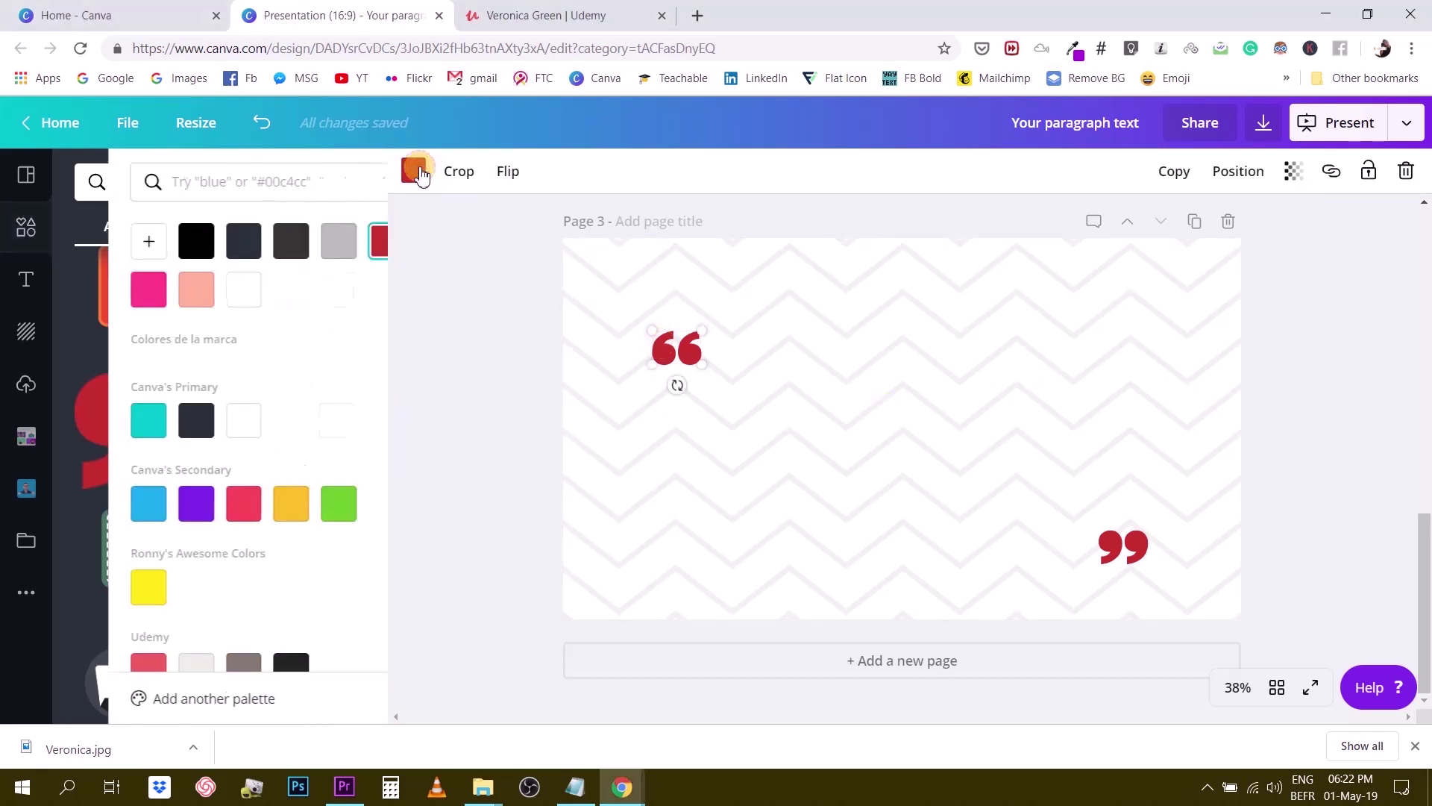
click(92, 289)
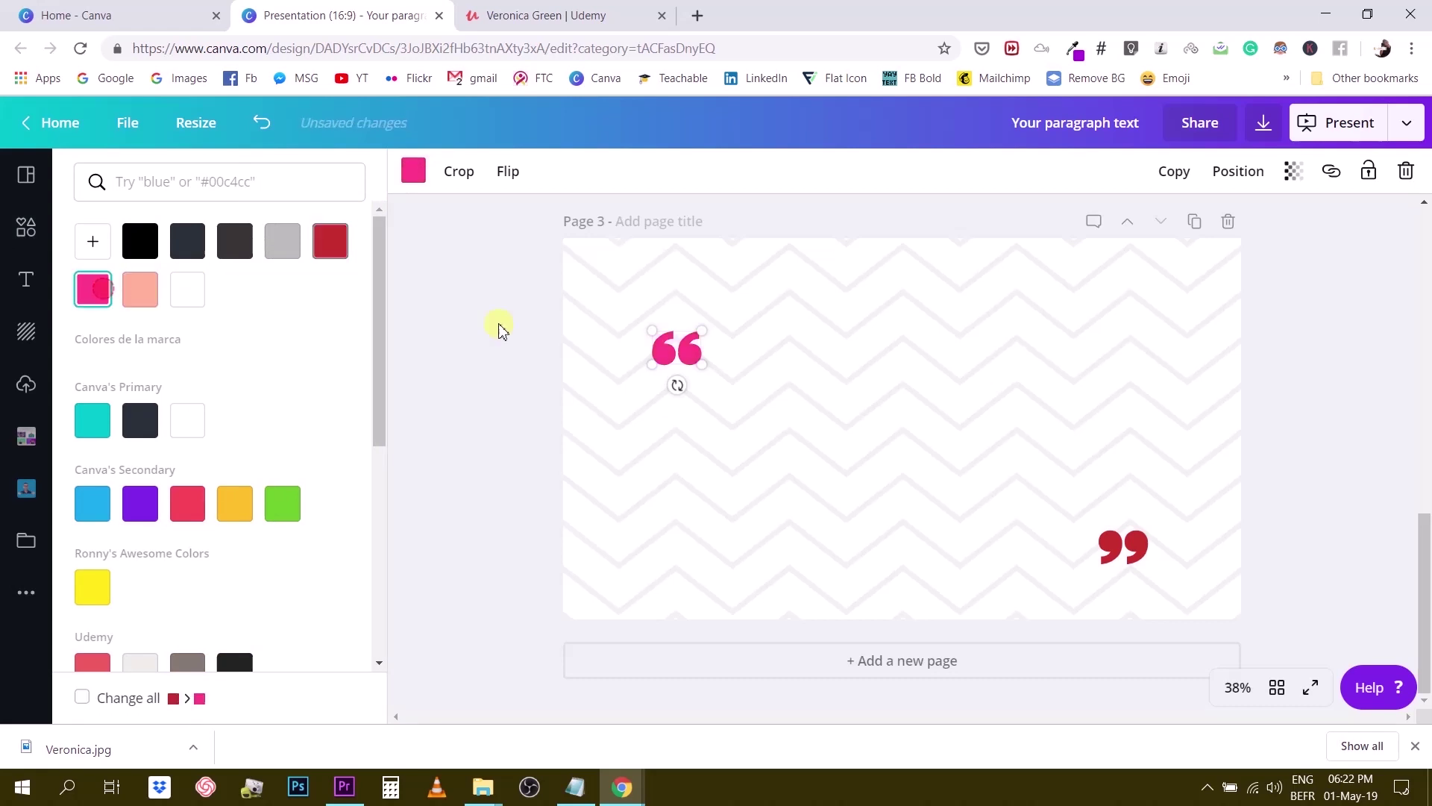
click(1104, 544)
click(140, 290)
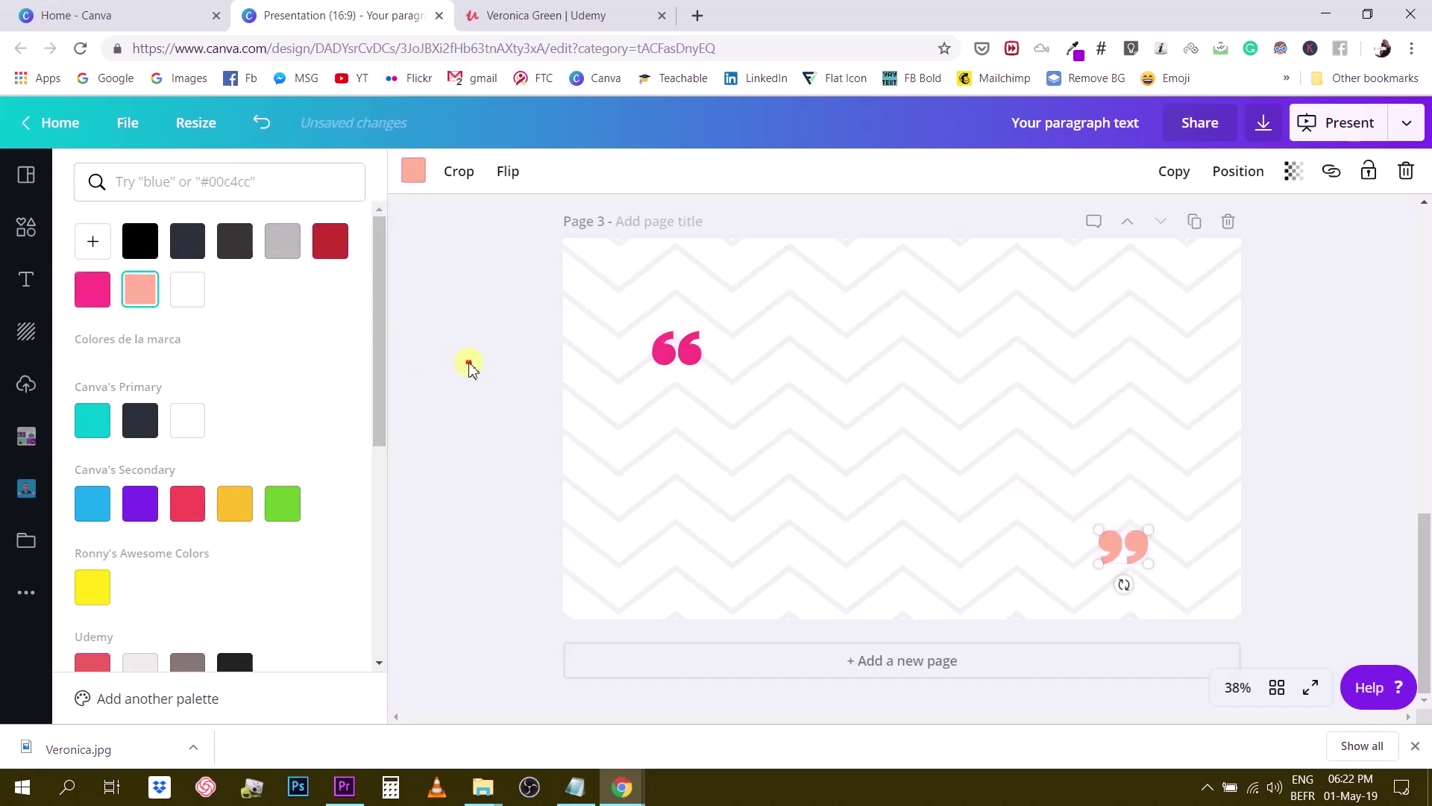
click(471, 369)
scroll(813, 412, up, 3)
scroll(817, 409, up, 3)
scroll(821, 405, down, 7)
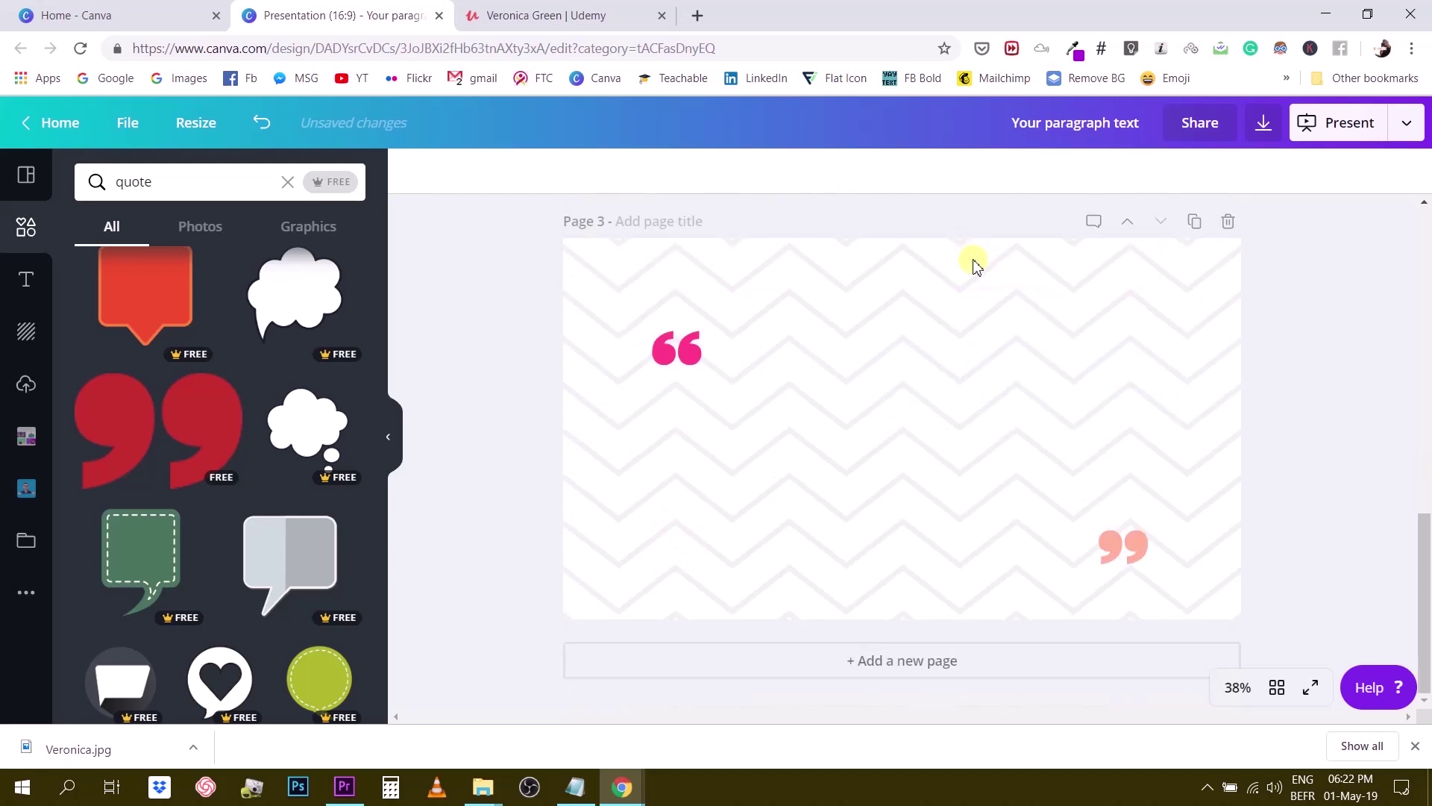
scroll(975, 269, up, 1)
scroll(820, 414, up, 1)
scroll(826, 420, down, 1)
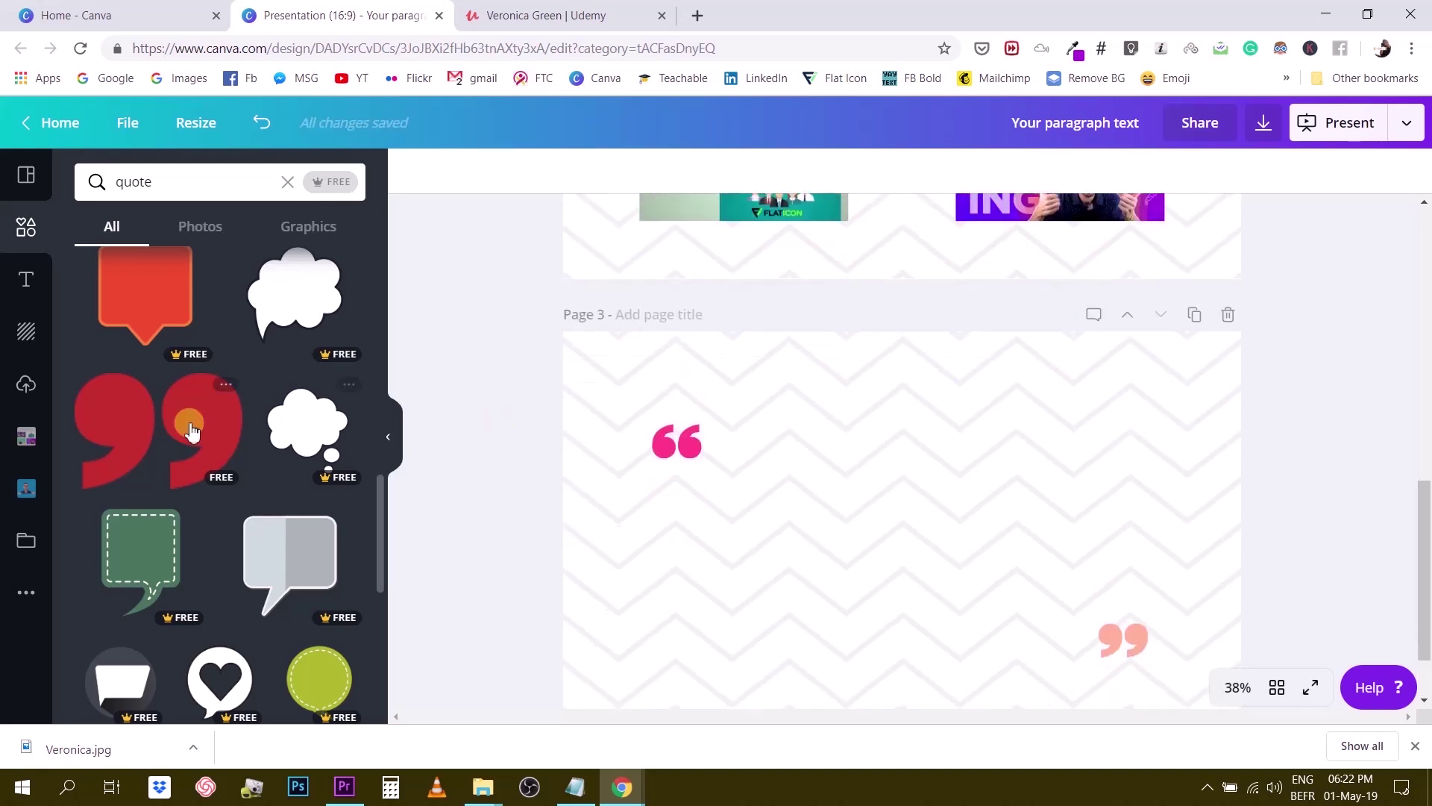
click(960, 533)
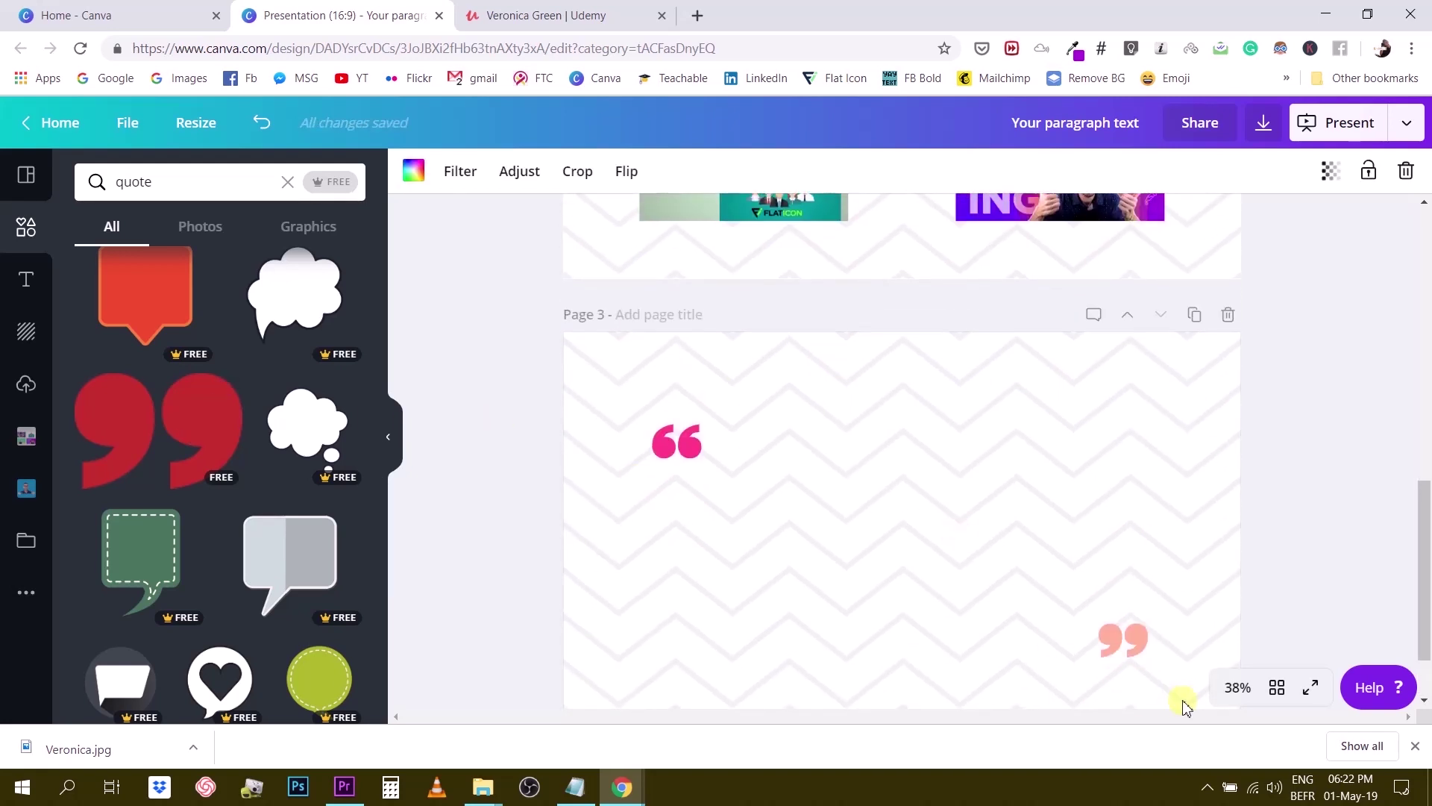
Upload the student's profile picture and the review screenshot from the desktop to the Canva uploads
click(1422, 776)
drag(293, 335, 517, 439)
drag(456, 405, 576, 557)
drag(660, 784, 299, 504)
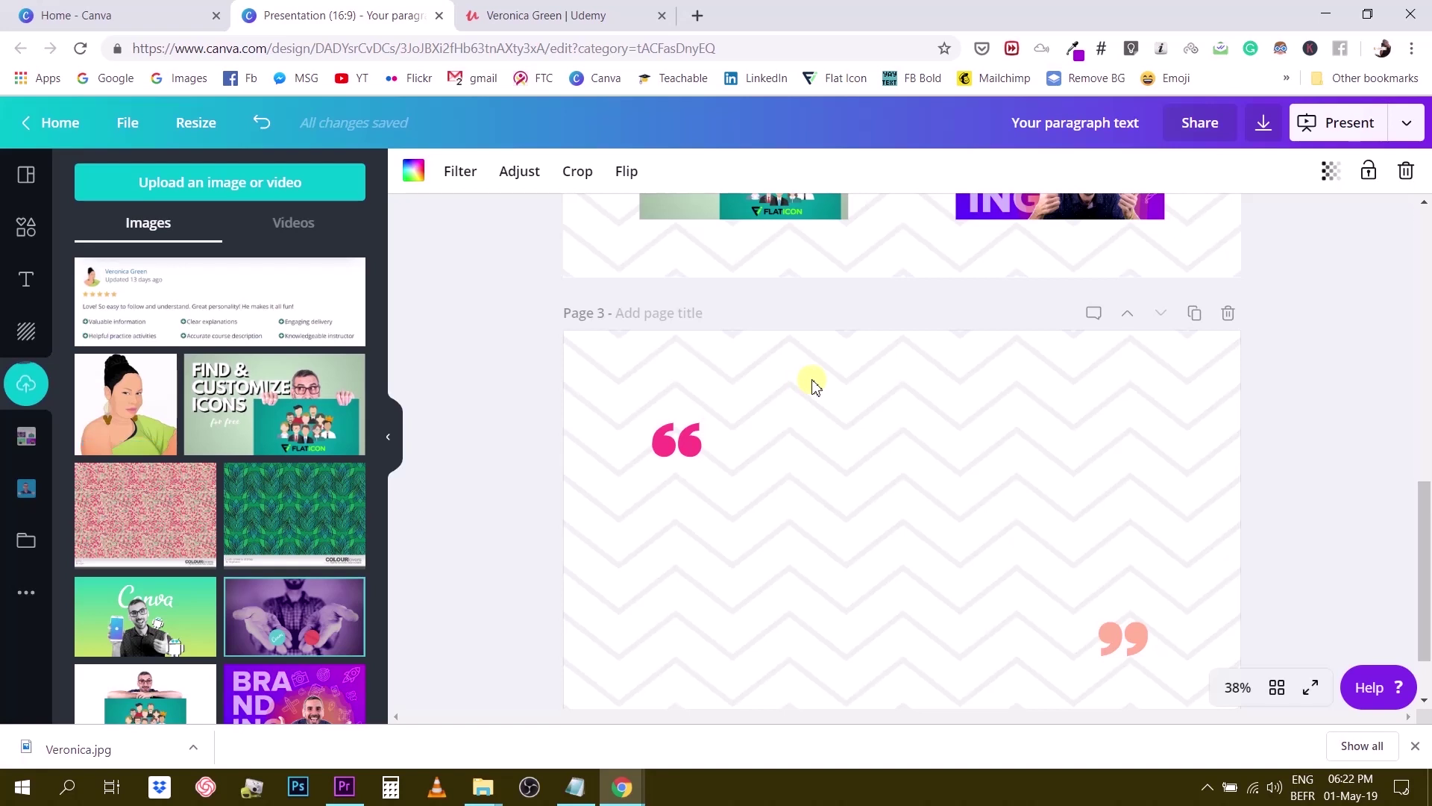
Place the uploaded review screenshot between the quotation marks on page 3 and centre it horizontally on the page
scroll(934, 483, down, 1)
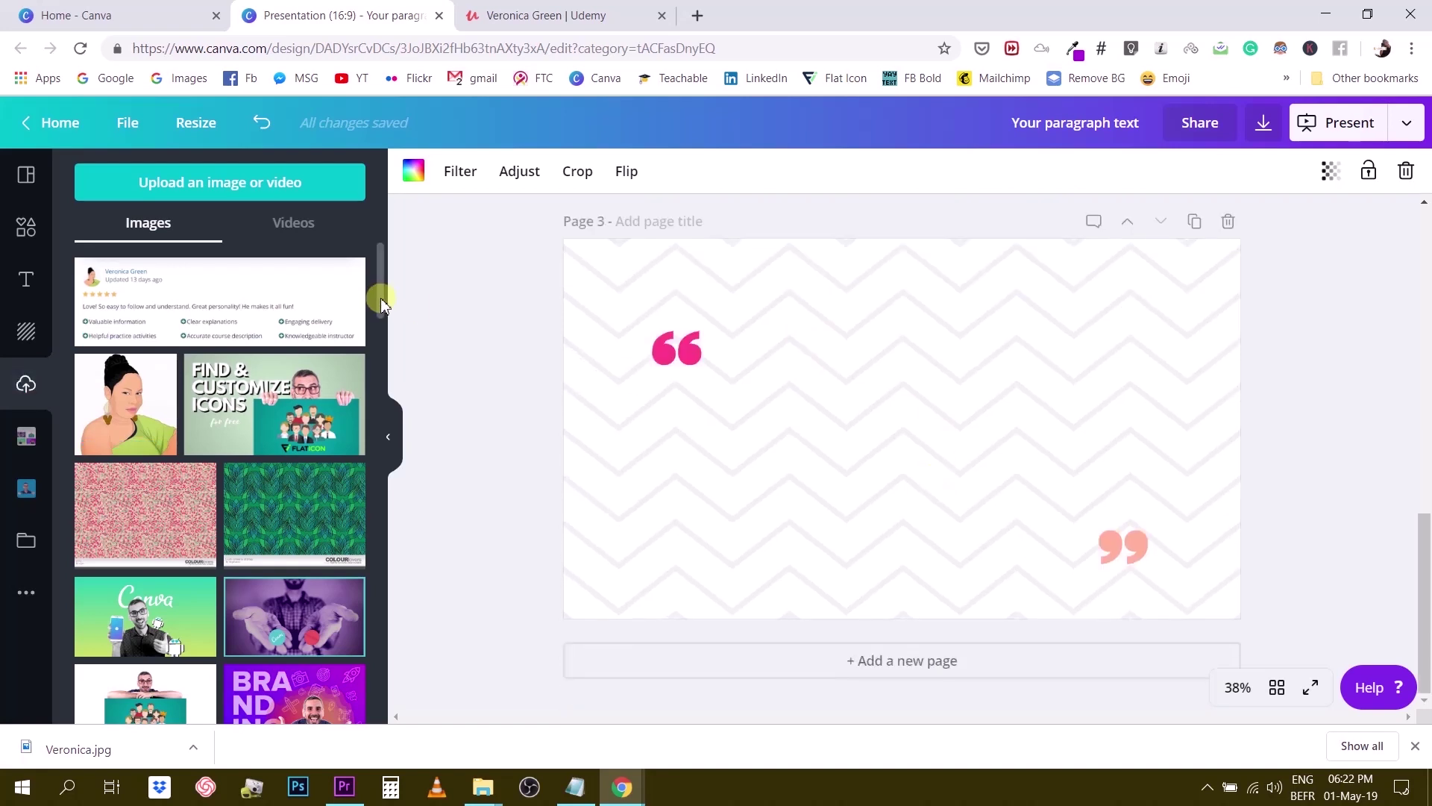
click(268, 309)
drag(610, 344, 727, 381)
click(1004, 471)
drag(960, 467, 954, 453)
mouse_move(911, 348)
mouse_down()
mouse_move(918, 402)
mouse_move(920, 354)
mouse_up()
mouse_move(911, 406)
mouse_down()
mouse_move(923, 400)
mouse_move(910, 412)
mouse_up()
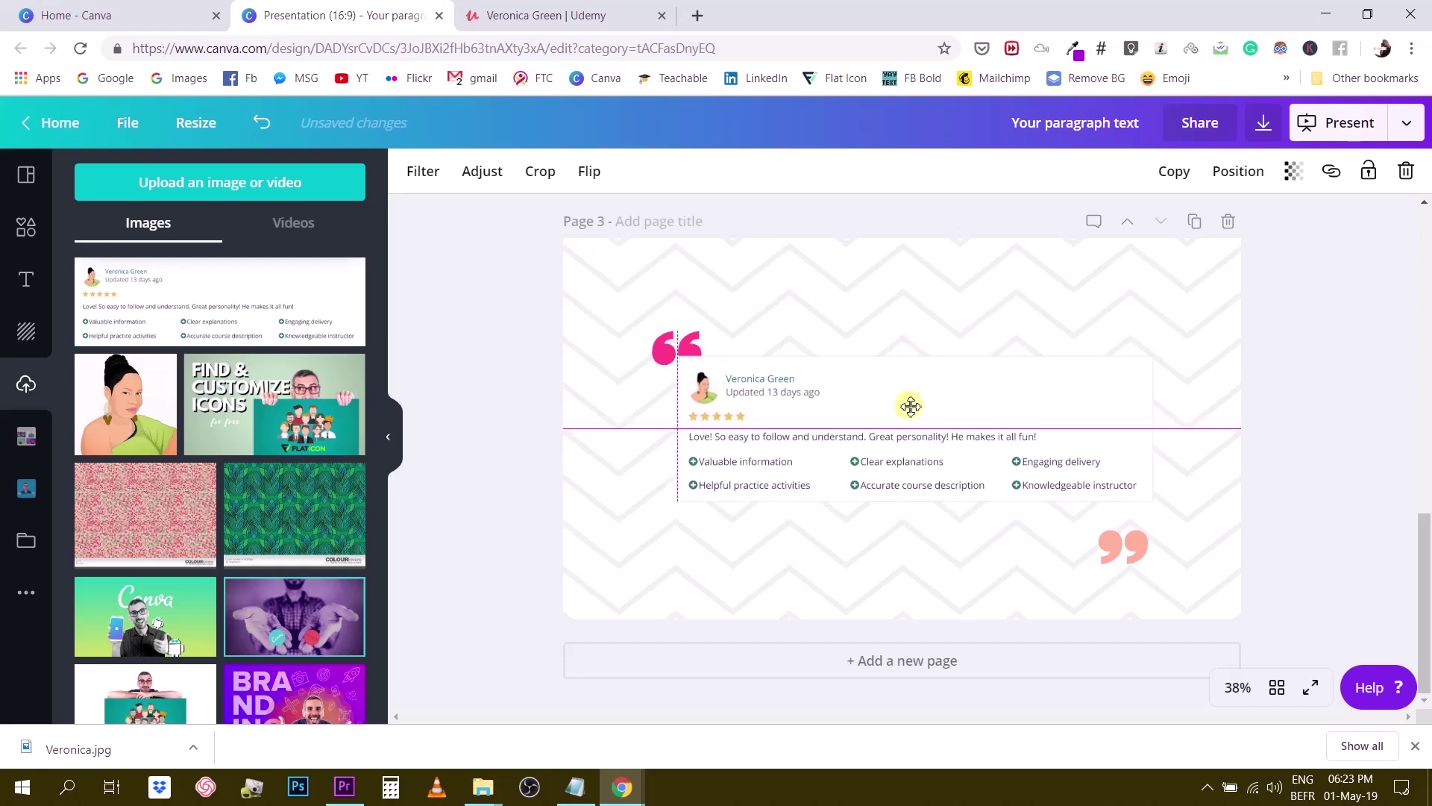
click(1233, 179)
click(1163, 342)
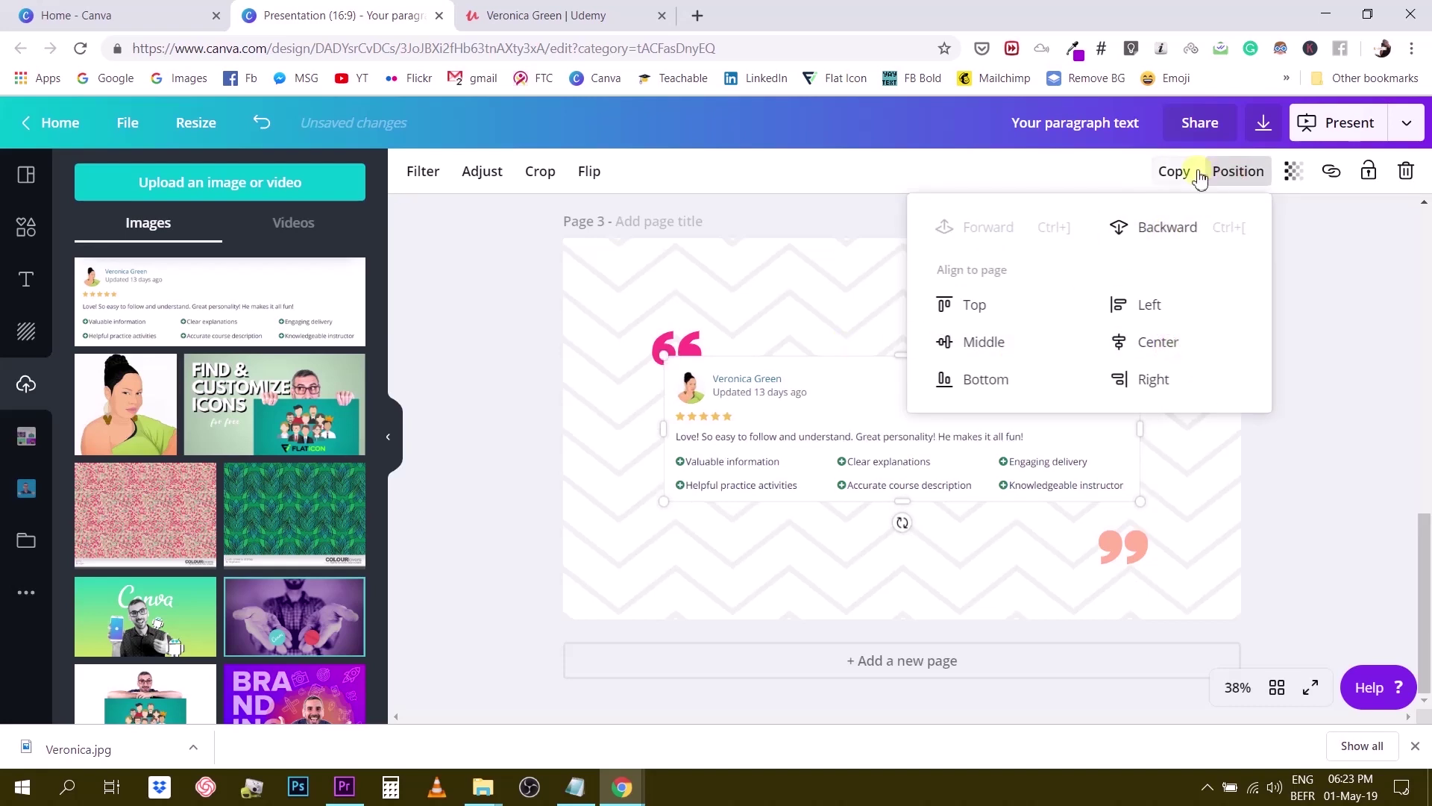
Send the review screenshot behind the quotation marks and move the closing mark up to the screenshot's lower-right corner
click(1238, 173)
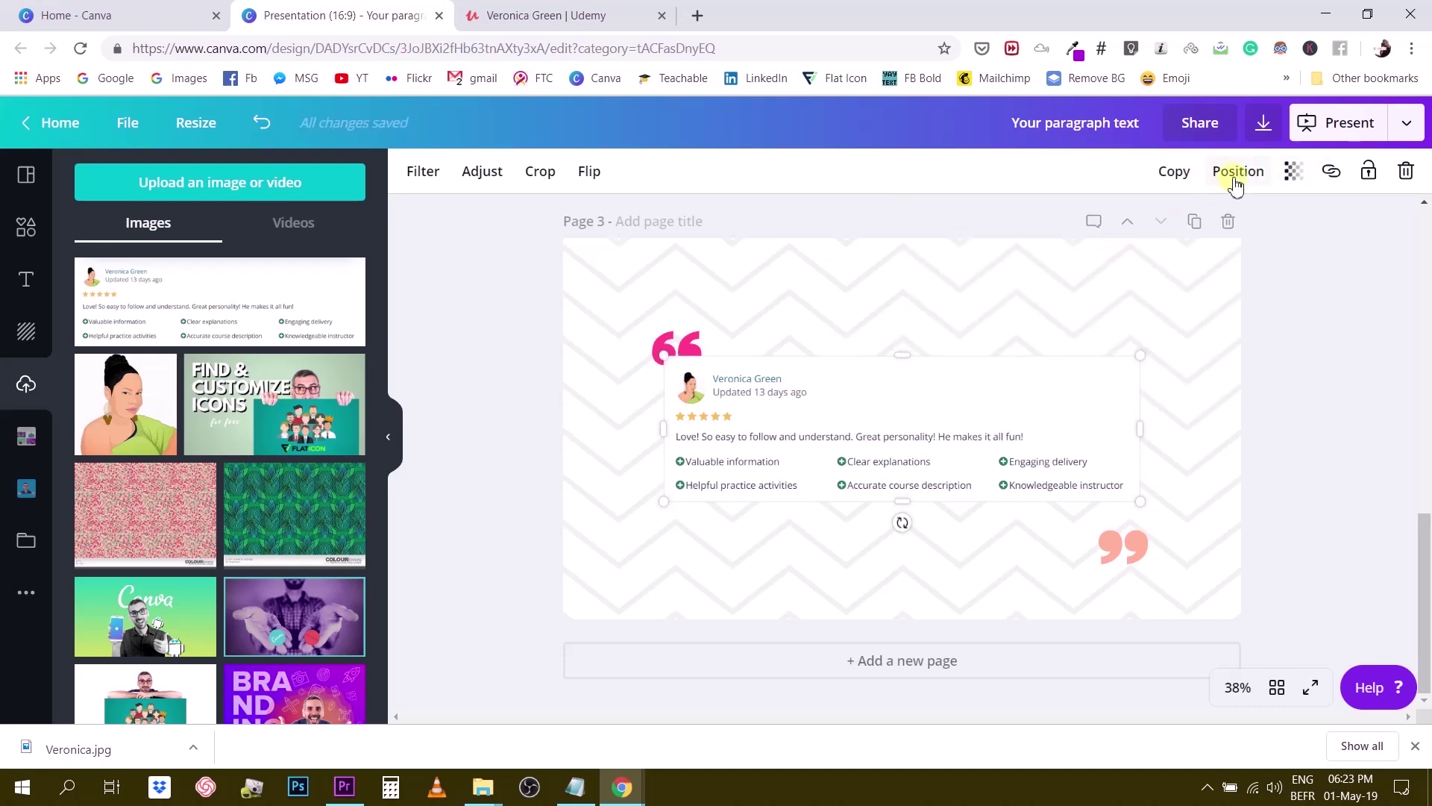
click(1234, 180)
click(1156, 237)
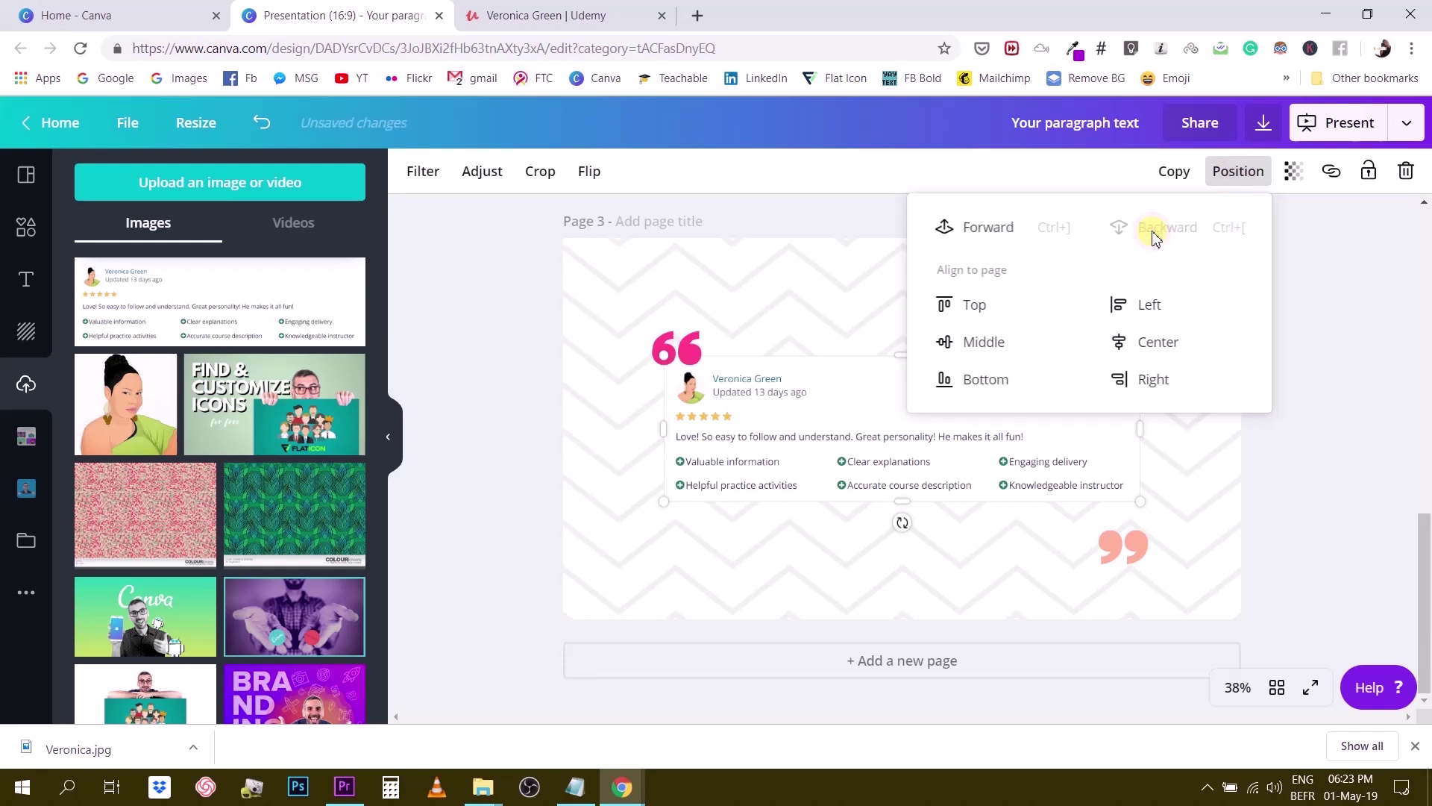
click(1283, 396)
drag(1139, 565, 1150, 526)
click(1314, 473)
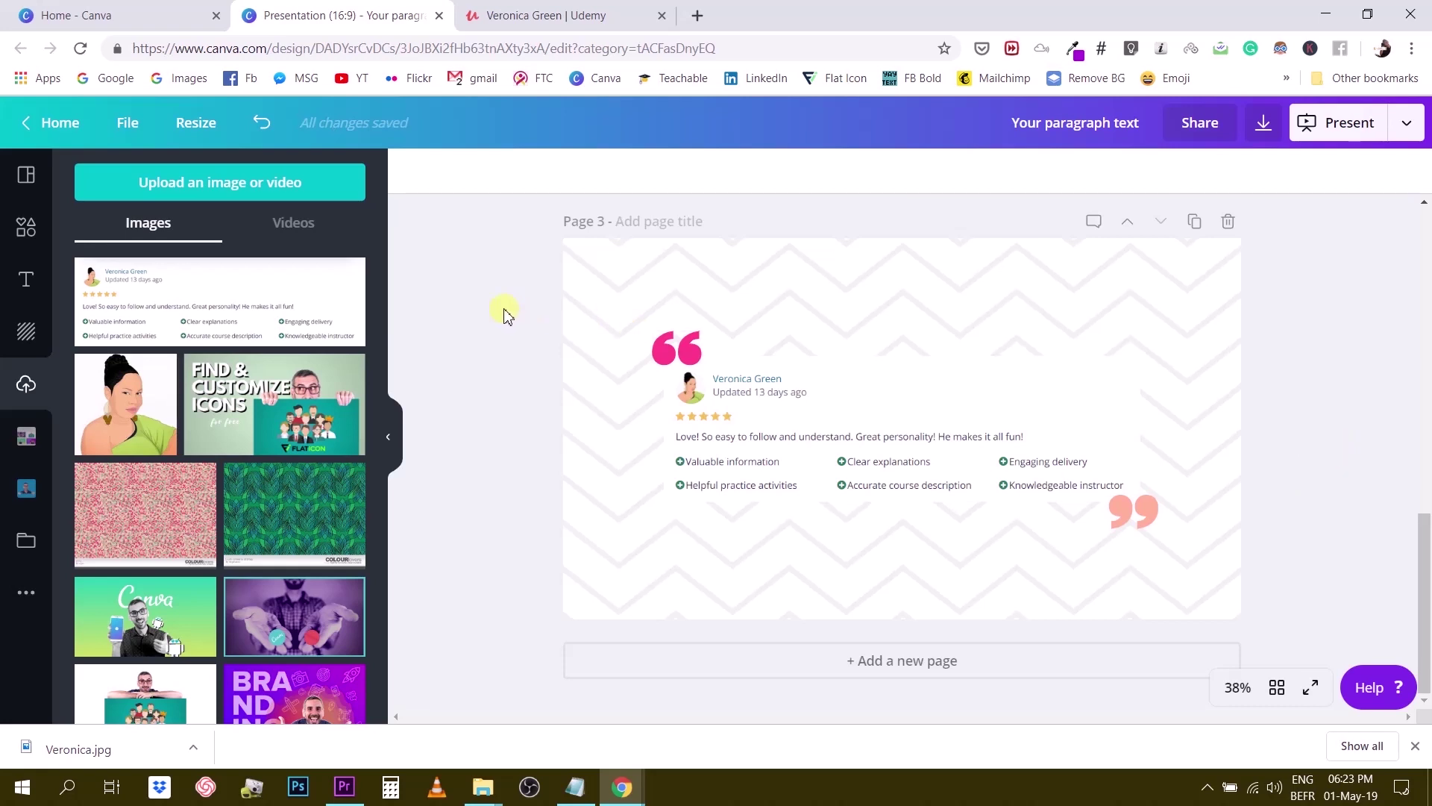
scroll(1286, 383, up, 3)
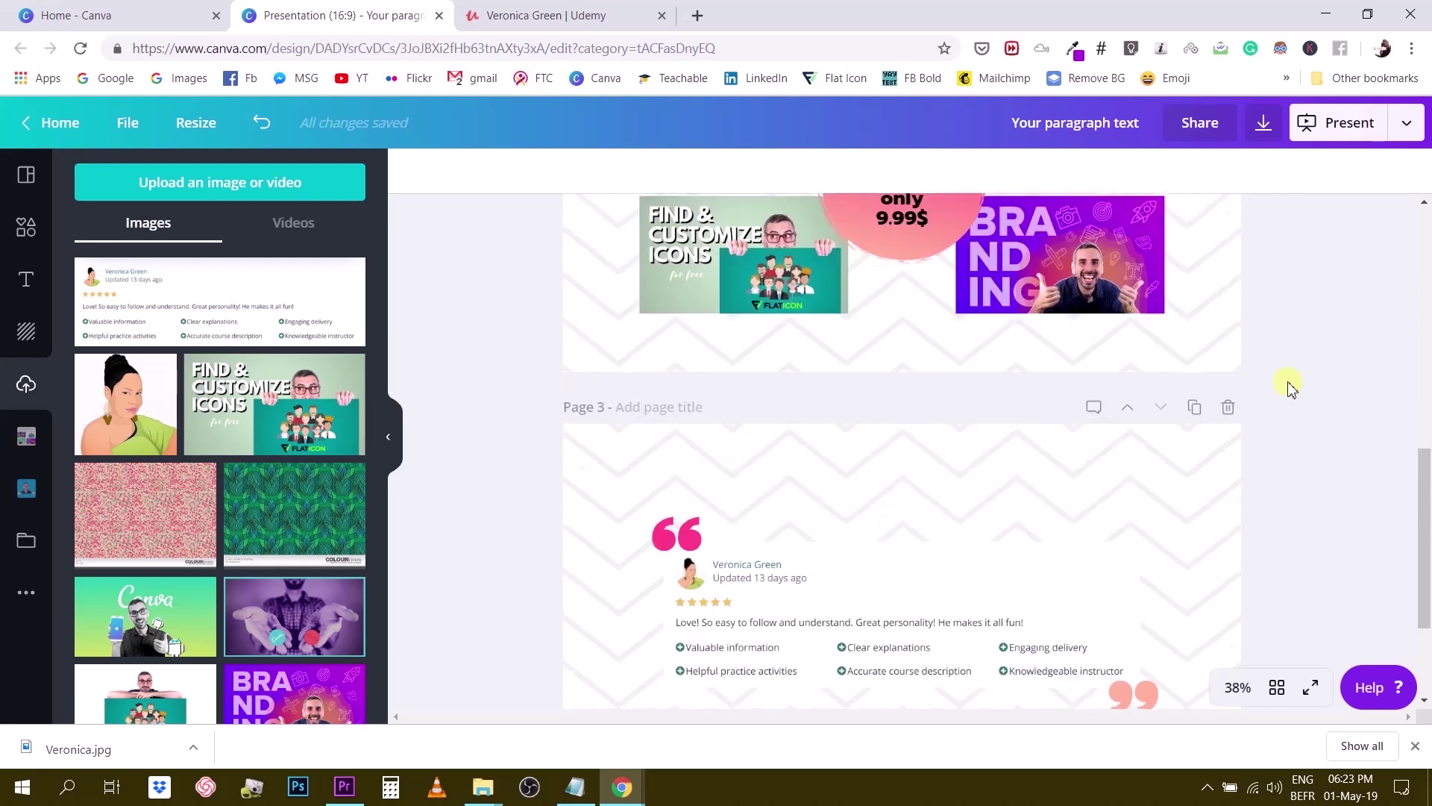
scroll(1290, 385, down, 1)
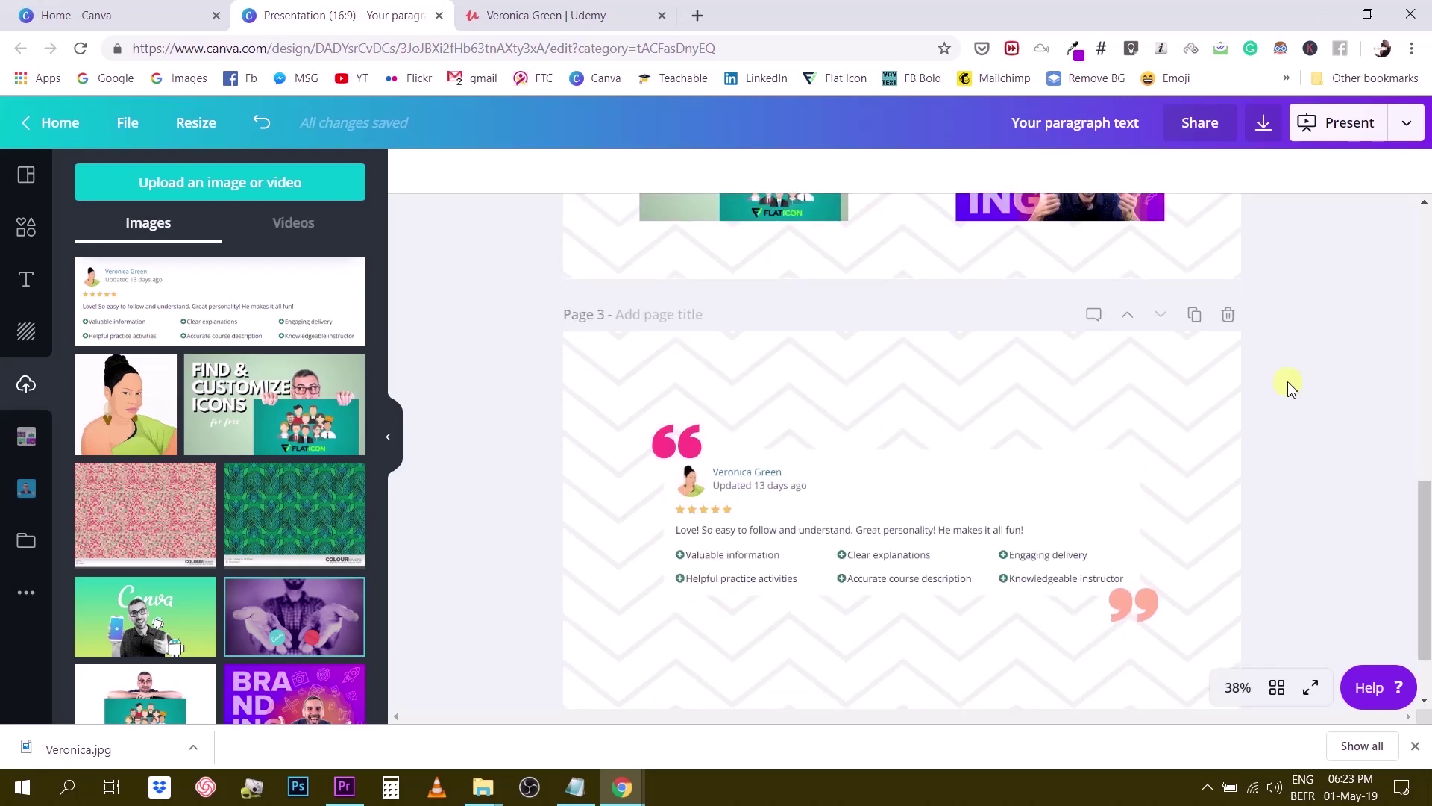
scroll(1289, 384, down, 1)
scroll(1290, 384, up, 2)
scroll(1290, 385, down, 2)
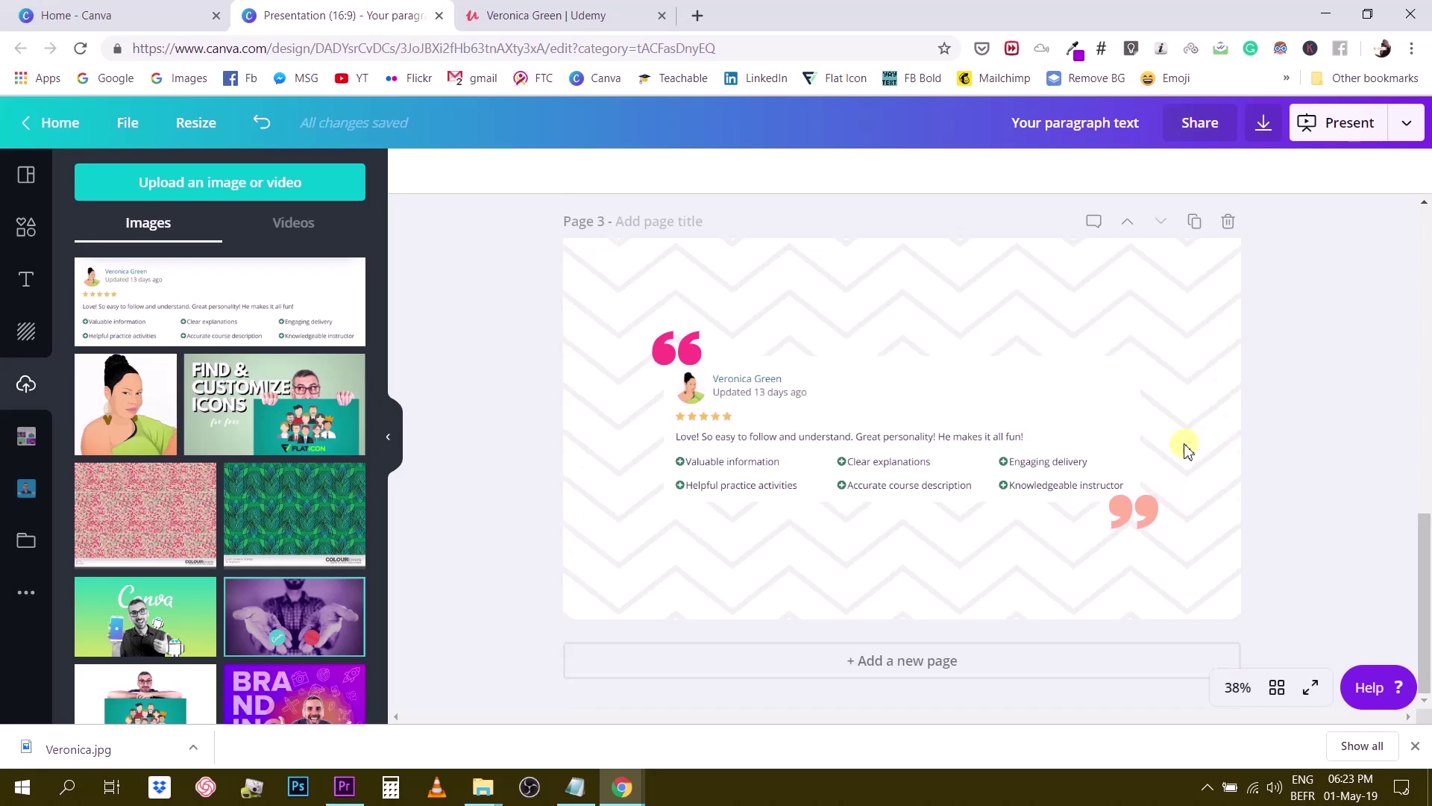
Look over the title page, the course images page and the student review page of the presentation
scroll(1186, 451, up, 8)
scroll(1168, 459, down, 6)
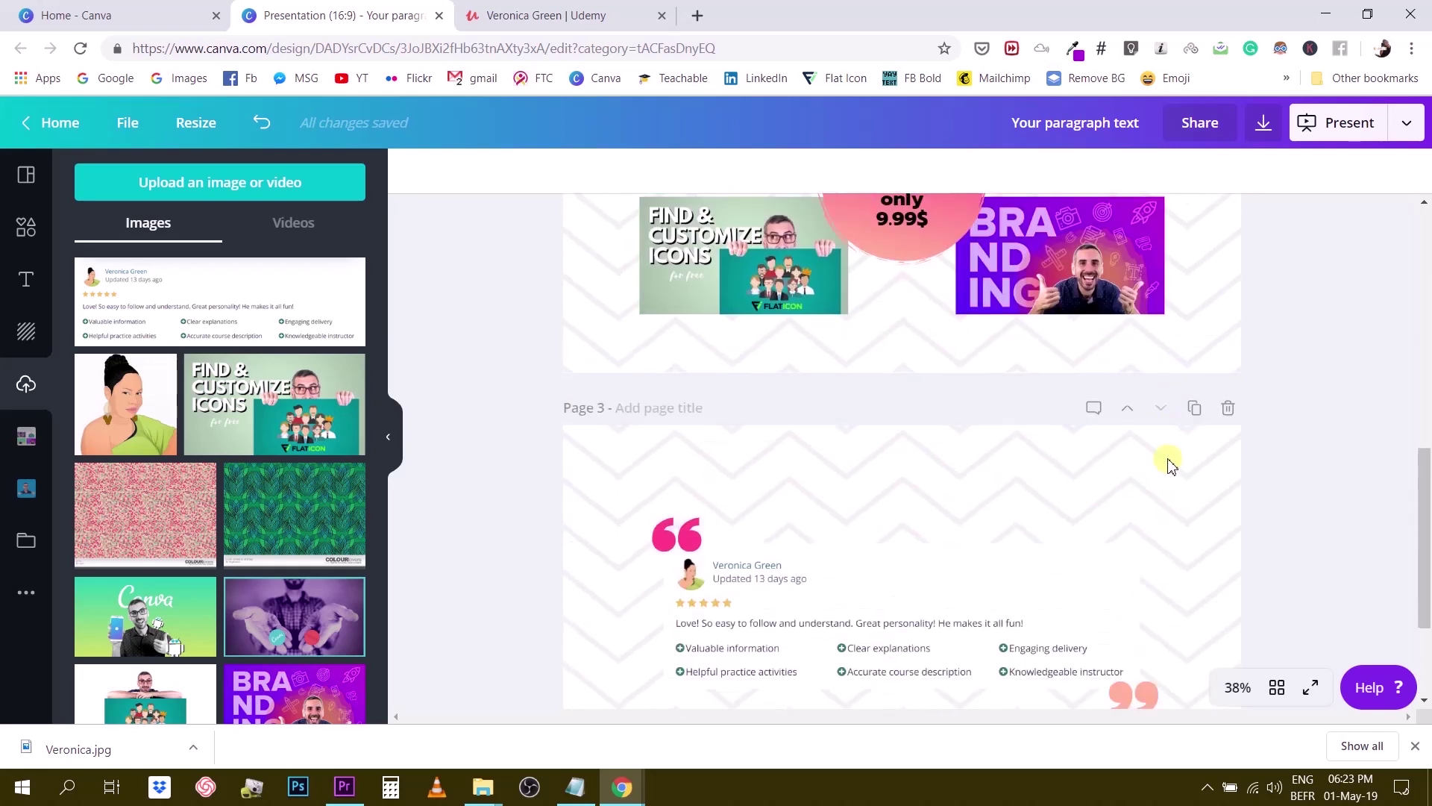
scroll(914, 489, up, 8)
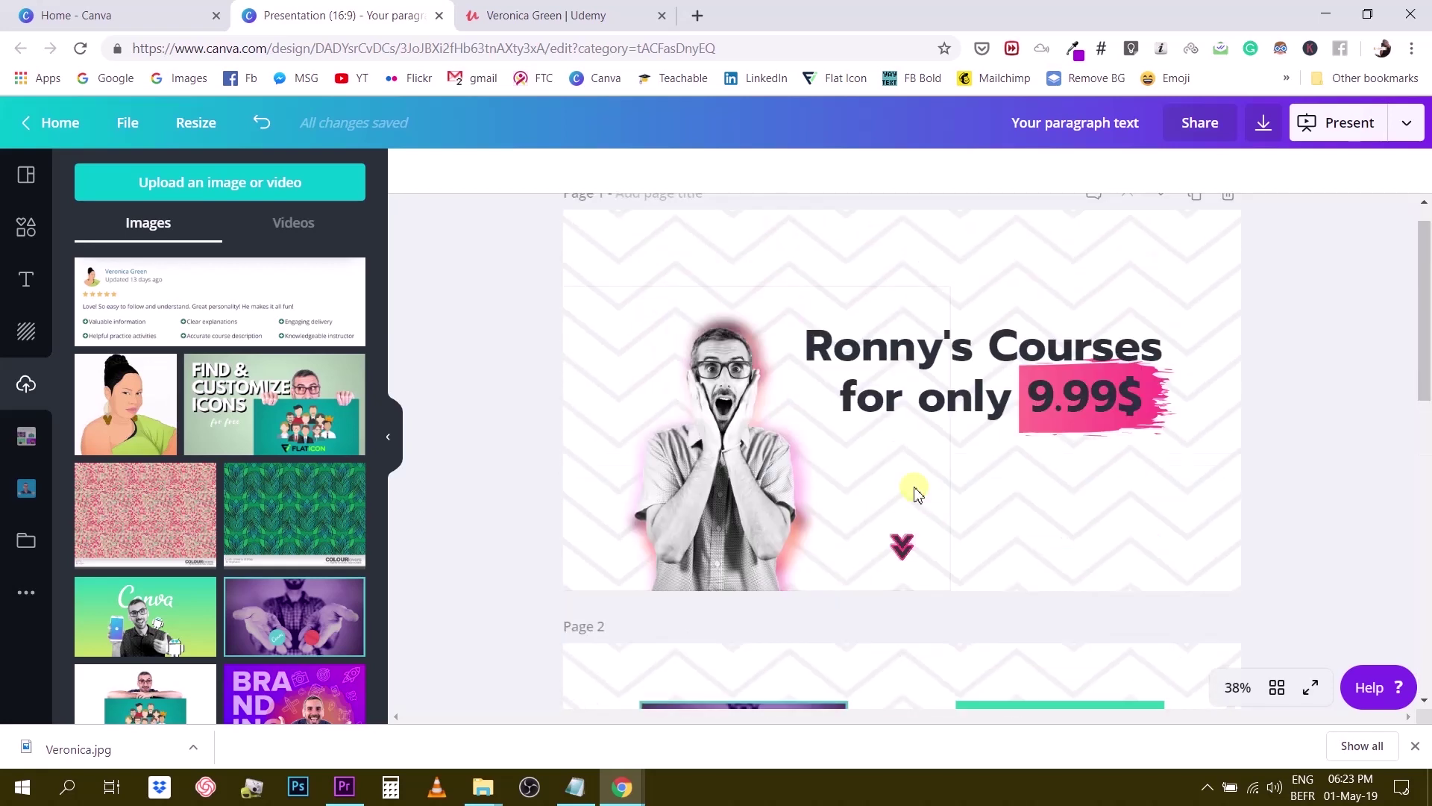
scroll(917, 492, down, 5)
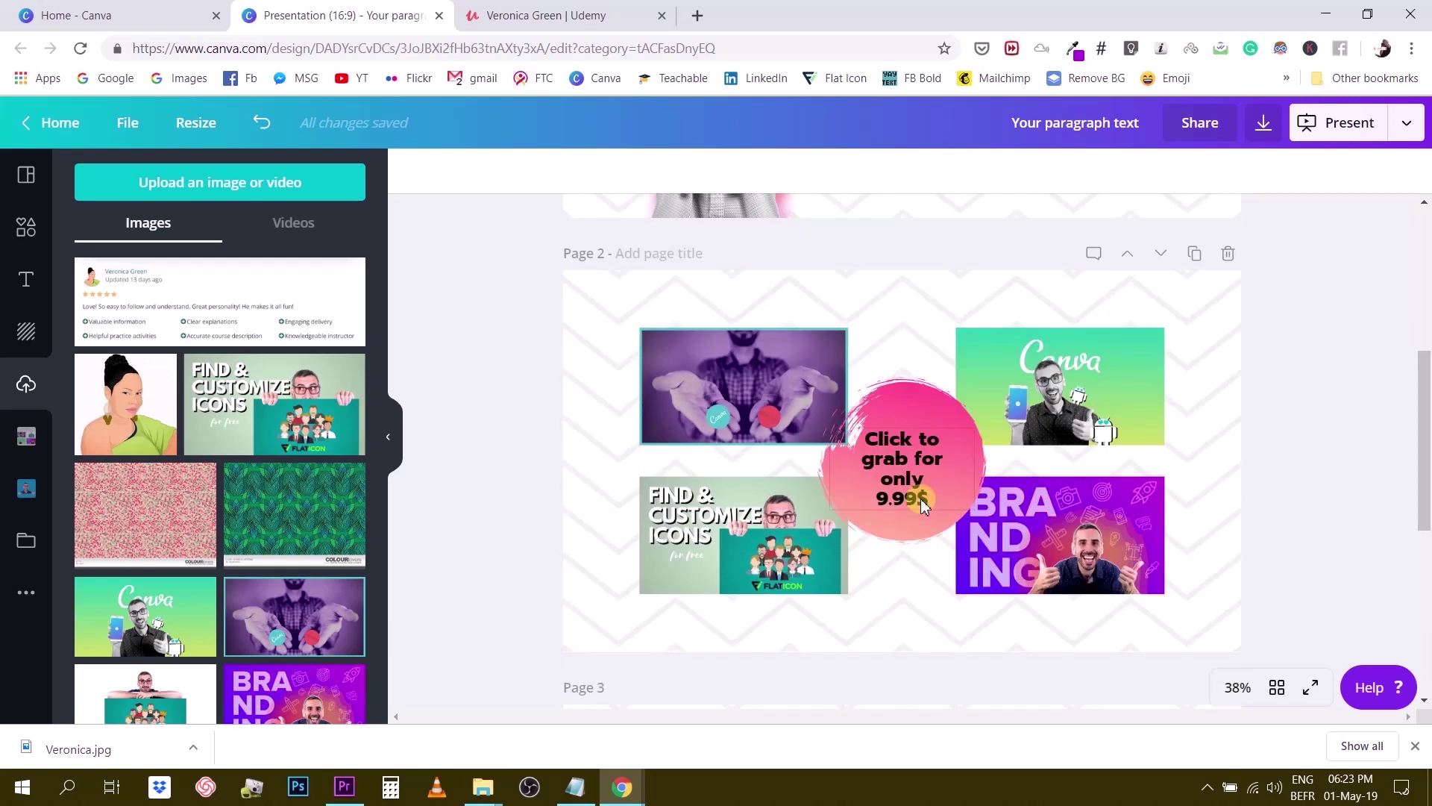
scroll(1234, 505, up, 4)
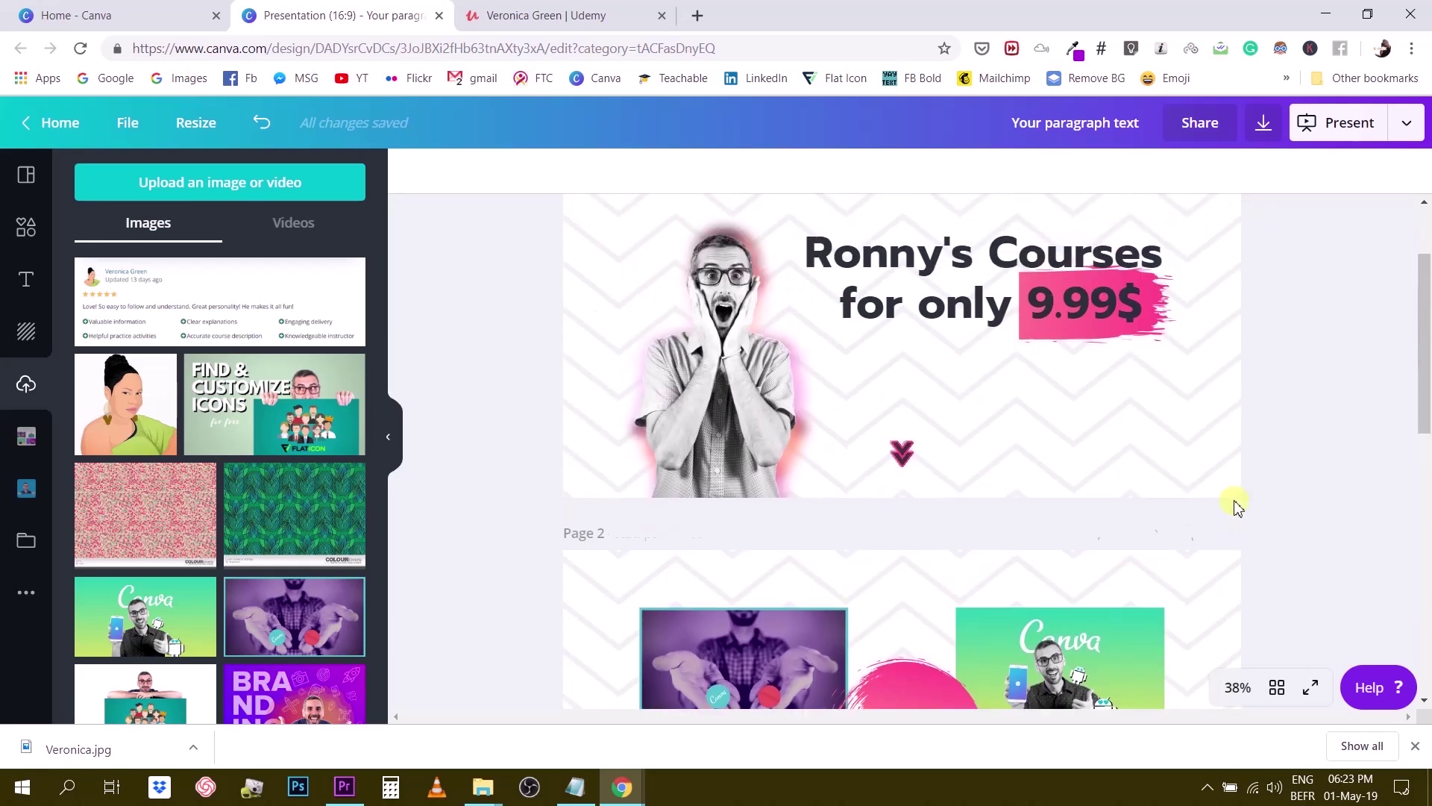
scroll(1235, 505, down, 4)
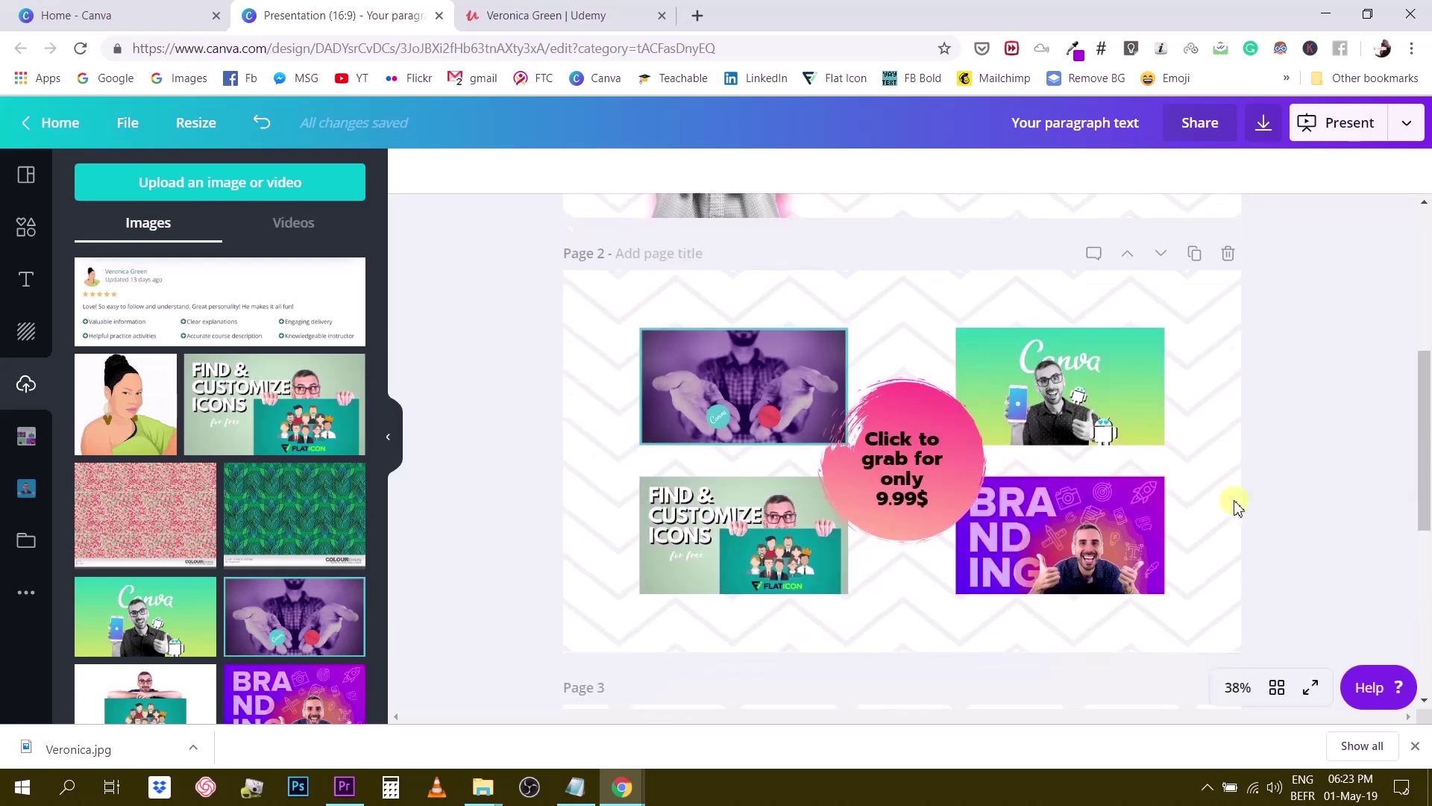
scroll(1235, 505, down, 5)
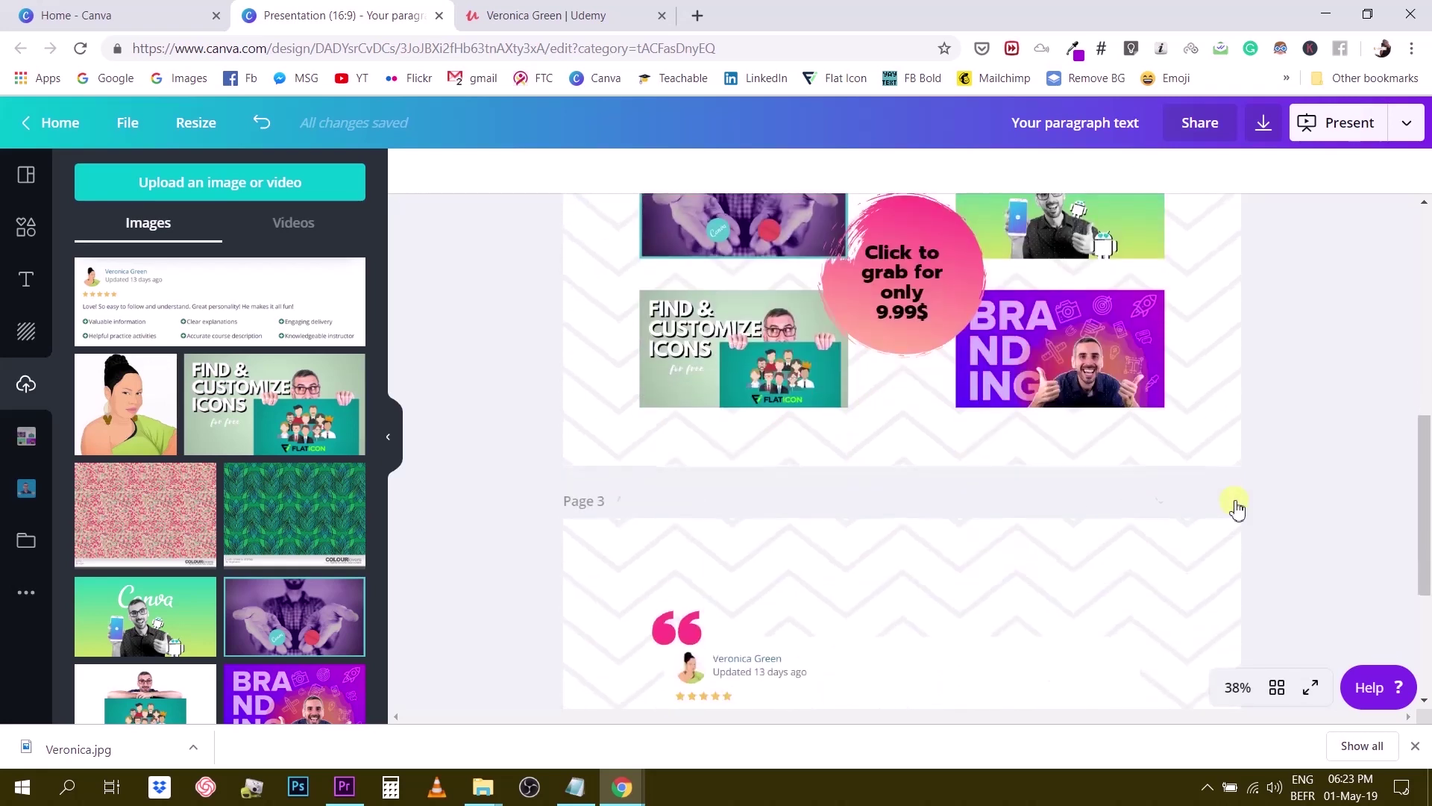
Add a text box on page 3 above the review screenshot, widen it to the left and set its size to 48
click(860, 423)
key(t)
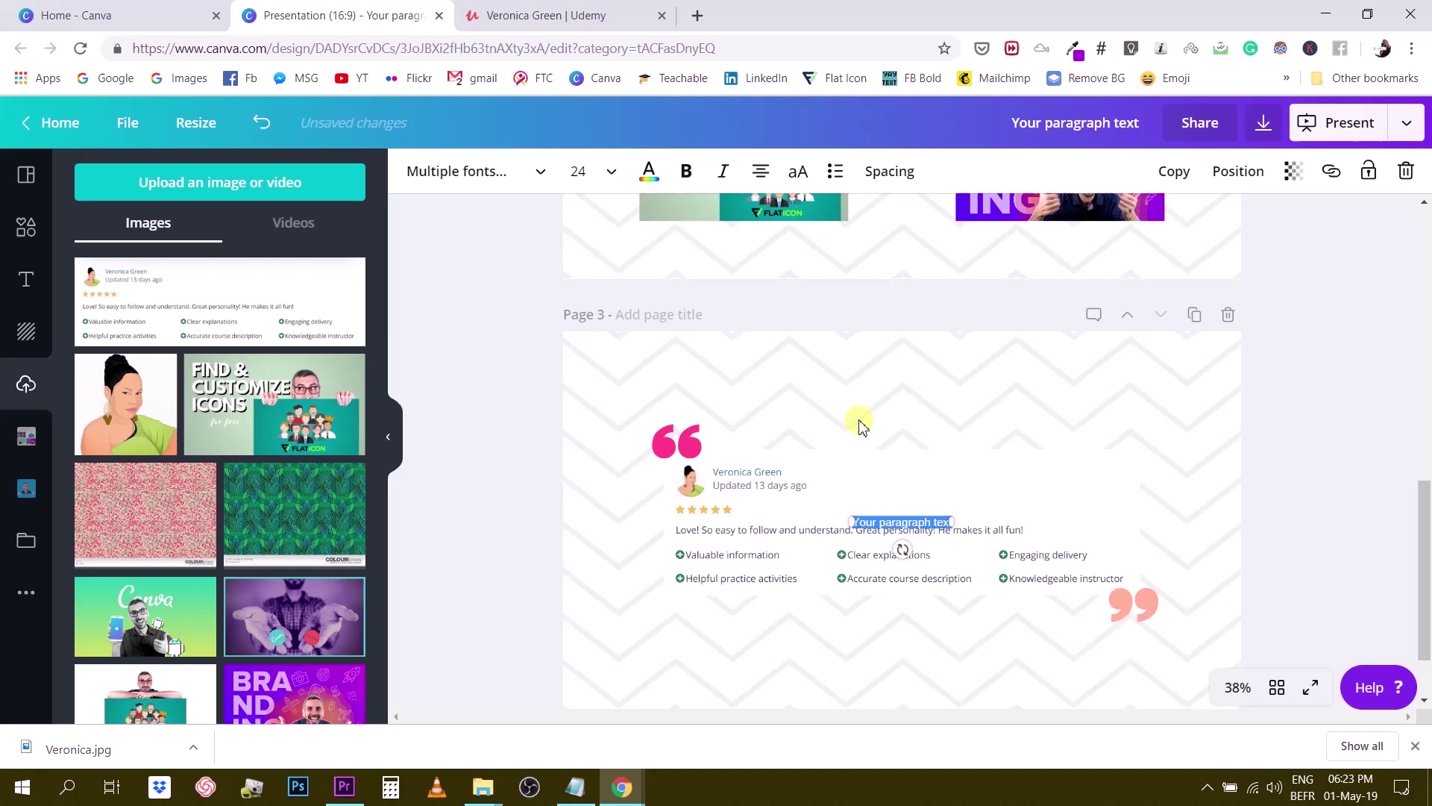
click(920, 522)
drag(920, 522, 1114, 433)
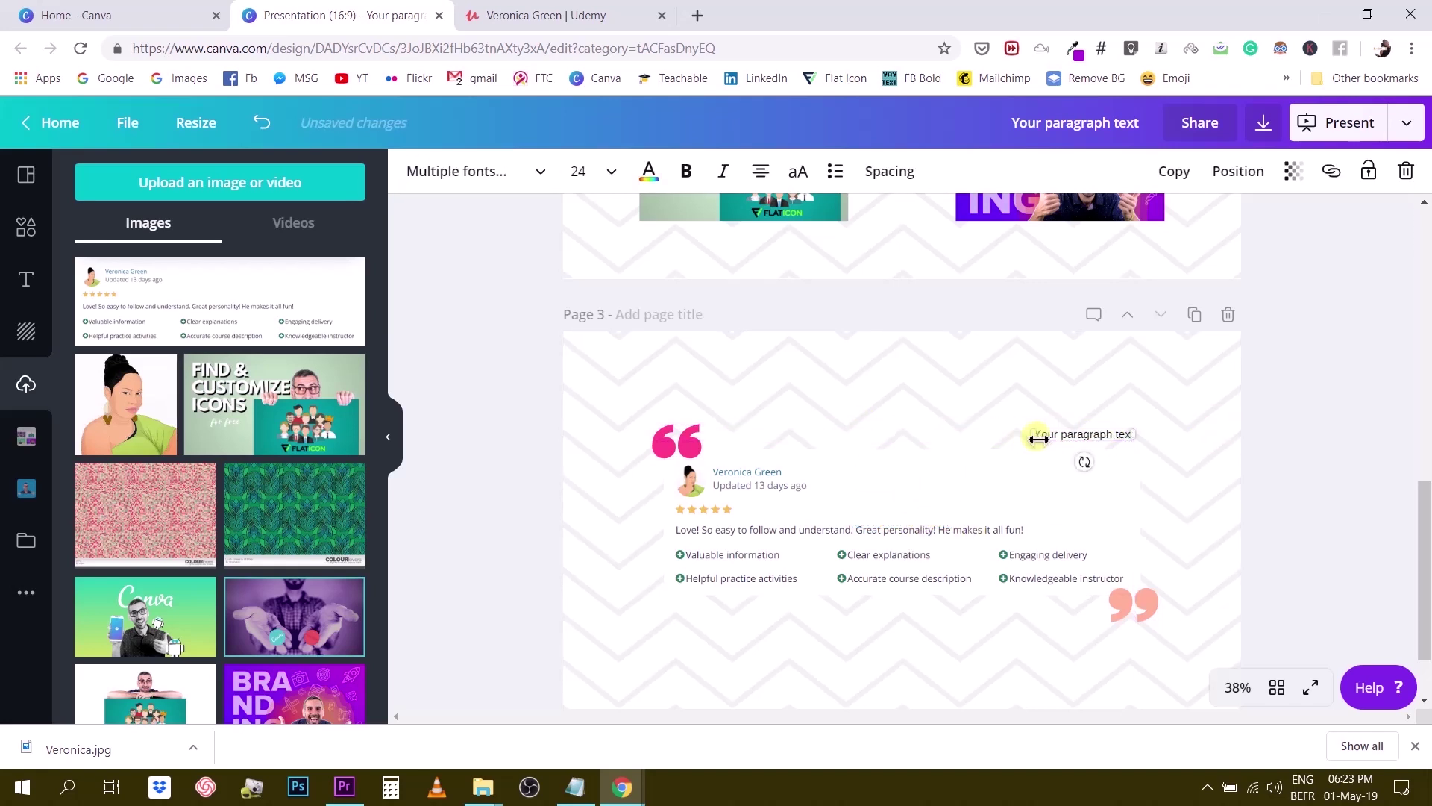
drag(1011, 438, 765, 433)
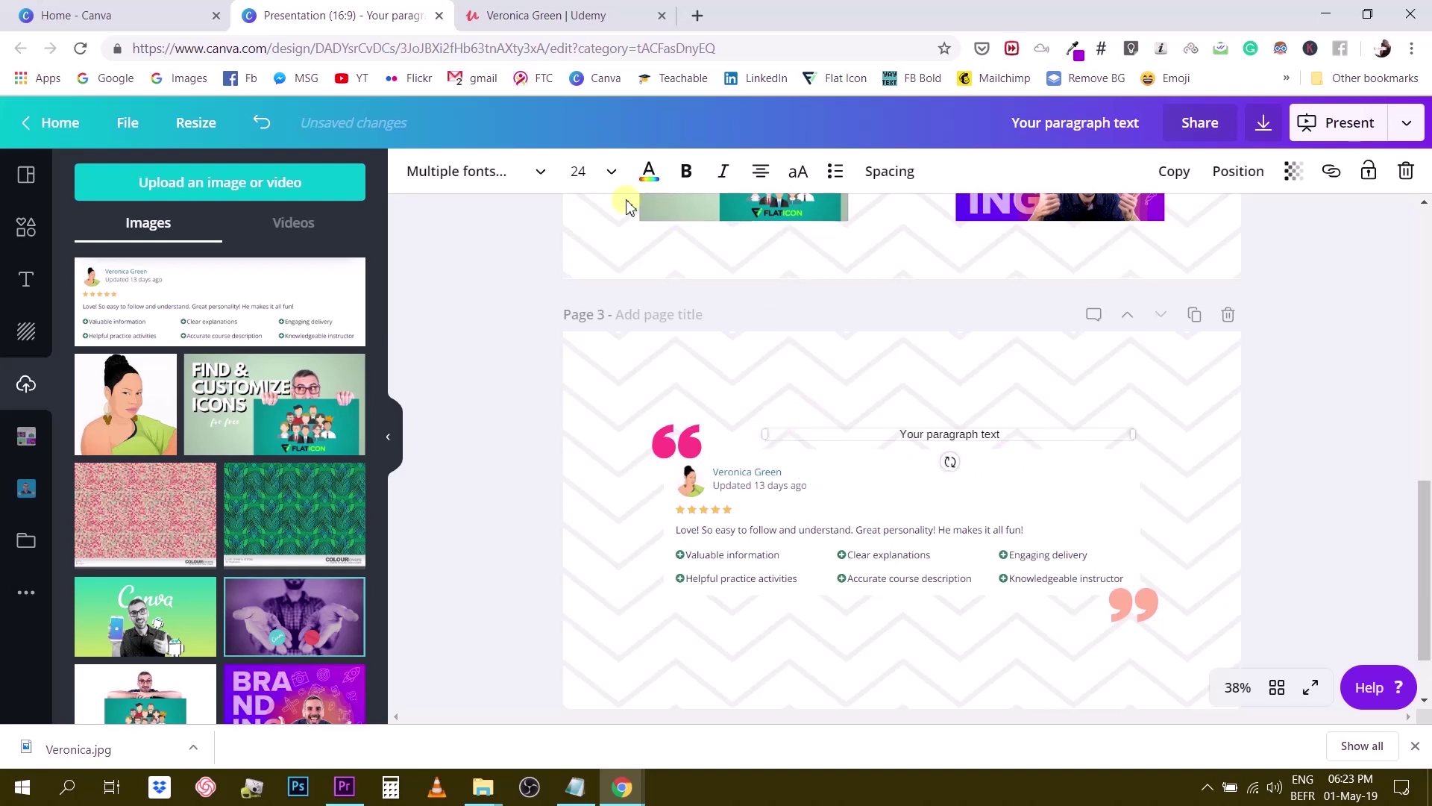
click(592, 171)
scroll(622, 522, down, 2)
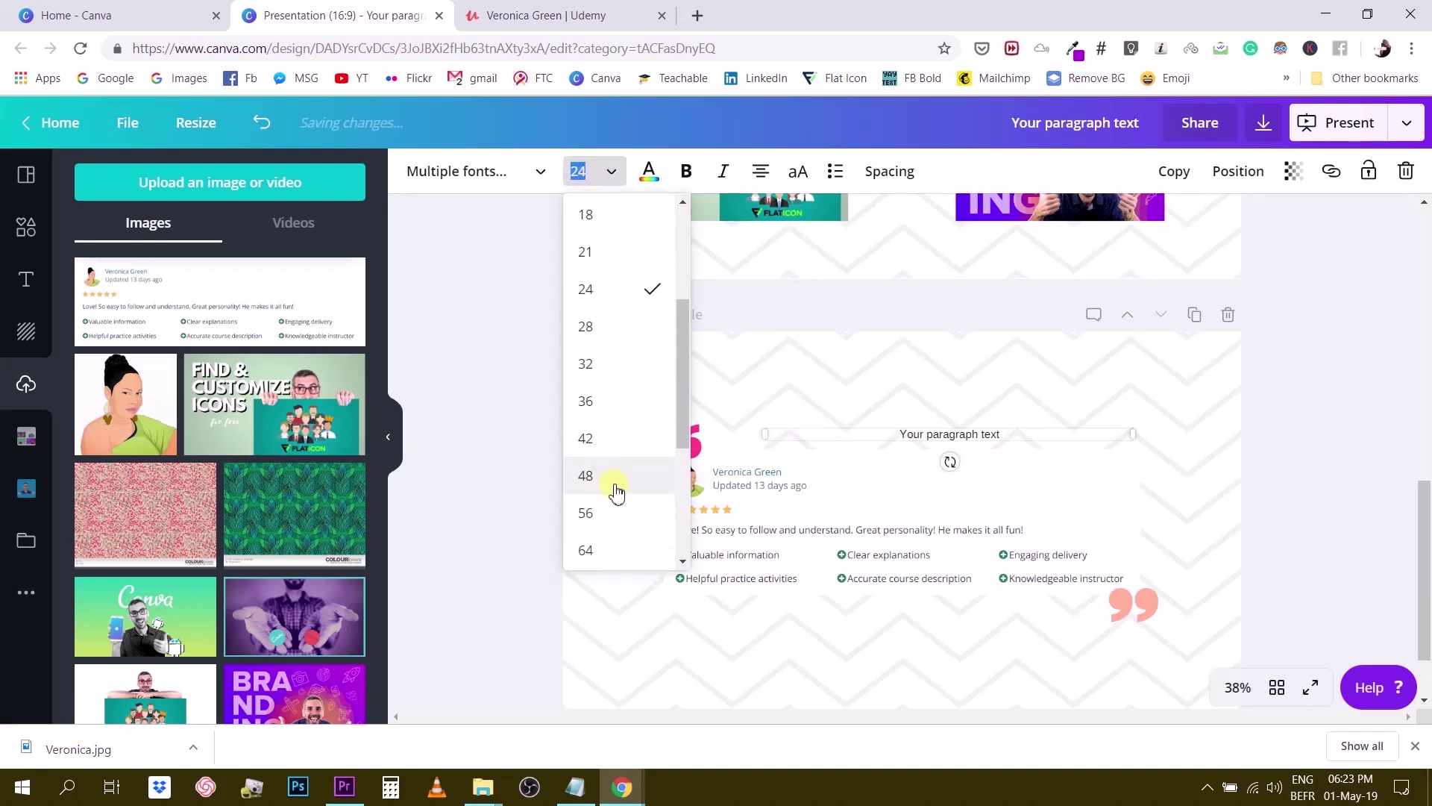
click(619, 477)
Check the font of the page 1 title and format the page 3 text in Prompt Bold at size 56
scroll(626, 477, up, 10)
click(1054, 385)
scroll(1044, 403, down, 7)
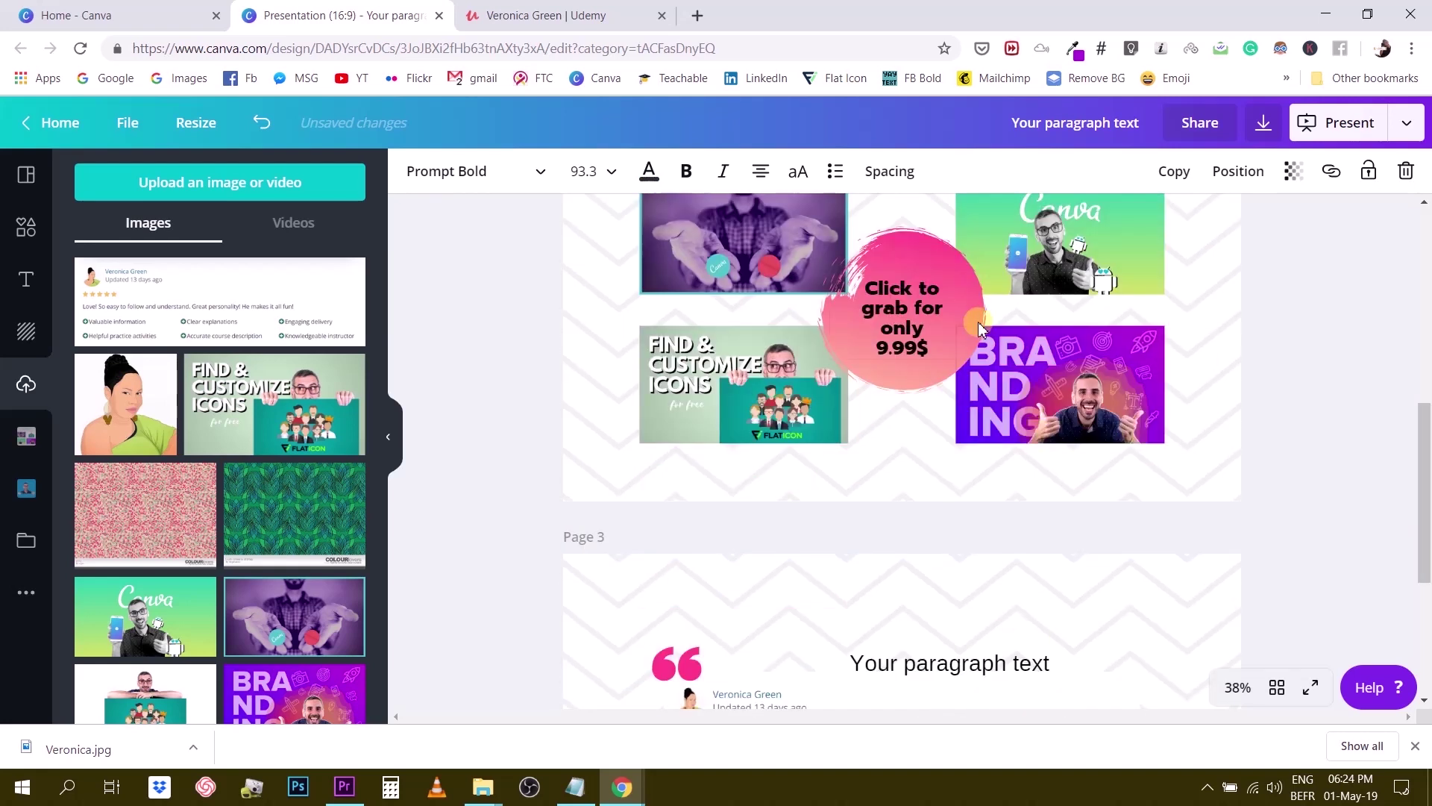
scroll(977, 447, down, 3)
click(980, 477)
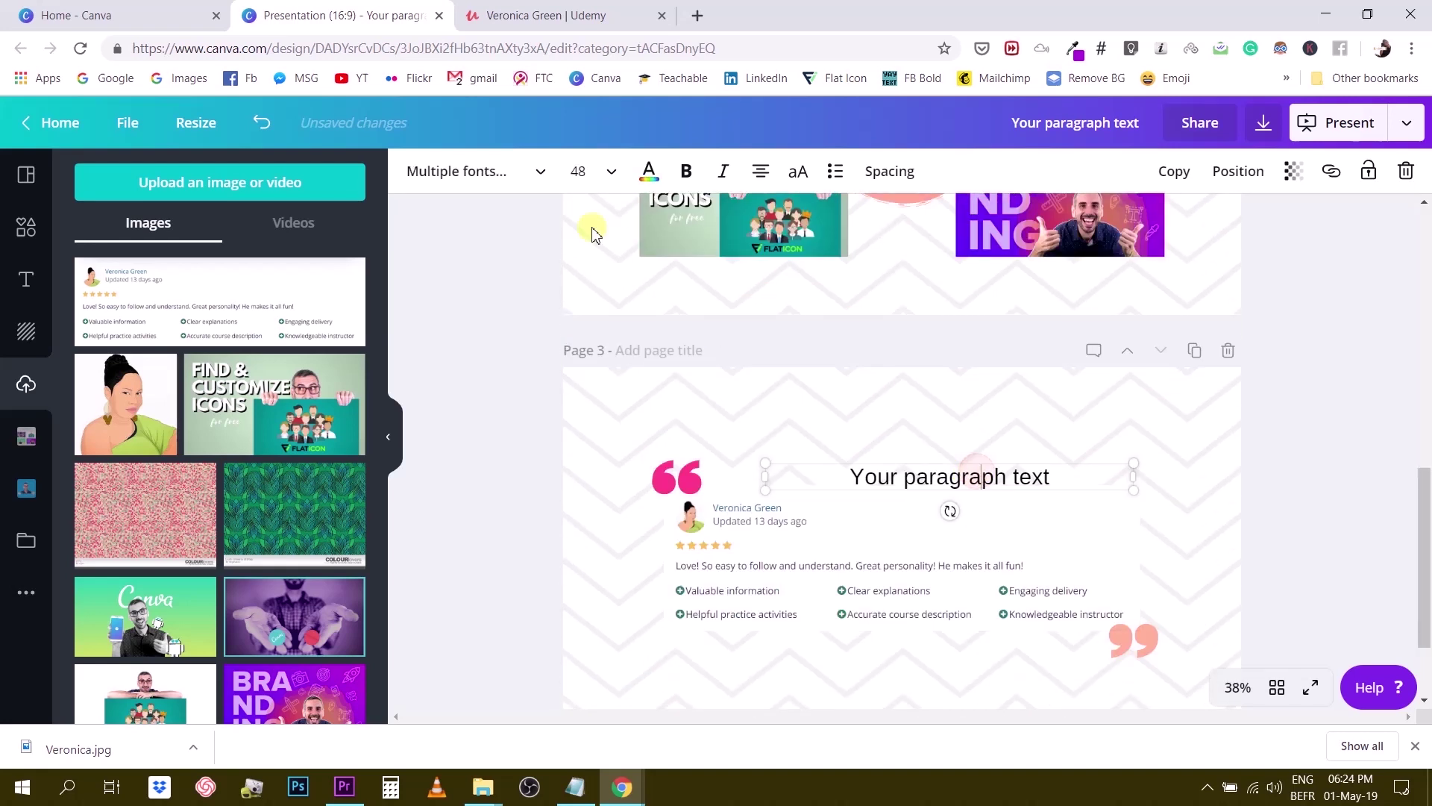
click(585, 170)
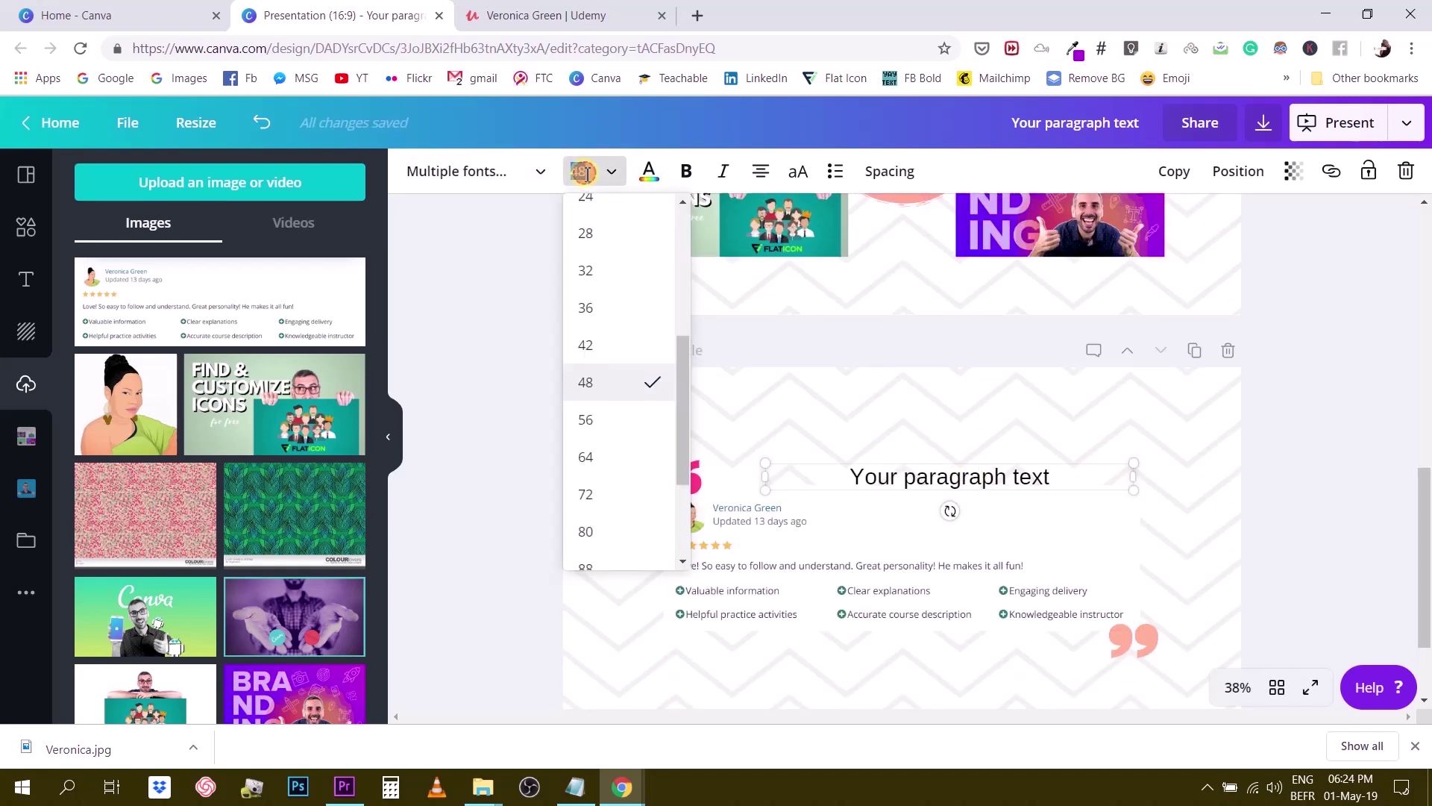
click(606, 421)
click(463, 173)
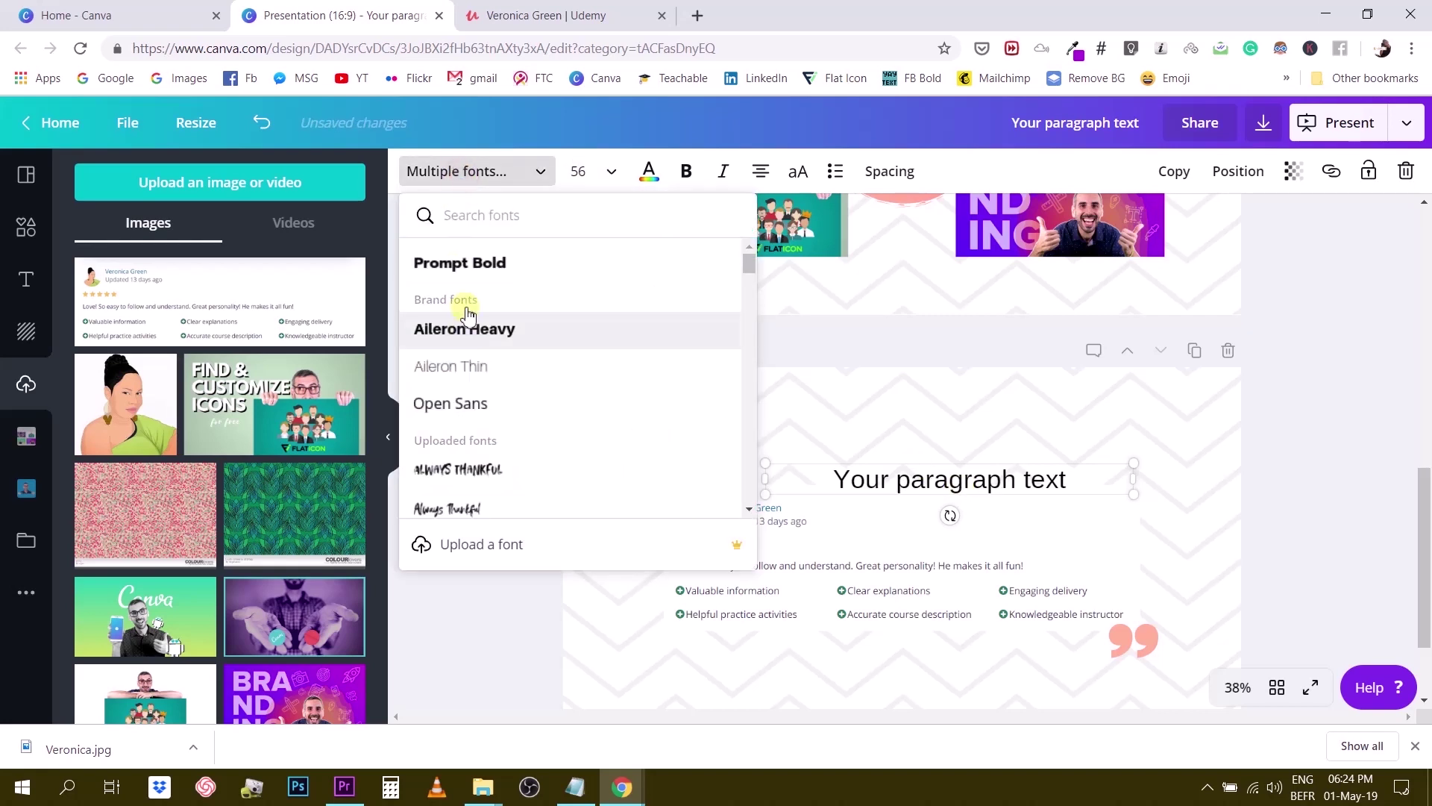
click(467, 265)
click(1214, 465)
Nudge the page 3 text box slightly up and to the right and align its text right
mouse_move(1017, 480)
mouse_down()
mouse_move(1045, 457)
mouse_move(1050, 478)
mouse_move(1064, 477)
mouse_move(1030, 474)
mouse_up()
click(762, 173)
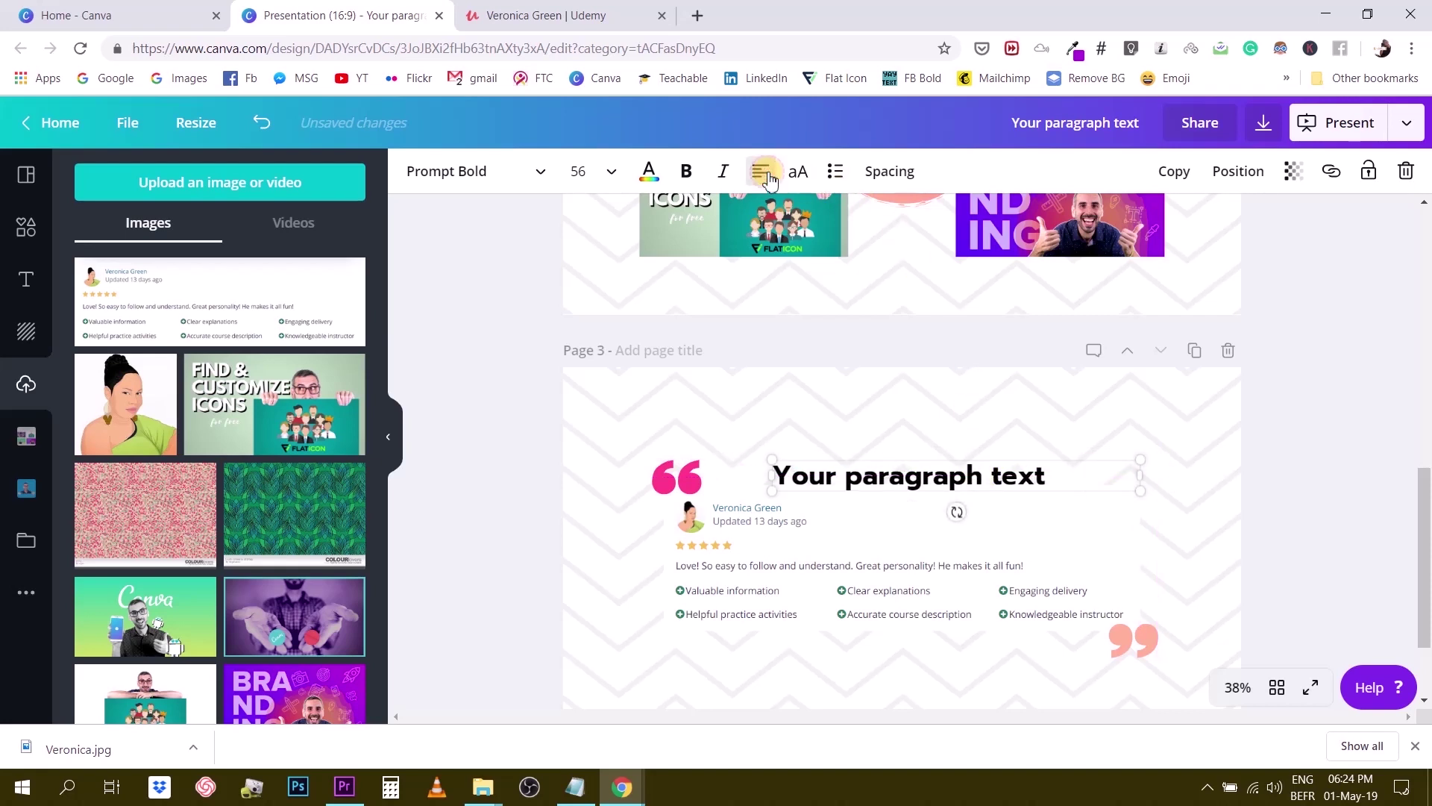
click(768, 178)
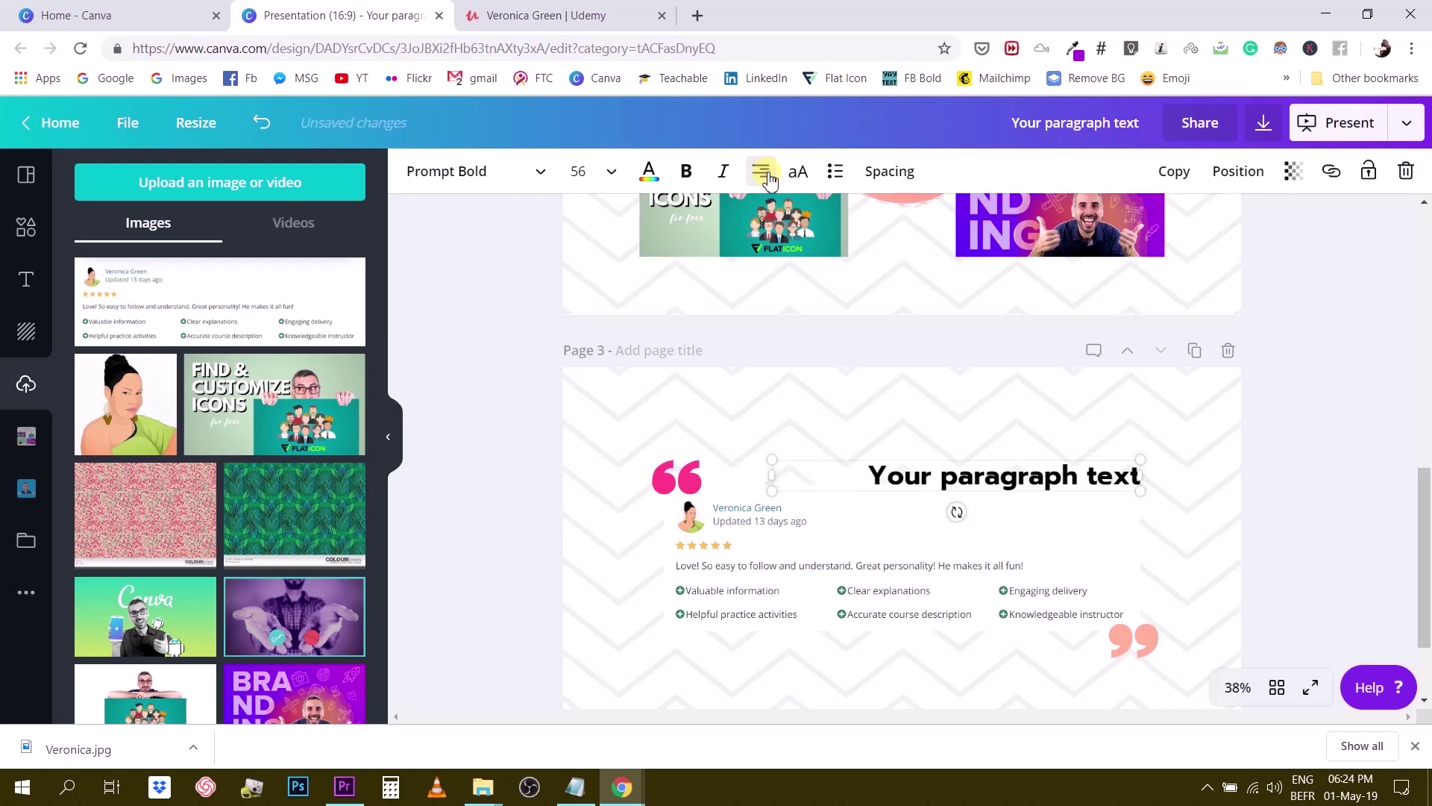
Replace the placeholder text with "What my students think:" and move the heading up, clear of the review screenshot
double_click(1067, 484)
text(Wh)
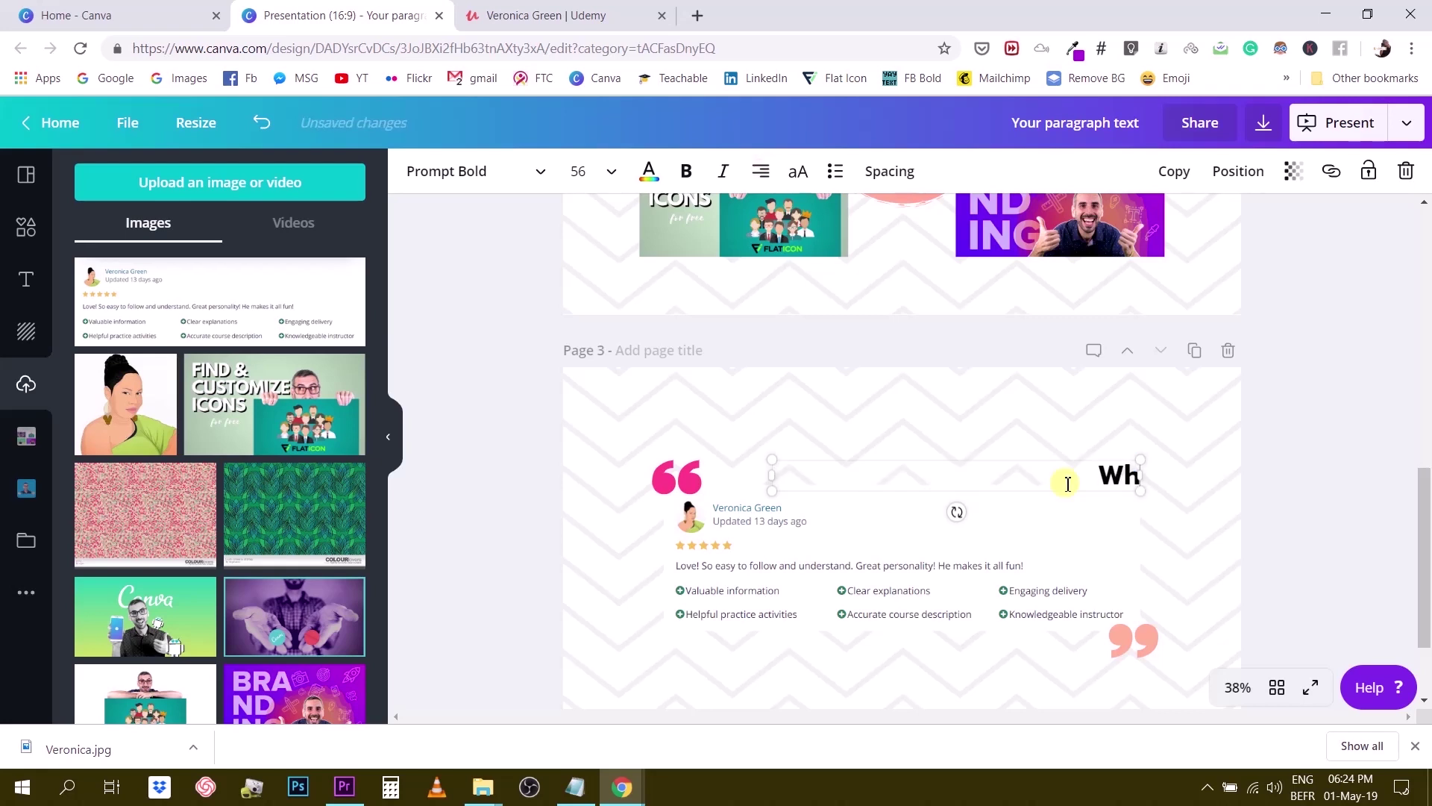
text(at my s)
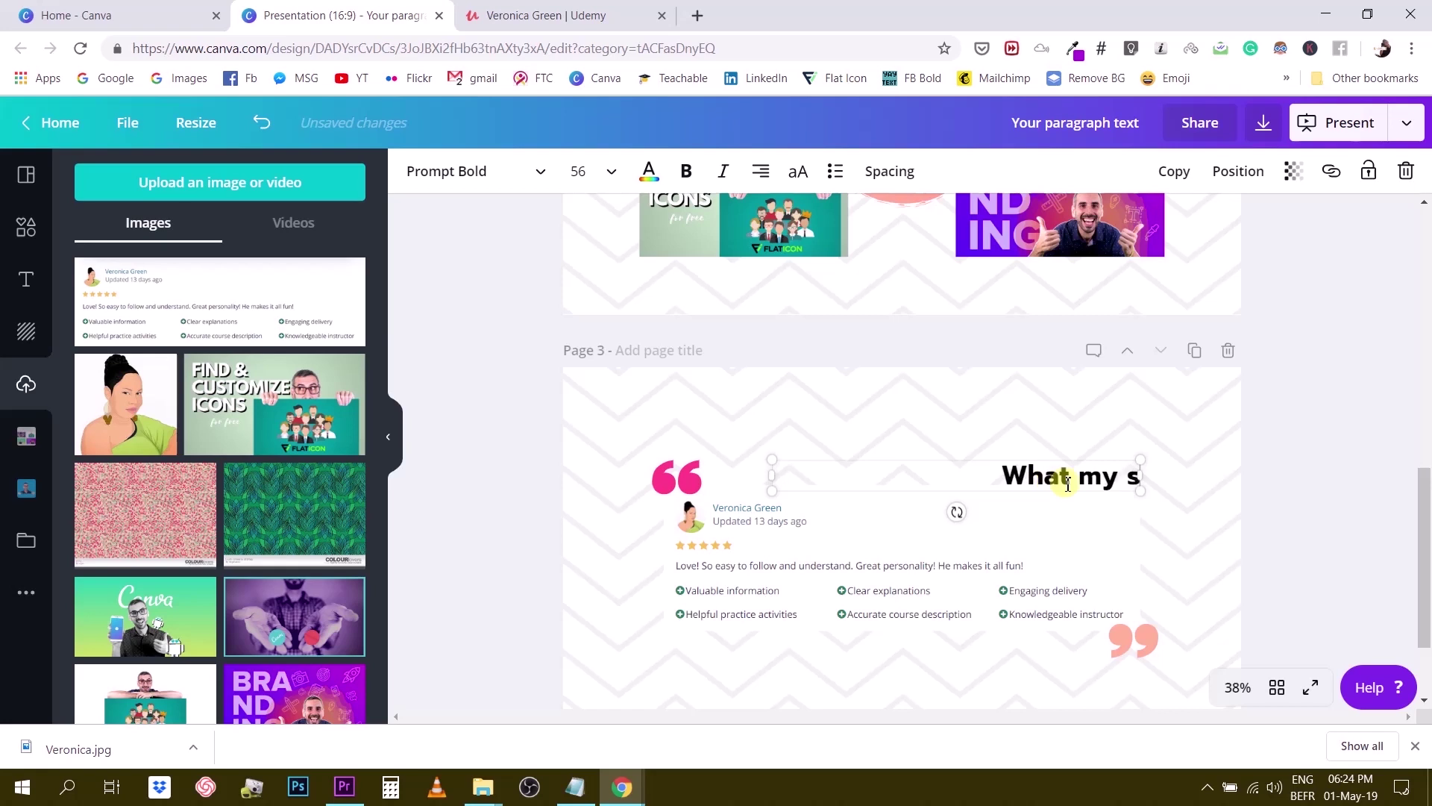
key(BackSpace)
text(stud)
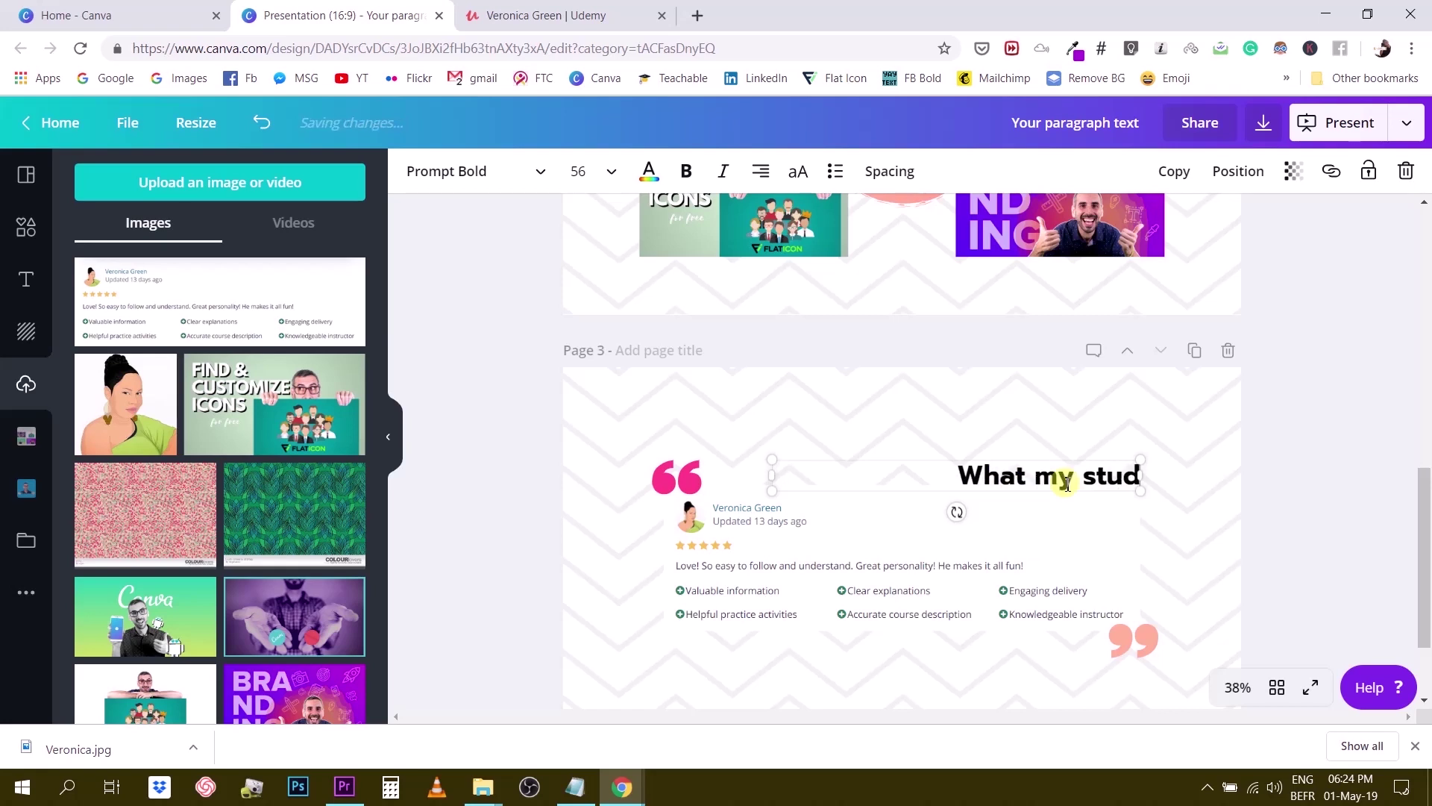
text(ents think:)
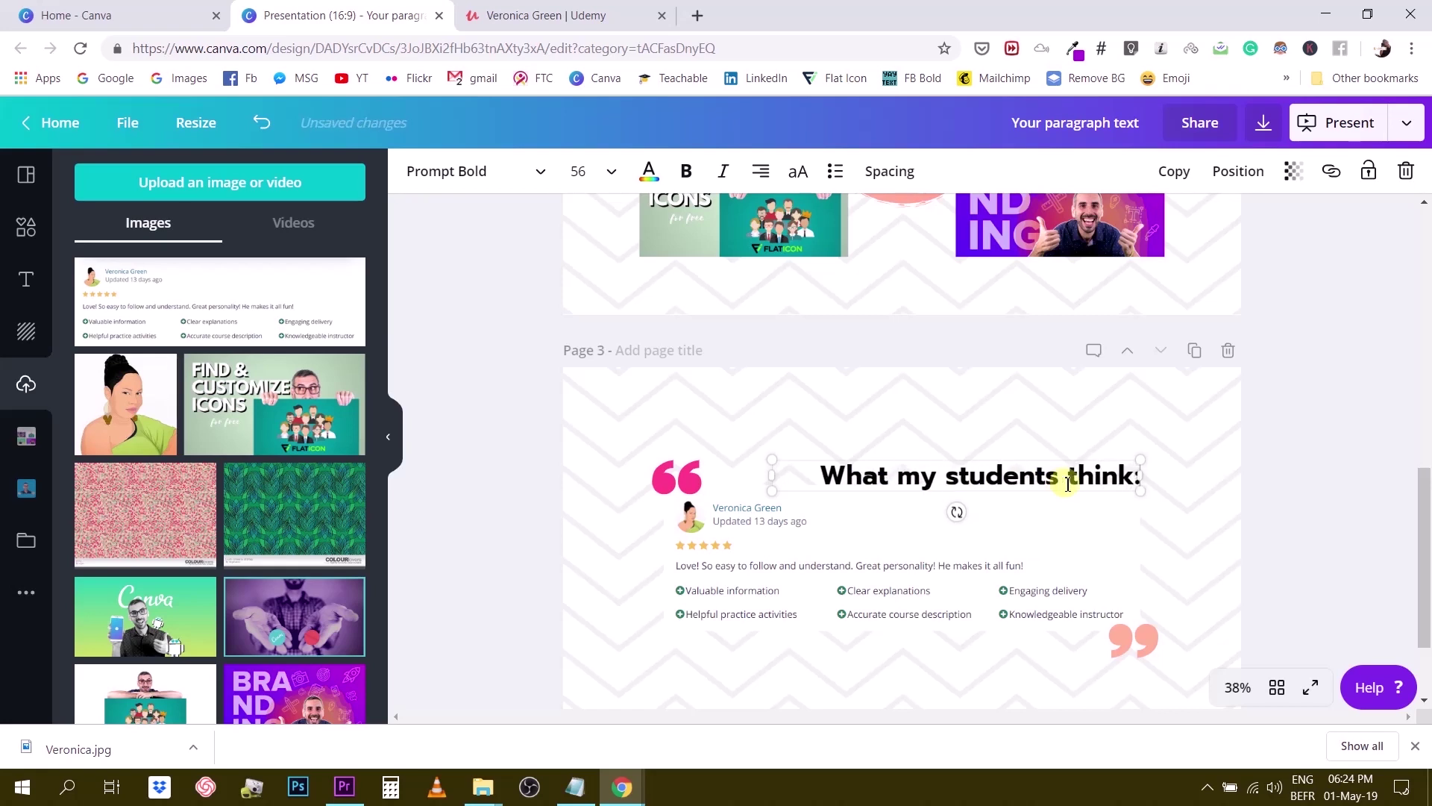
click(1336, 406)
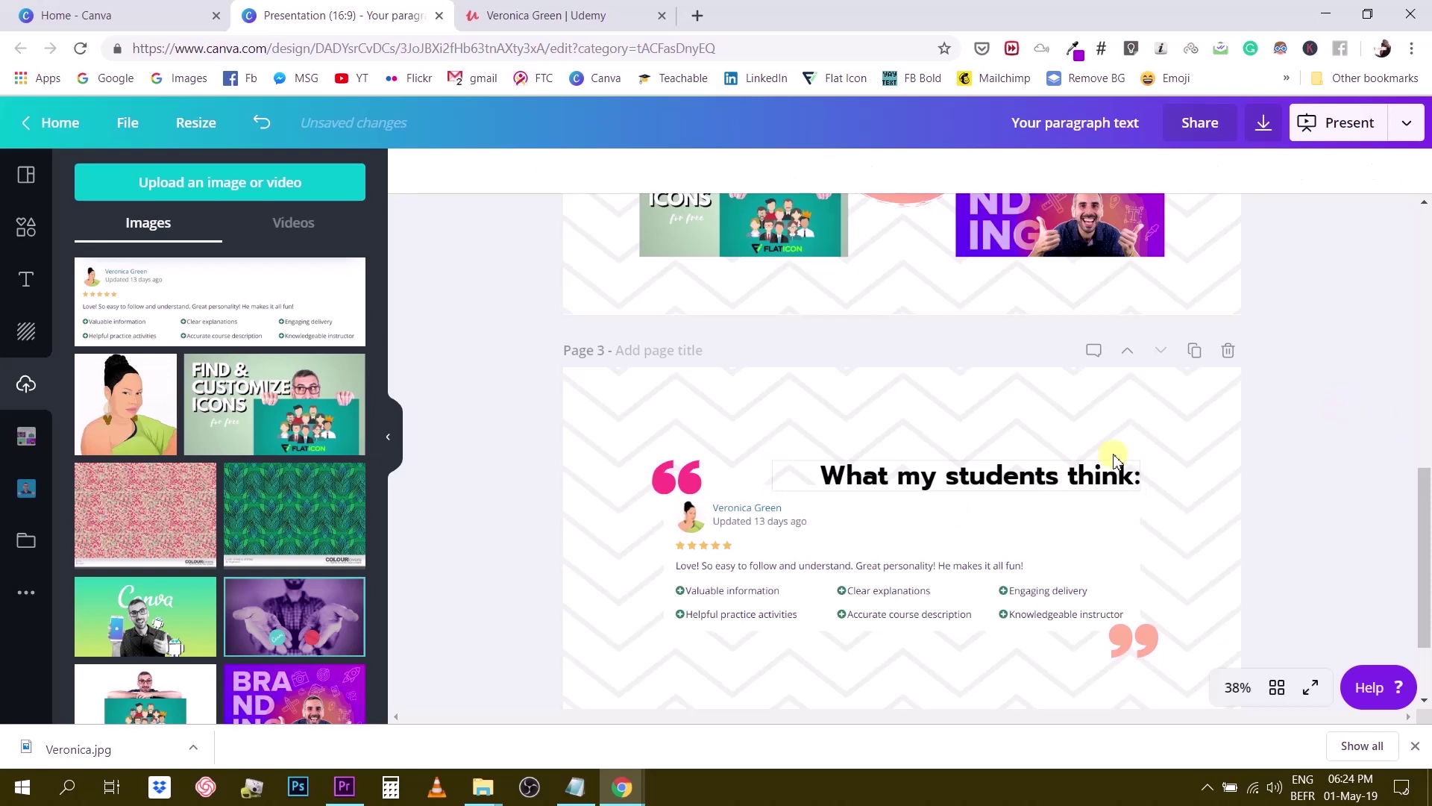
drag(1081, 474, 1083, 446)
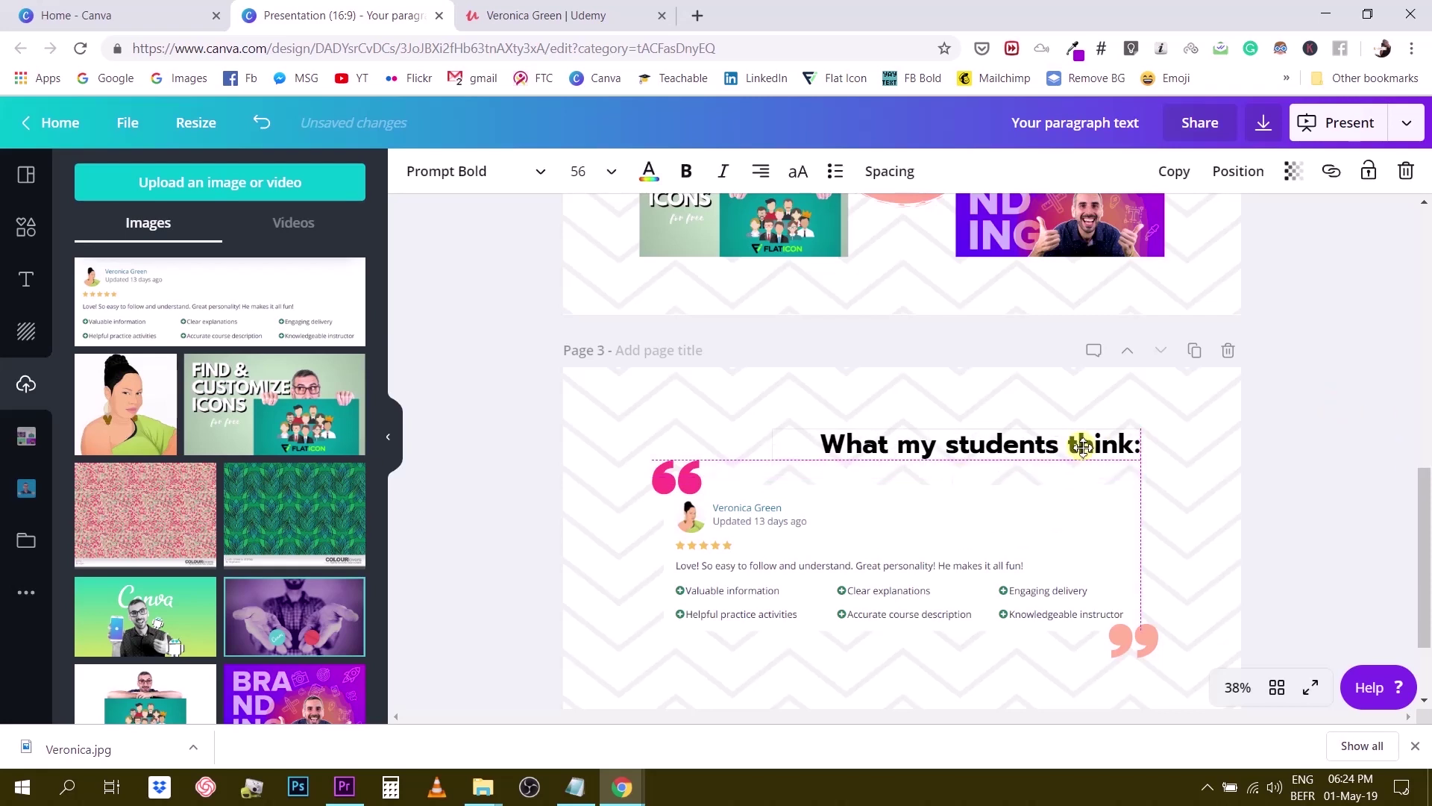
click(1274, 442)
Examine the heading on page 3 and compare the page with the rest of the presentation
scroll(1271, 446, down, 1)
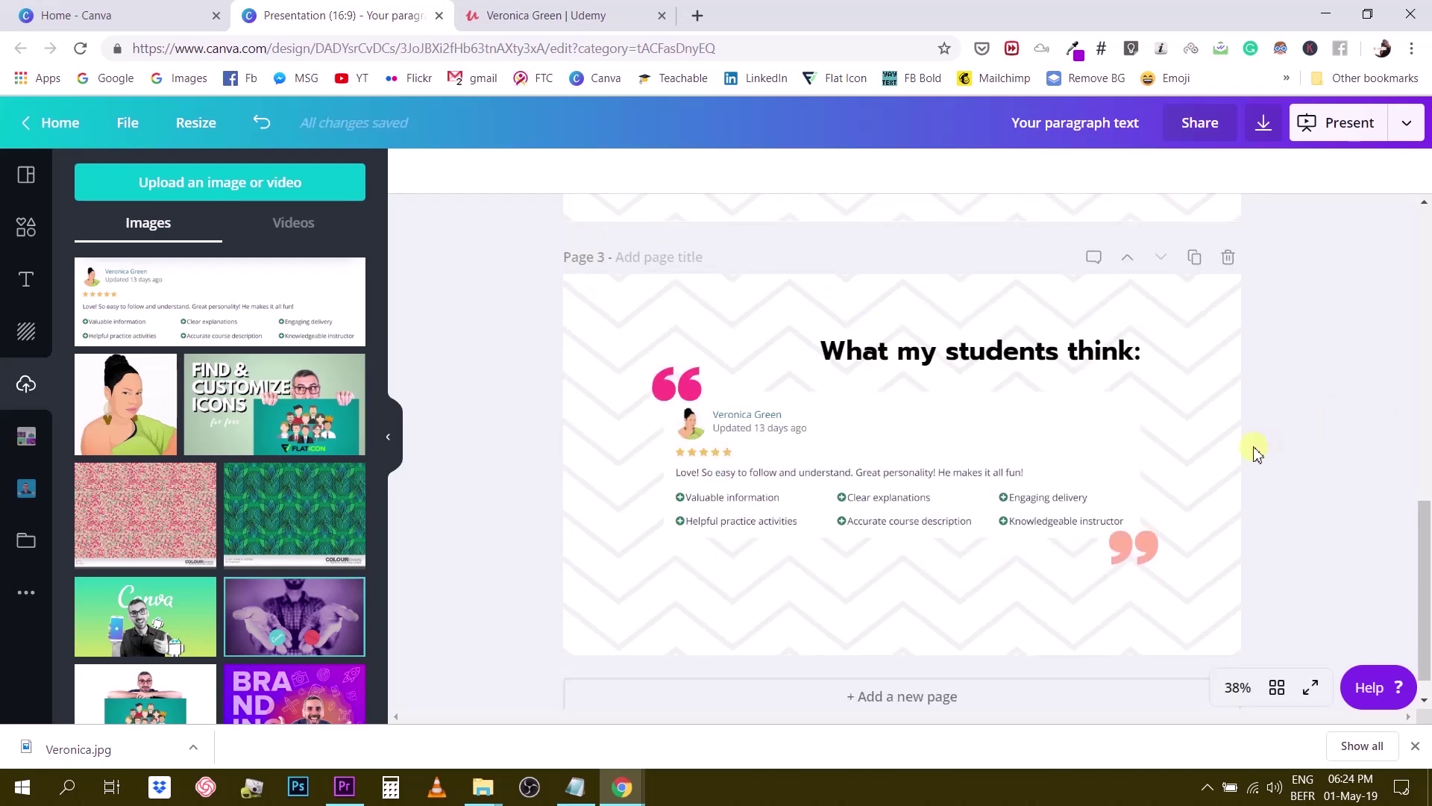
scroll(1290, 462, down, 1)
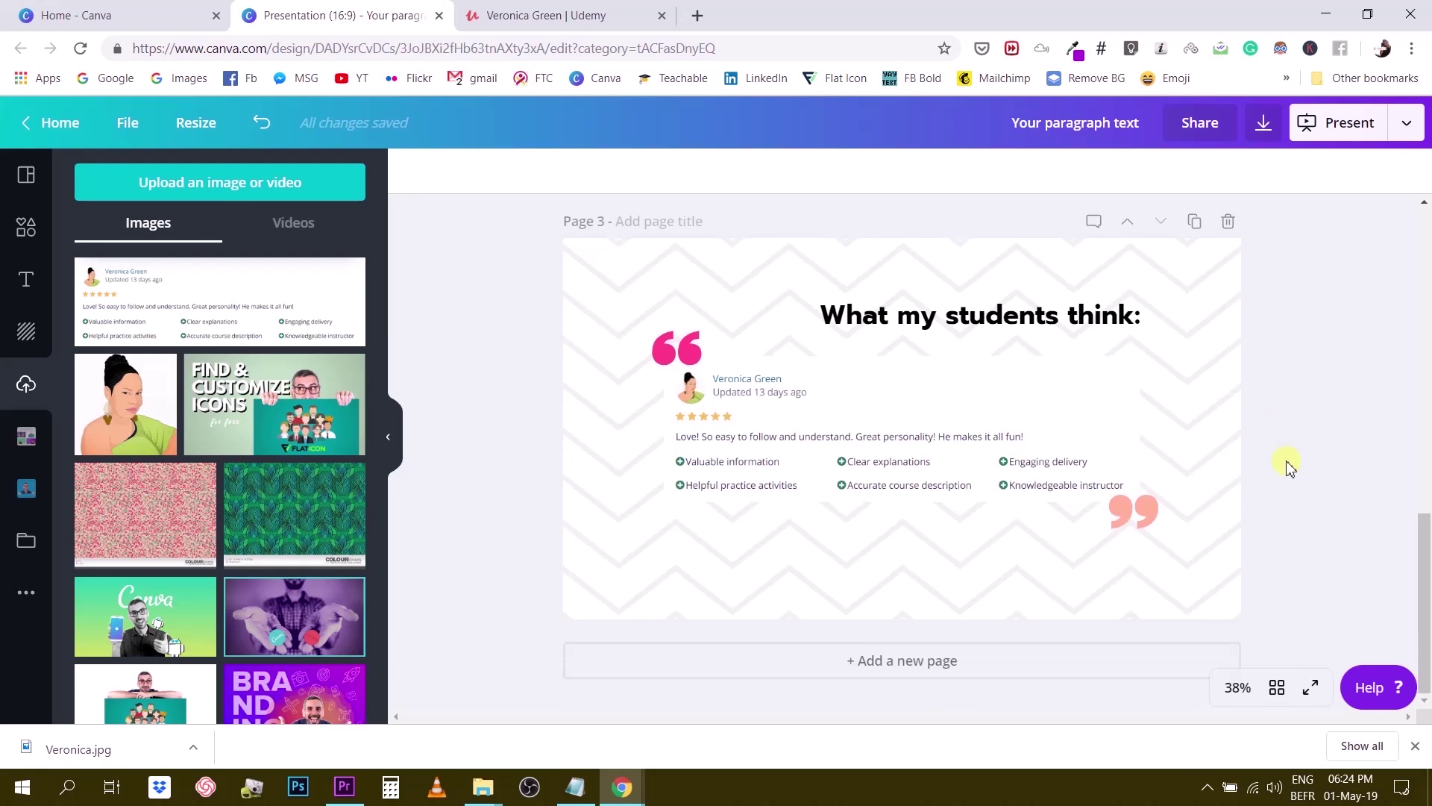
scroll(1289, 467, up, 5)
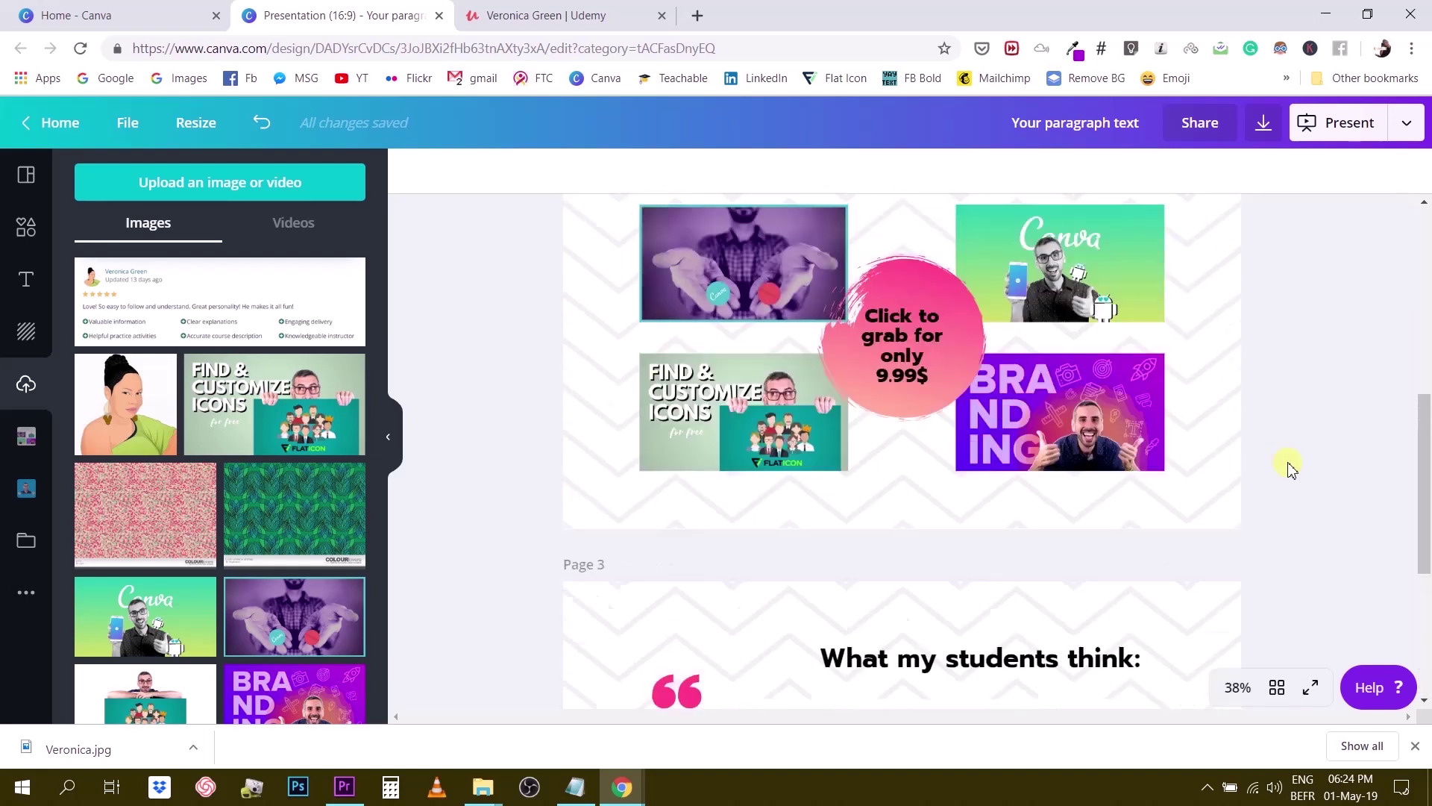
scroll(1290, 467, up, 6)
scroll(1290, 467, down, 8)
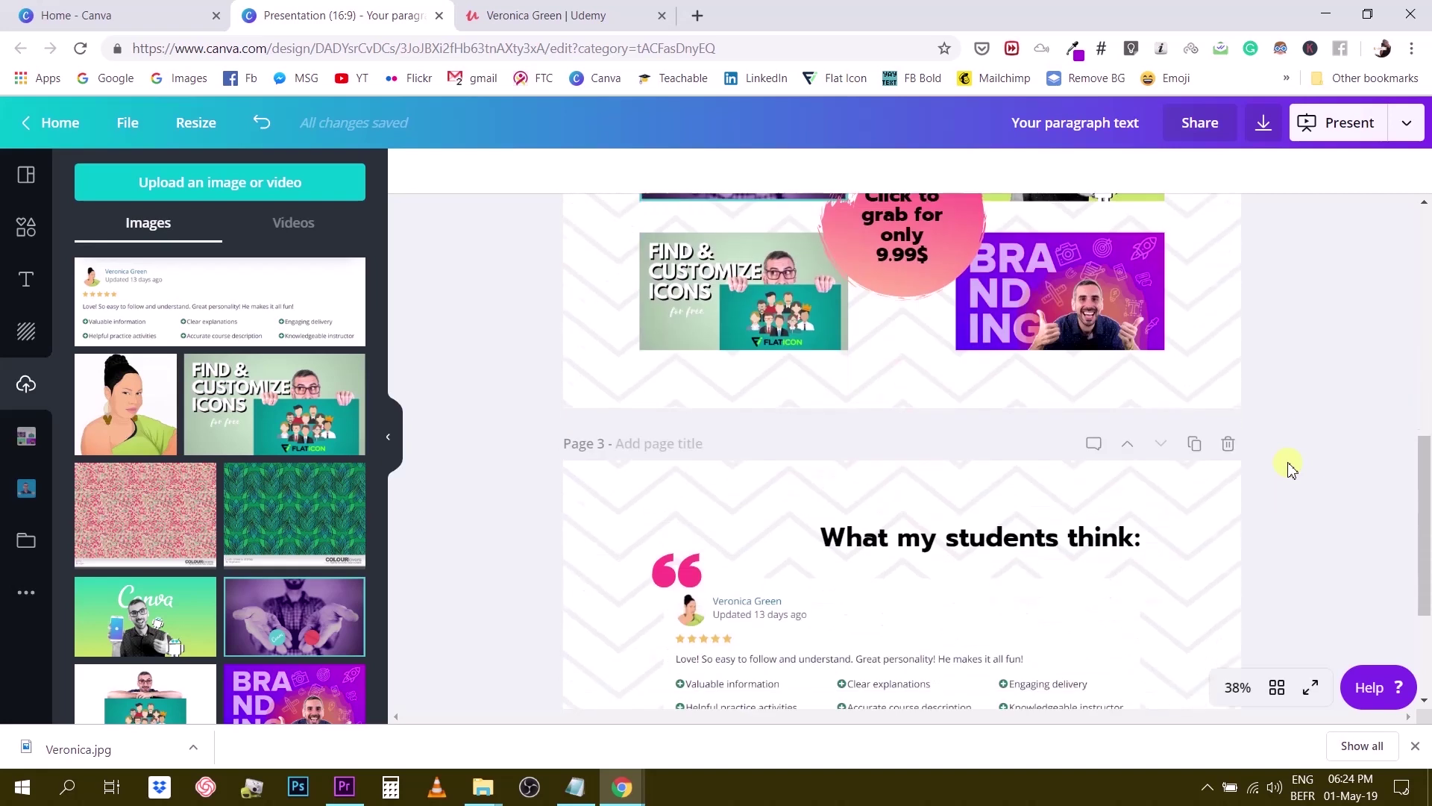
scroll(1291, 468, down, 3)
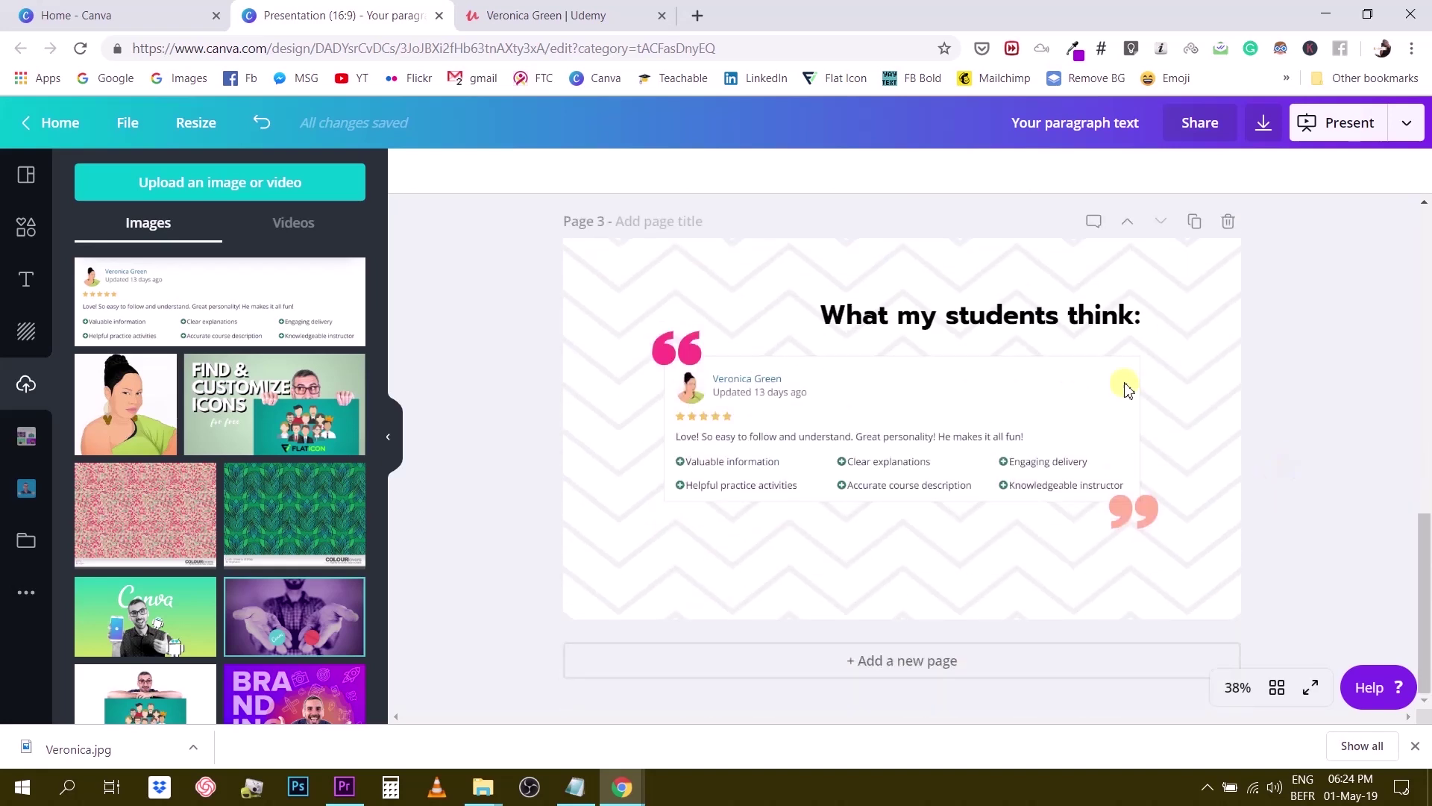
click(1099, 320)
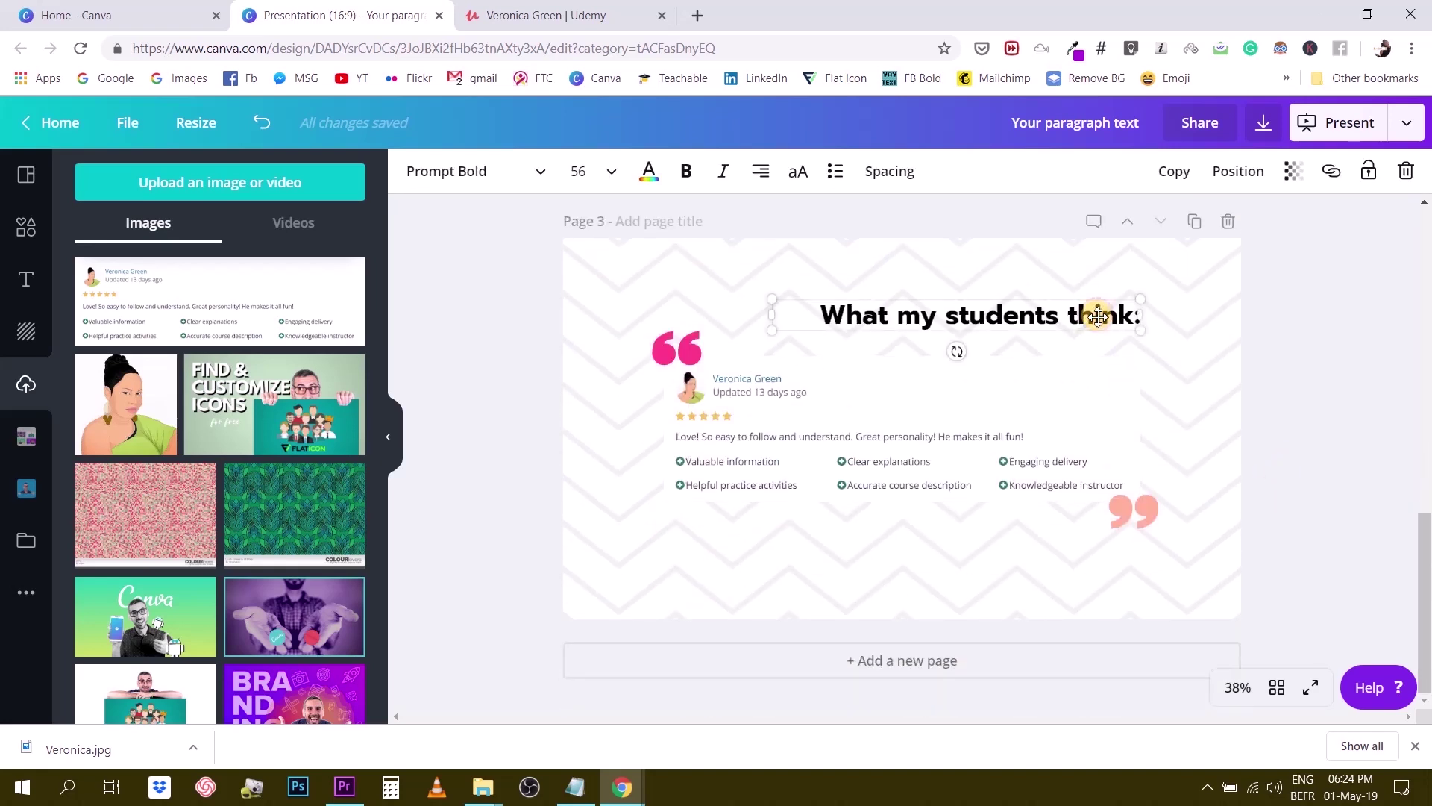
click(1295, 301)
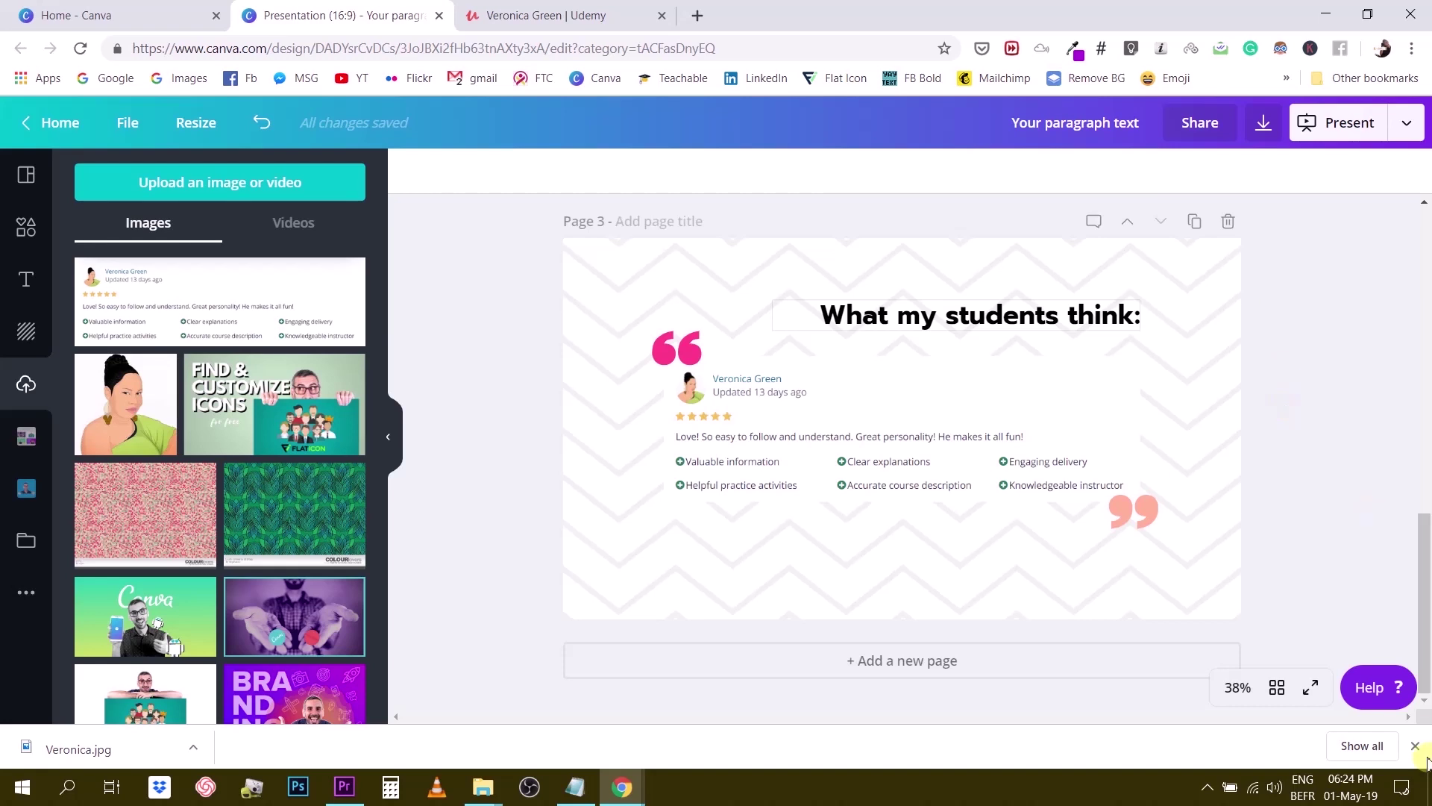
Dismiss the browser's download bar and review the title, course and student review pages of the presentation
click(1415, 746)
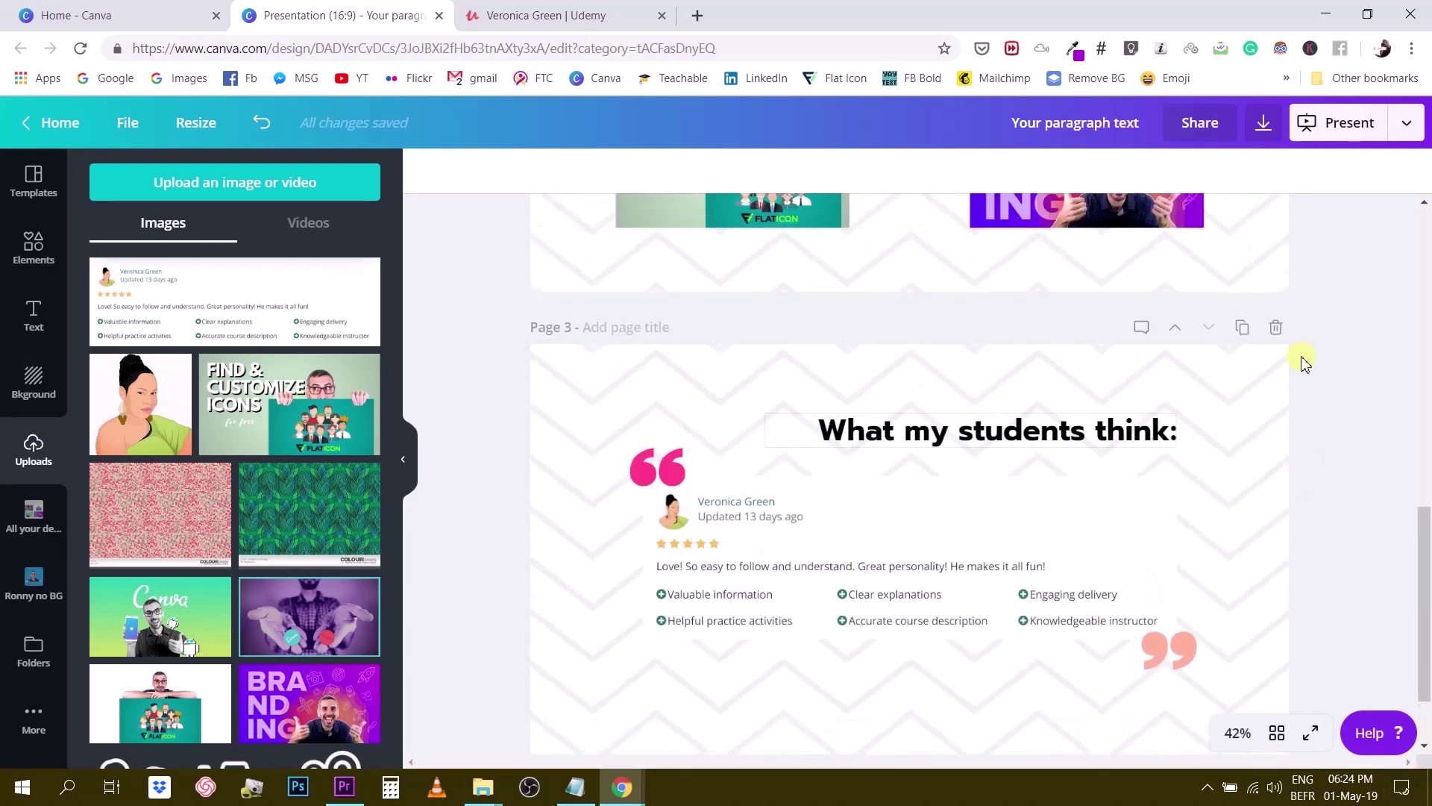
scroll(1117, 439, down, 2)
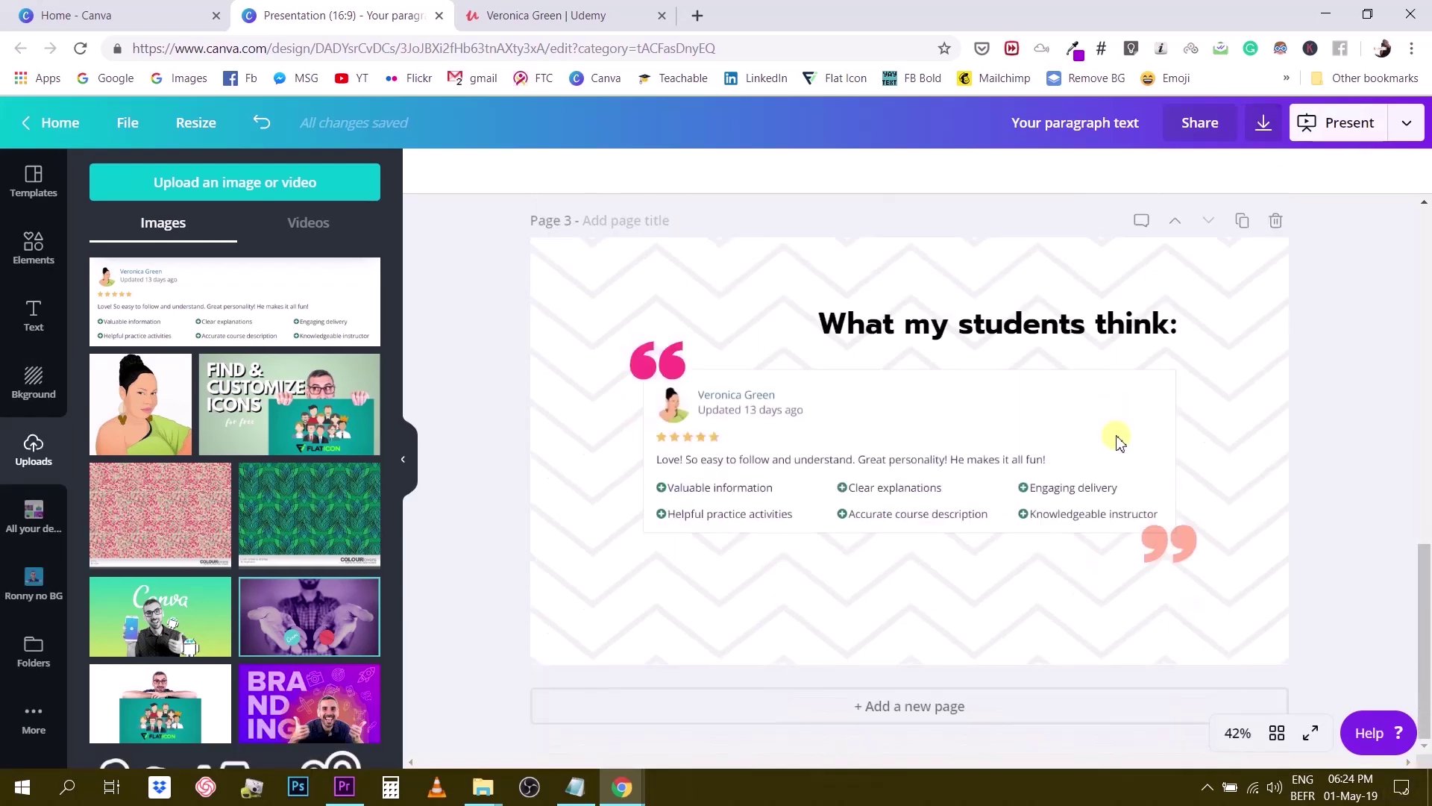
scroll(1117, 437, up, 10)
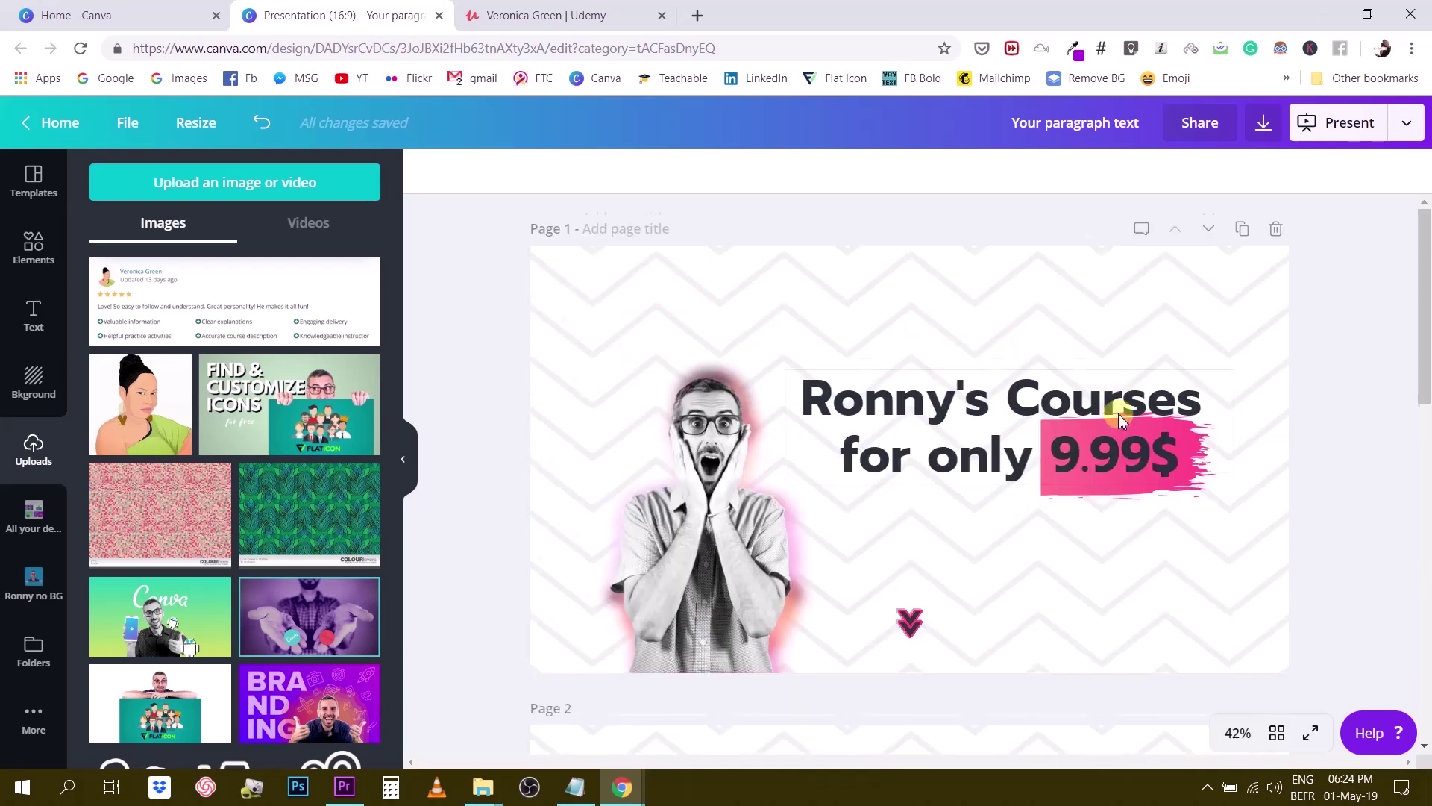
scroll(1119, 421, down, 8)
scroll(1124, 418, down, 3)
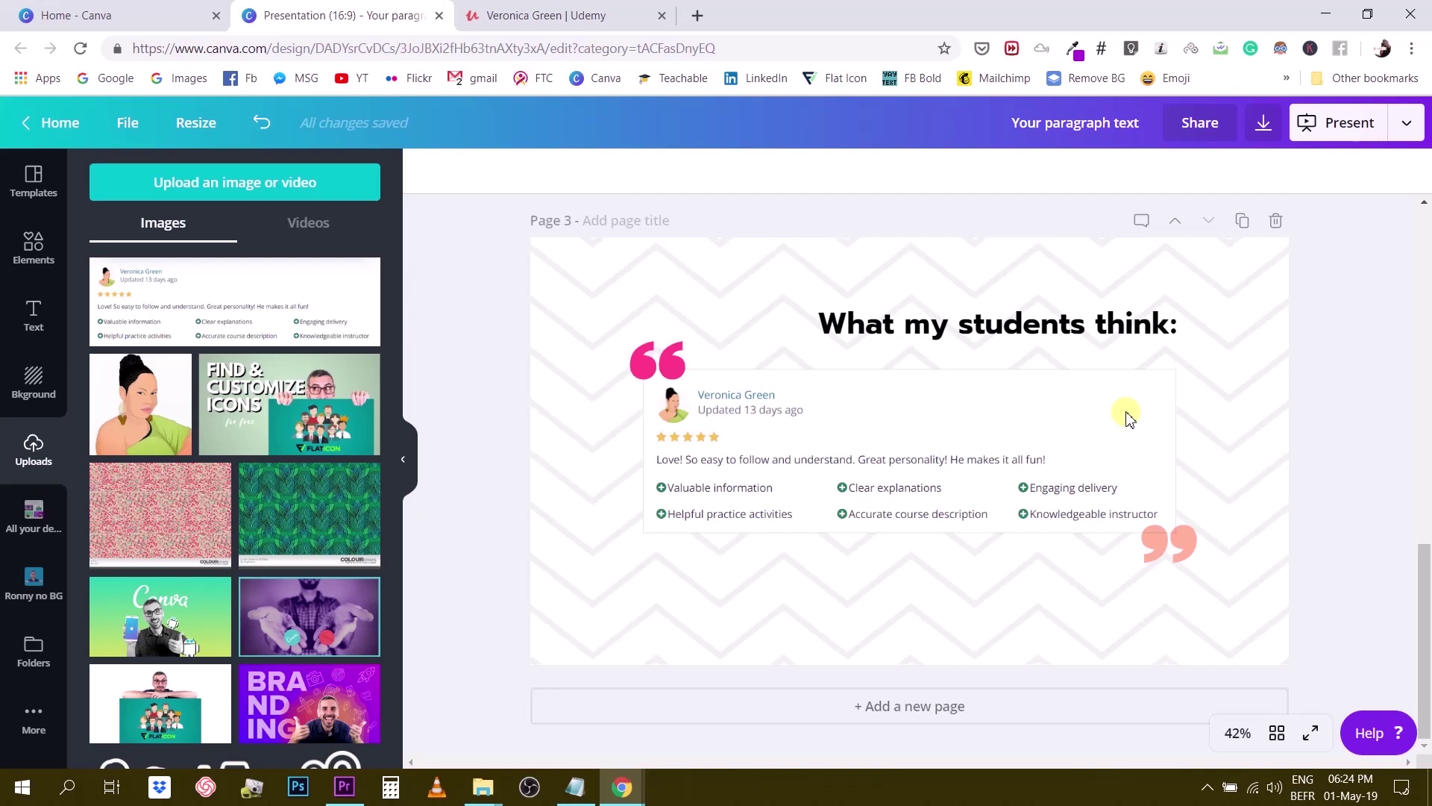
scroll(1127, 415, up, 5)
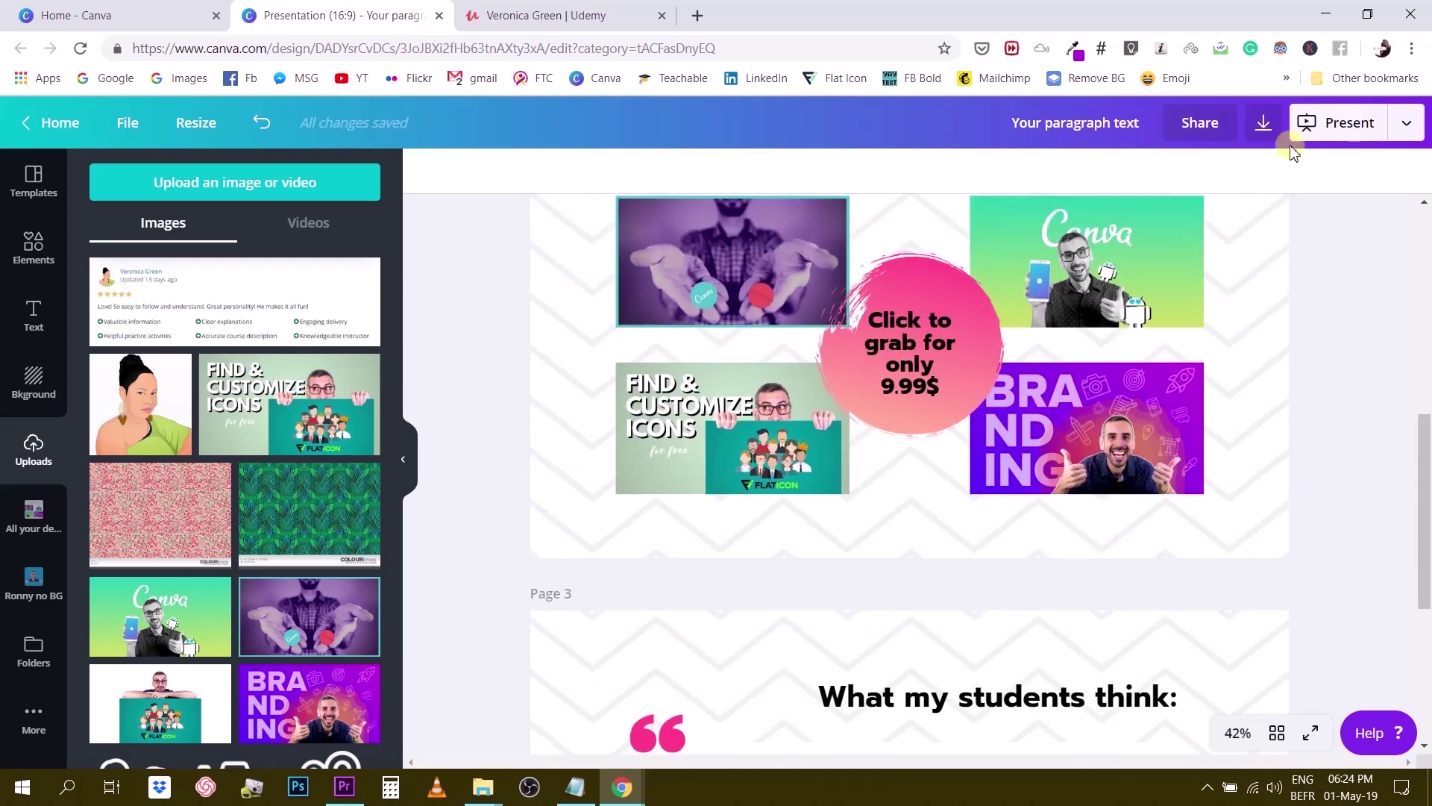
Publish the design as a website with the Scrolling web style
click(1408, 127)
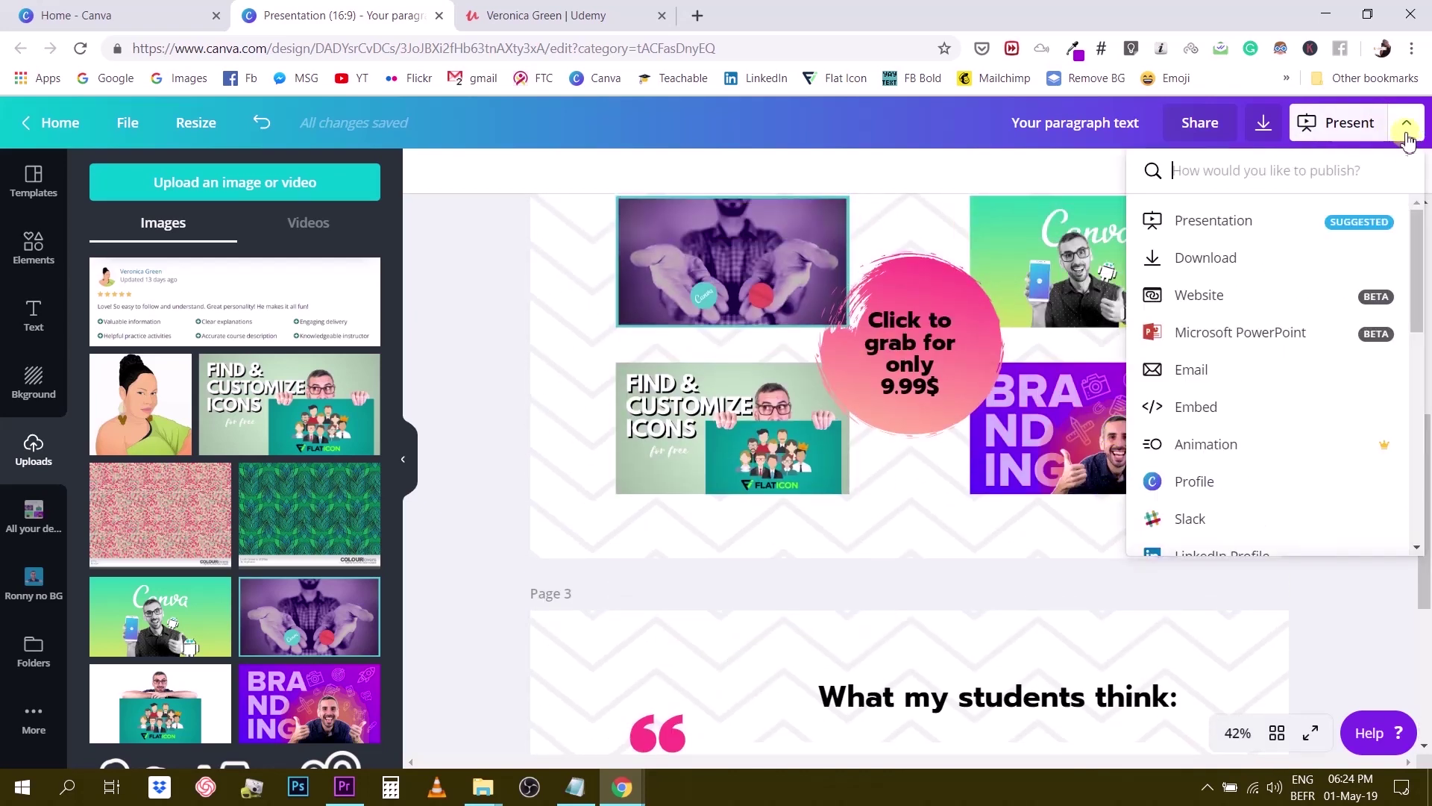
click(1220, 301)
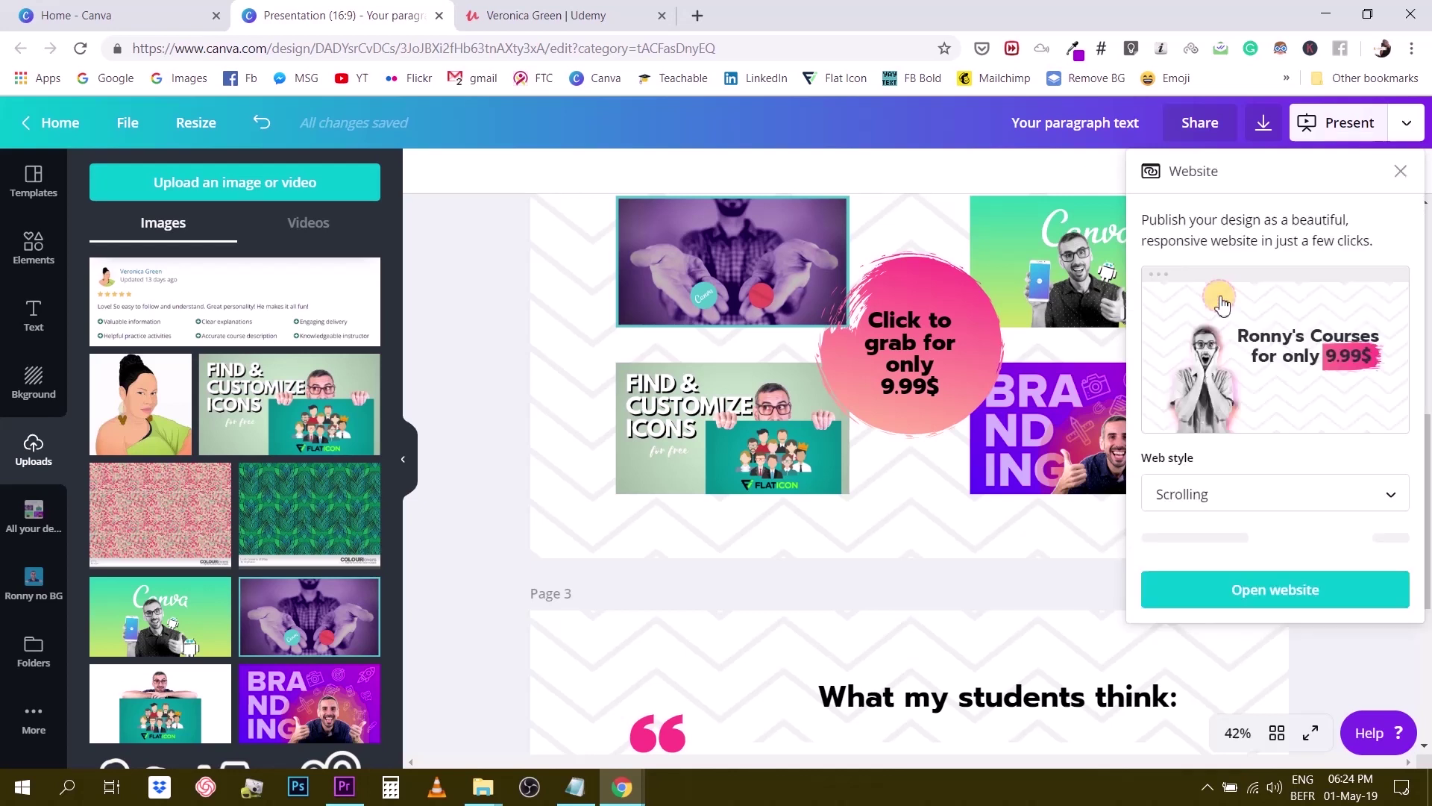
click(1247, 495)
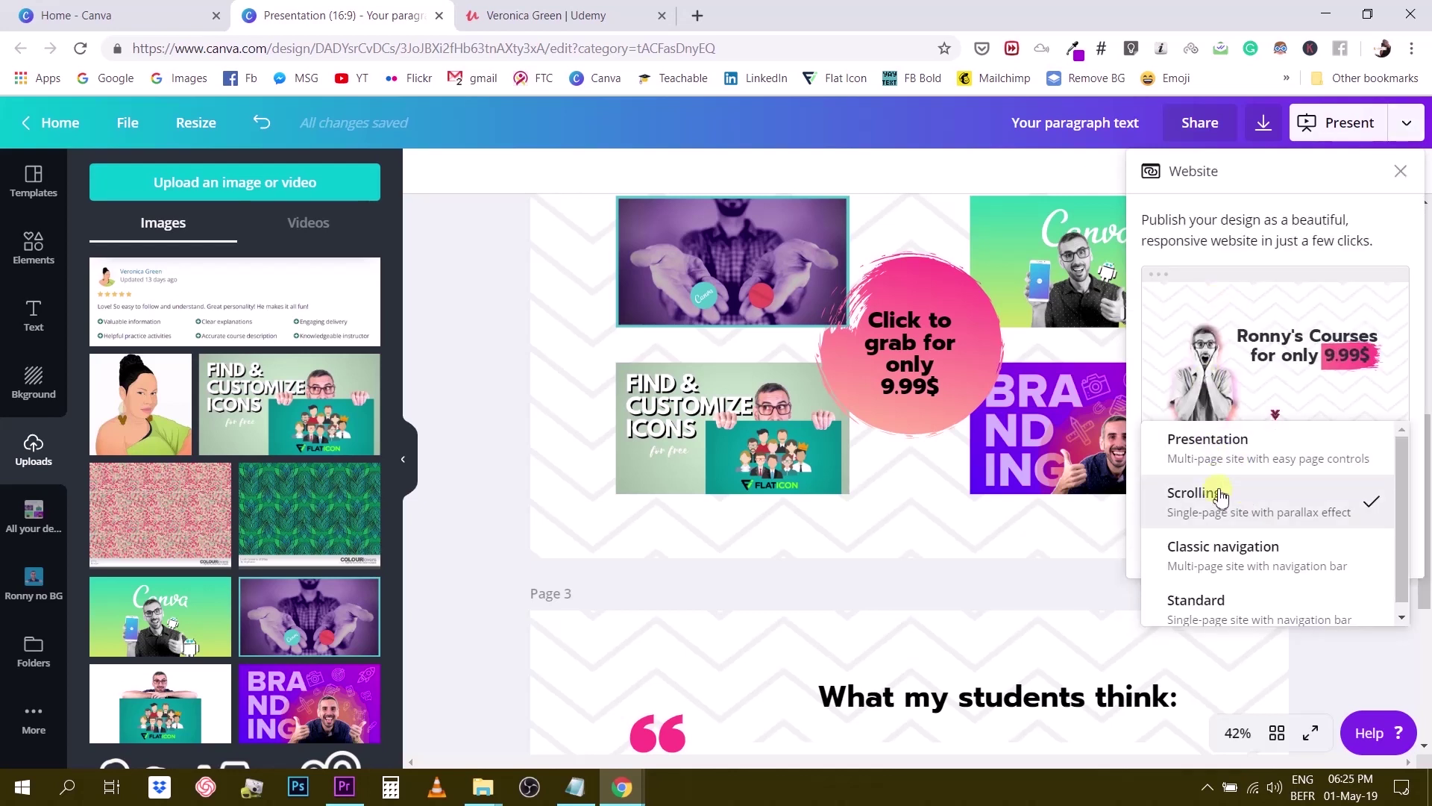
scroll(1224, 567, down, 1)
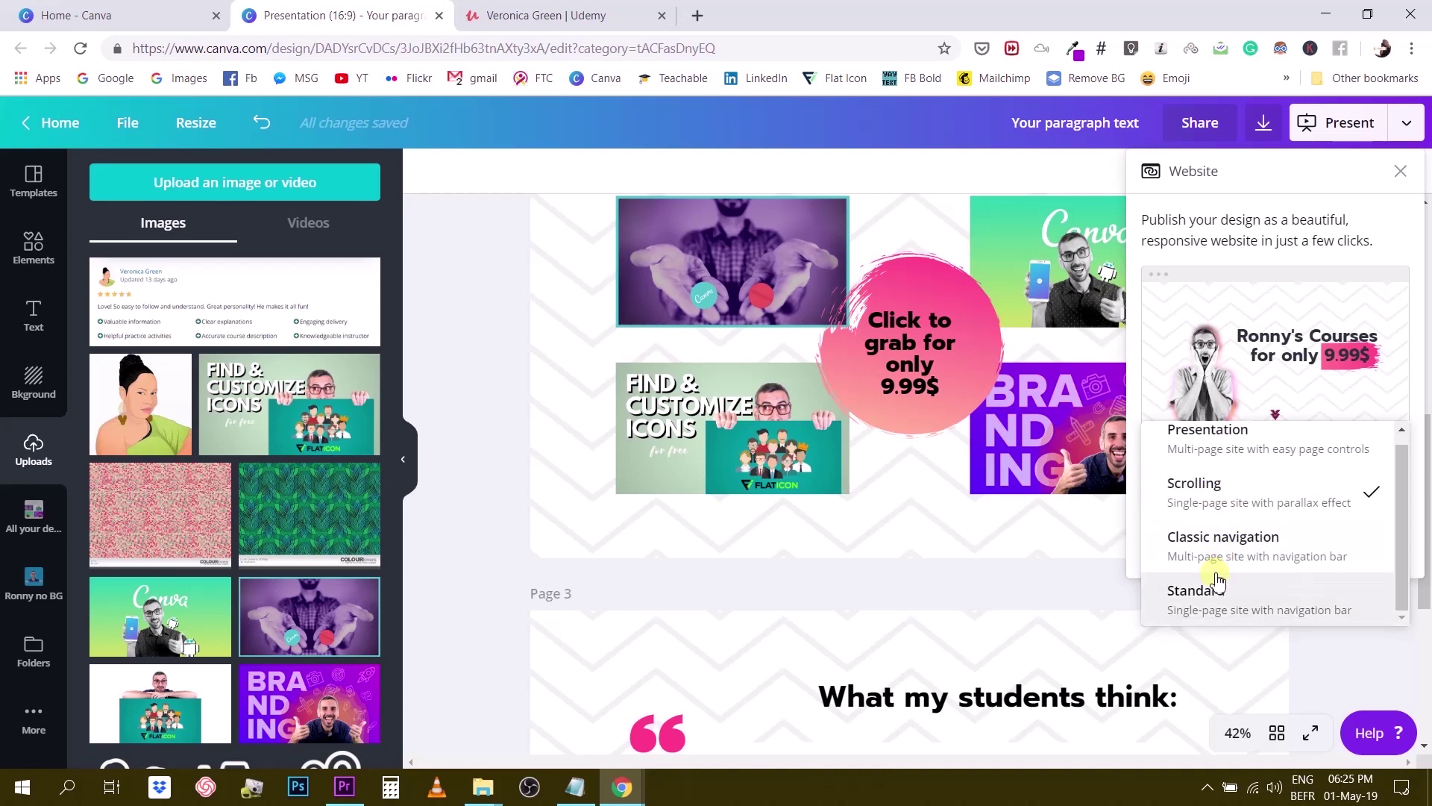
click(1193, 493)
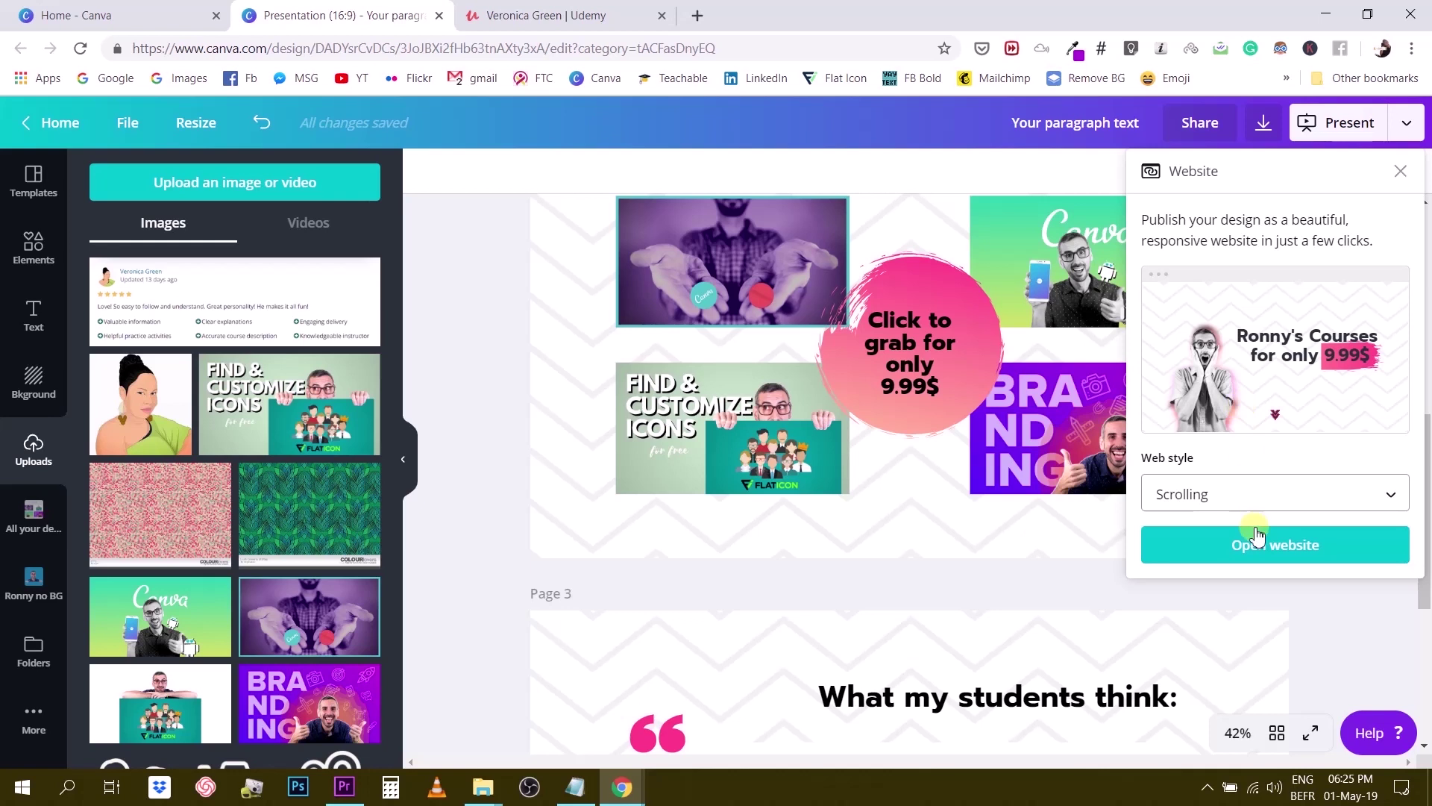
click(1277, 550)
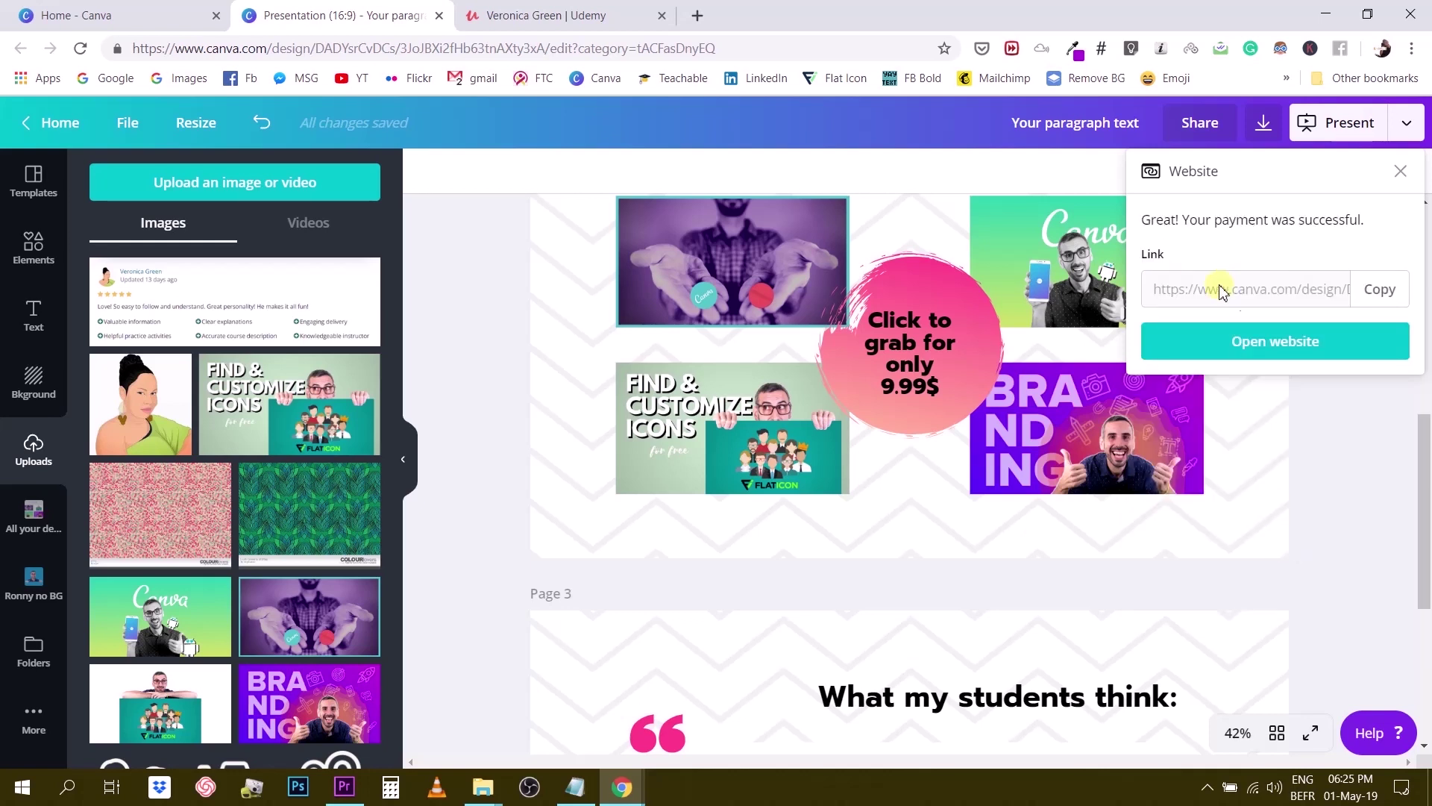
Copy the published website's link and open the site at its linked course images
click(1380, 289)
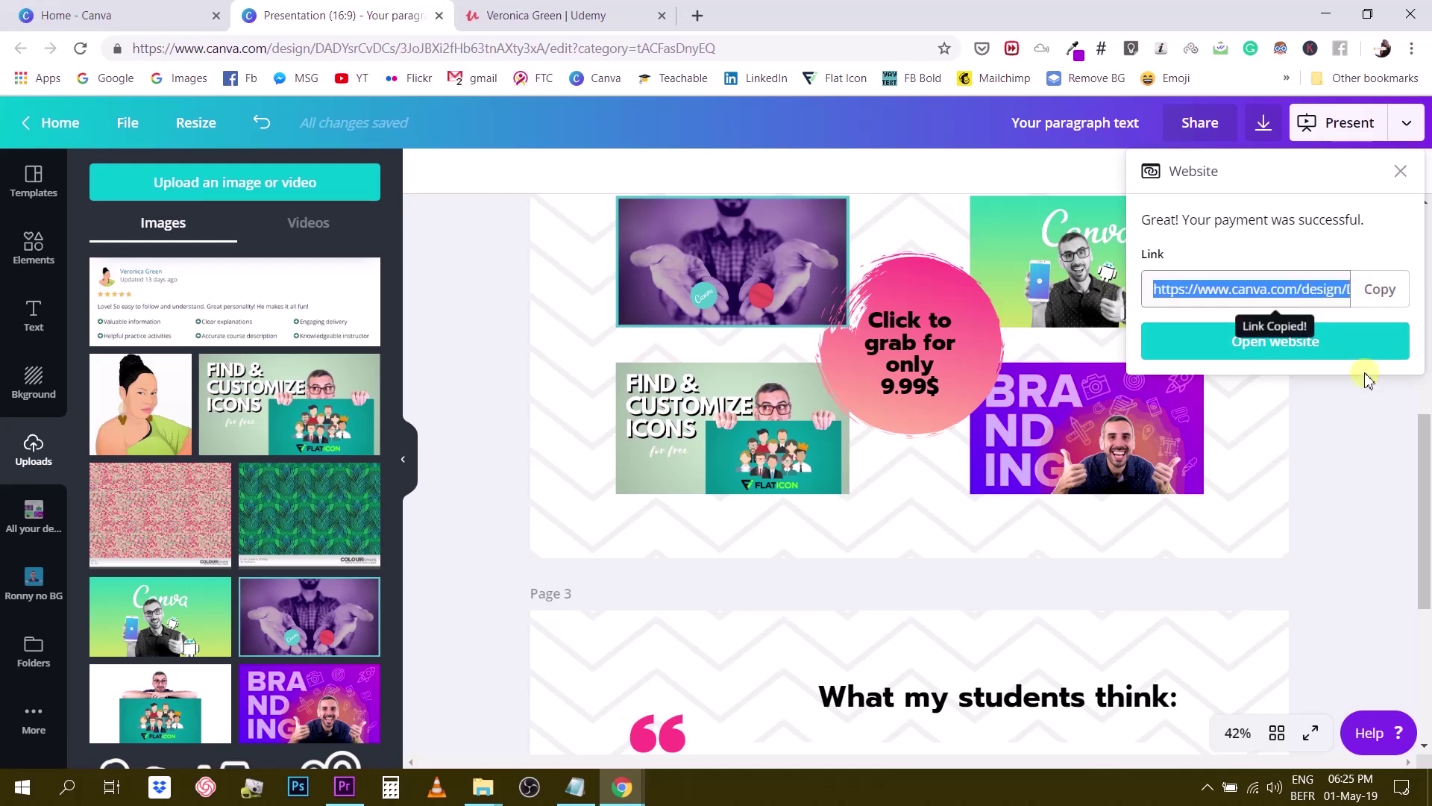
click(1337, 356)
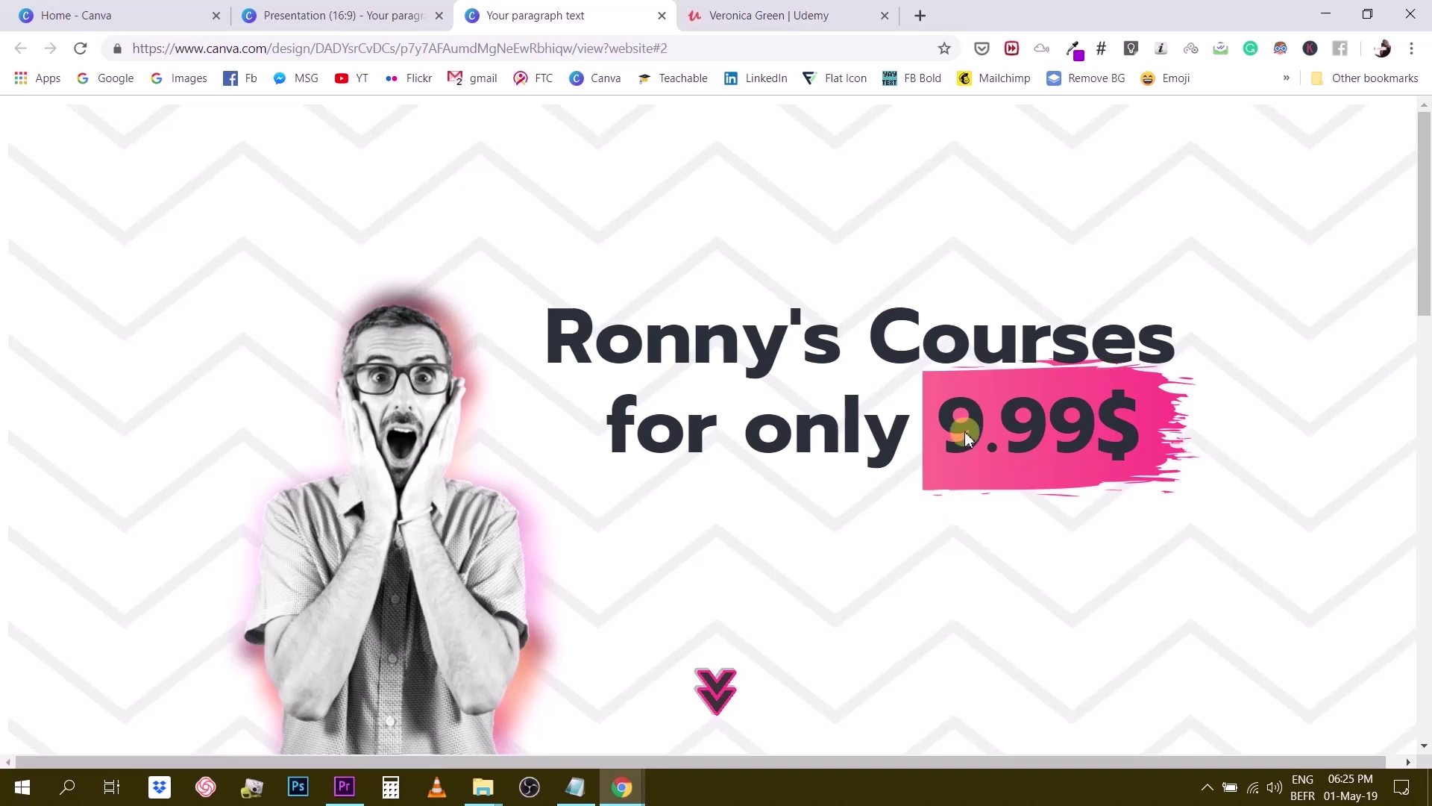
scroll(709, 493, down, 5)
scroll(709, 493, down, 4)
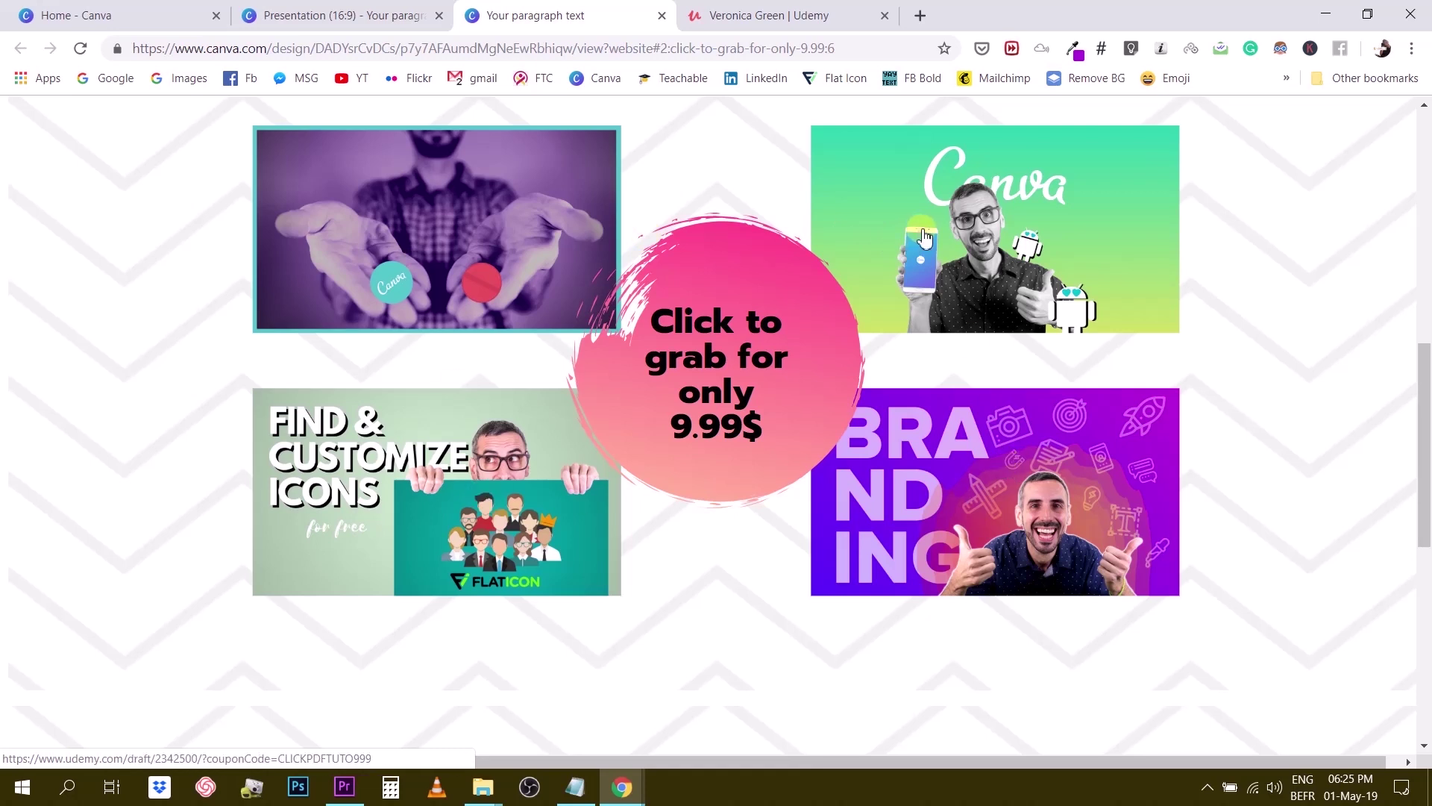
Test the Branding image's link in an incognito window, check the discounted course price and close the window
right_click(1020, 490)
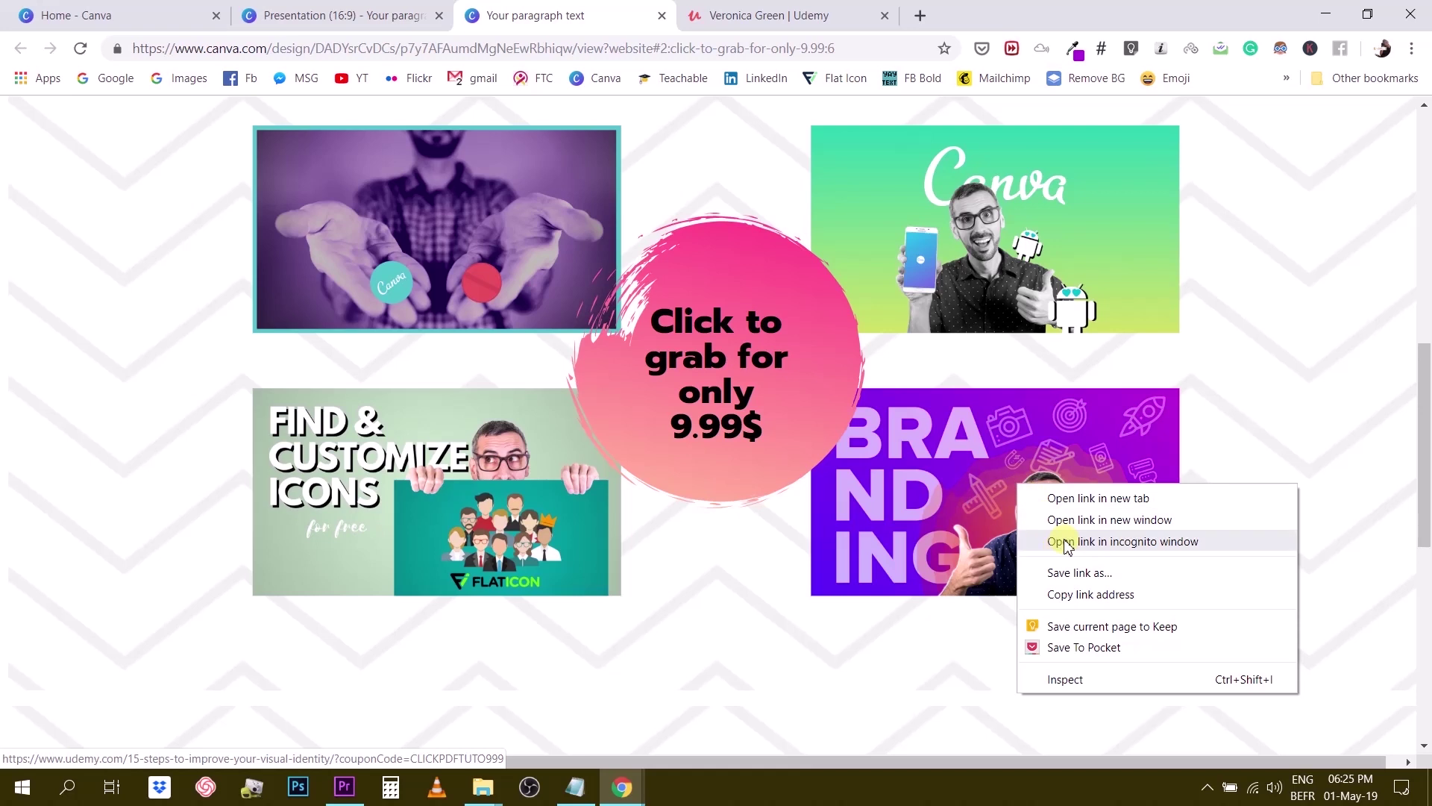
click(1172, 549)
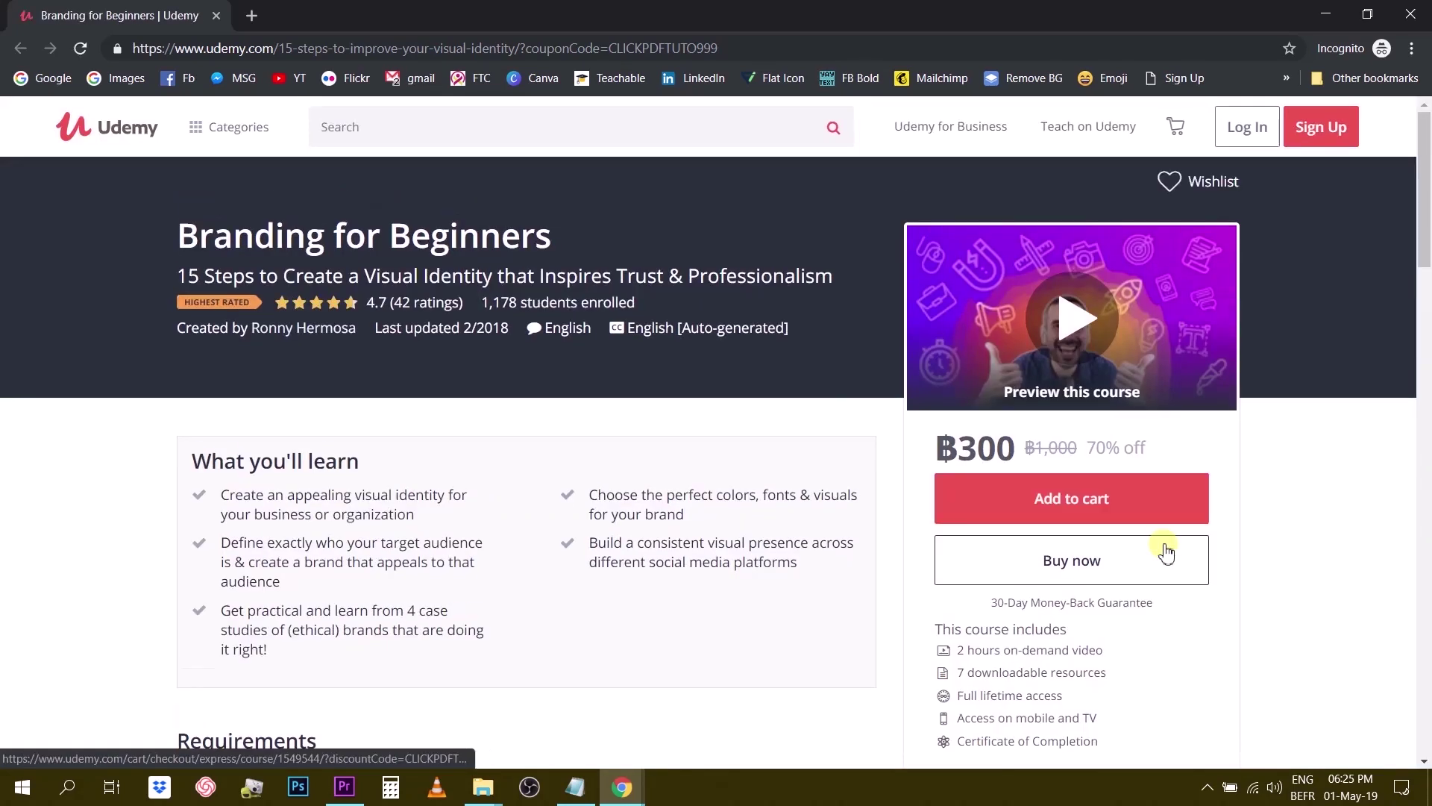
click(1149, 548)
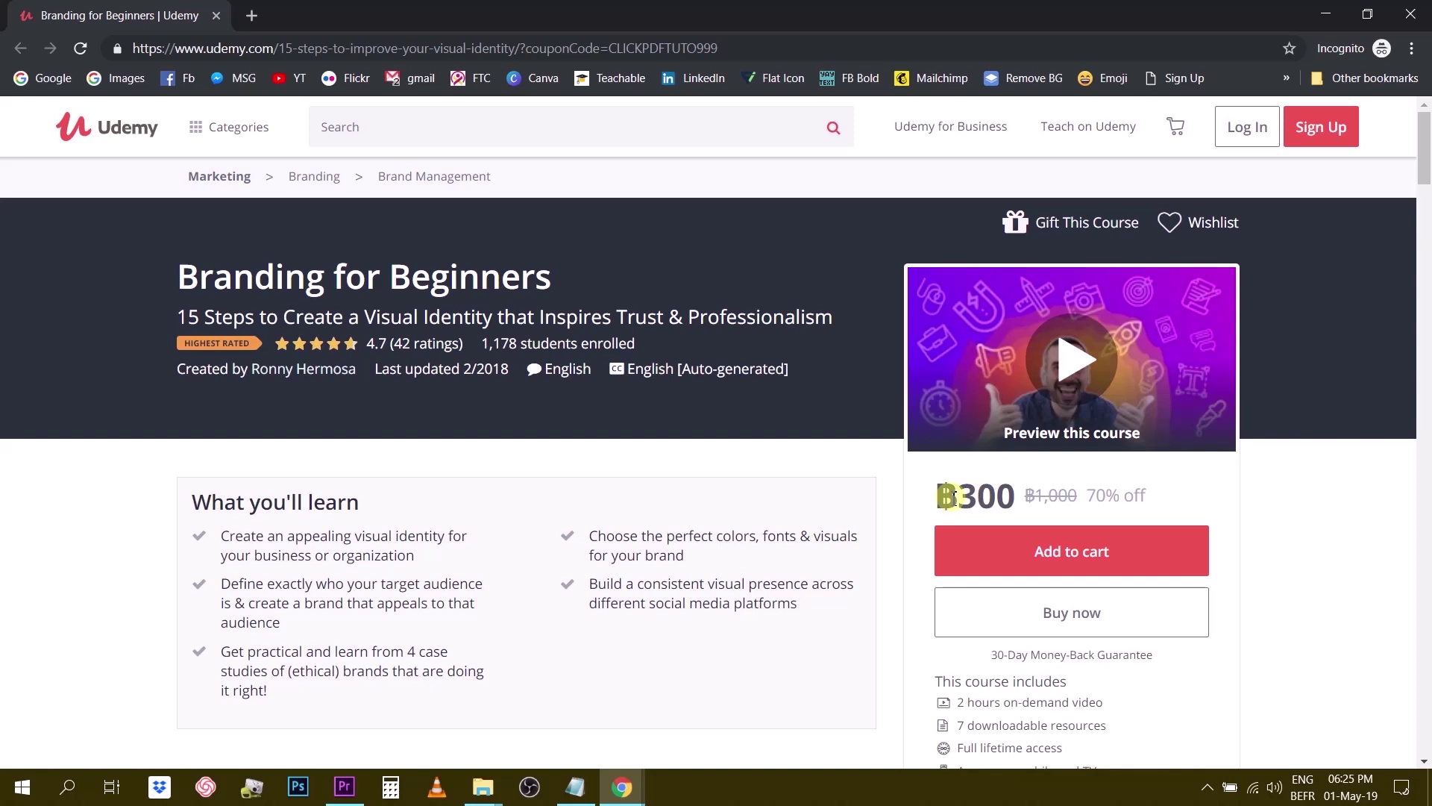
drag(944, 494, 1013, 498)
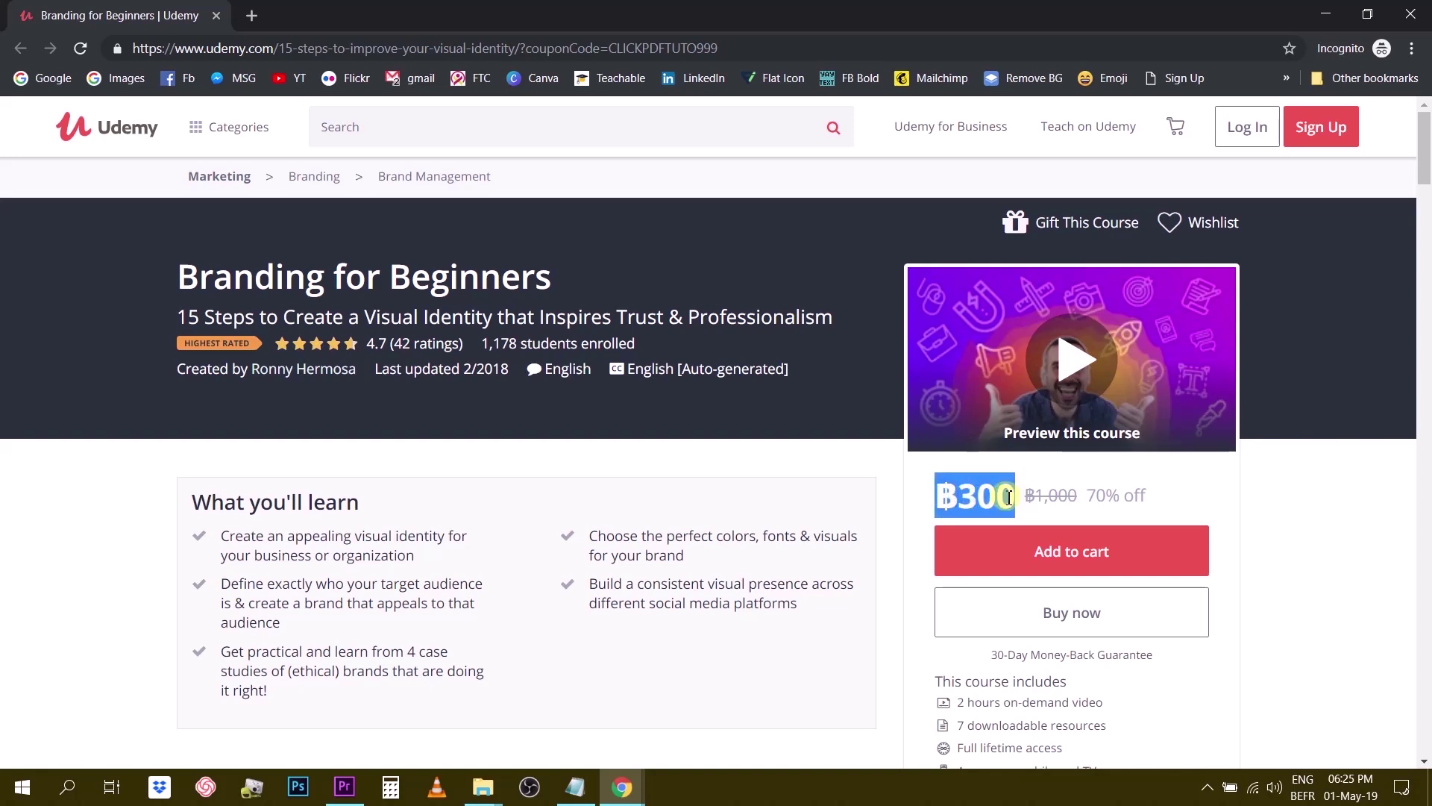
scroll(1004, 498, down, 2)
scroll(1002, 499, up, 2)
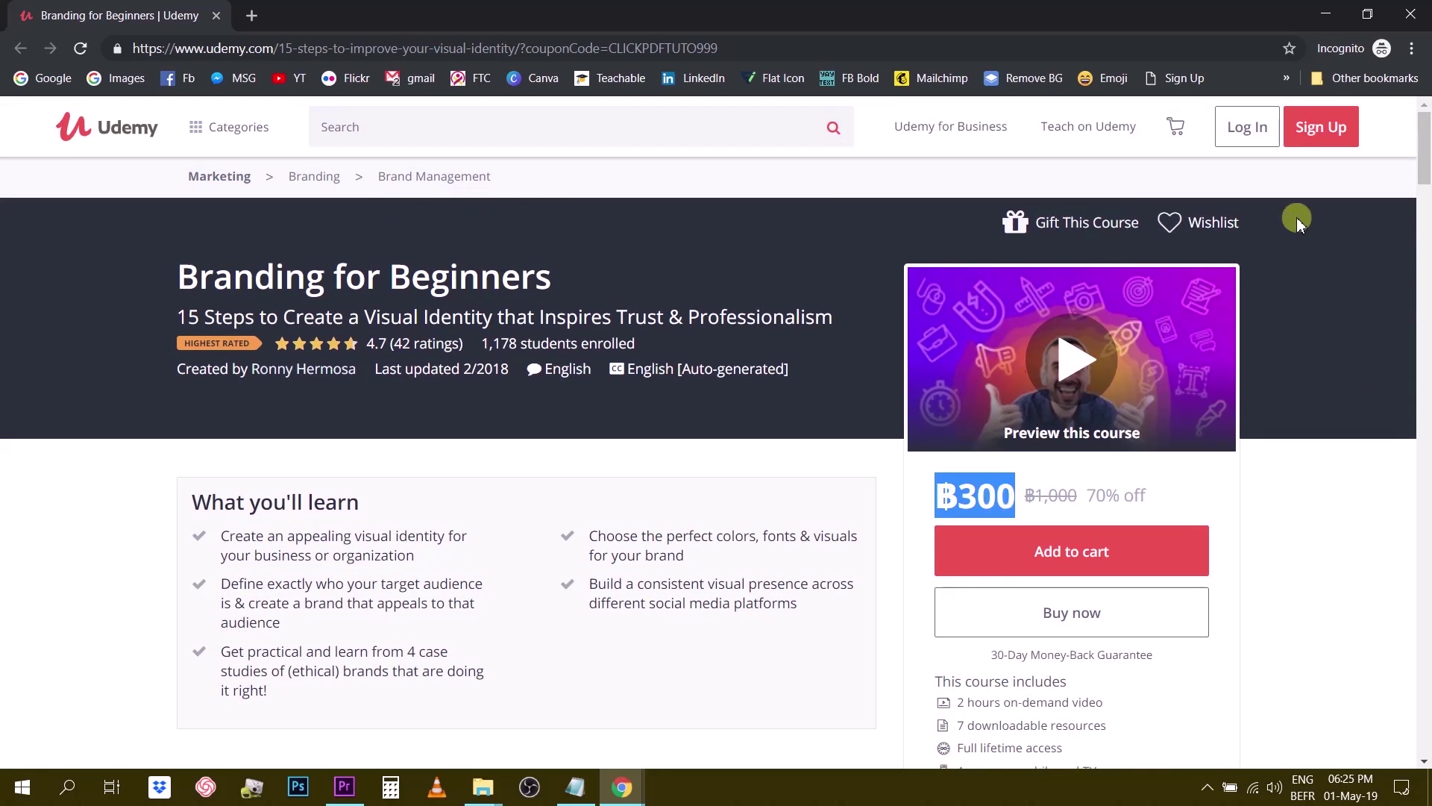
click(1410, 13)
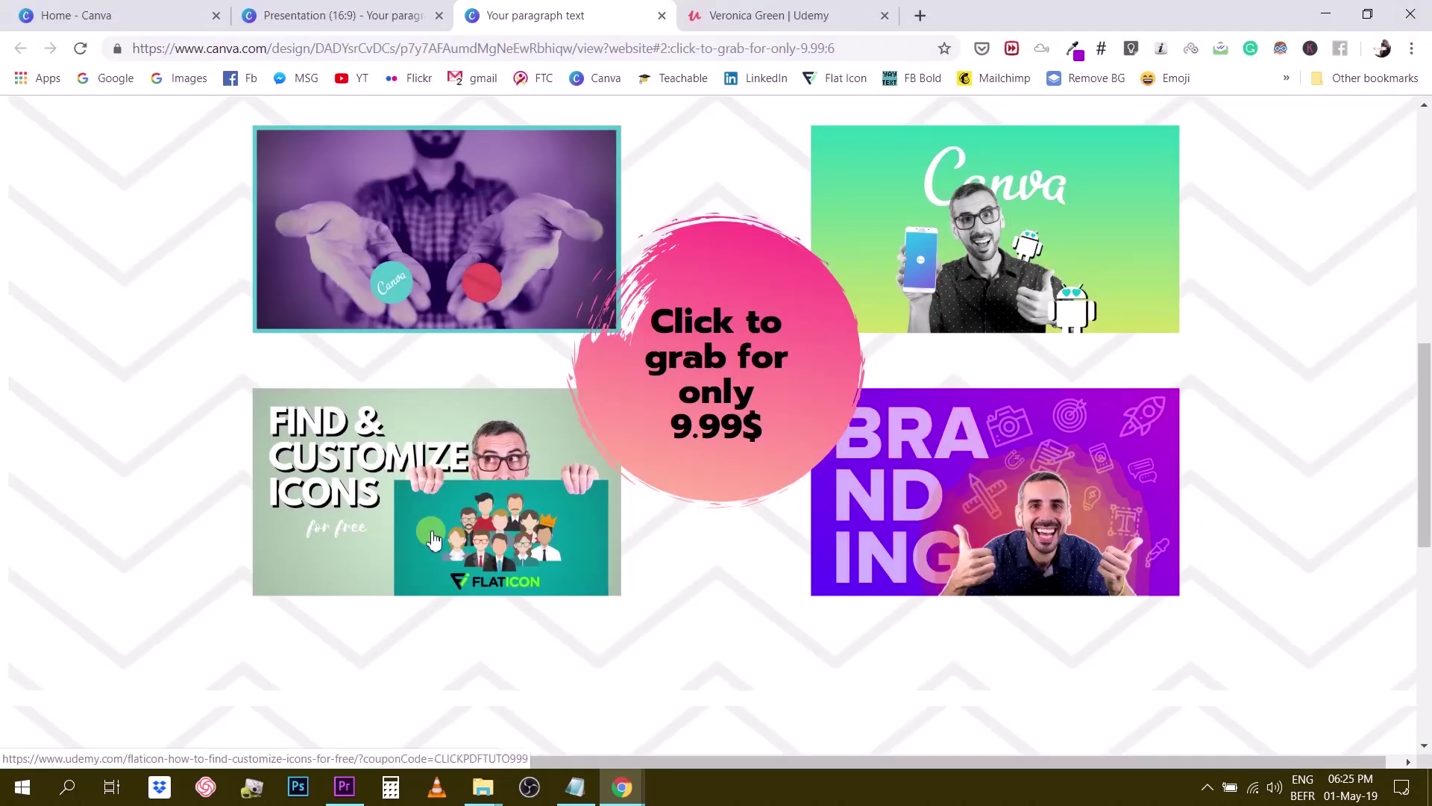
Test the Find & Customize Icons image's link in an incognito window and check the course price and applied coupon
right_click(451, 473)
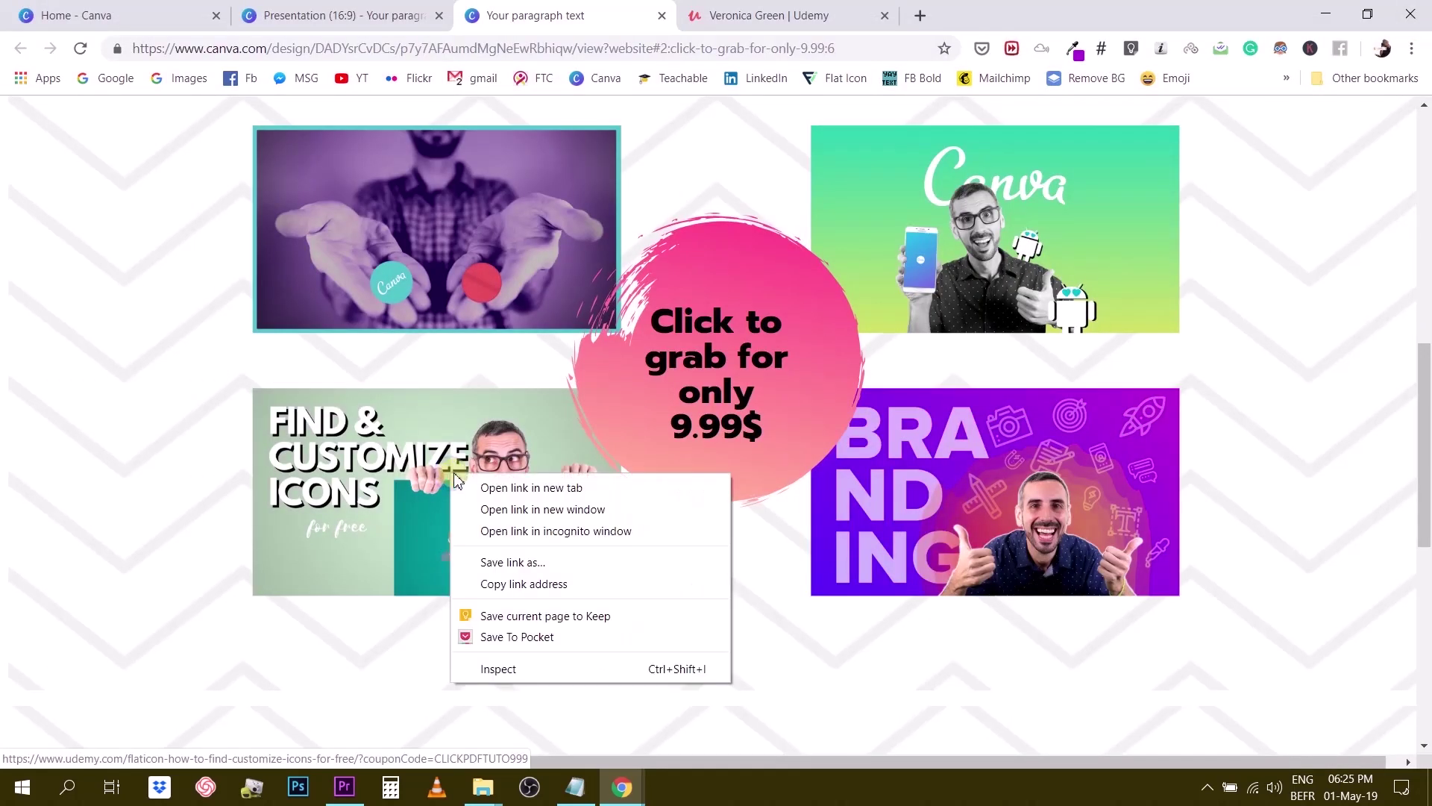
click(485, 533)
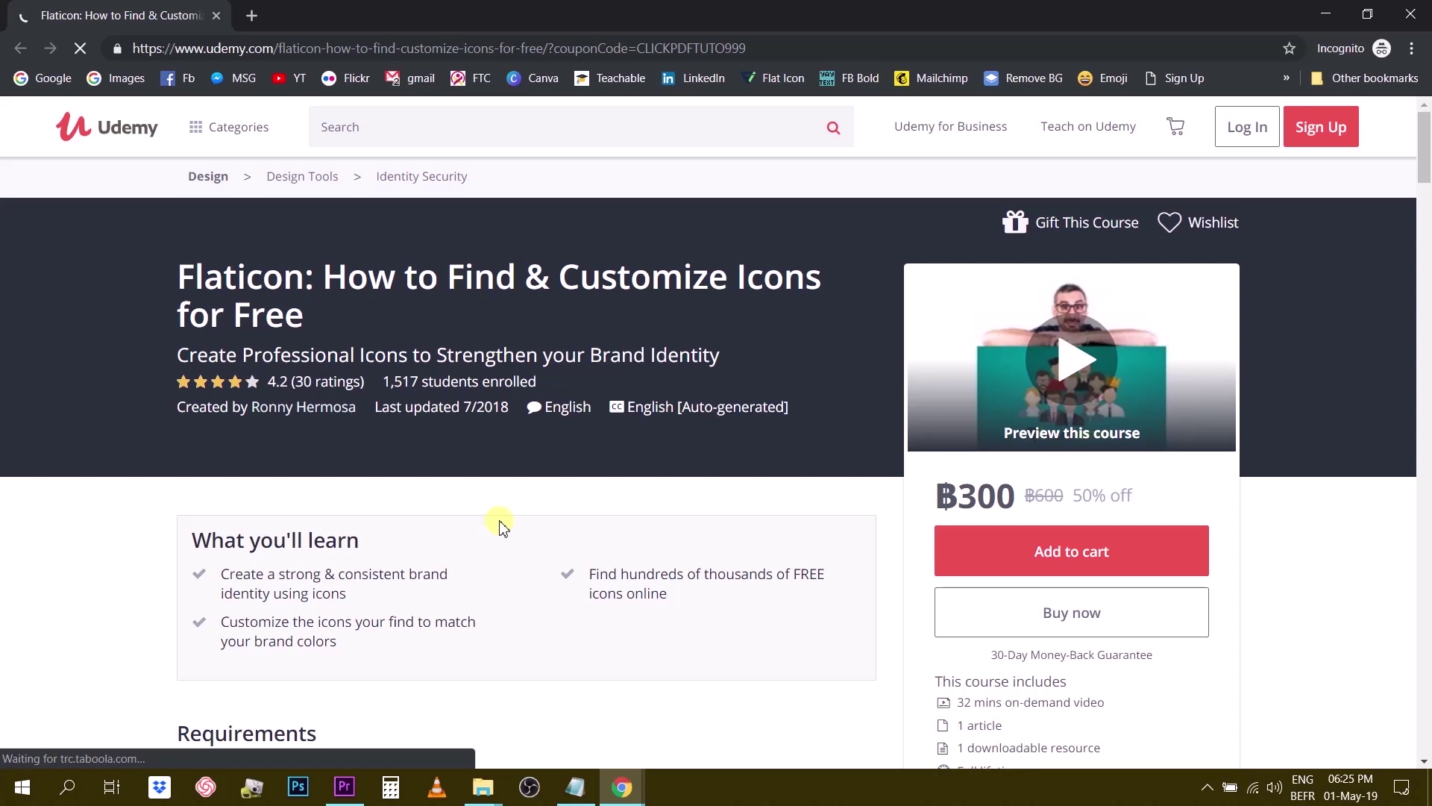
scroll(1198, 462, down, 4)
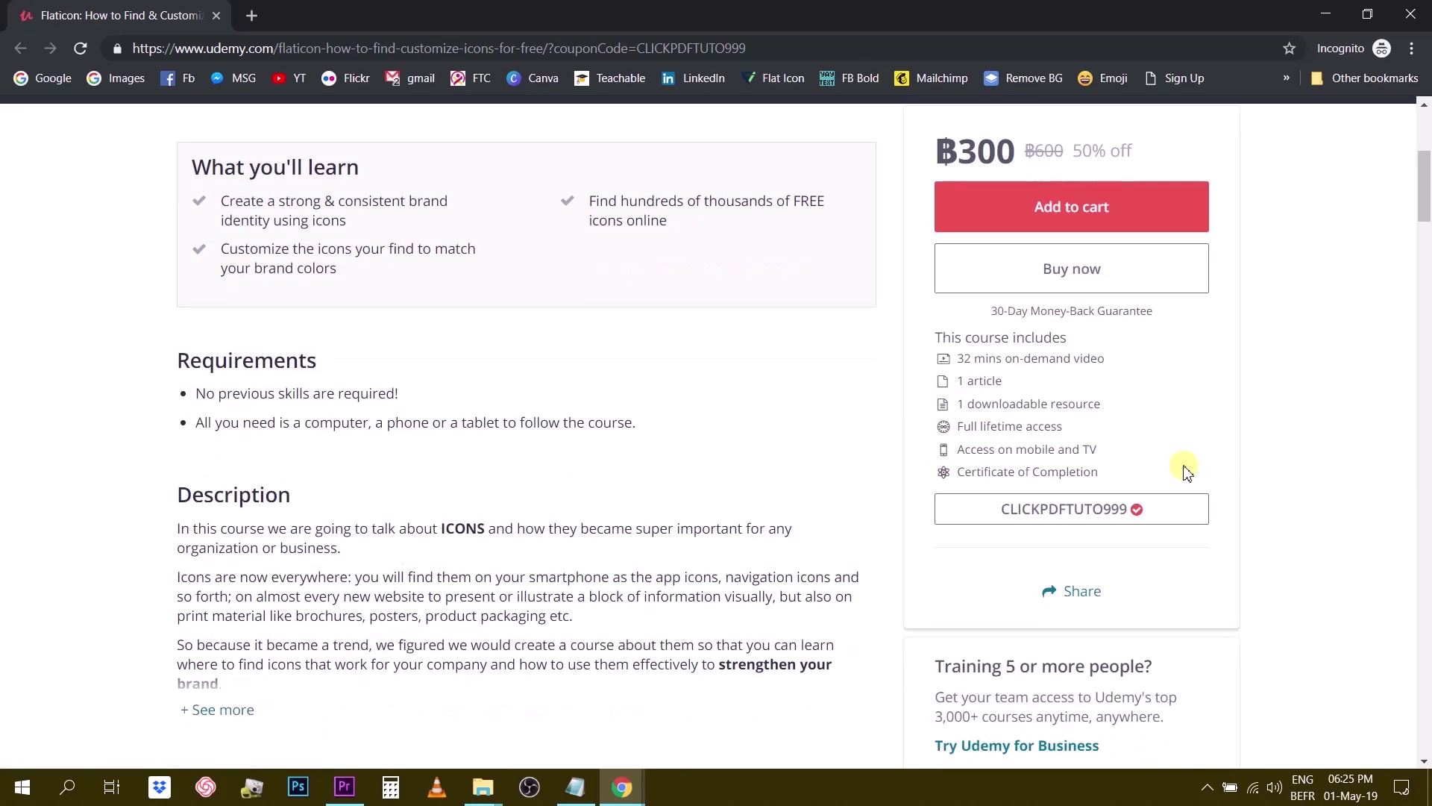
scroll(1198, 466, up, 5)
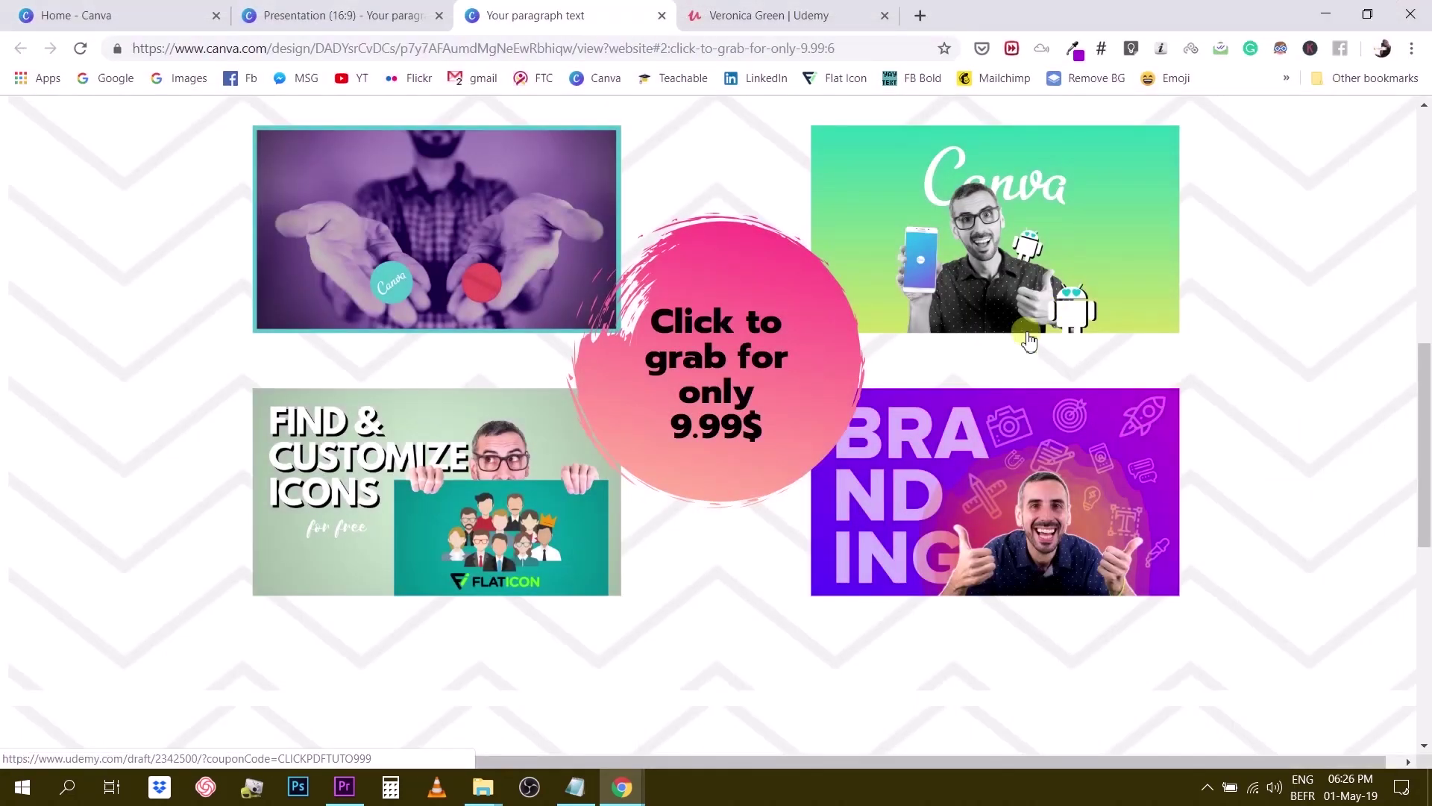
Examine the published website from the student review section back up to the title section
scroll(1029, 340, down, 8)
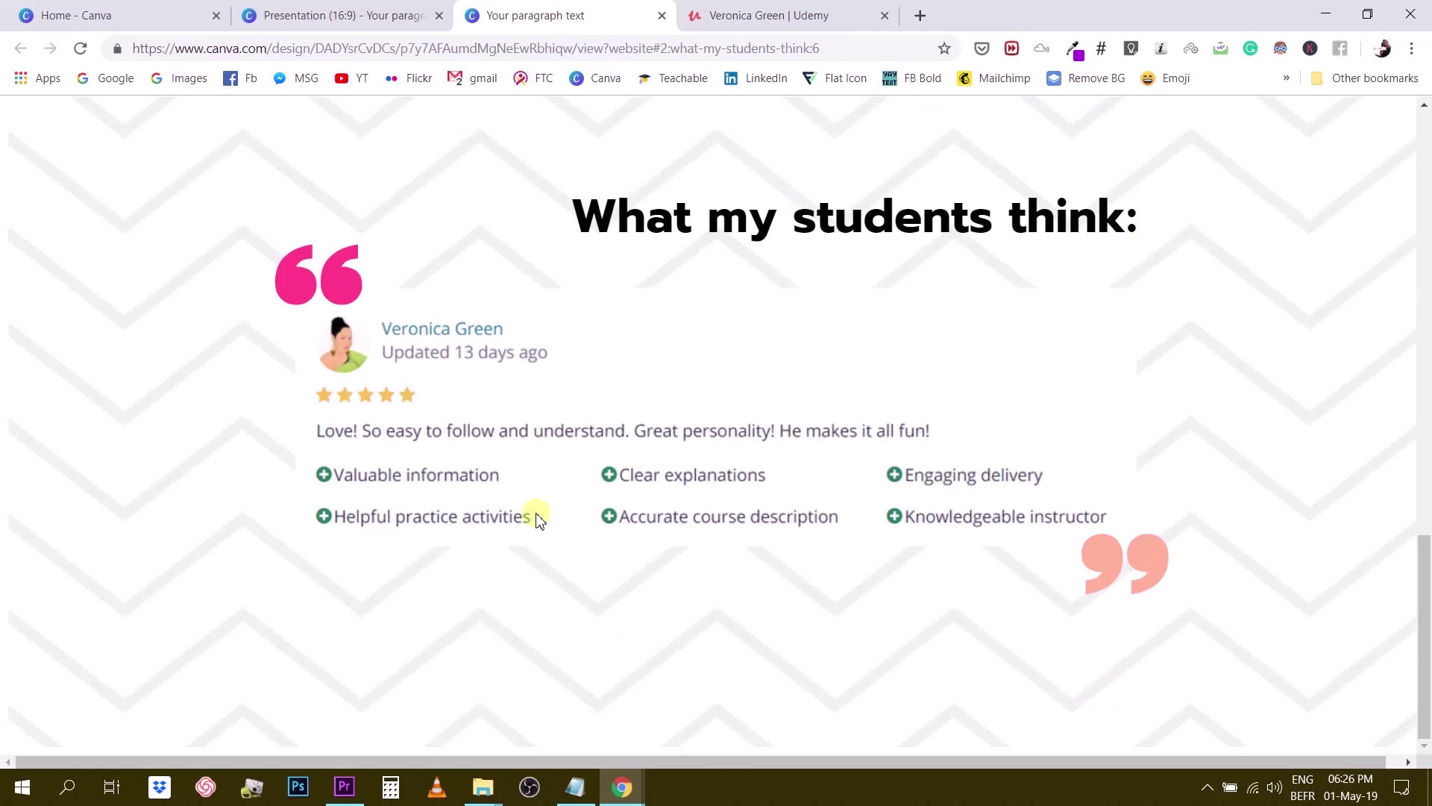
scroll(1164, 529, up, 6)
scroll(1159, 526, up, 7)
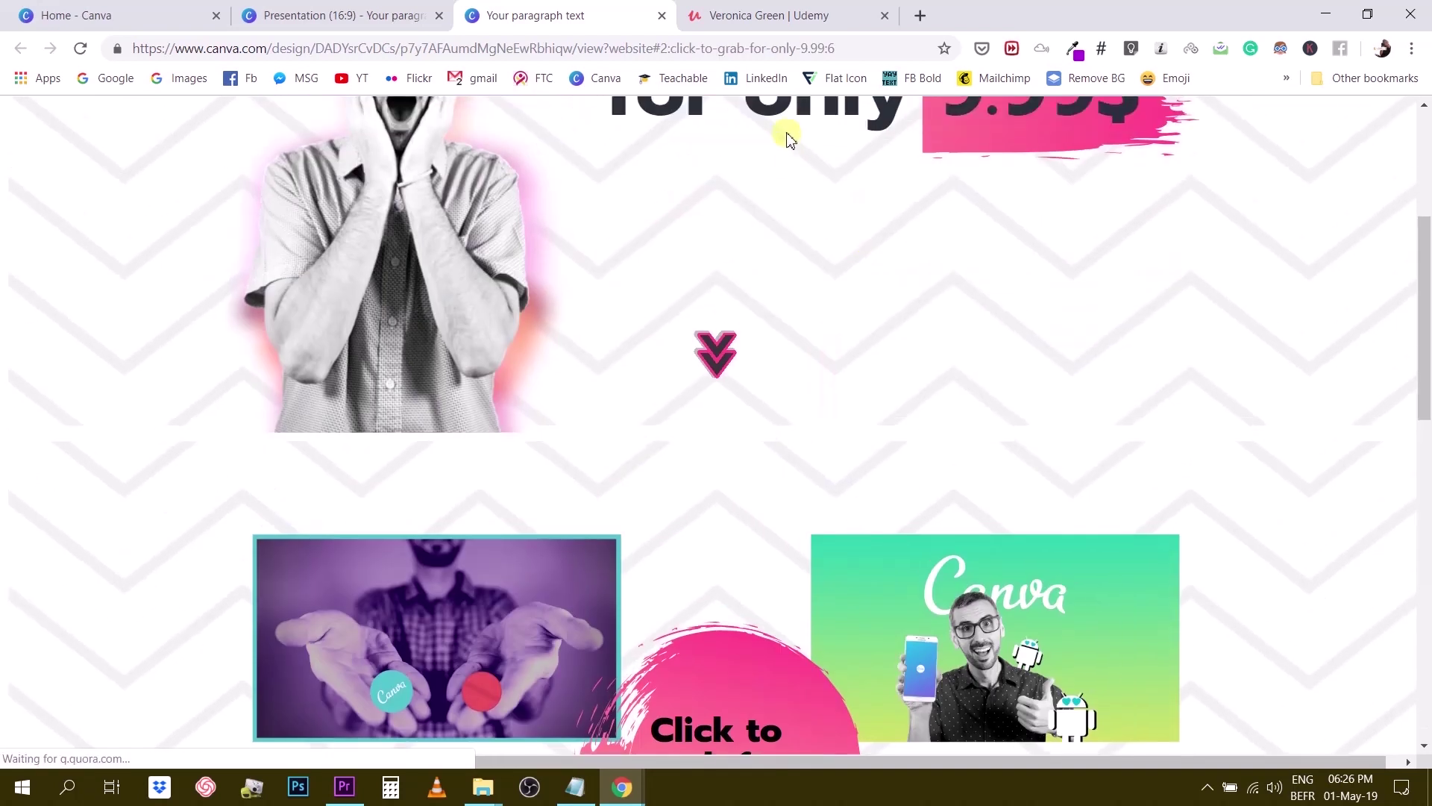
scroll(490, 277, up, 3)
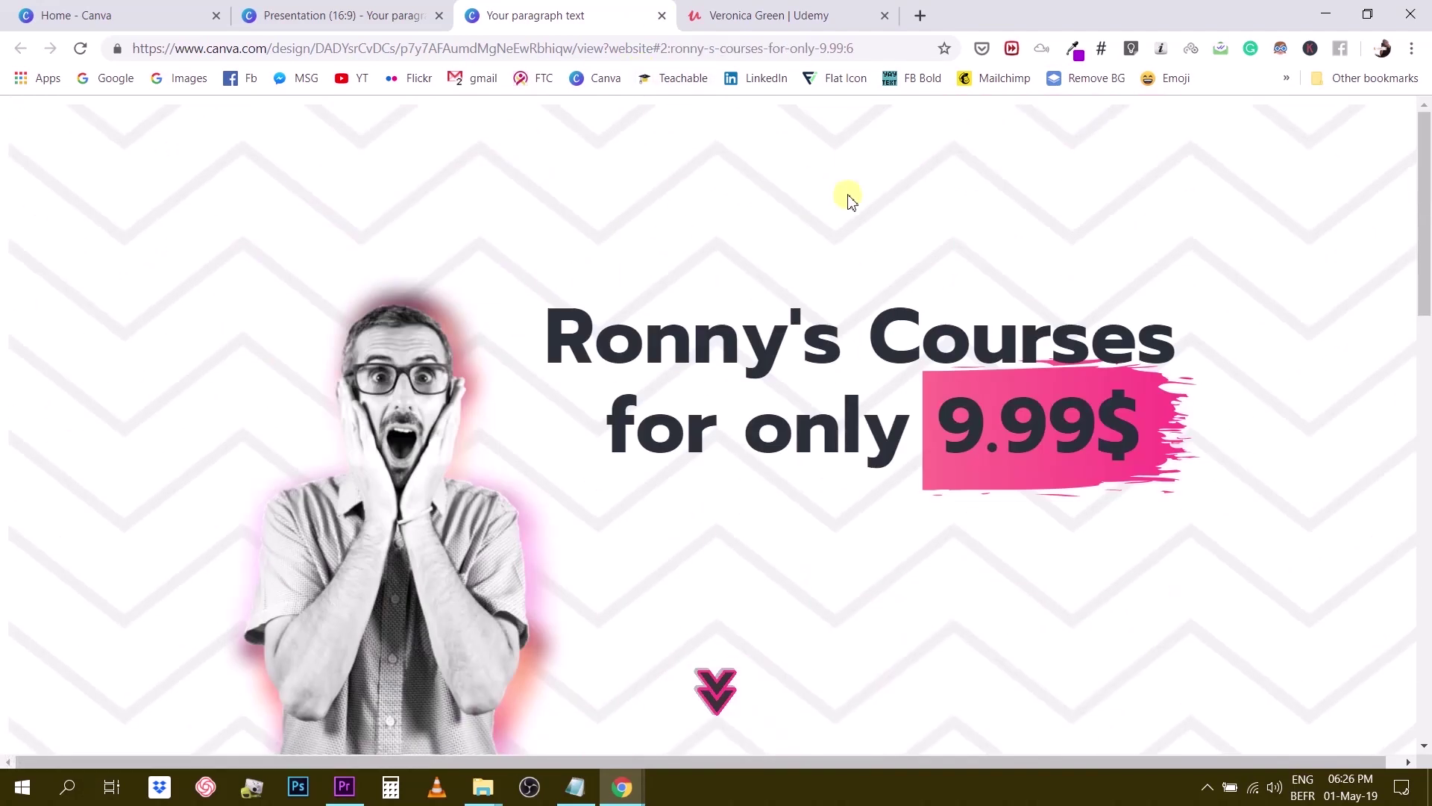
scroll(863, 278, down, 5)
scroll(834, 303, up, 4)
scroll(834, 302, up, 1)
Copy the website link again from the design's publishing settings and return to the published site
click(361, 18)
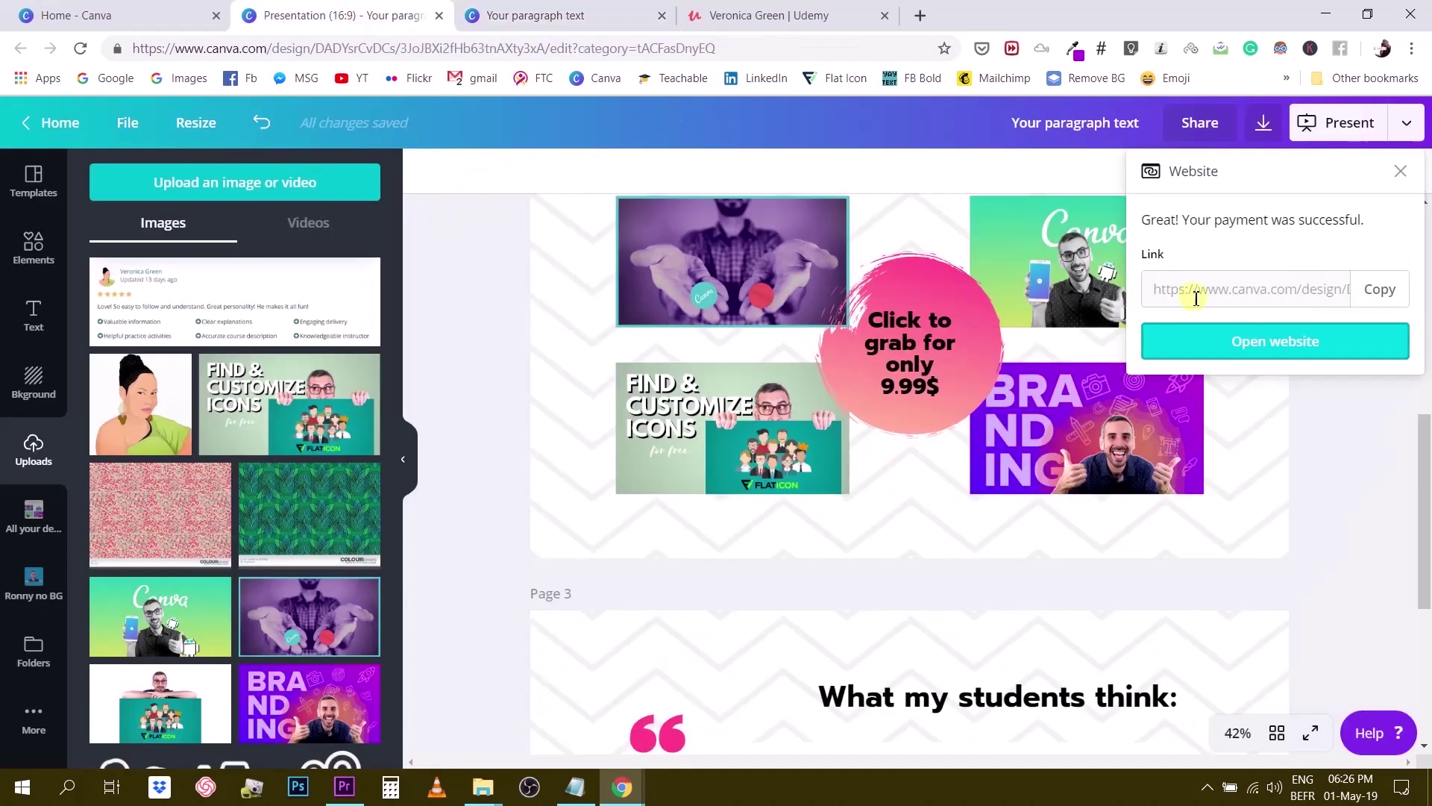
click(1387, 290)
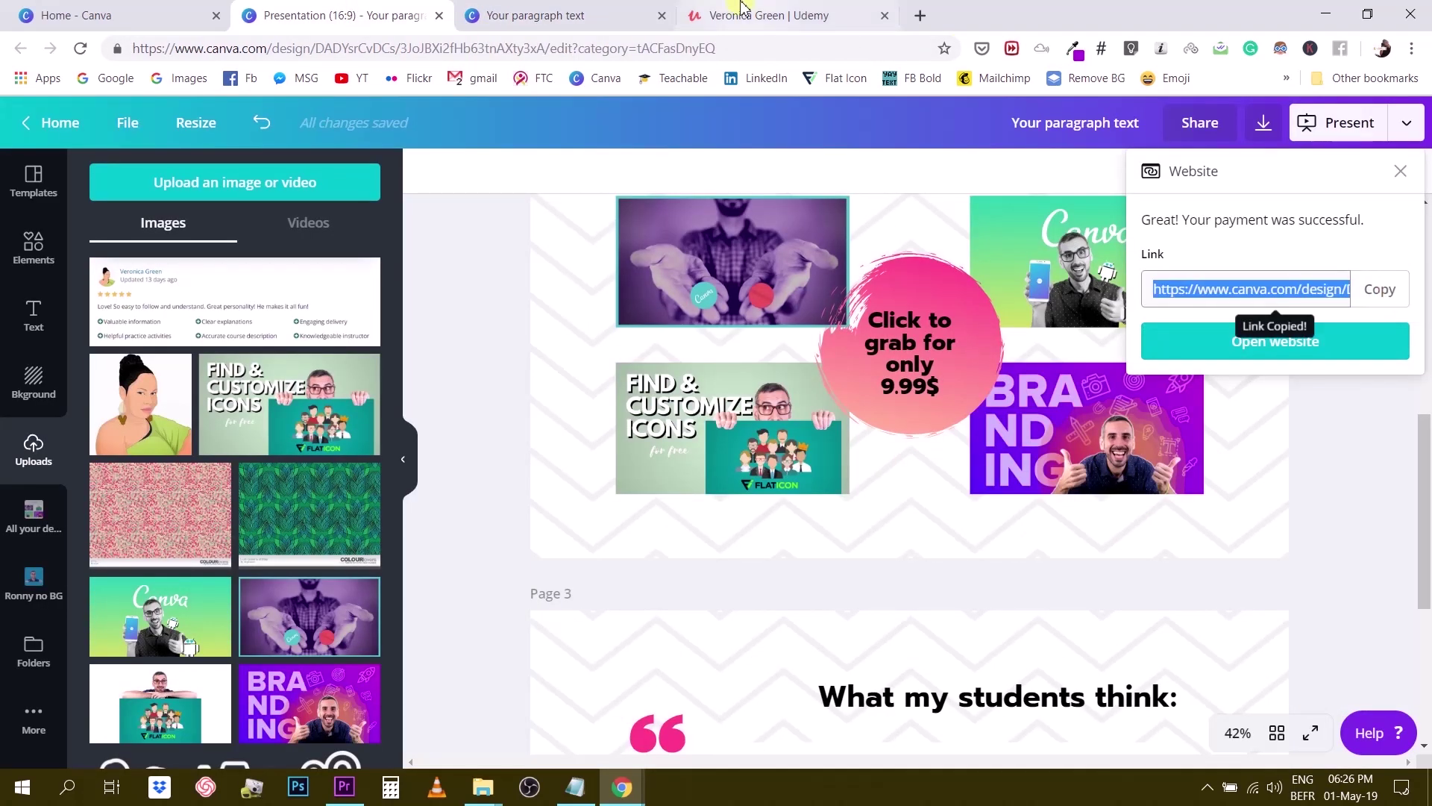
click(597, 17)
scroll(487, 186, down, 2)
scroll(486, 187, up, 2)
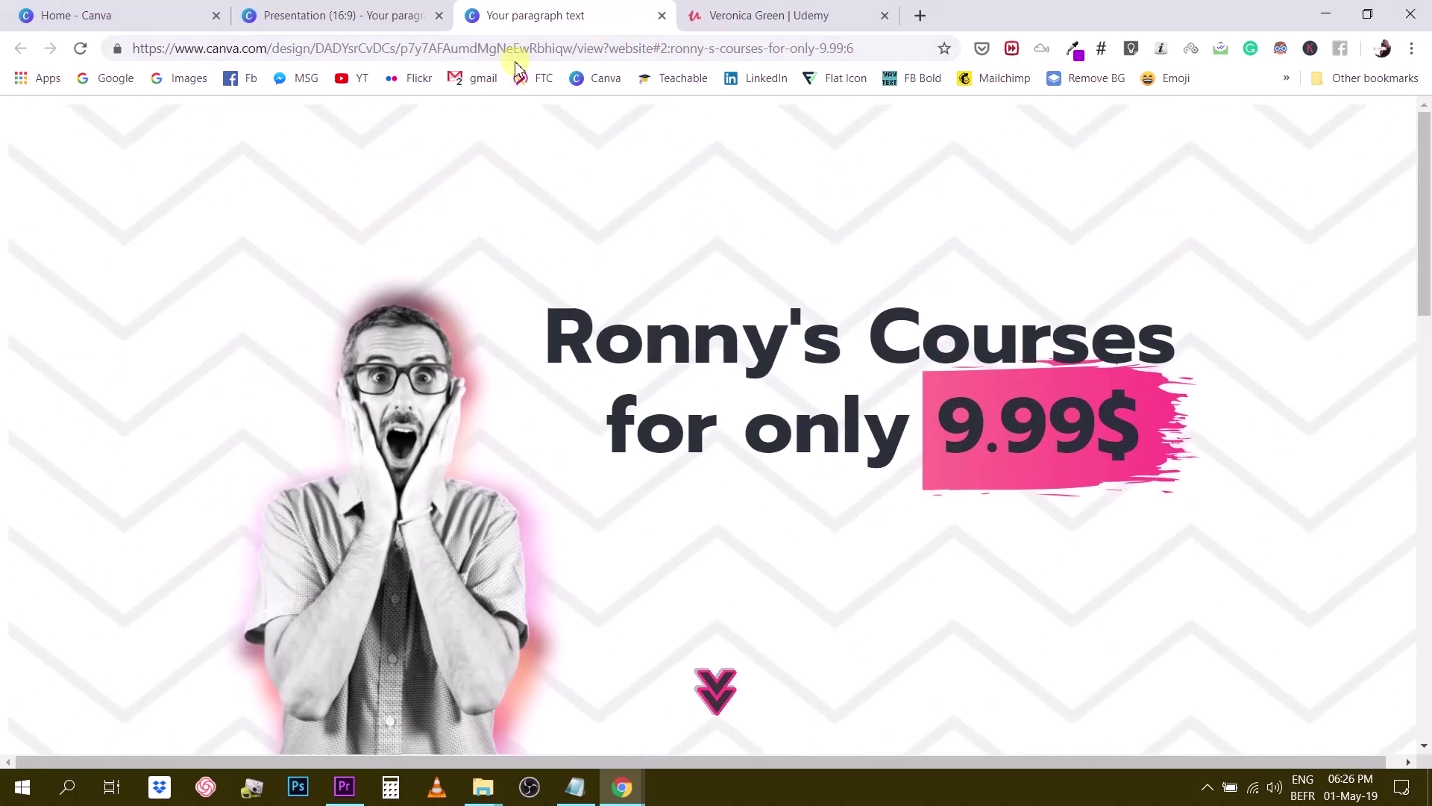
Look through the whole published page once more and select its web address
scroll(559, 388, down, 15)
scroll(564, 366, down, 3)
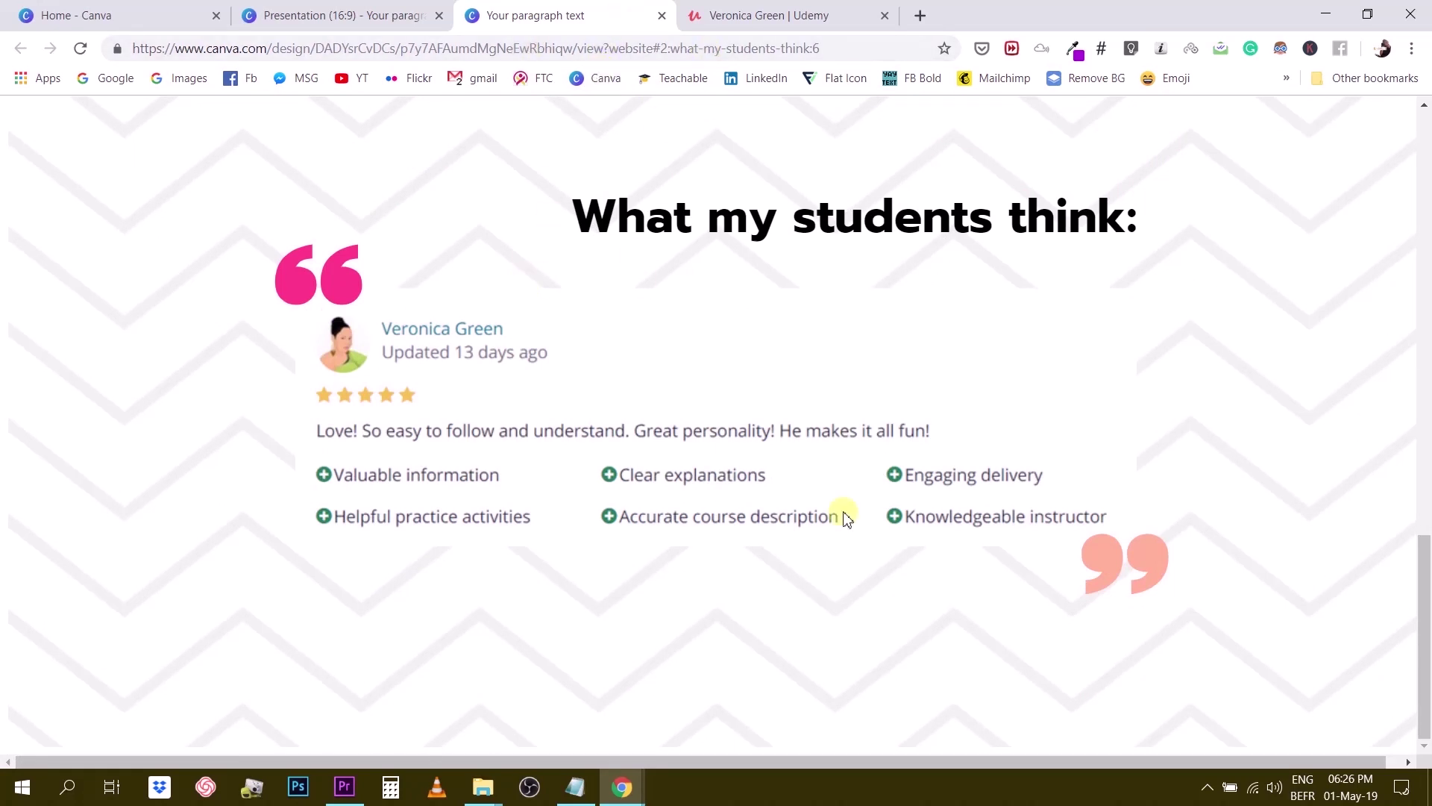
scroll(880, 459, up, 18)
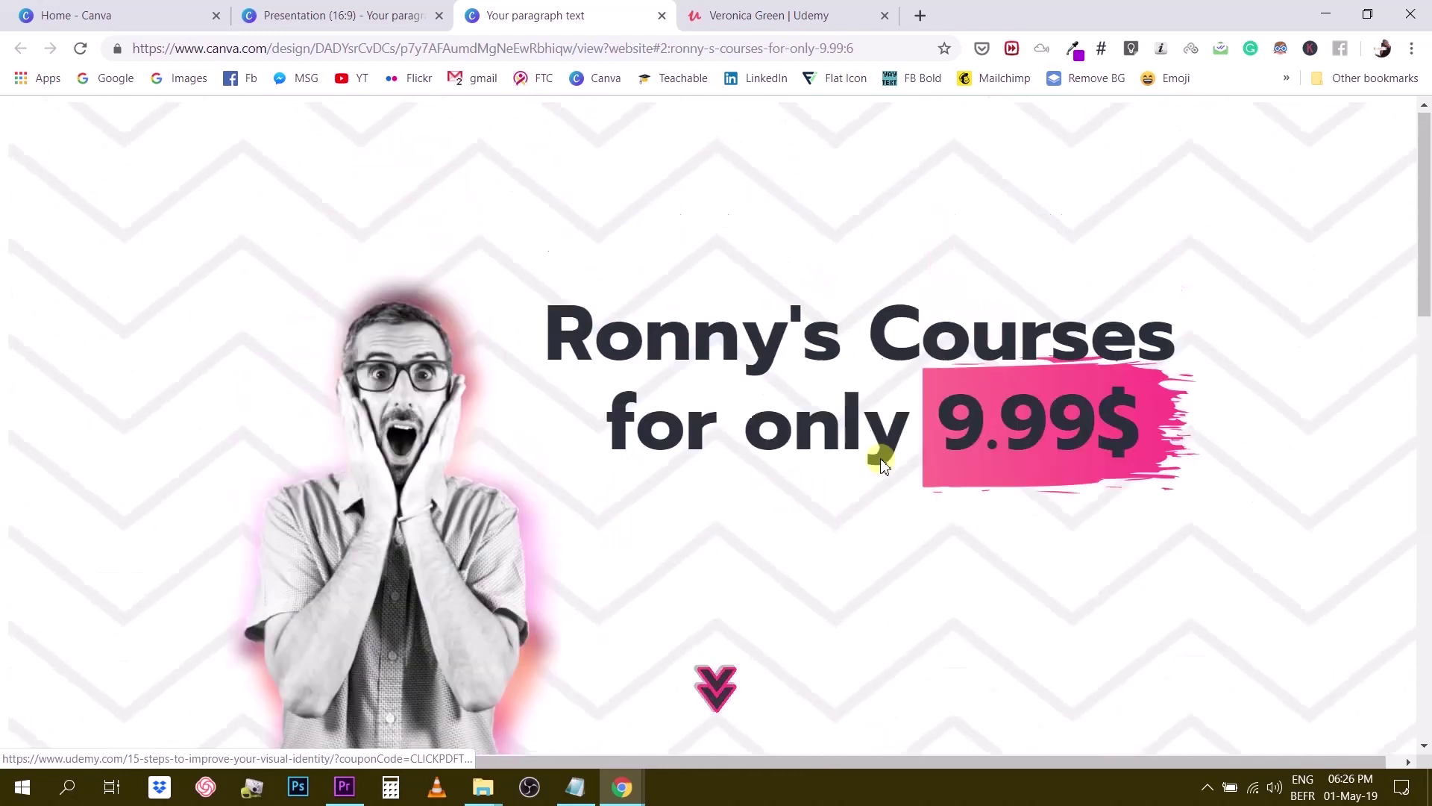
click(555, 49)
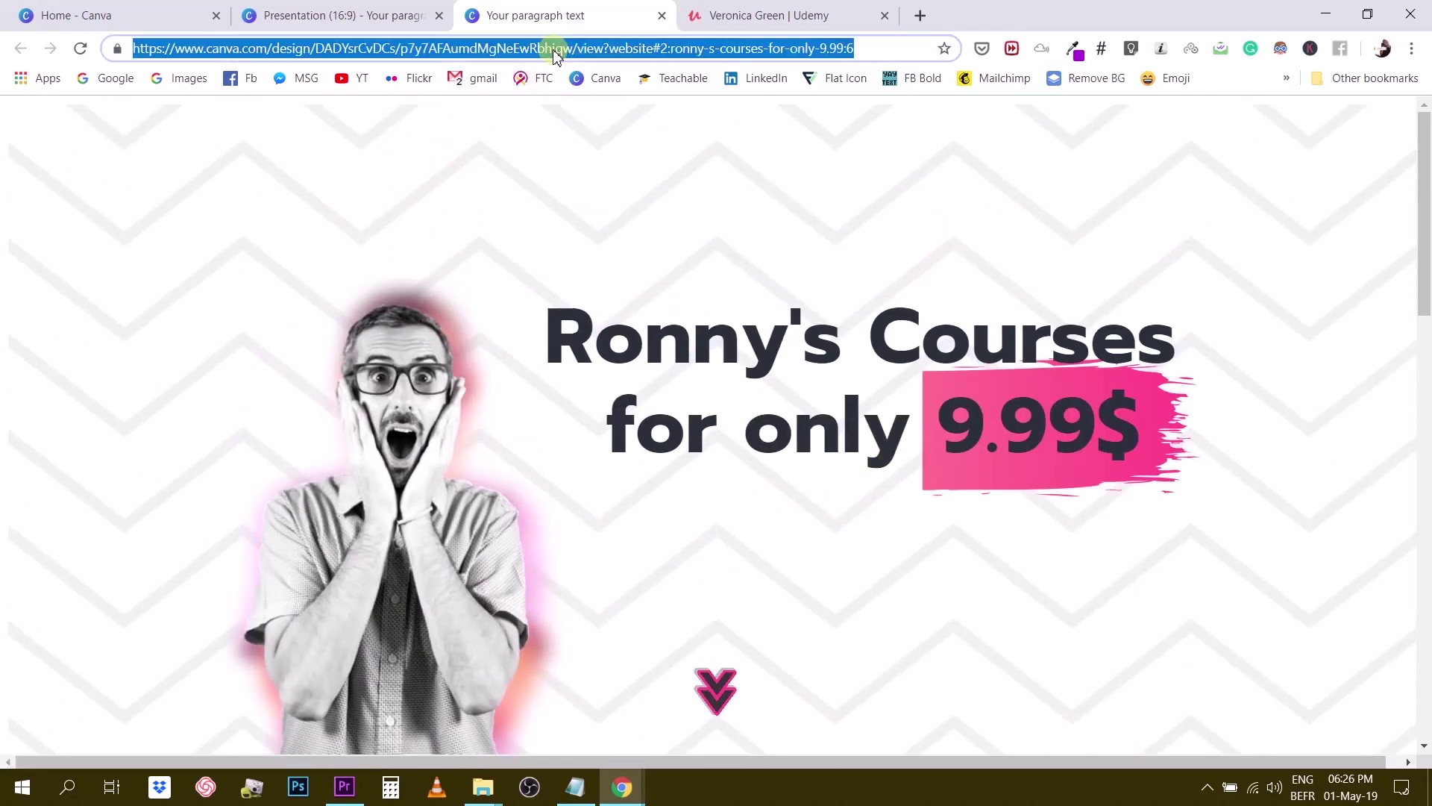
Return to the design editor, close the website publishing settings and look over all the presentation pages
click(347, 16)
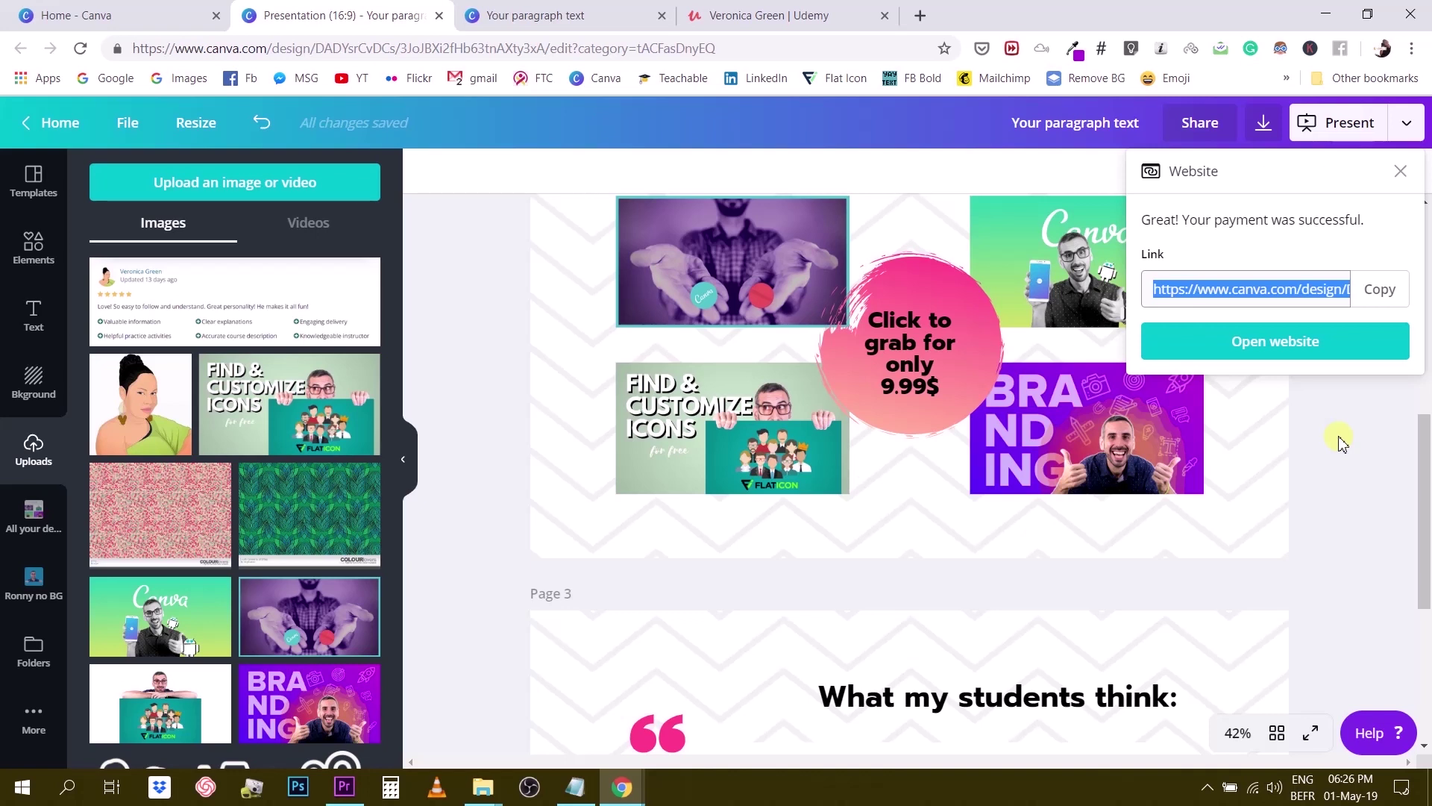
click(1376, 467)
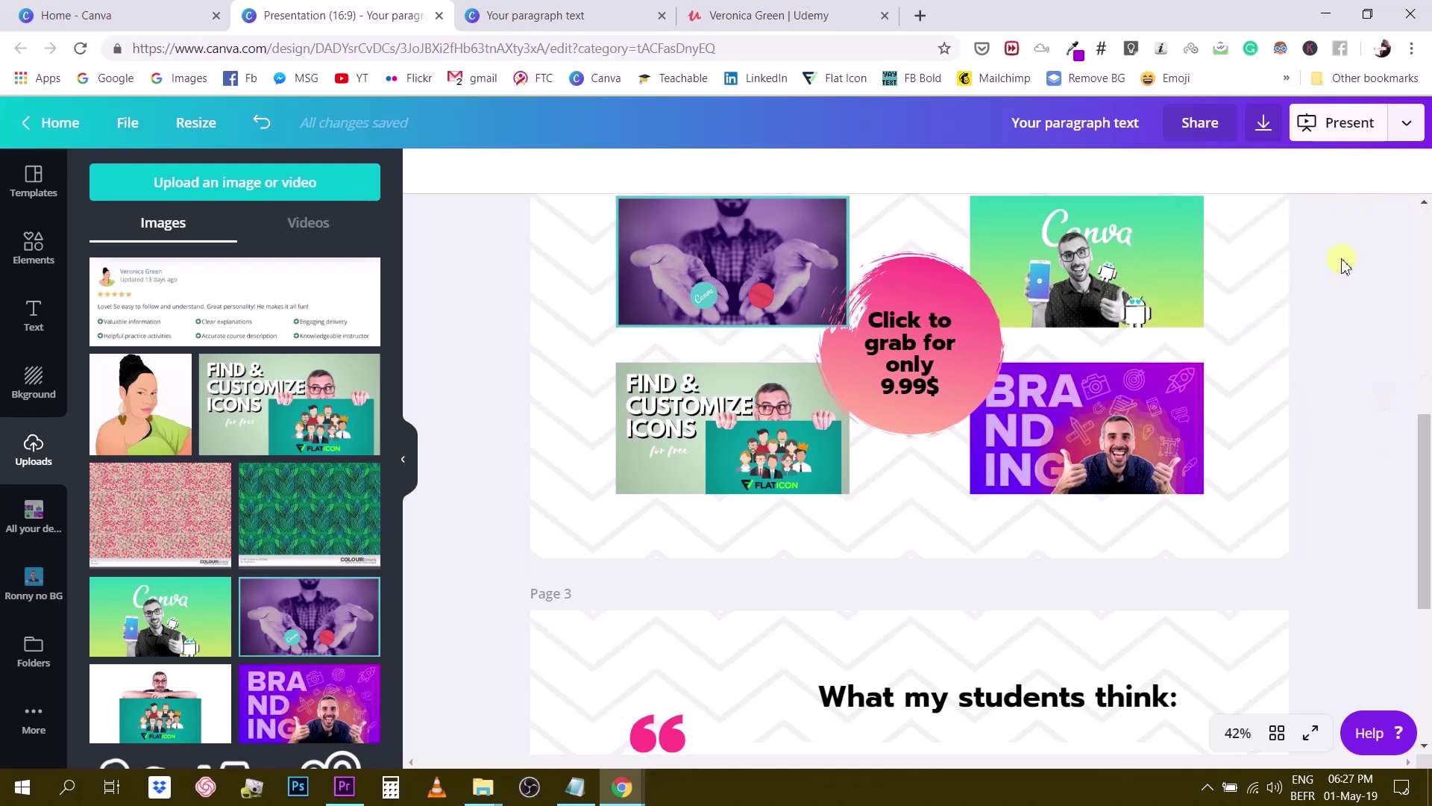
scroll(1315, 396, up, 8)
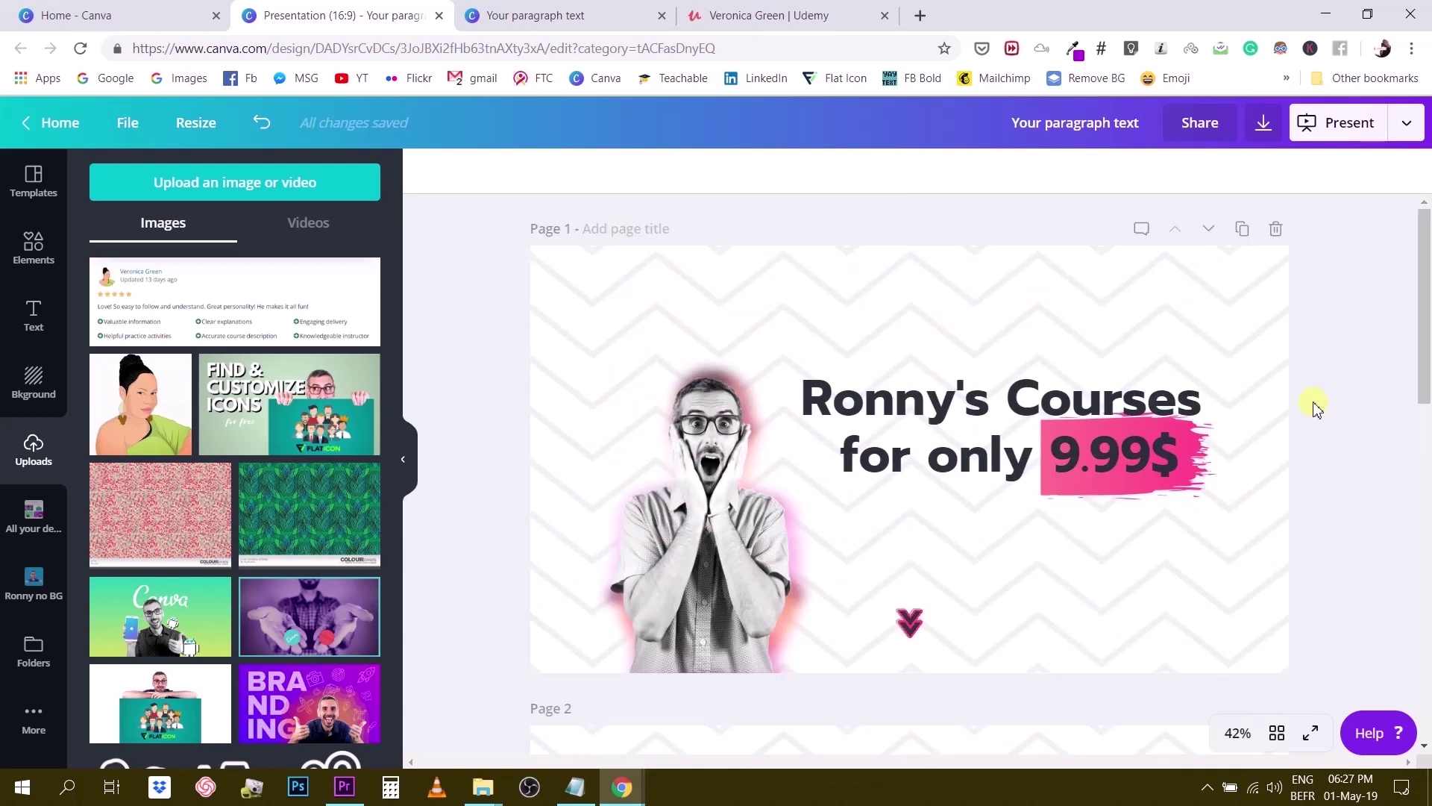
scroll(1315, 407, down, 10)
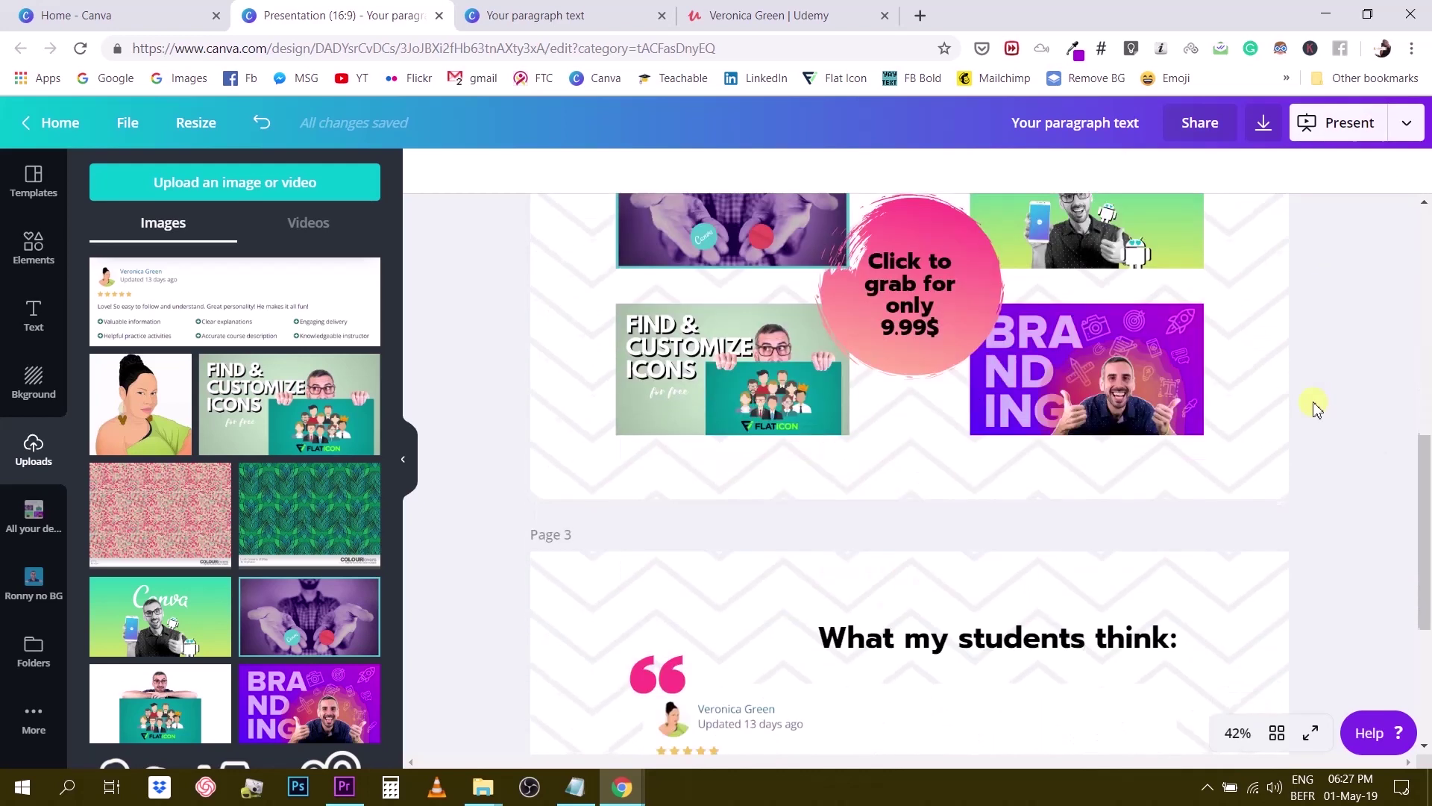
scroll(1315, 406, down, 3)
scroll(1315, 406, up, 11)
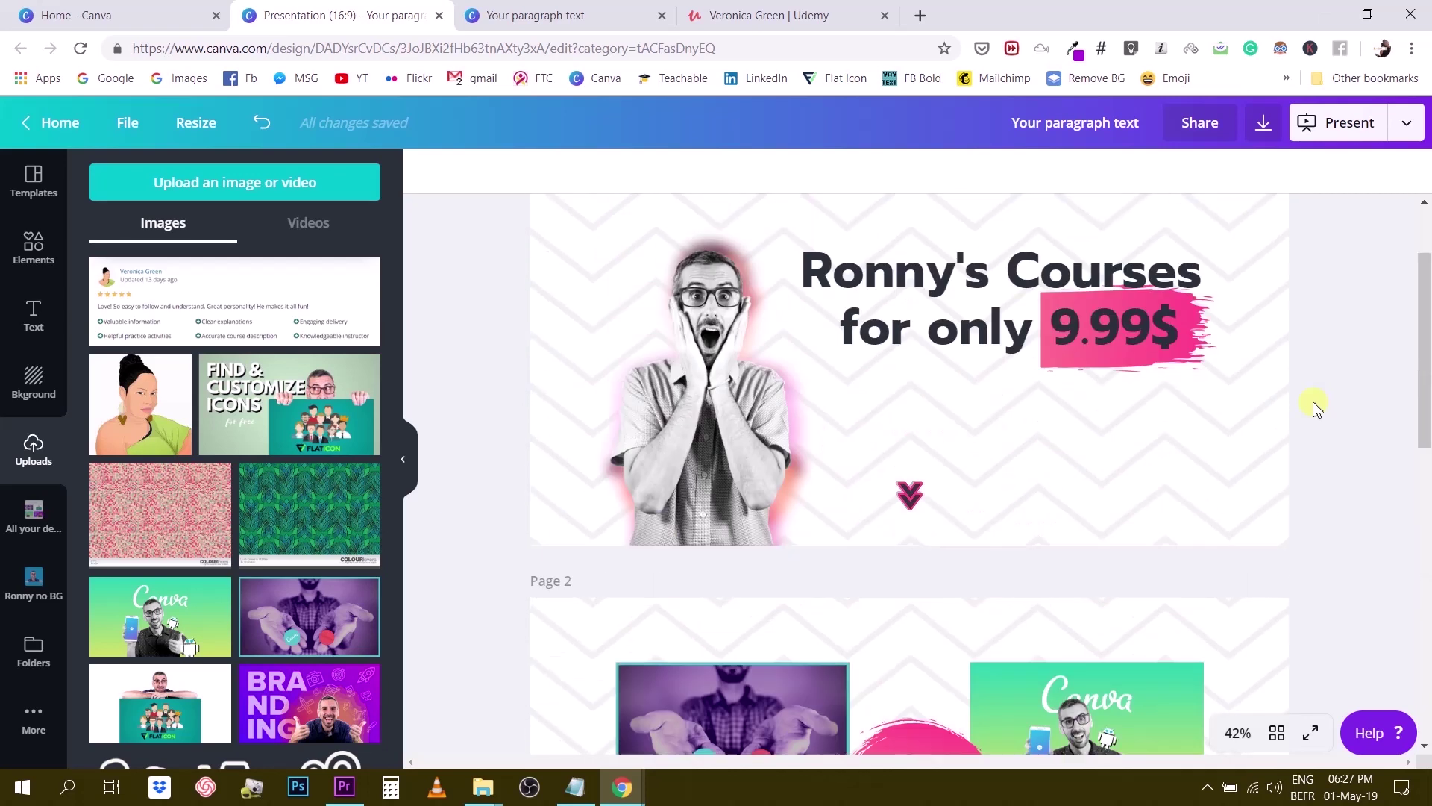